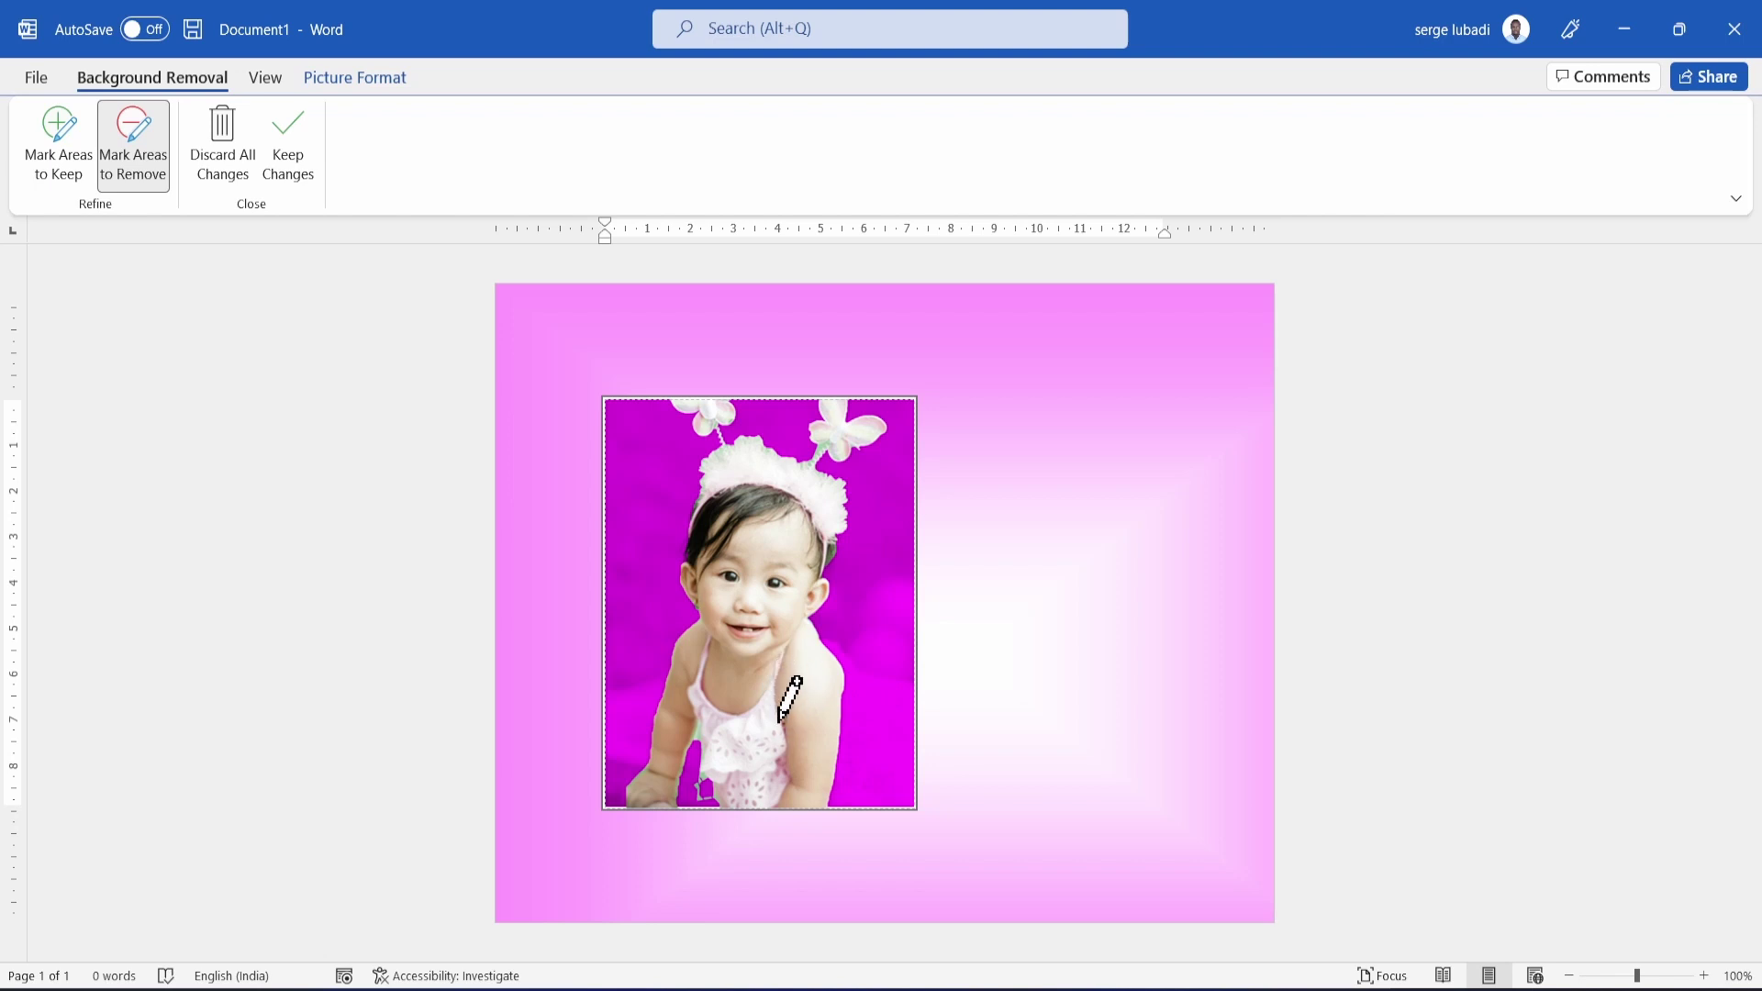
# Keep the background removal on the baby photo and fade the picture with a transparency preset.
pyautogui.click(293, 189)
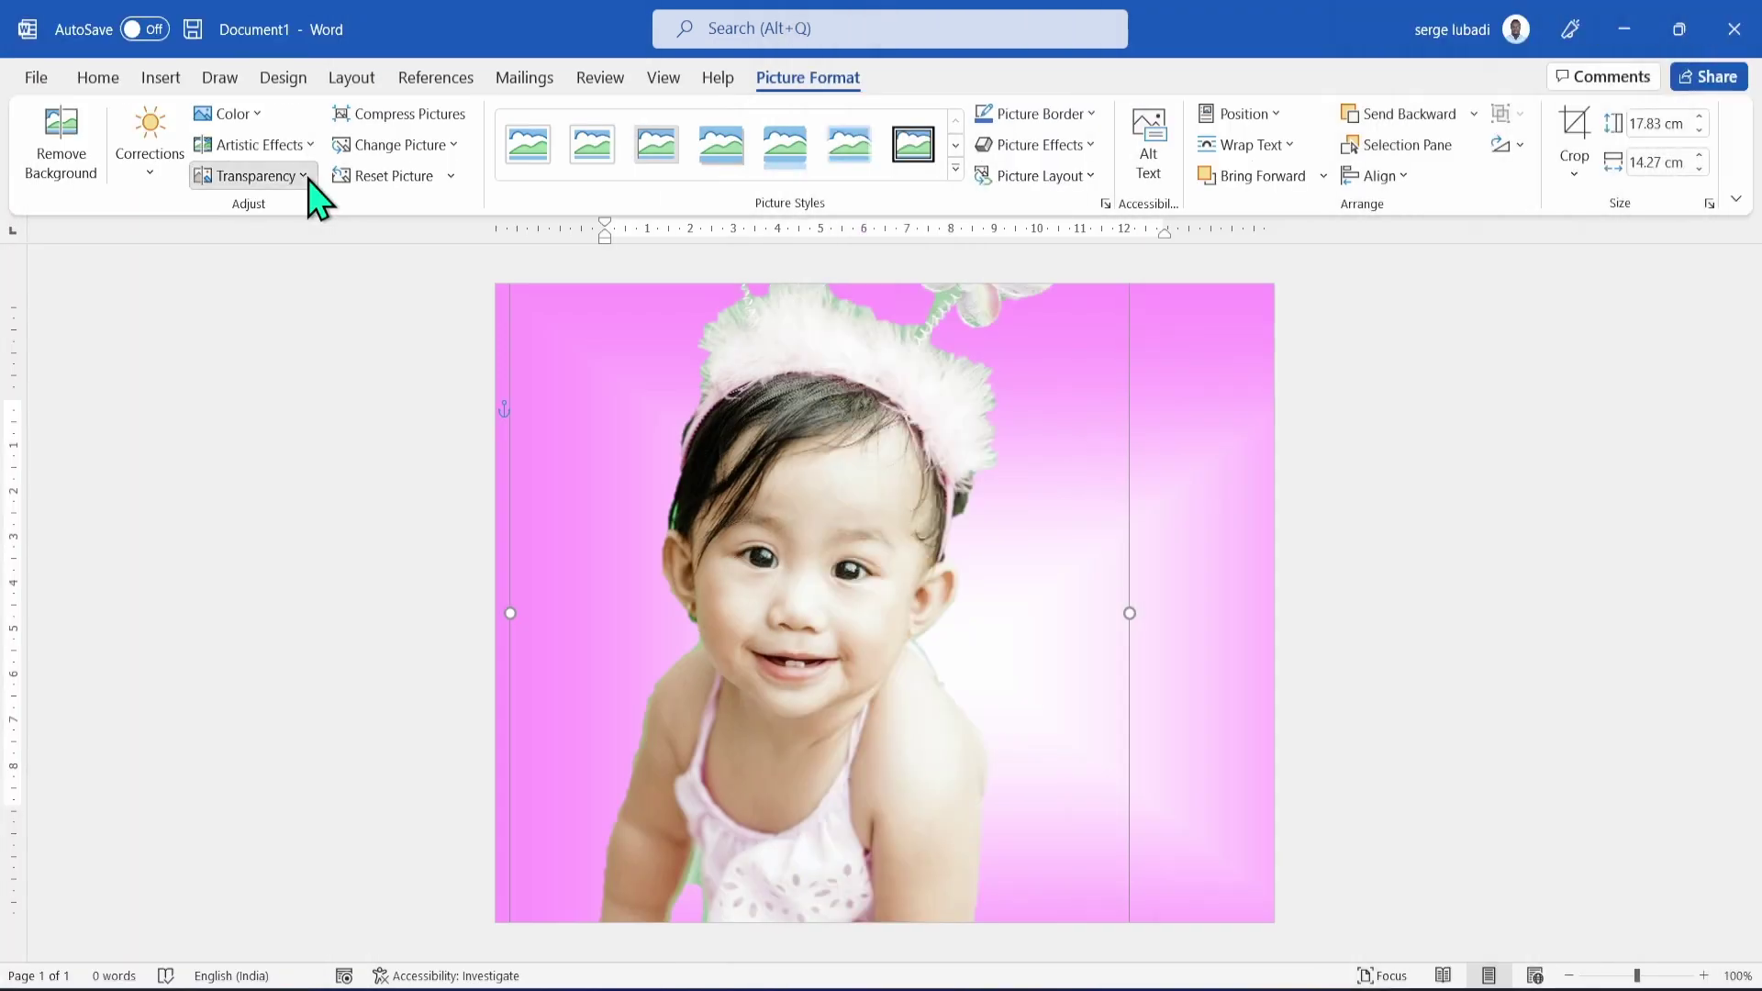
pyautogui.click(310, 184)
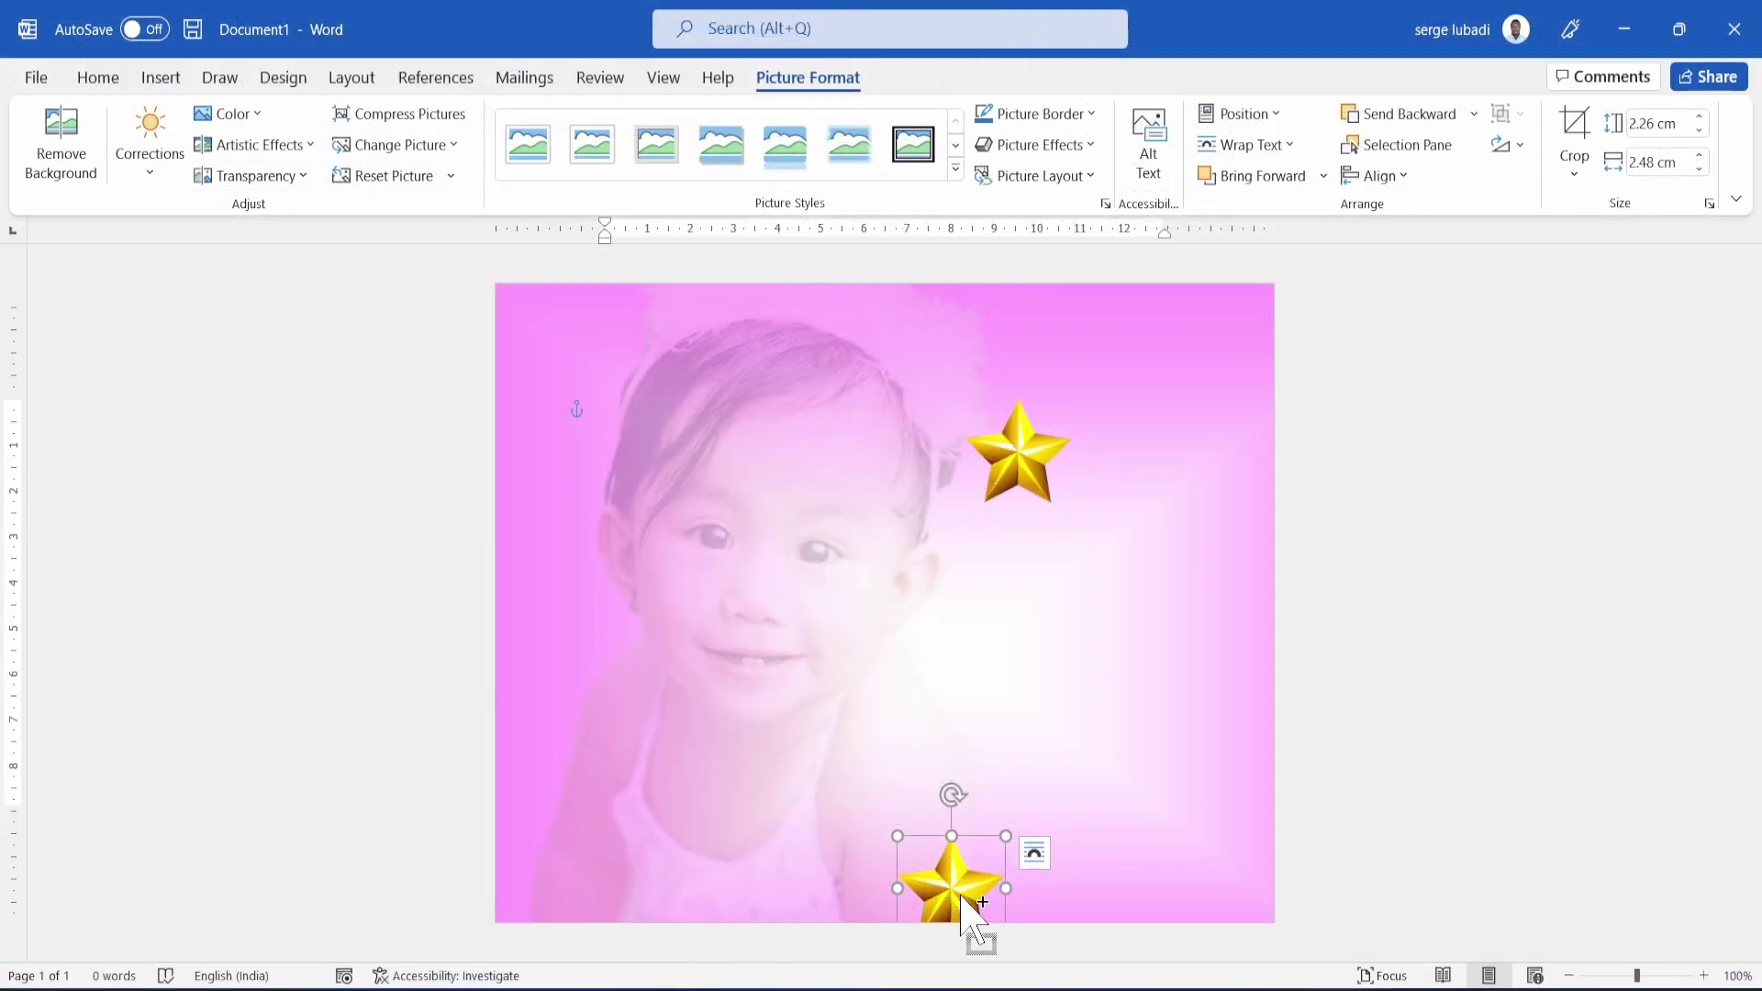
# Place a copy of the lower gold star beside the baby's shoulder, near the page's left edge.
pyautogui.moveTo(953, 886); pyautogui.dragTo(646, 661)
# Insert the bubbles picture pngegg (51).png from this device and open its layout options.
pyautogui.click(249, 154)
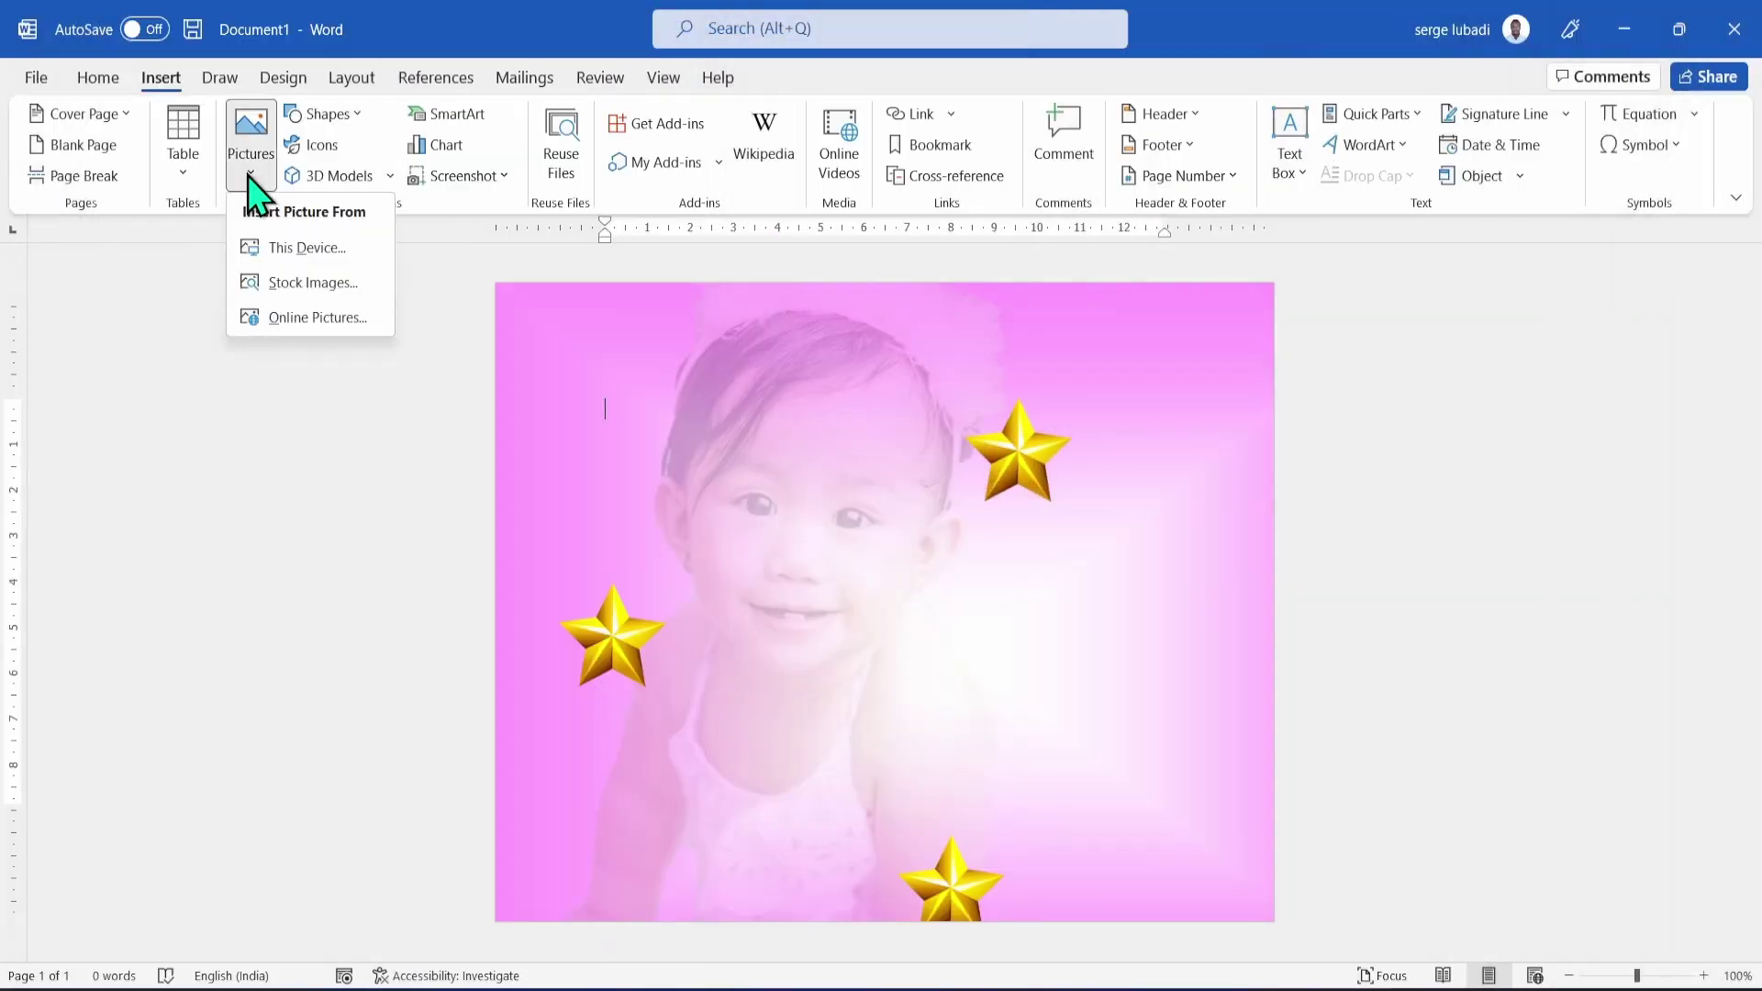
pyautogui.click(309, 245)
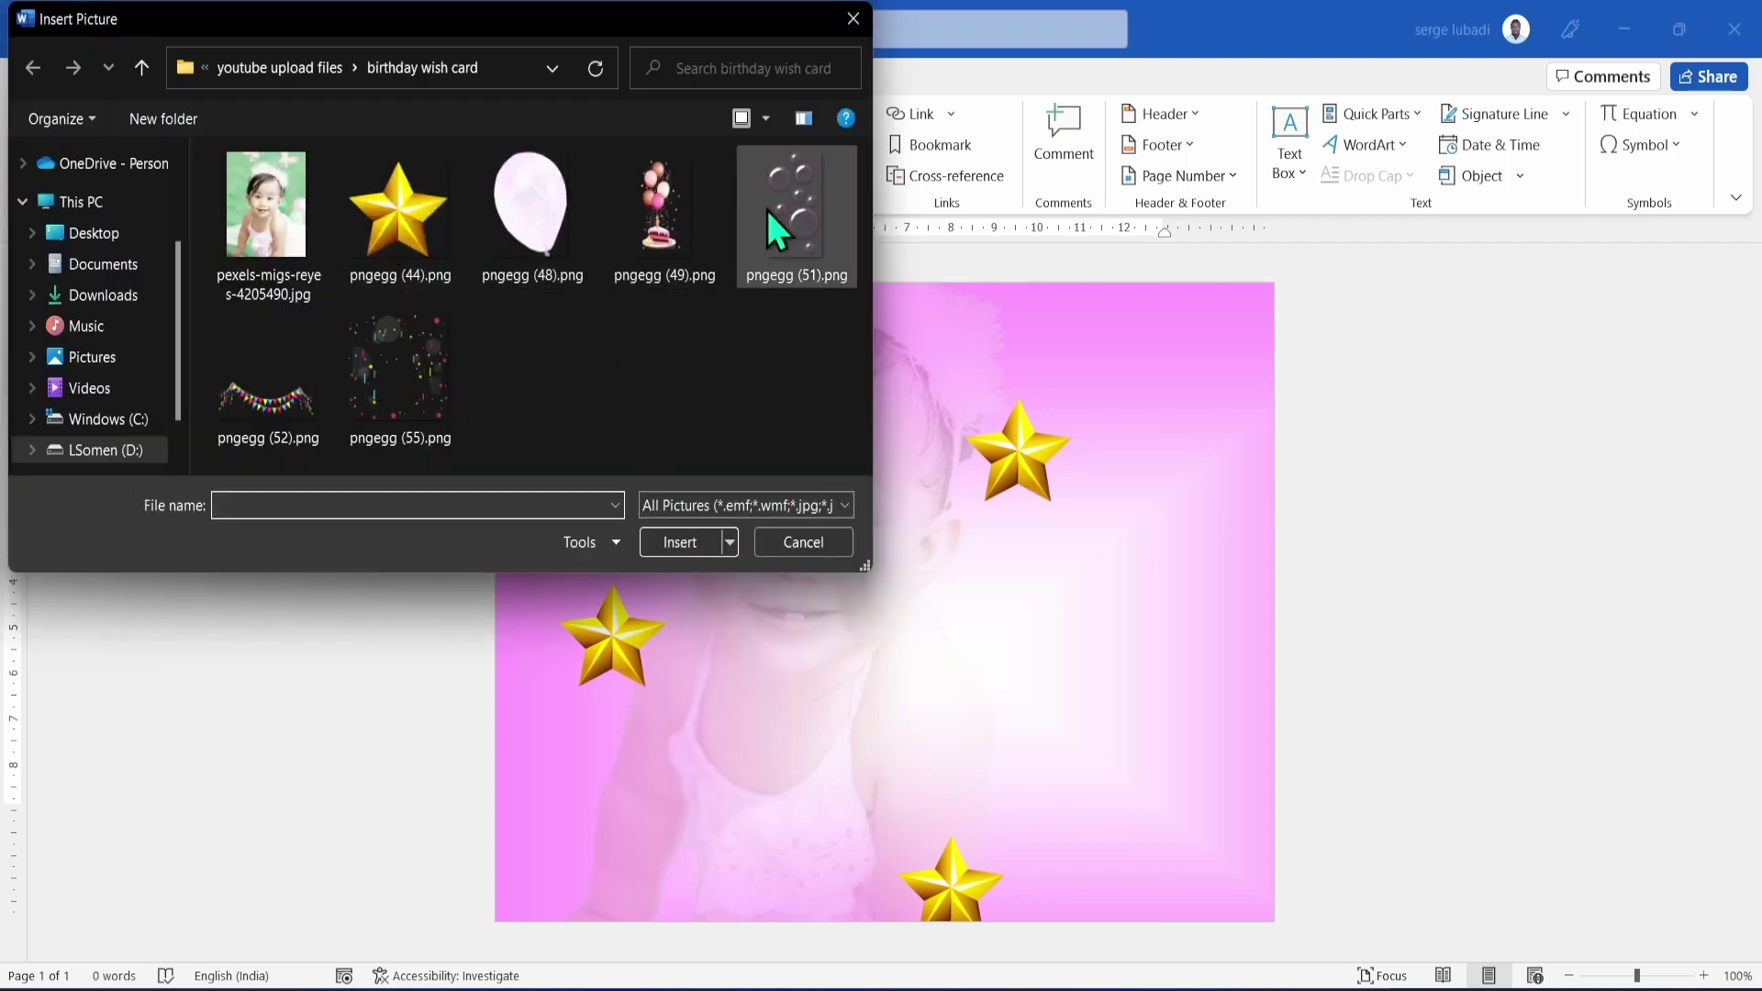
pyautogui.doubleClick(796, 213)
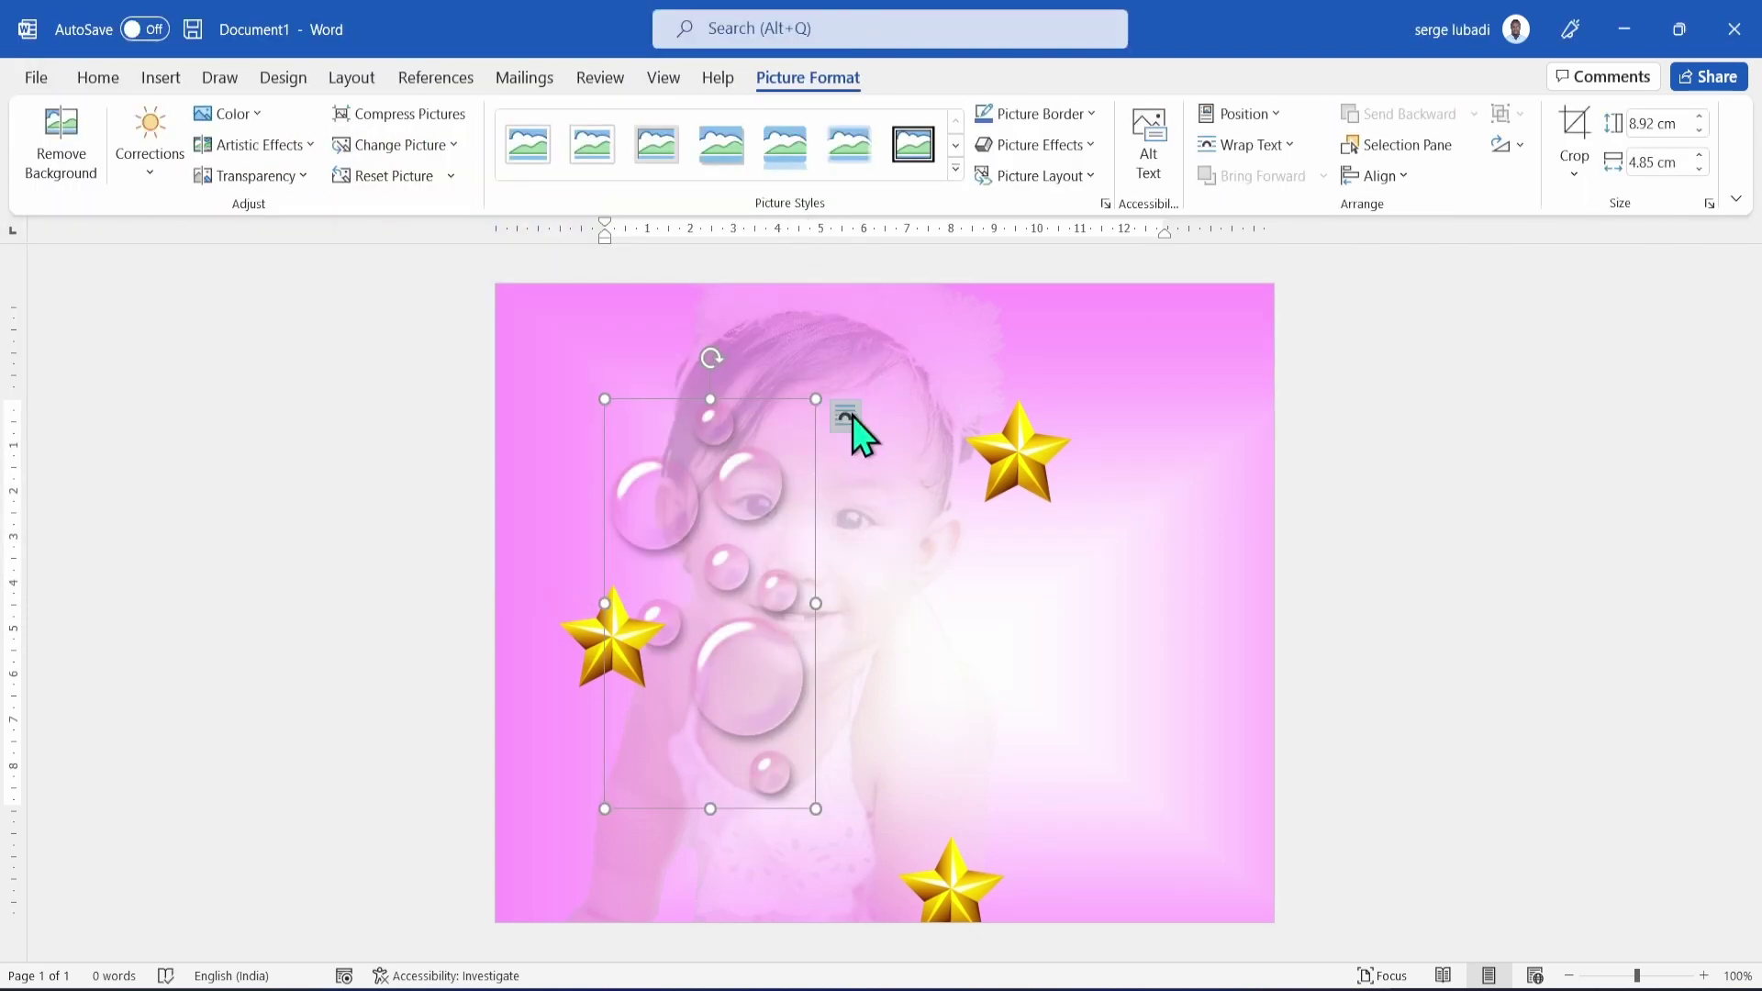
pyautogui.click(845, 416)
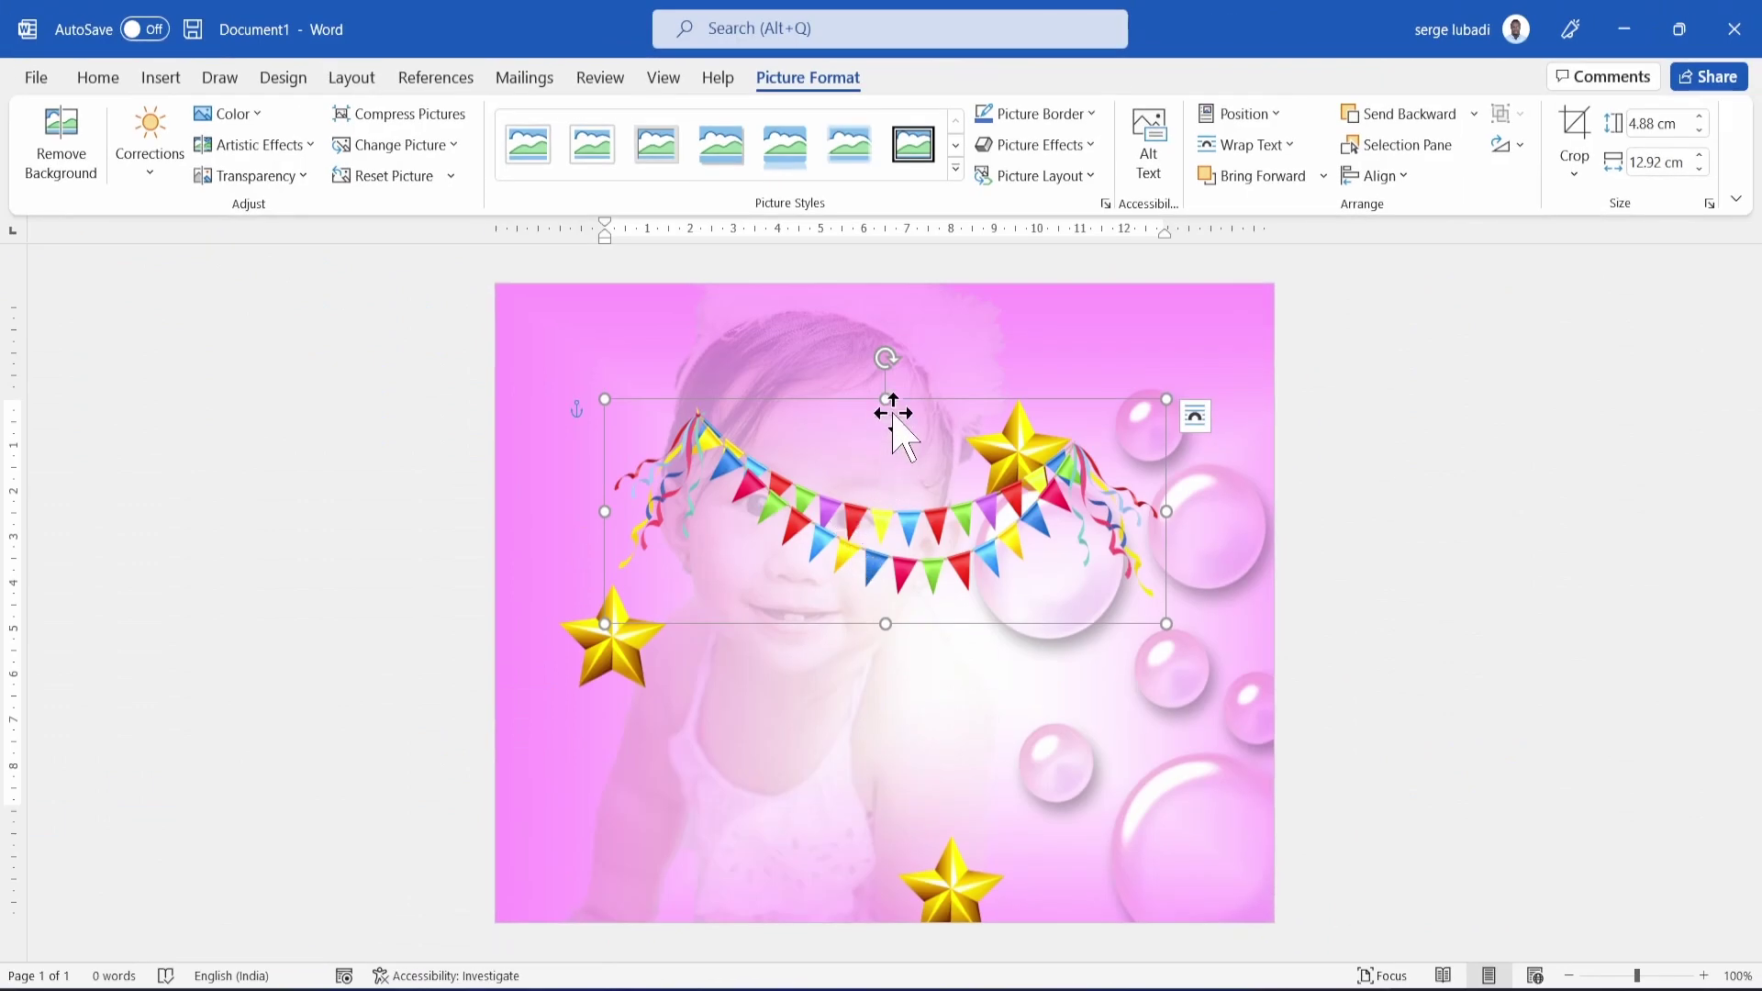
# Tilt the bunting banner counterclockwise and move it to the upper-left area of the page.
pyautogui.moveTo(885, 358); pyautogui.dragTo(811, 395)
pyautogui.moveTo(900, 562); pyautogui.dragTo(594, 500)
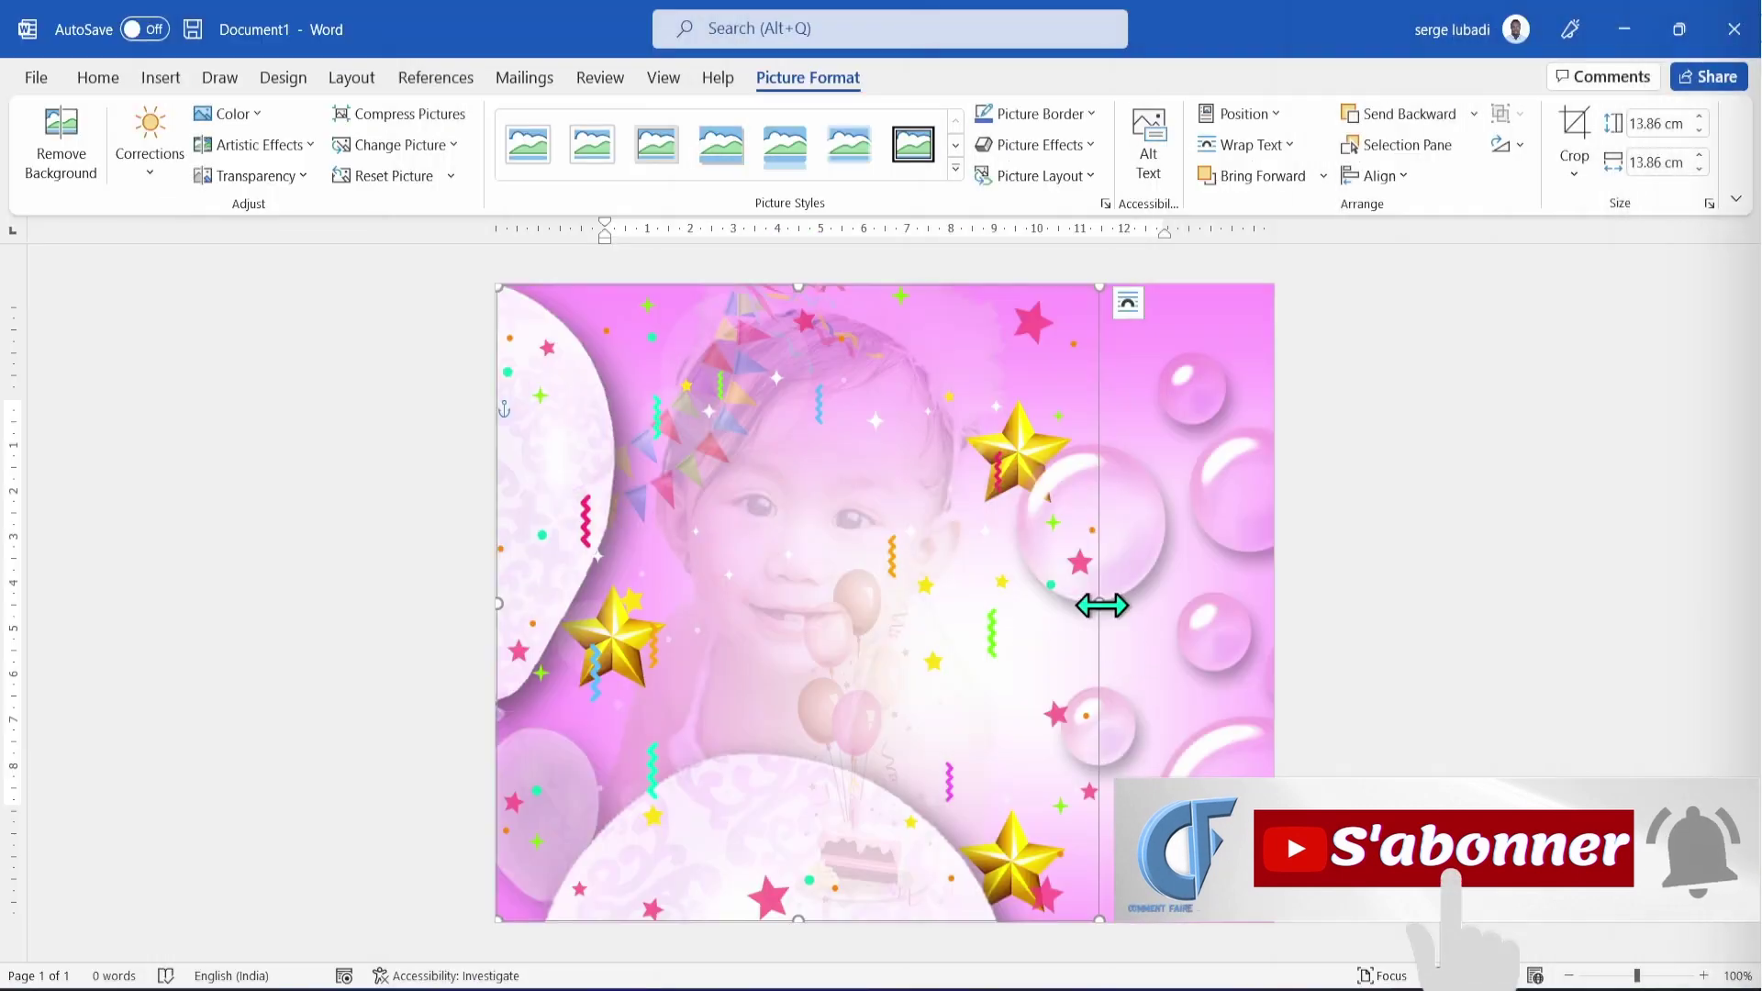
# Widen the confetti picture until it reaches the right edge of the page.
pyautogui.moveTo(1105, 602); pyautogui.dragTo(1270, 602)
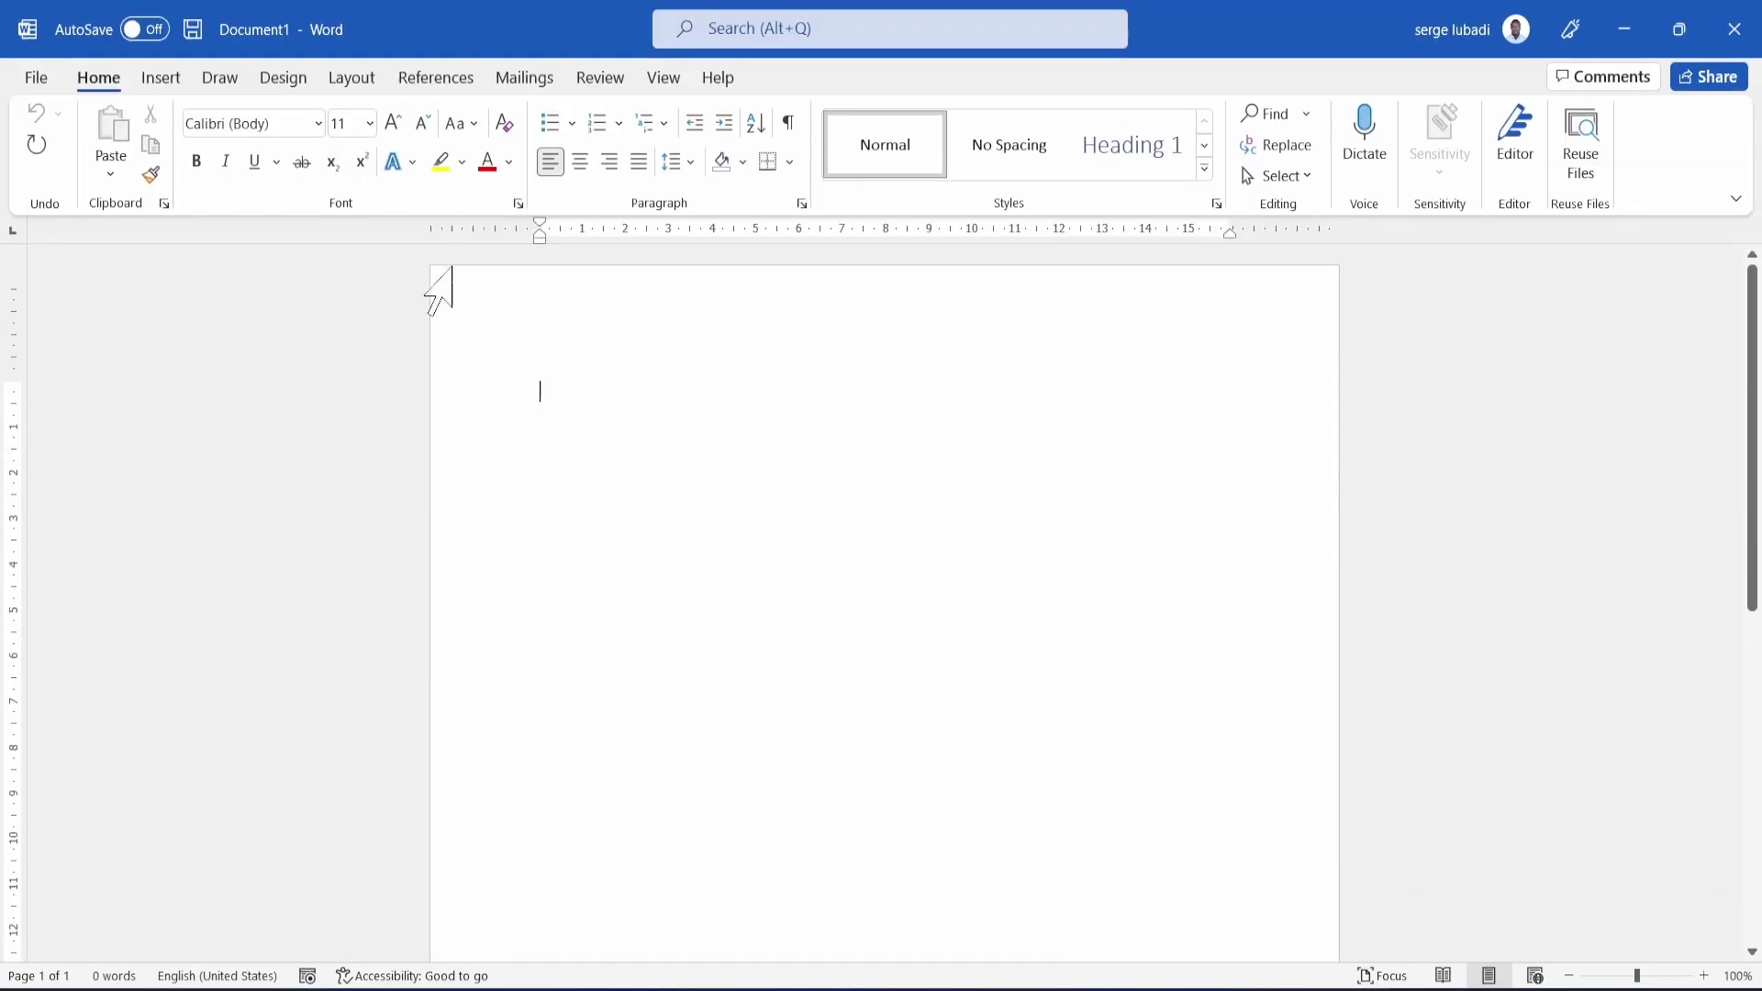
# Set a custom paper width of 18 cm in the page setup of the blank document.
pyautogui.click(353, 79)
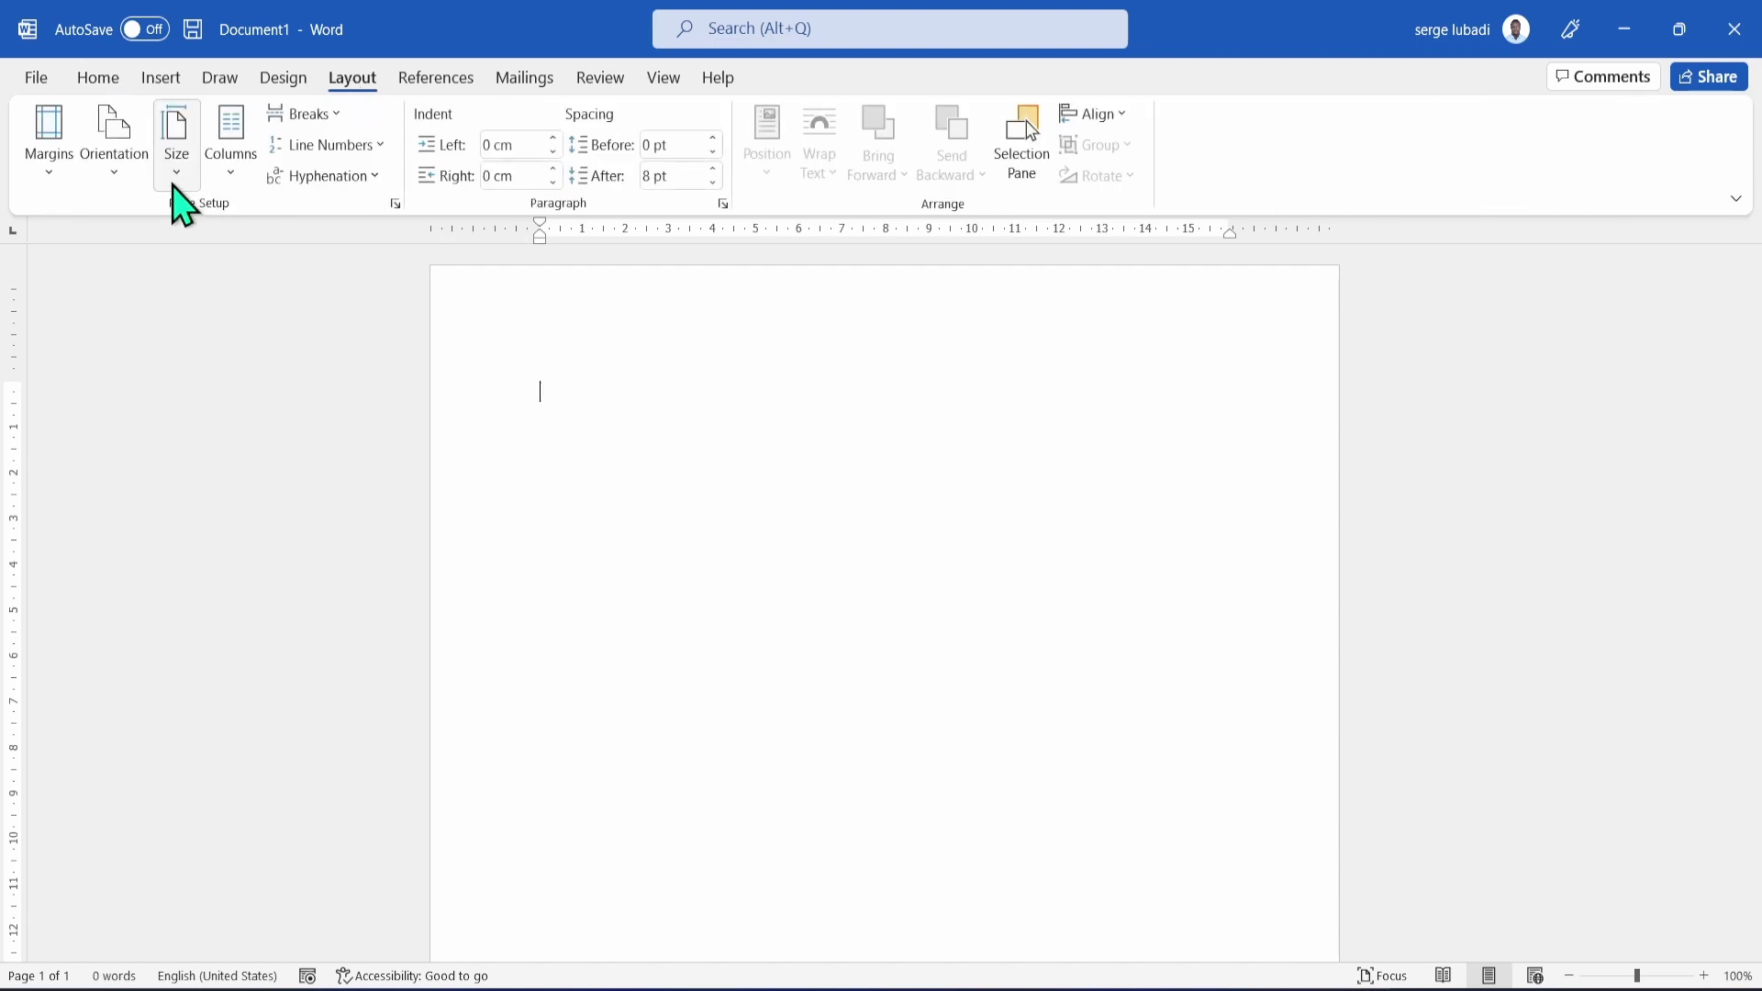
pyautogui.click(175, 173)
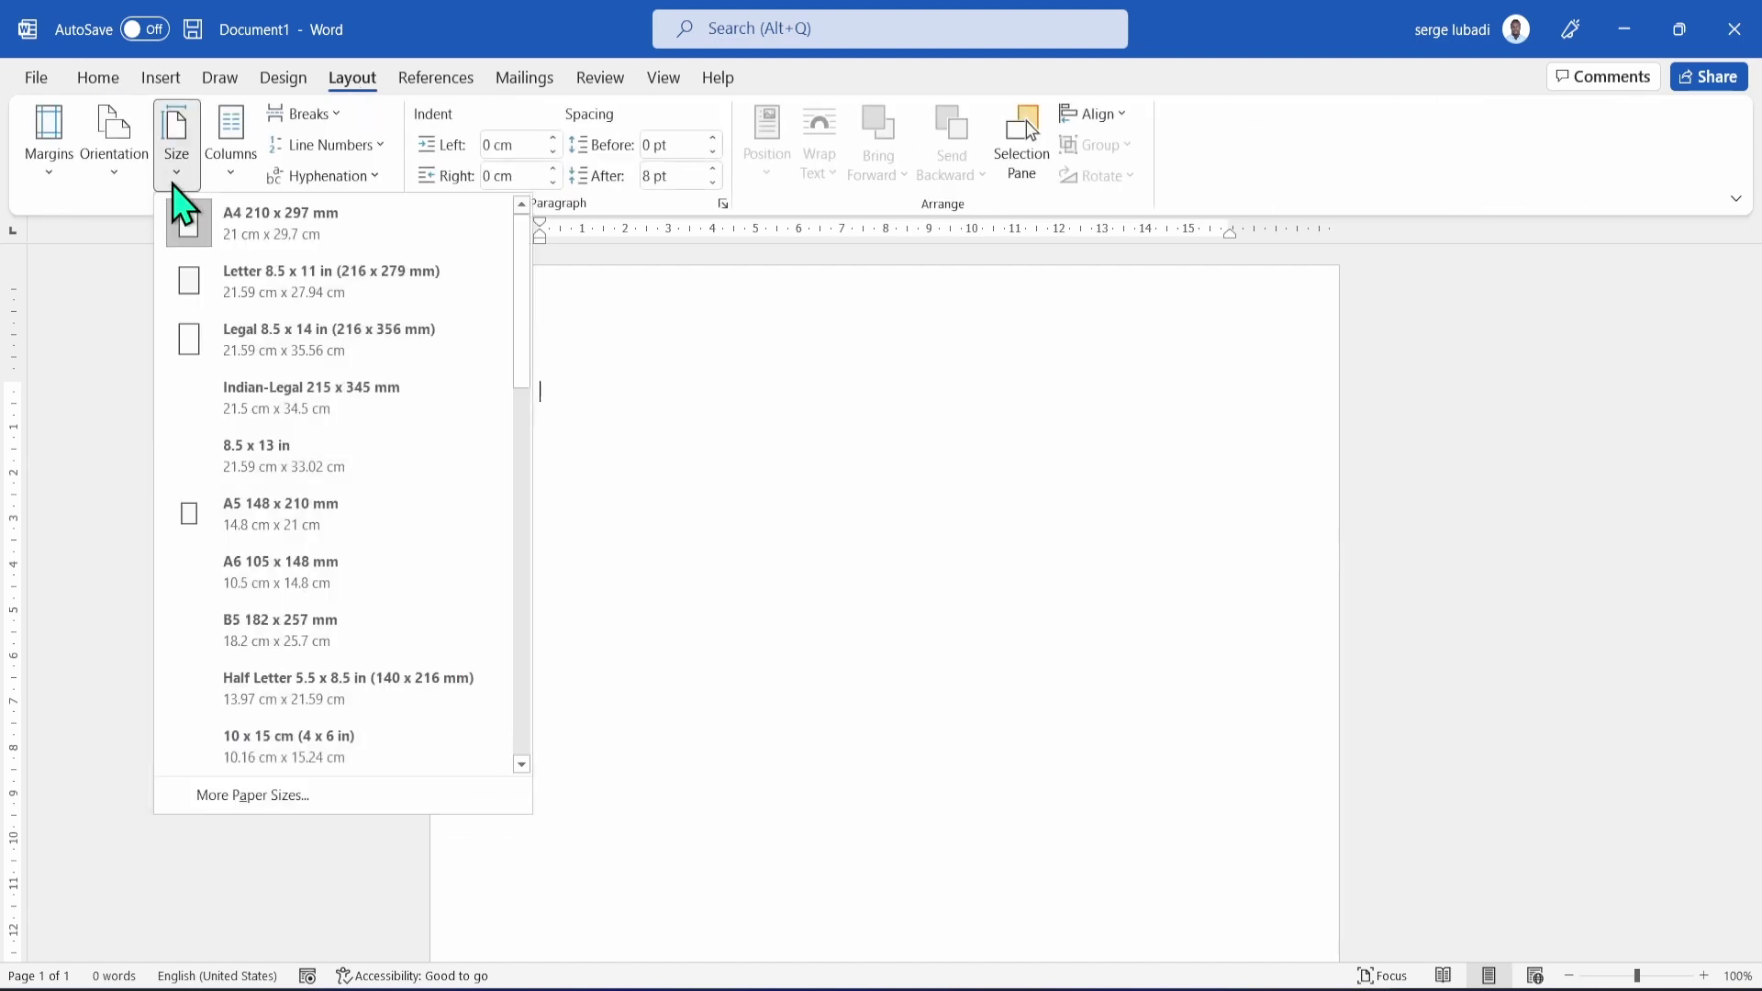
pyautogui.click(286, 805)
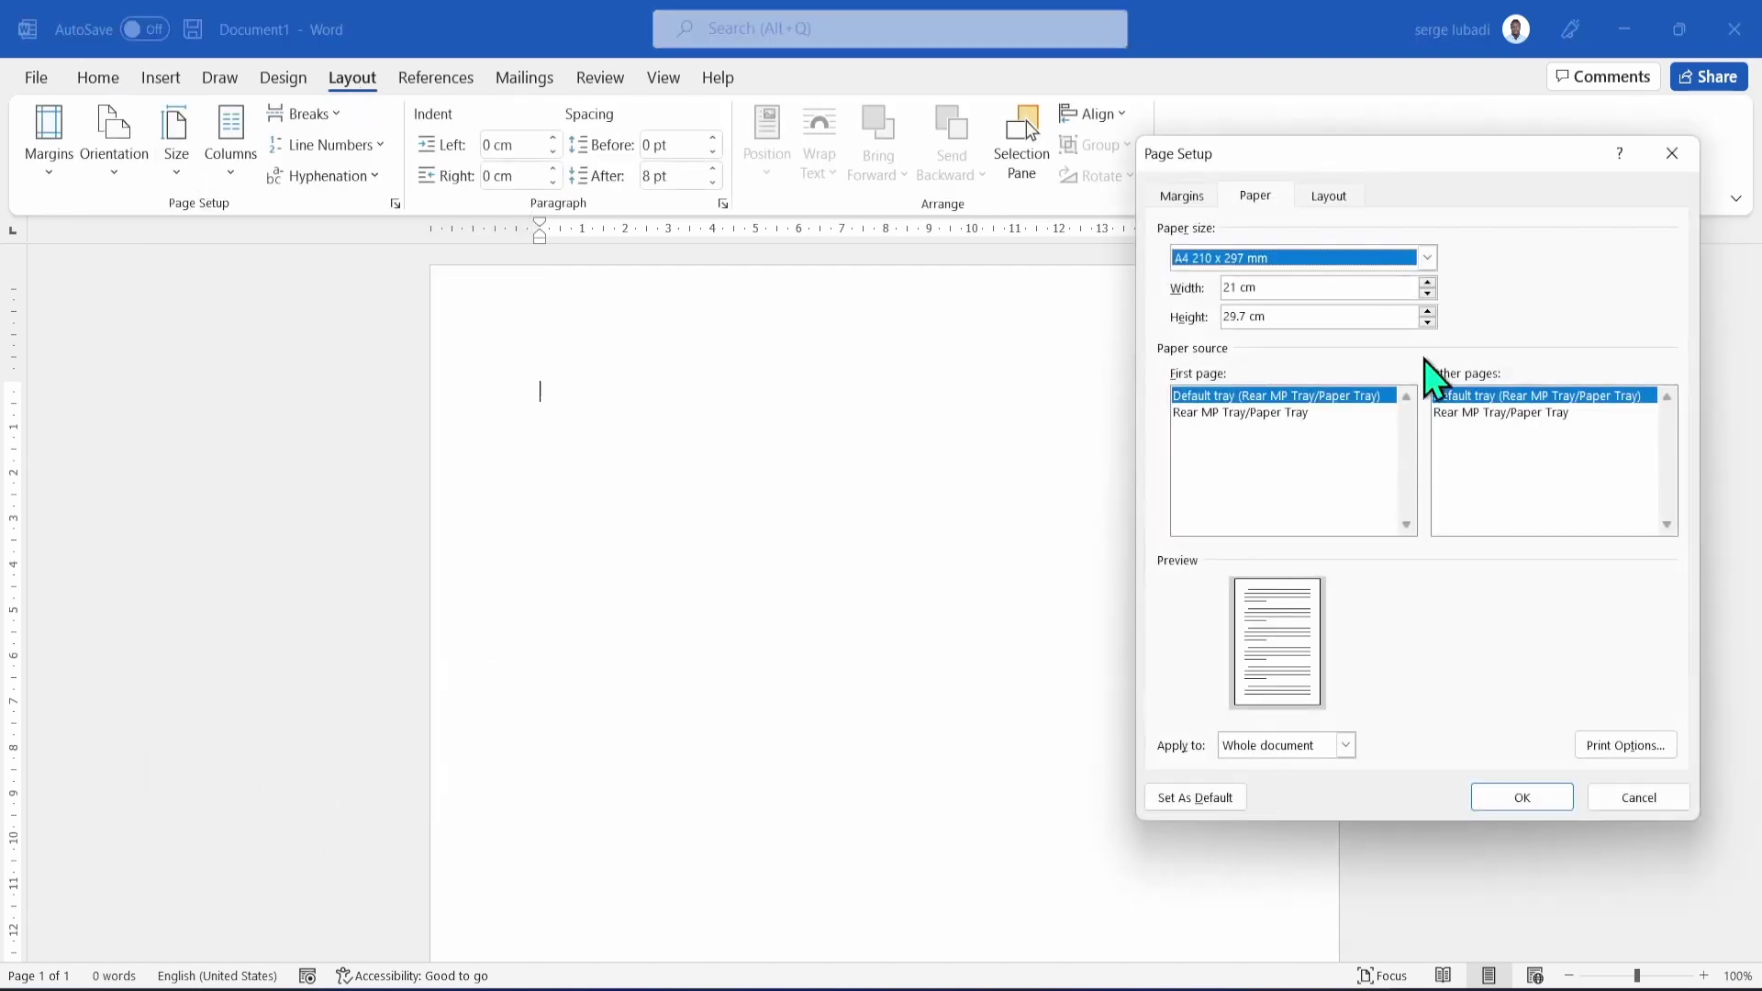
pyautogui.click(1428, 293)
pyautogui.click(1428, 292)
pyautogui.click(1428, 293)
pyautogui.click(1428, 294)
pyautogui.click(1428, 293)
pyautogui.click(1427, 294)
pyautogui.click(1427, 294)
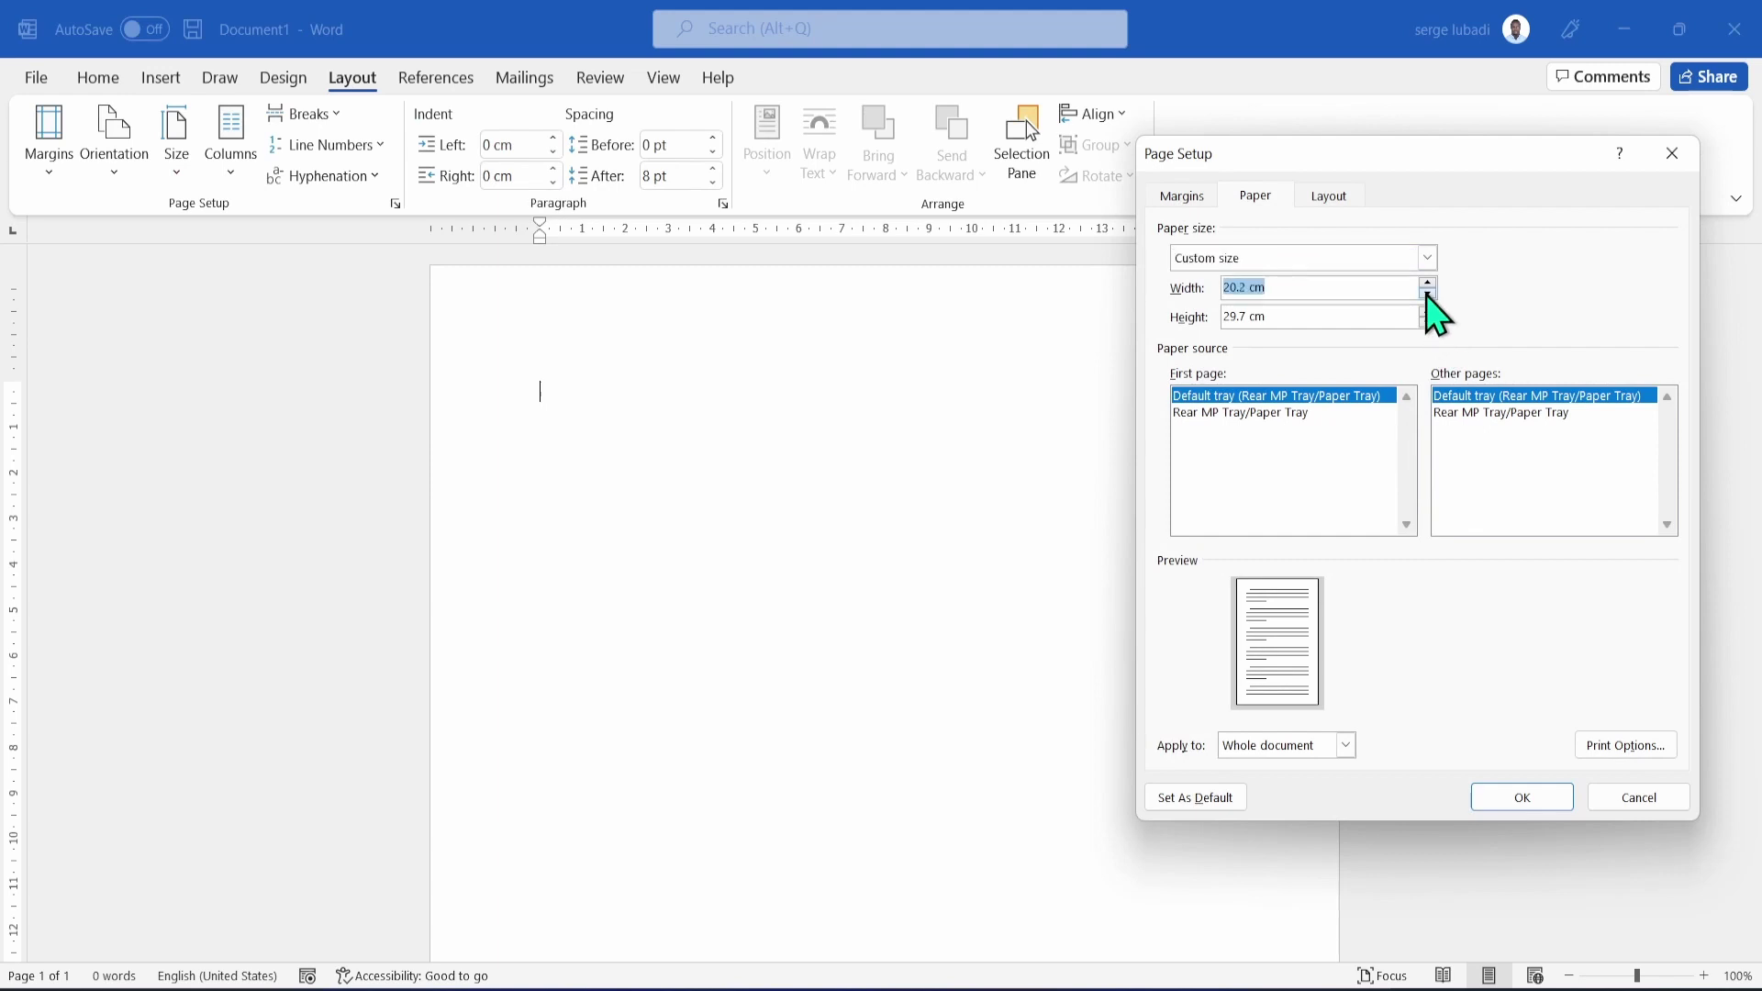
pyautogui.press('BackSpace')
pyautogui.write('18')
pyautogui.press('Tab')
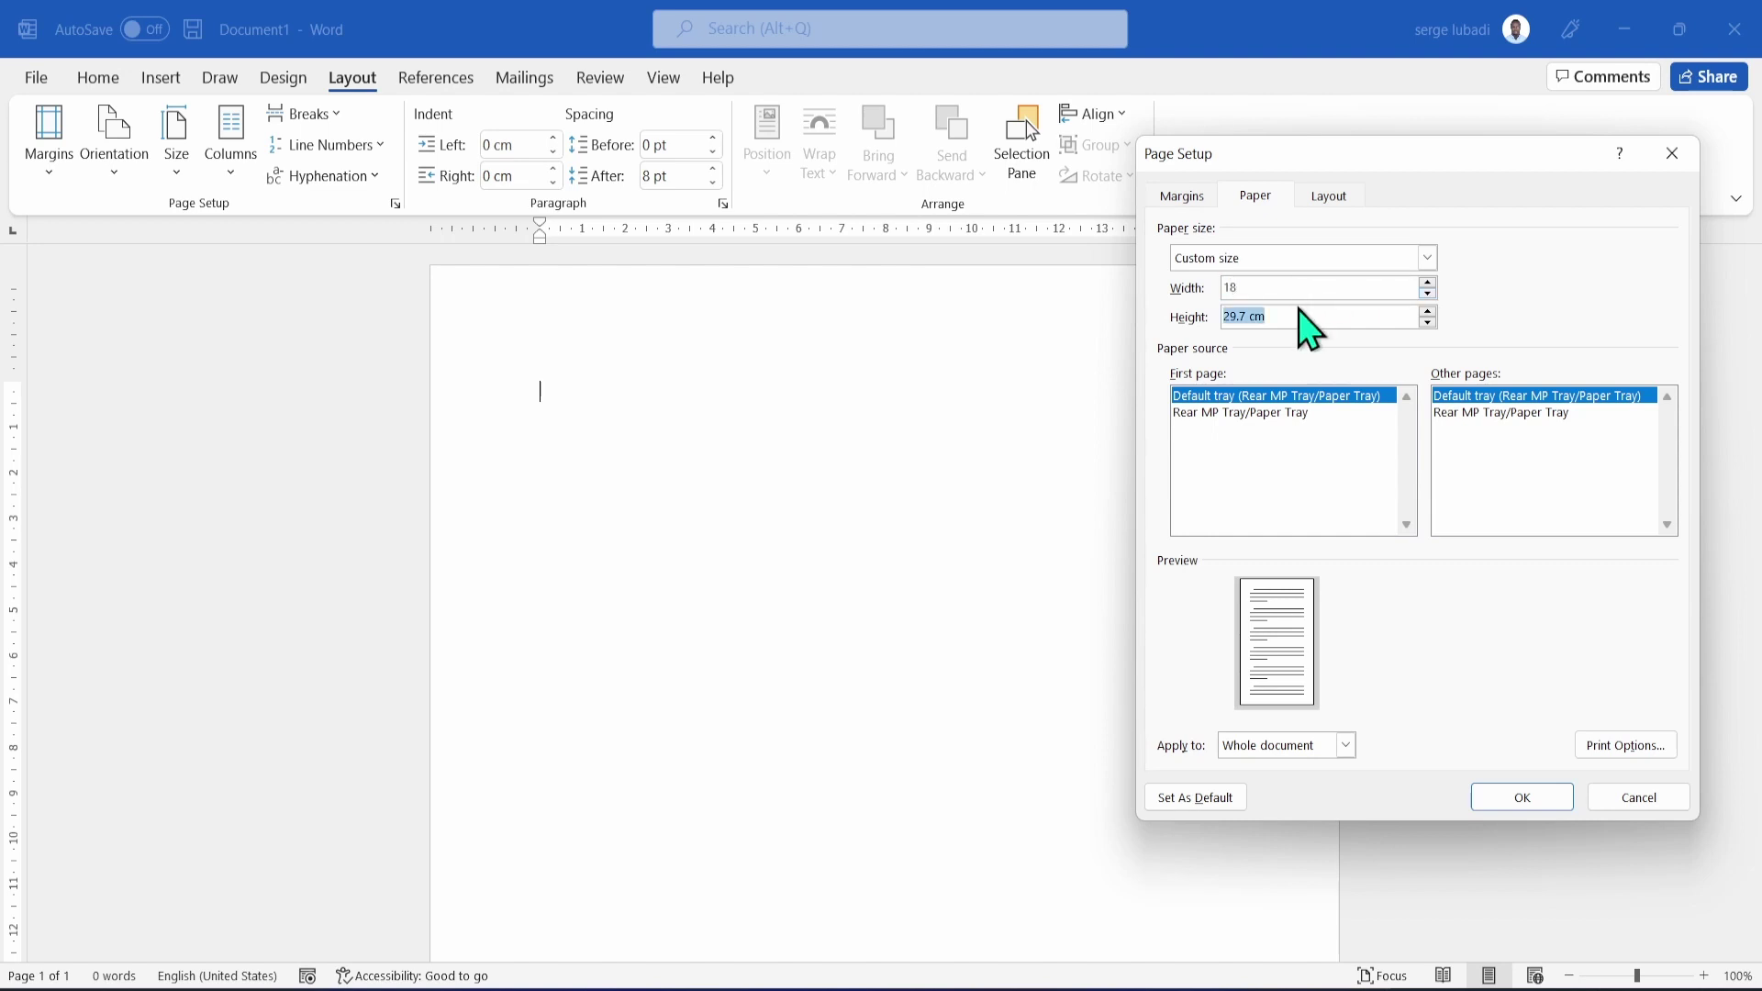
# Set the paper height to 14 cm and apply the custom size to the whole document.
pyautogui.write('14')
pyautogui.click(1377, 284)
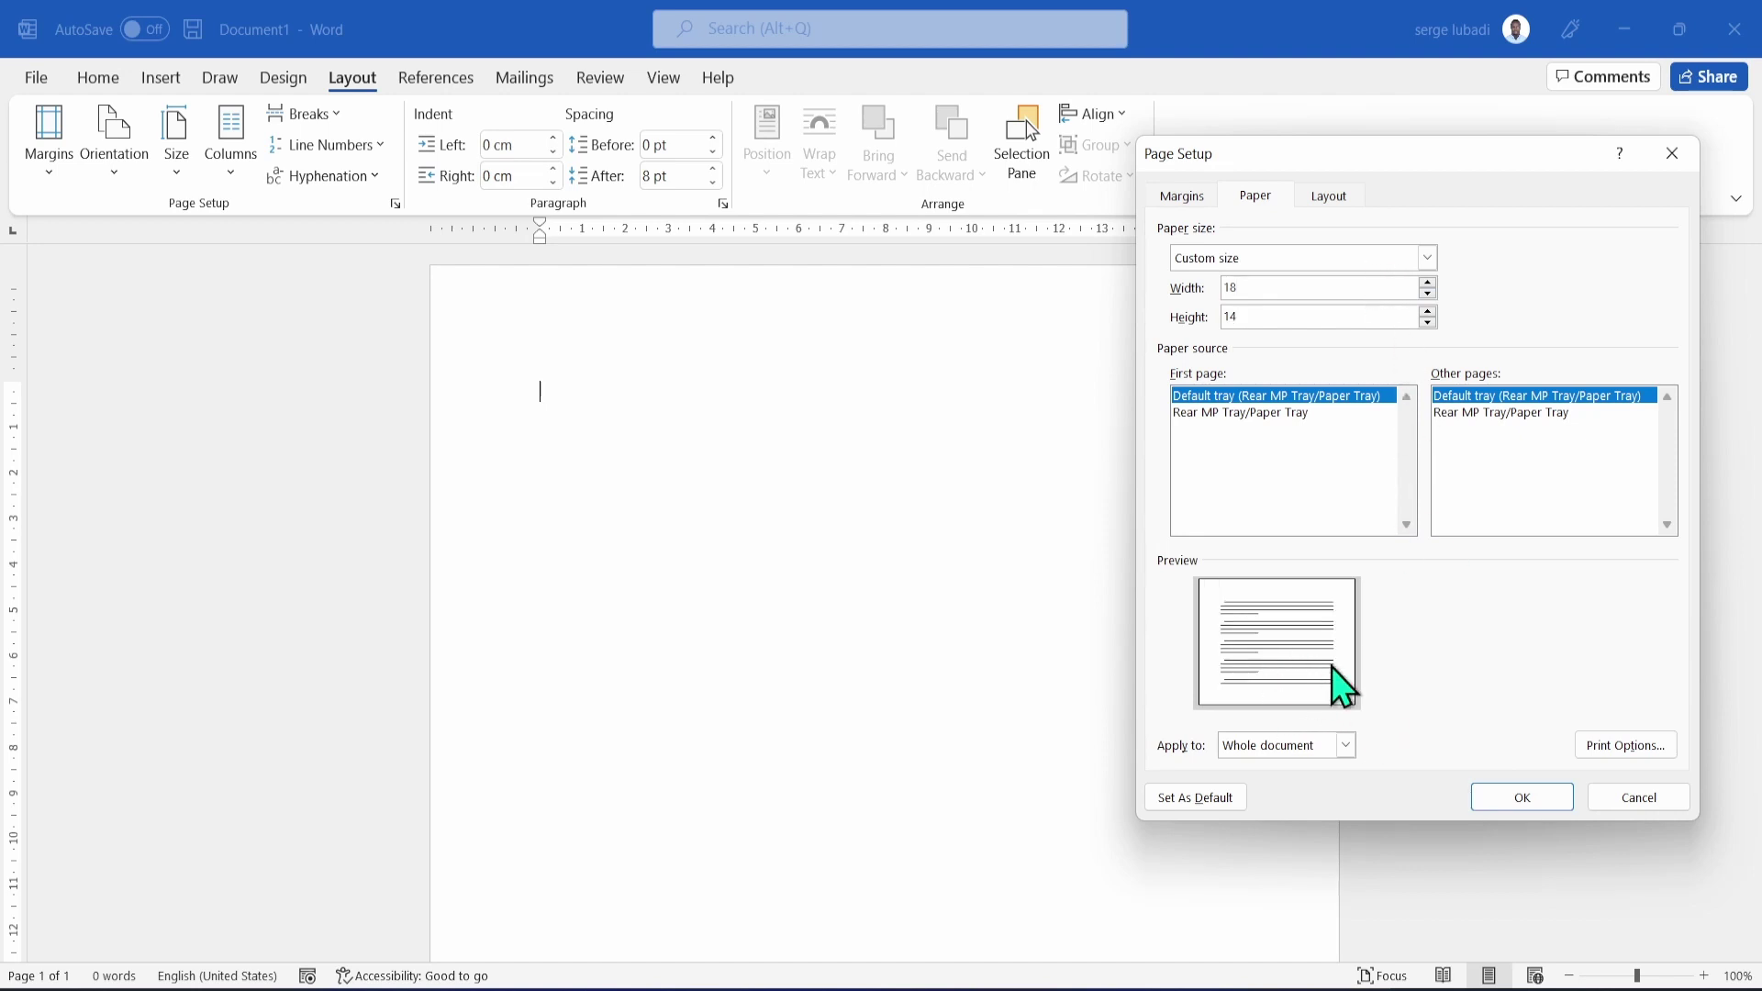
pyautogui.click(1502, 799)
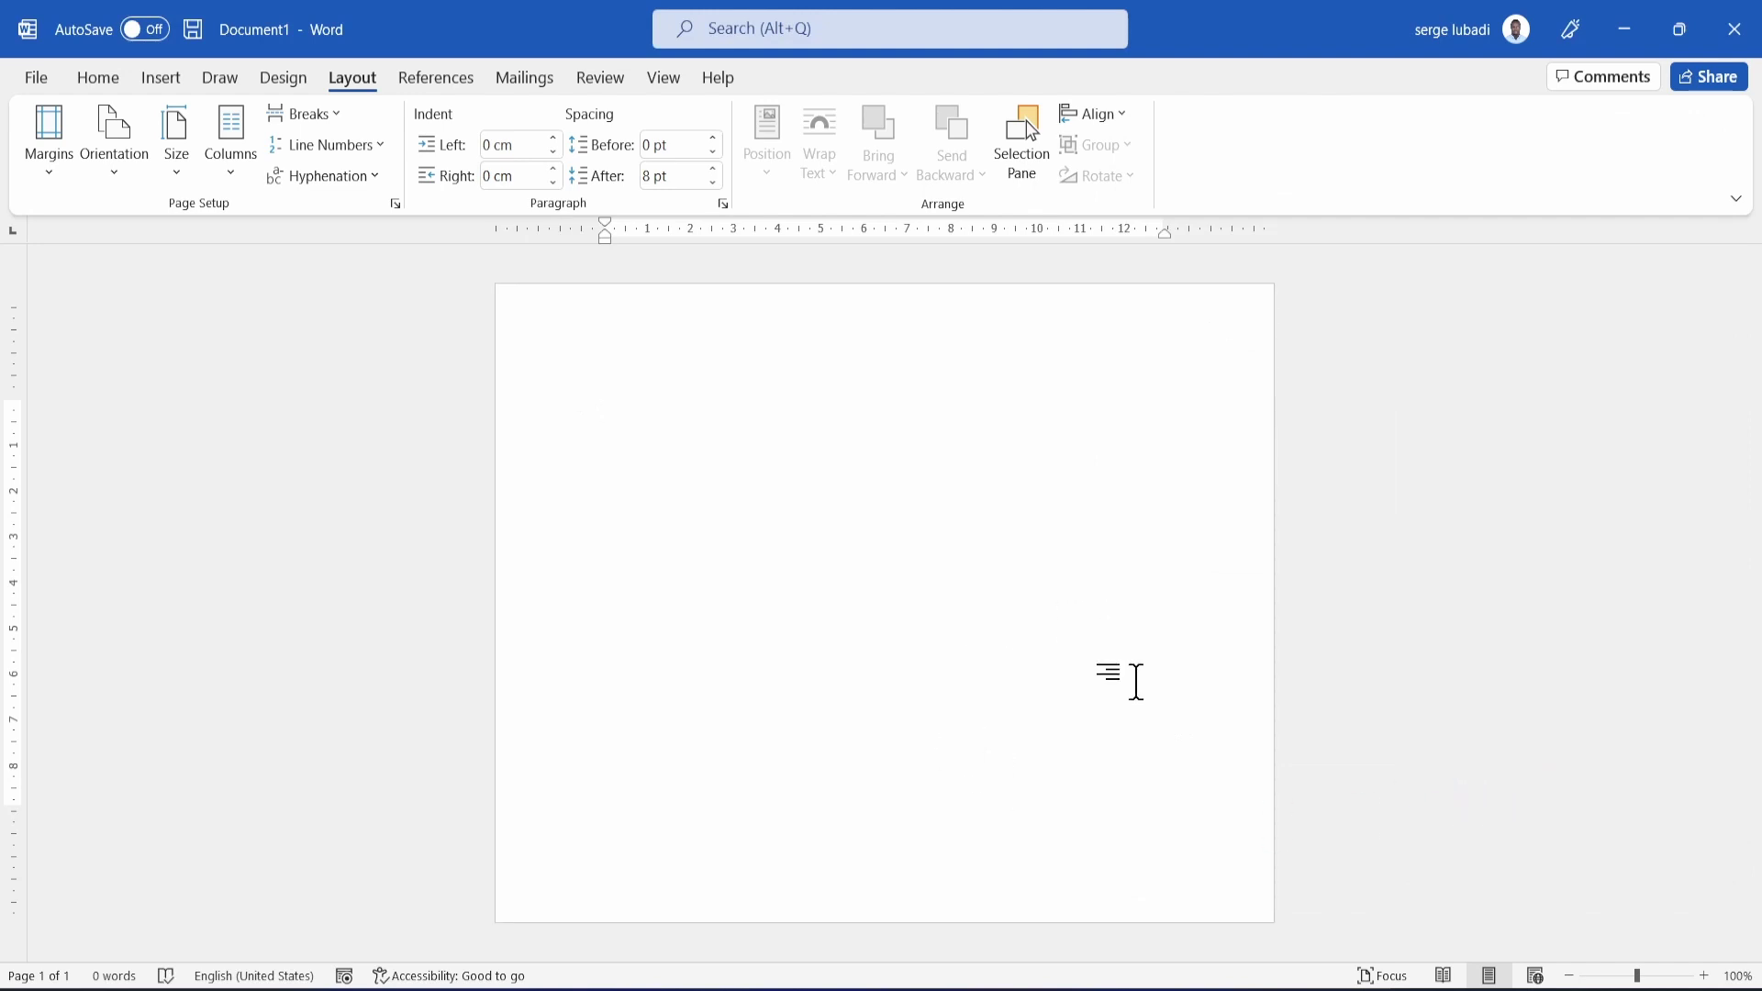
# Set up a two-color gradient page background with the From center shading style.
pyautogui.click(162, 81)
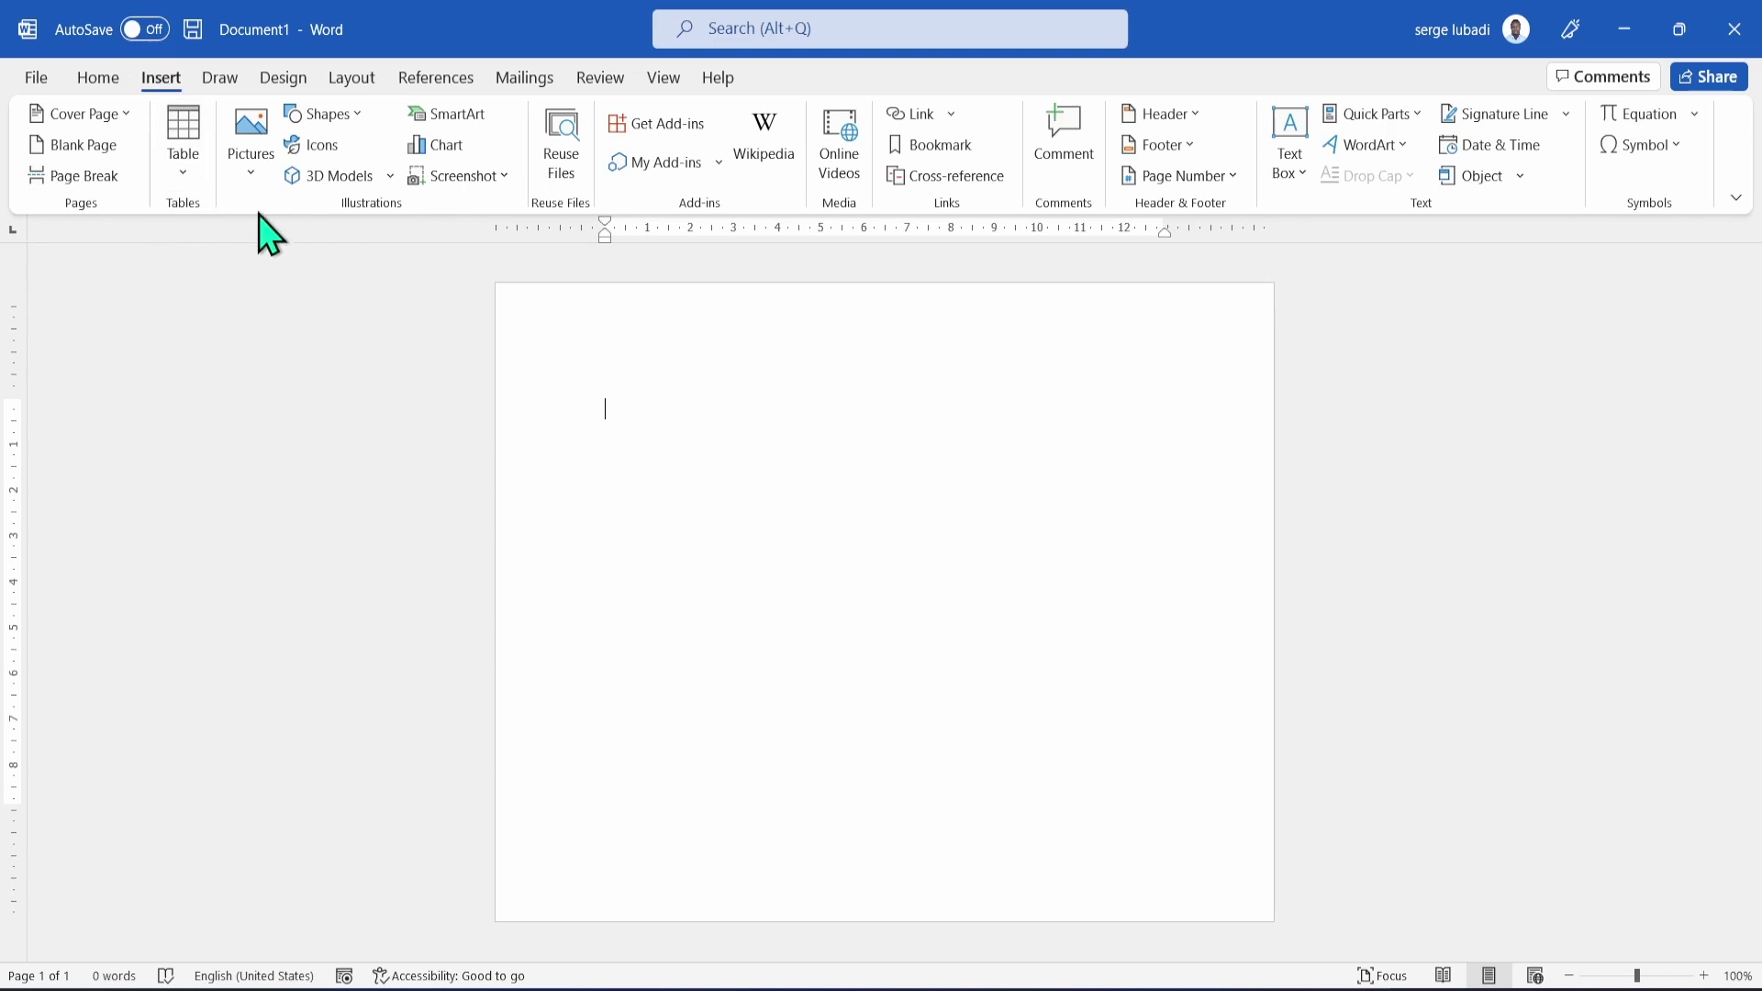
pyautogui.click(280, 79)
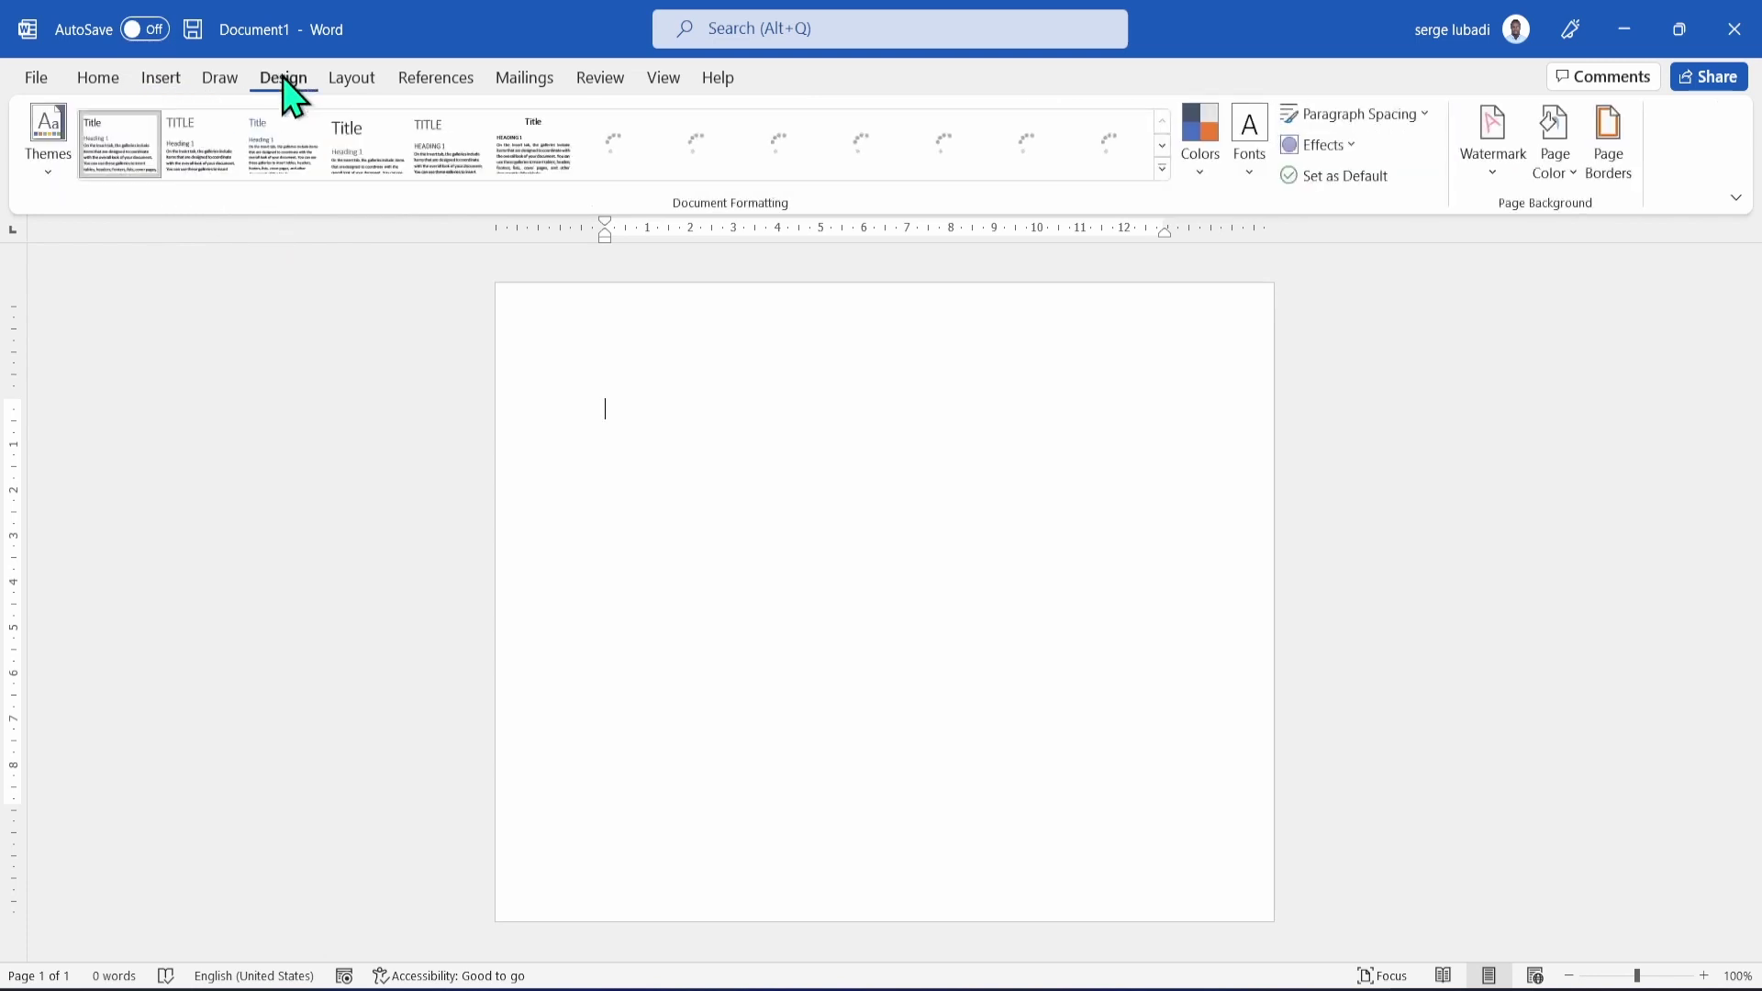
pyautogui.click(1576, 178)
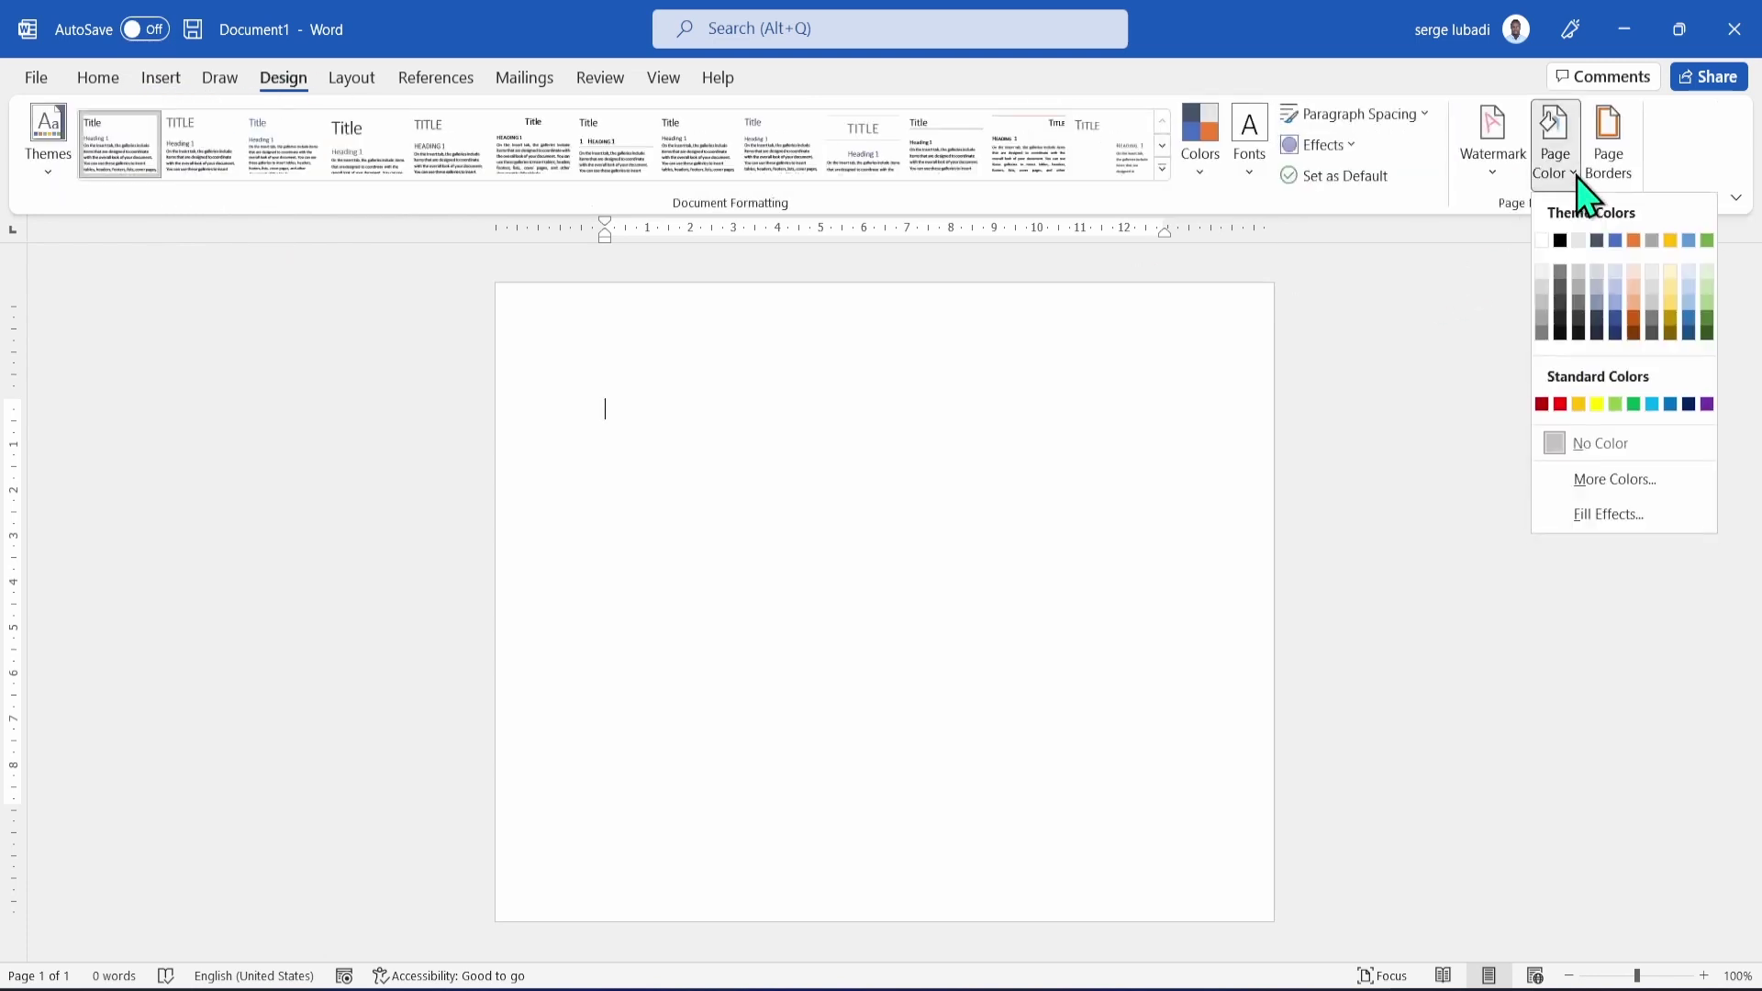
pyautogui.click(1629, 517)
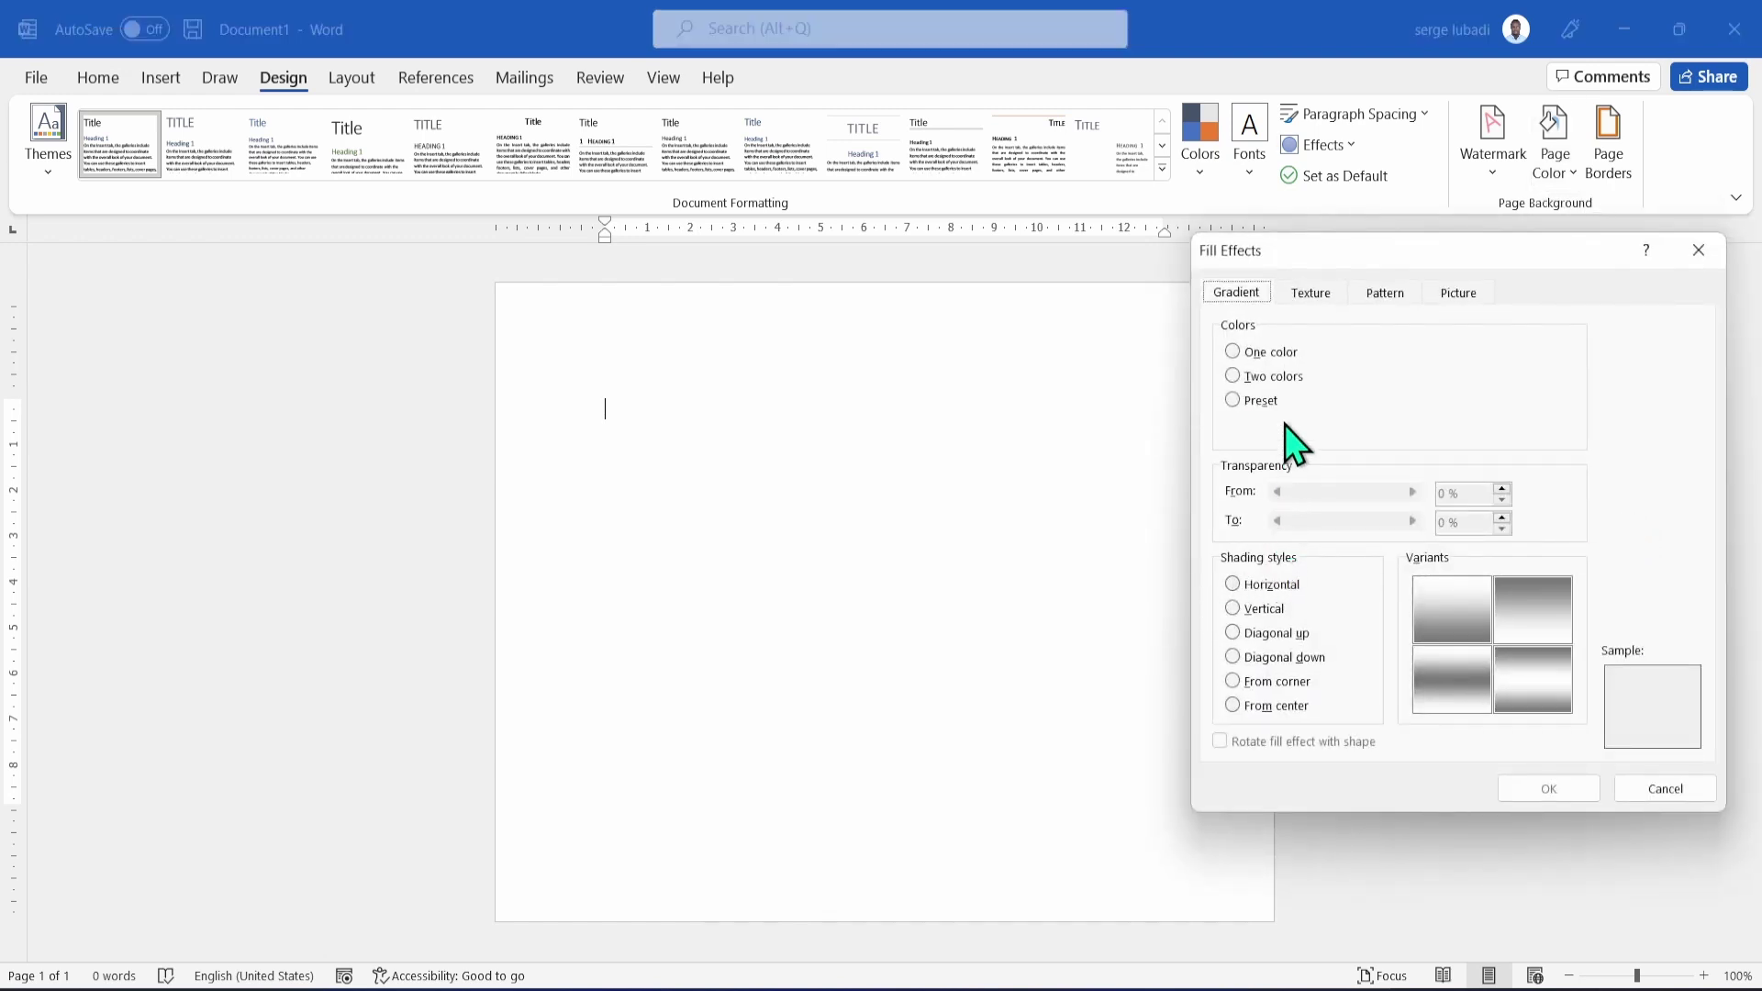
pyautogui.click(1257, 378)
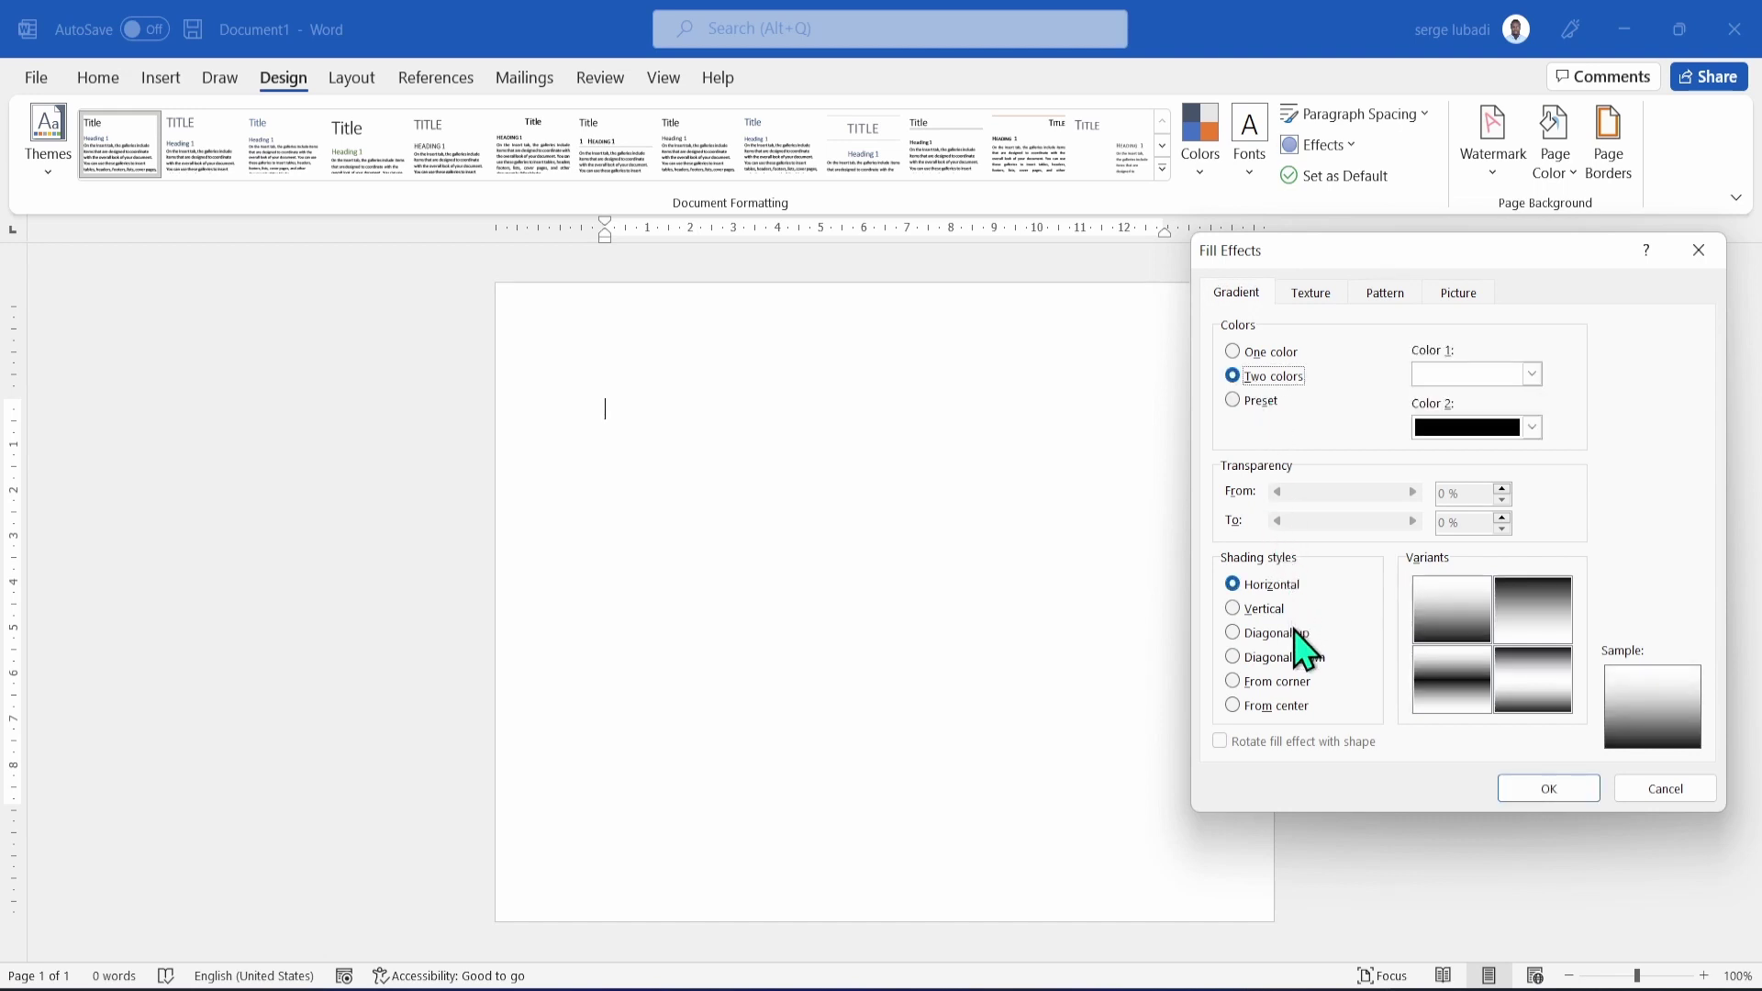
pyautogui.click(1273, 708)
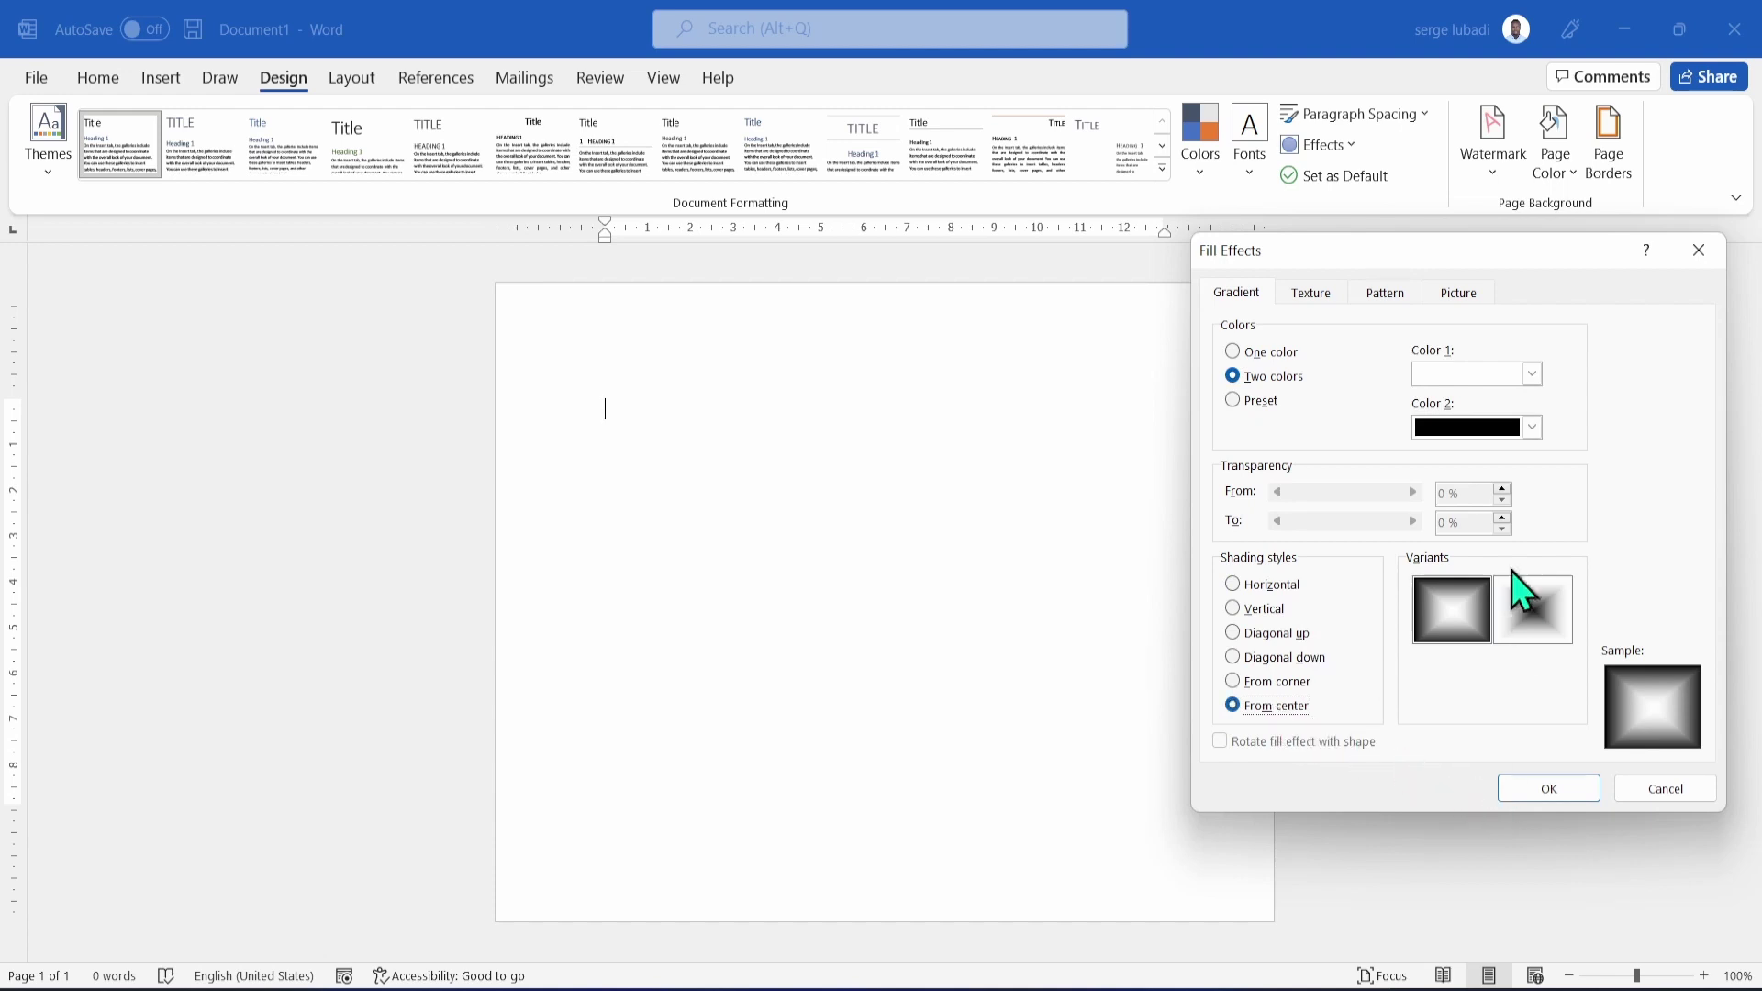
# Choose light pink-violet as the gradient's Color 2 and apply the fill to the page background.
pyautogui.click(1531, 427)
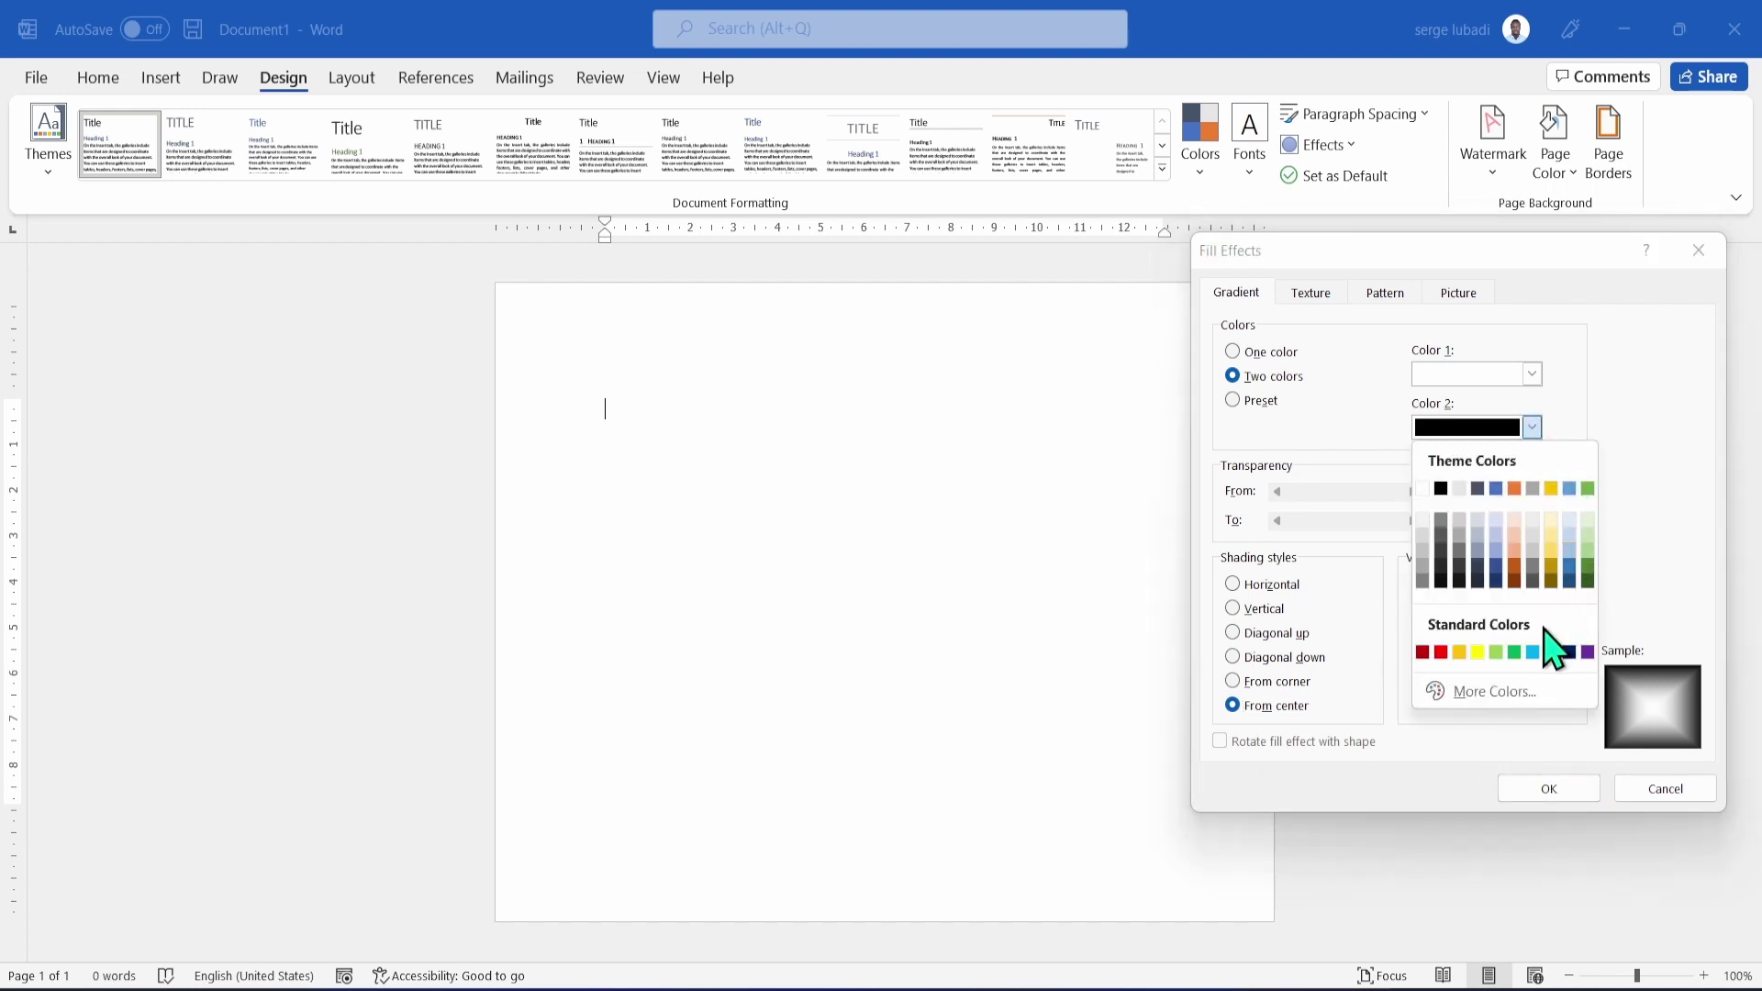
pyautogui.click(1498, 694)
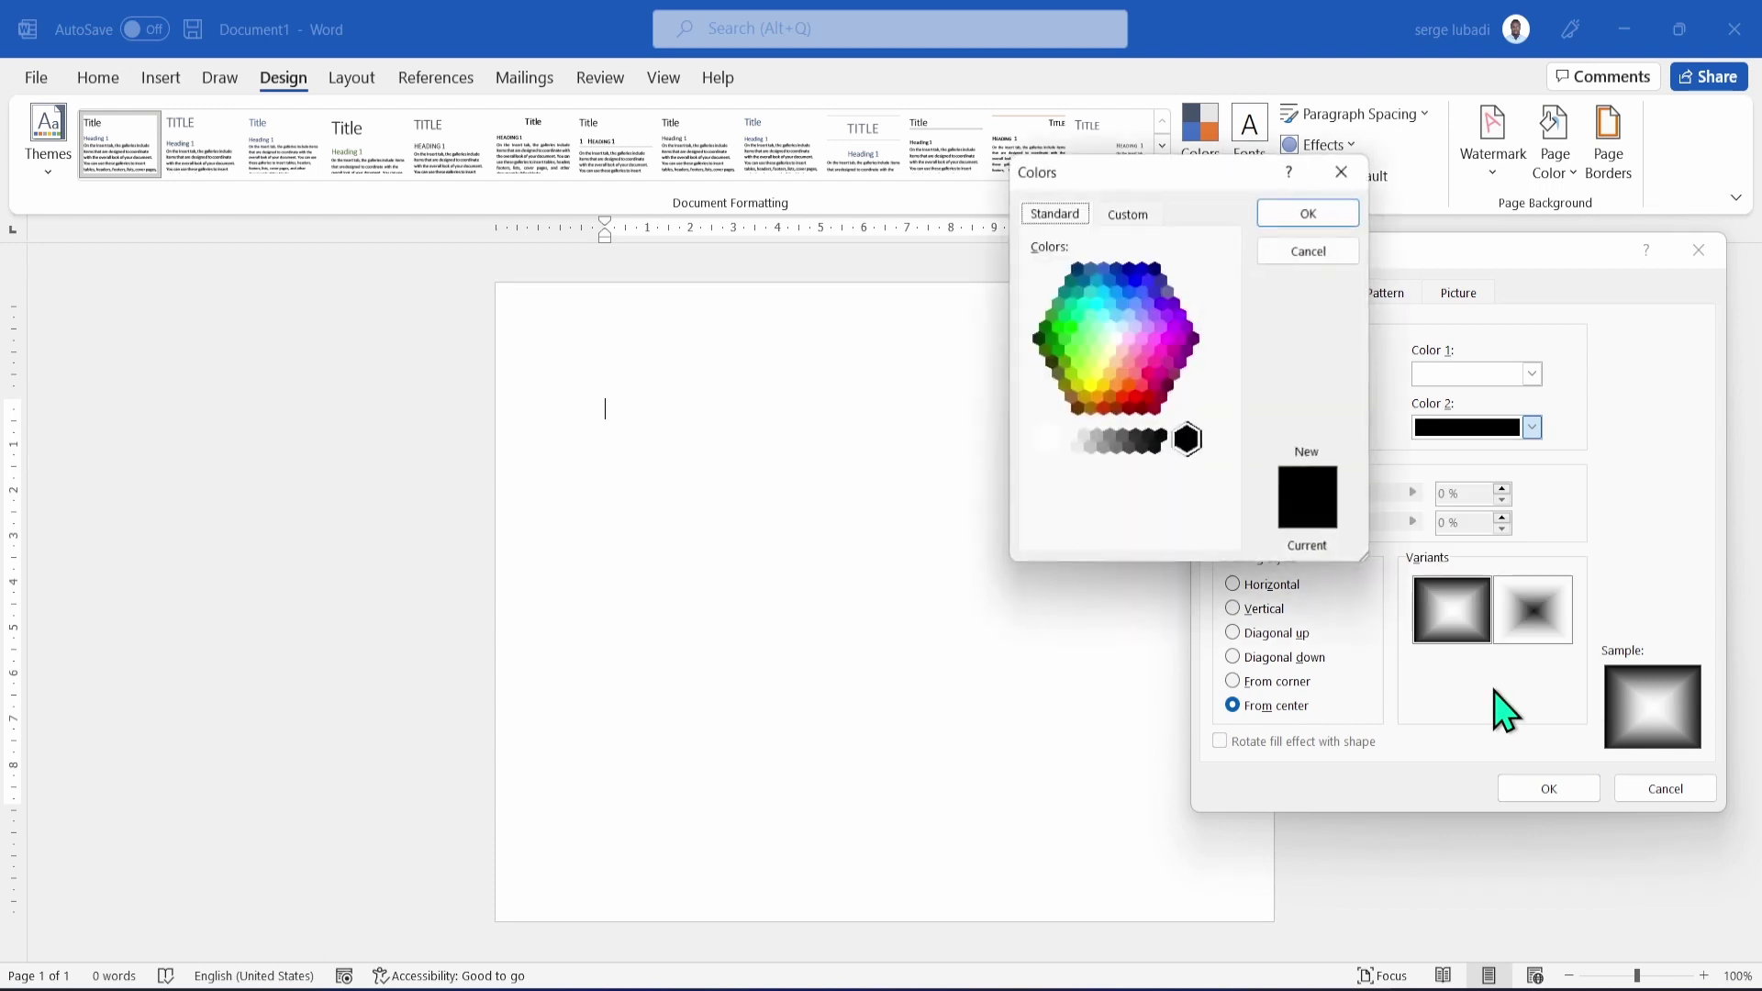
pyautogui.click(1142, 340)
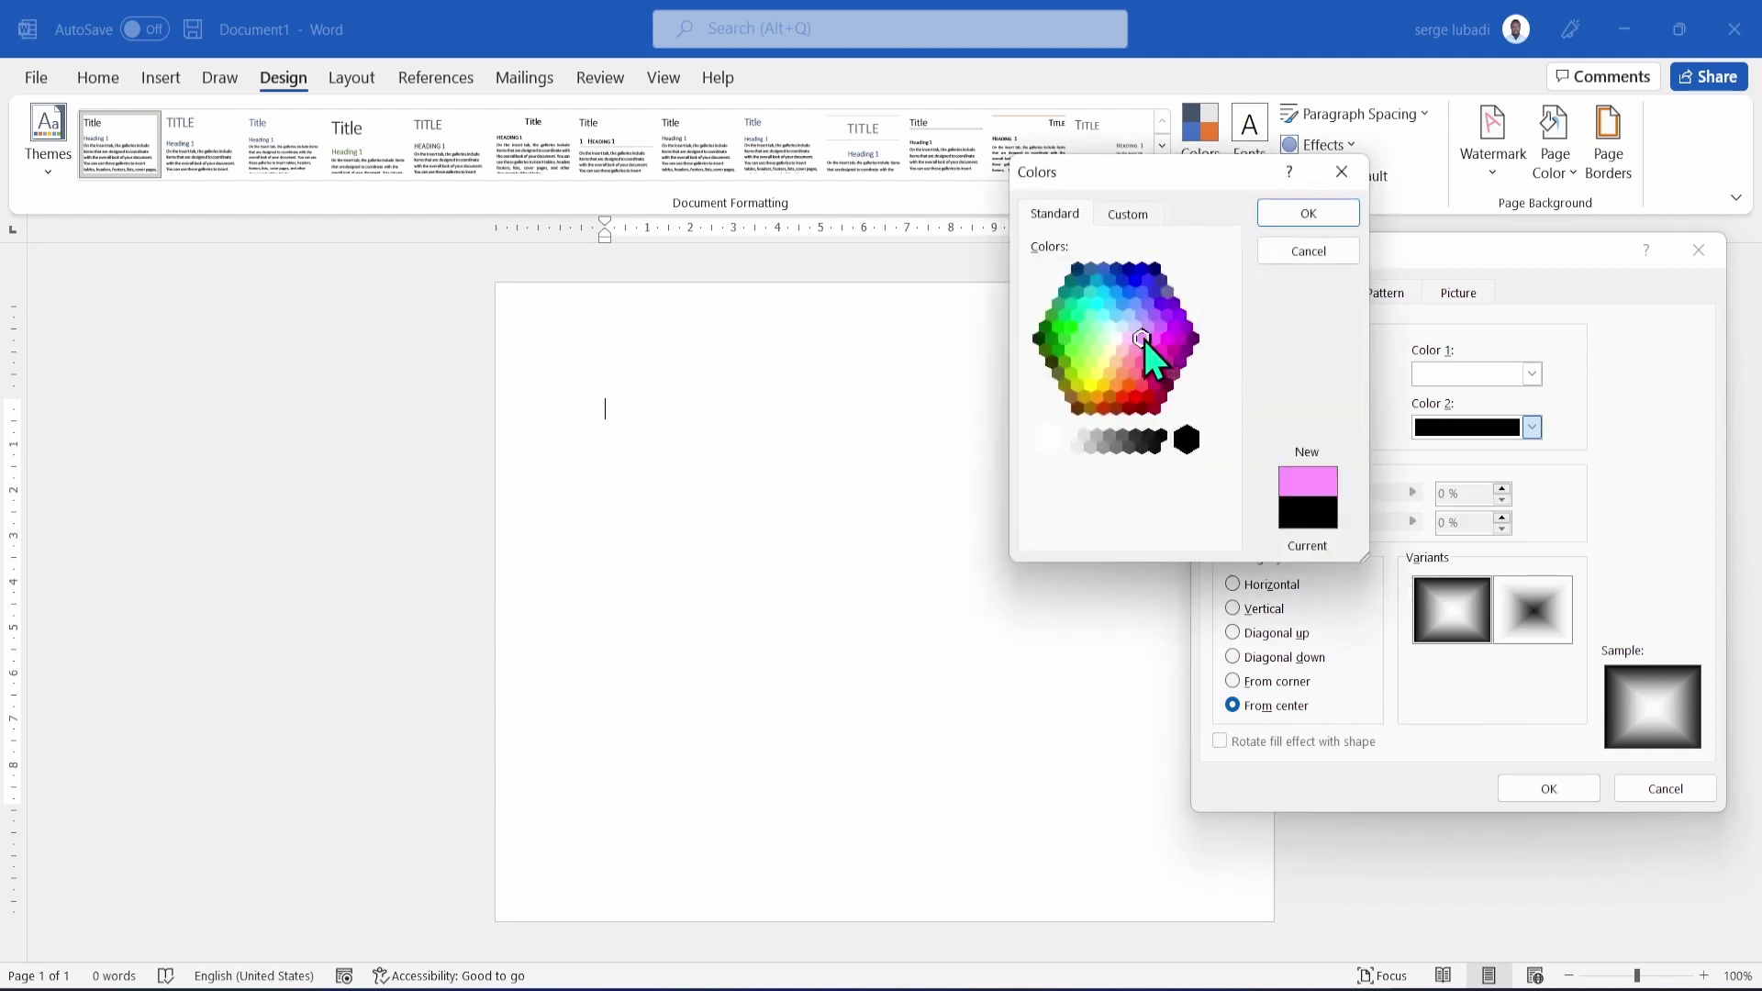
pyautogui.click(1318, 223)
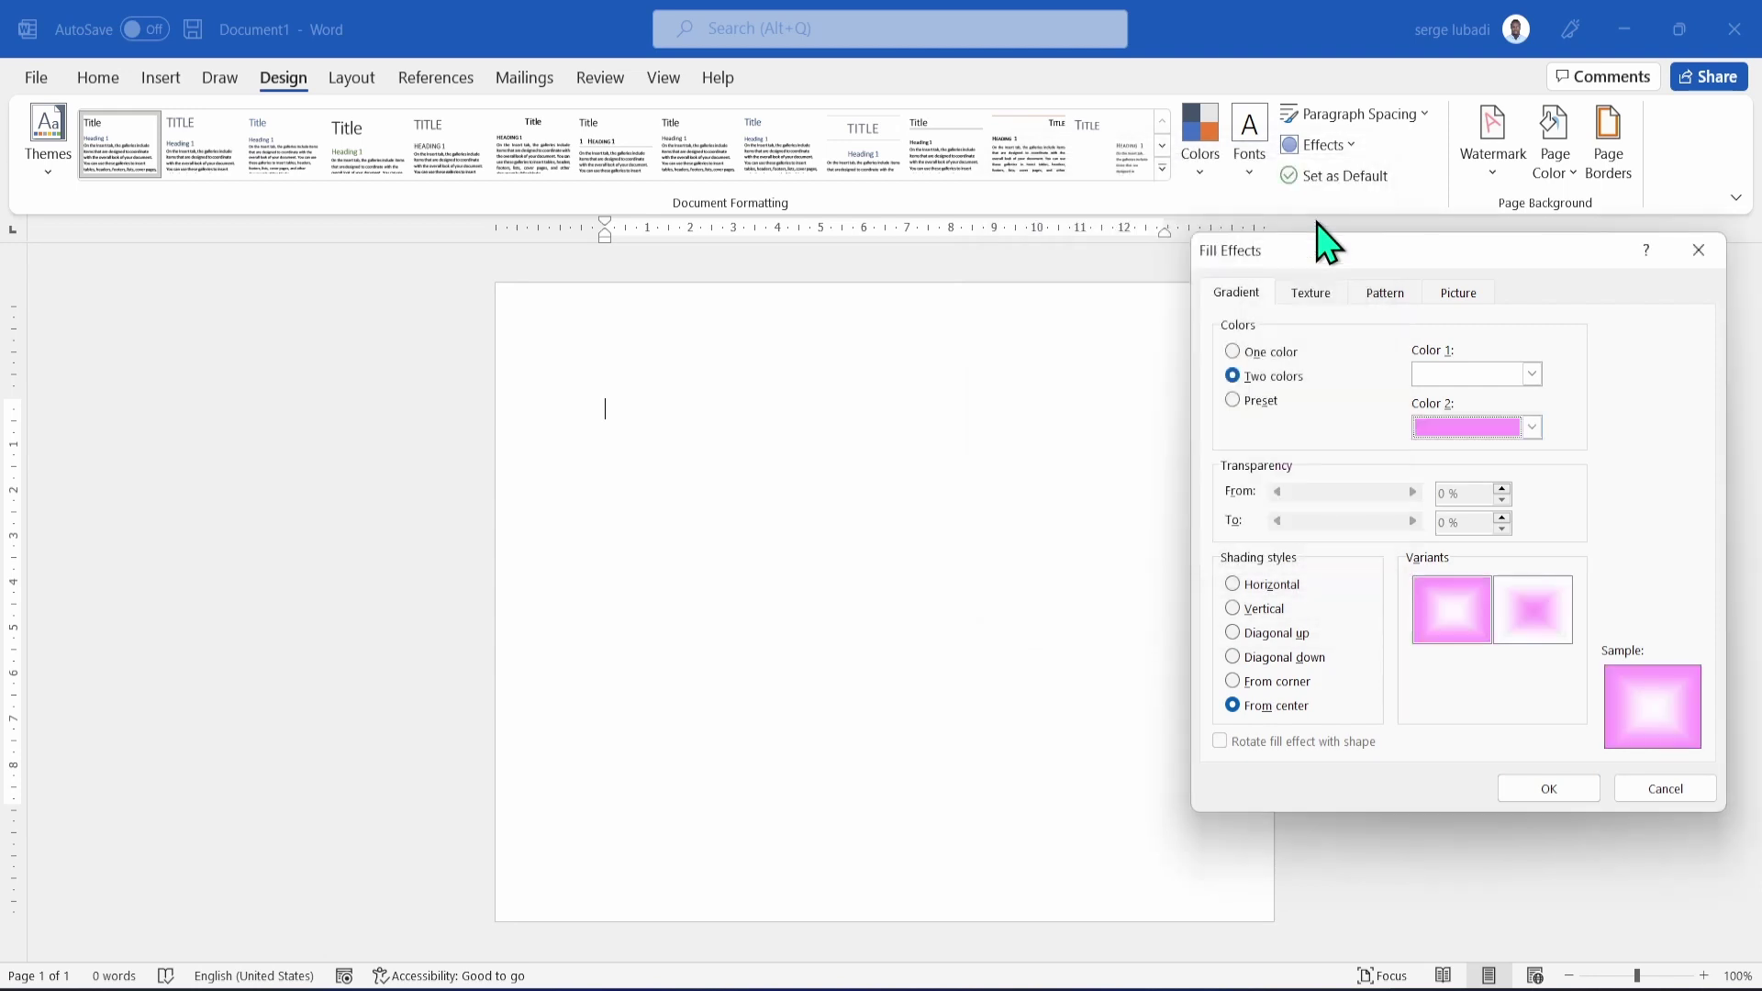
pyautogui.click(1549, 791)
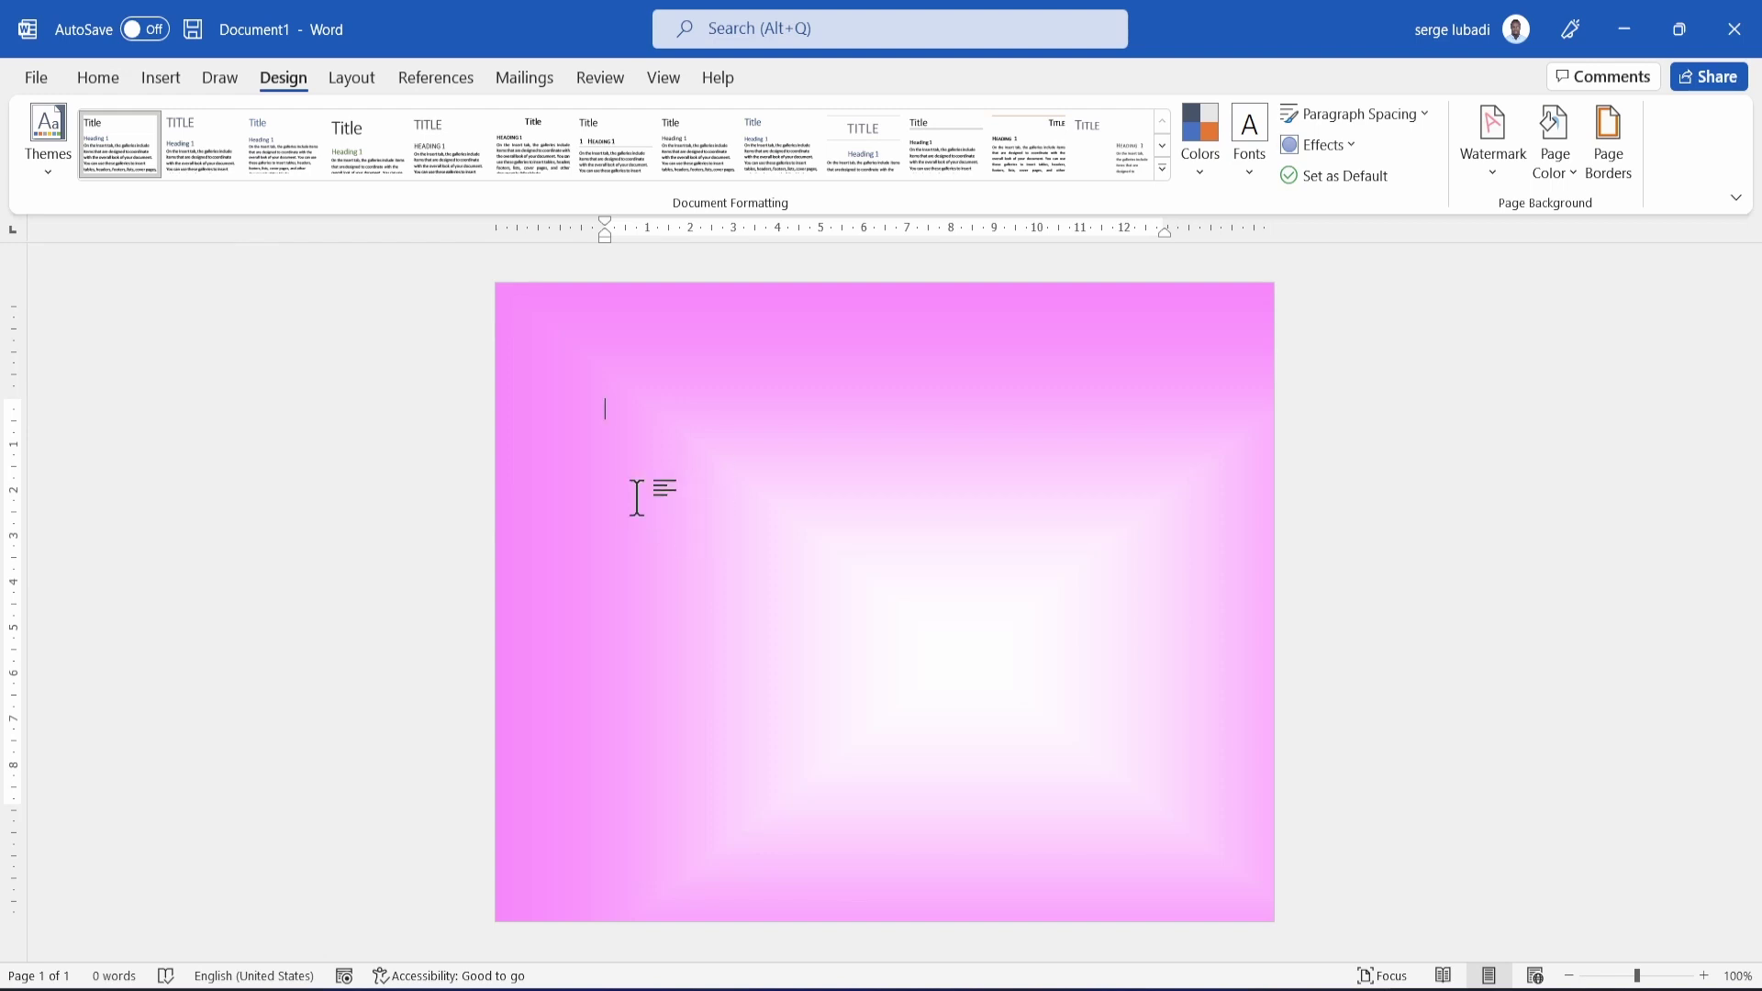
# Insert the baby photo JPG from the birthday wish card folder on this device.
pyautogui.hotkey('alt', 'n')
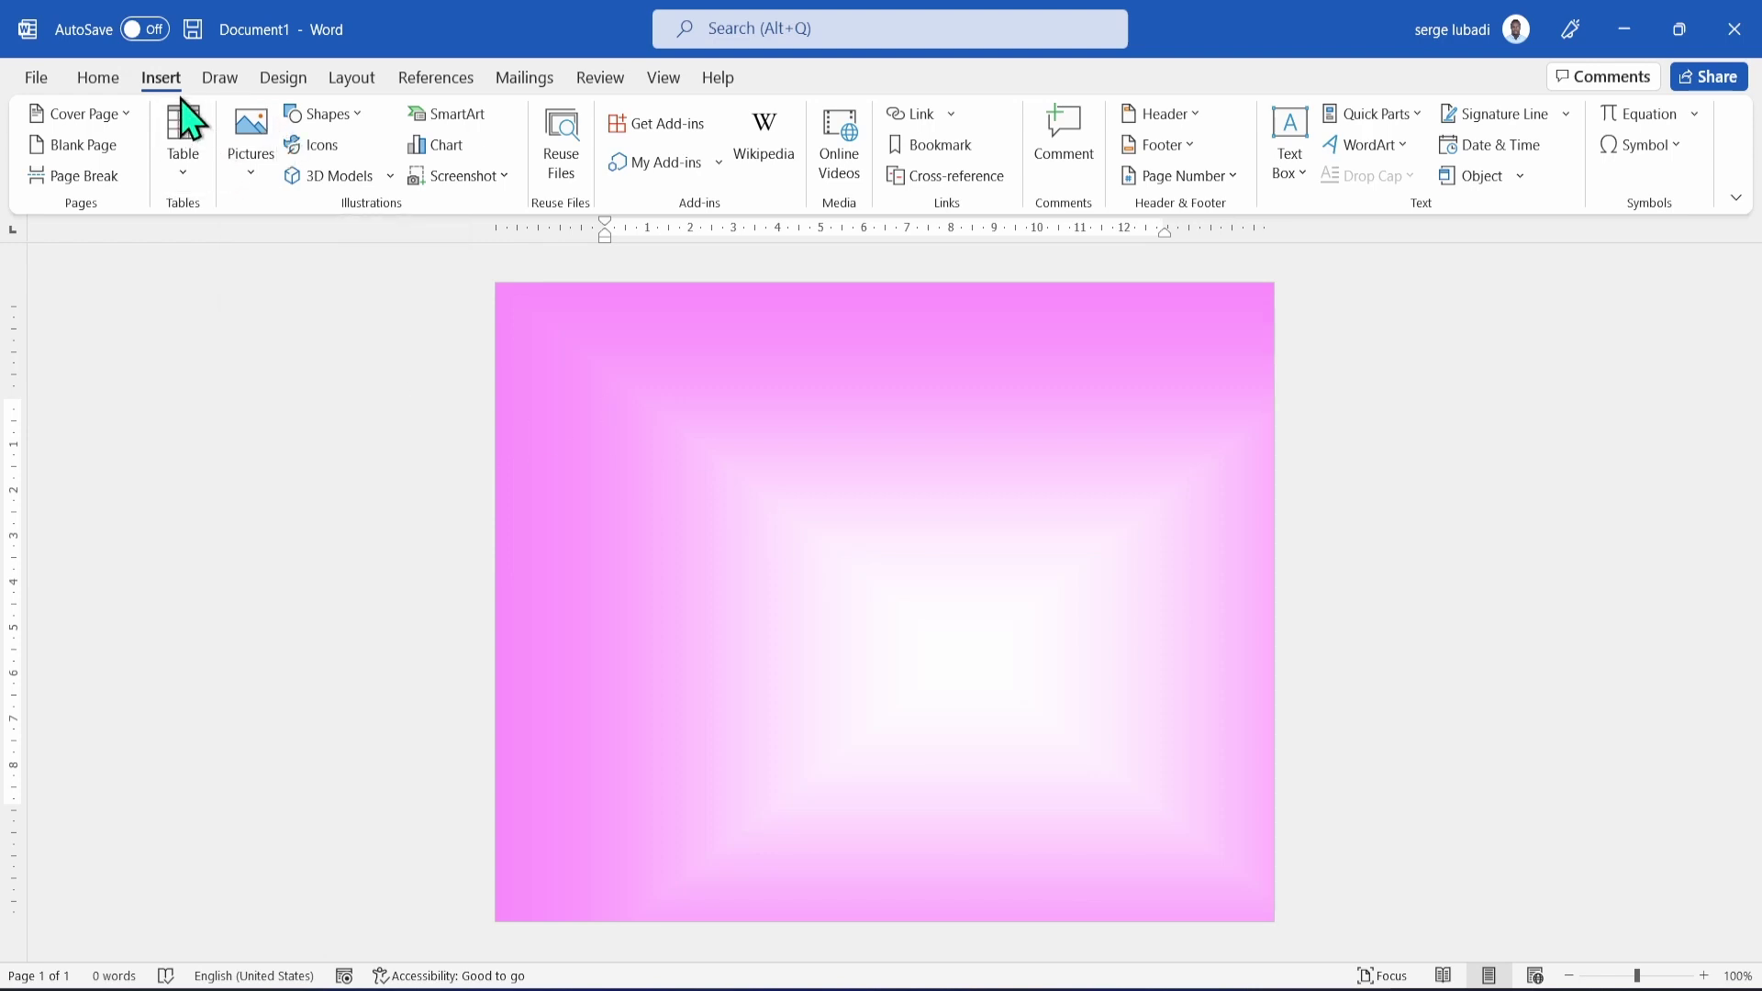
pyautogui.click(256, 187)
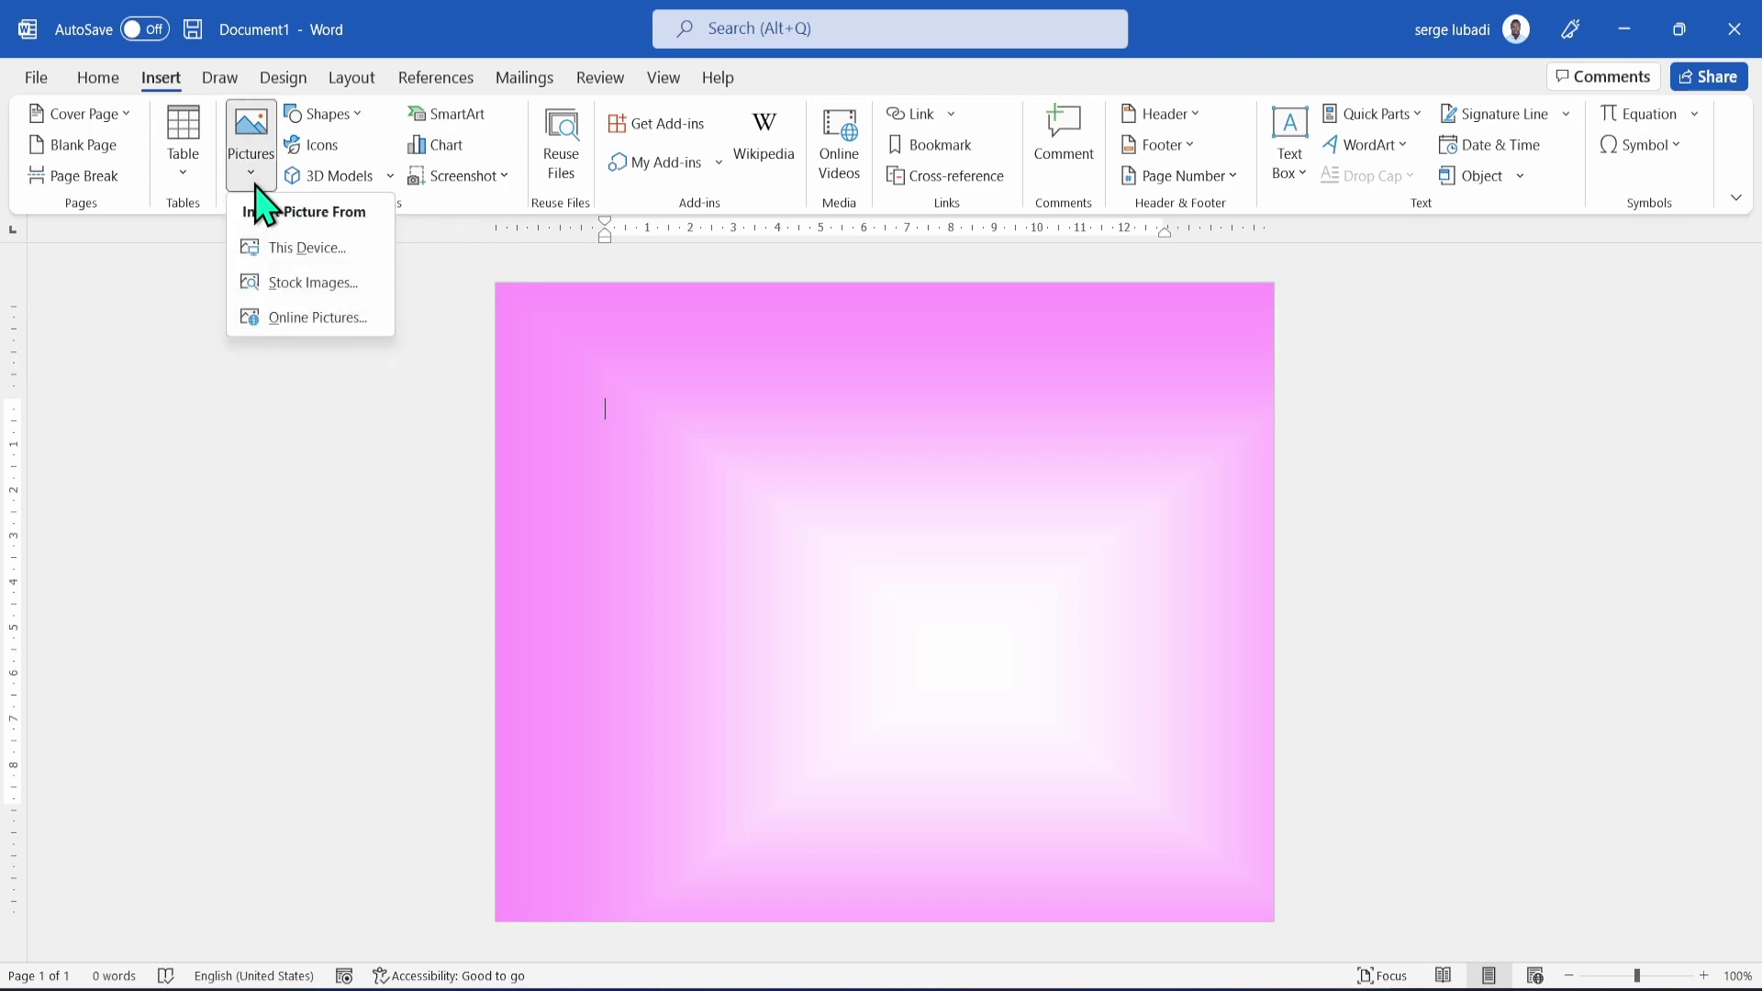
pyautogui.click(315, 260)
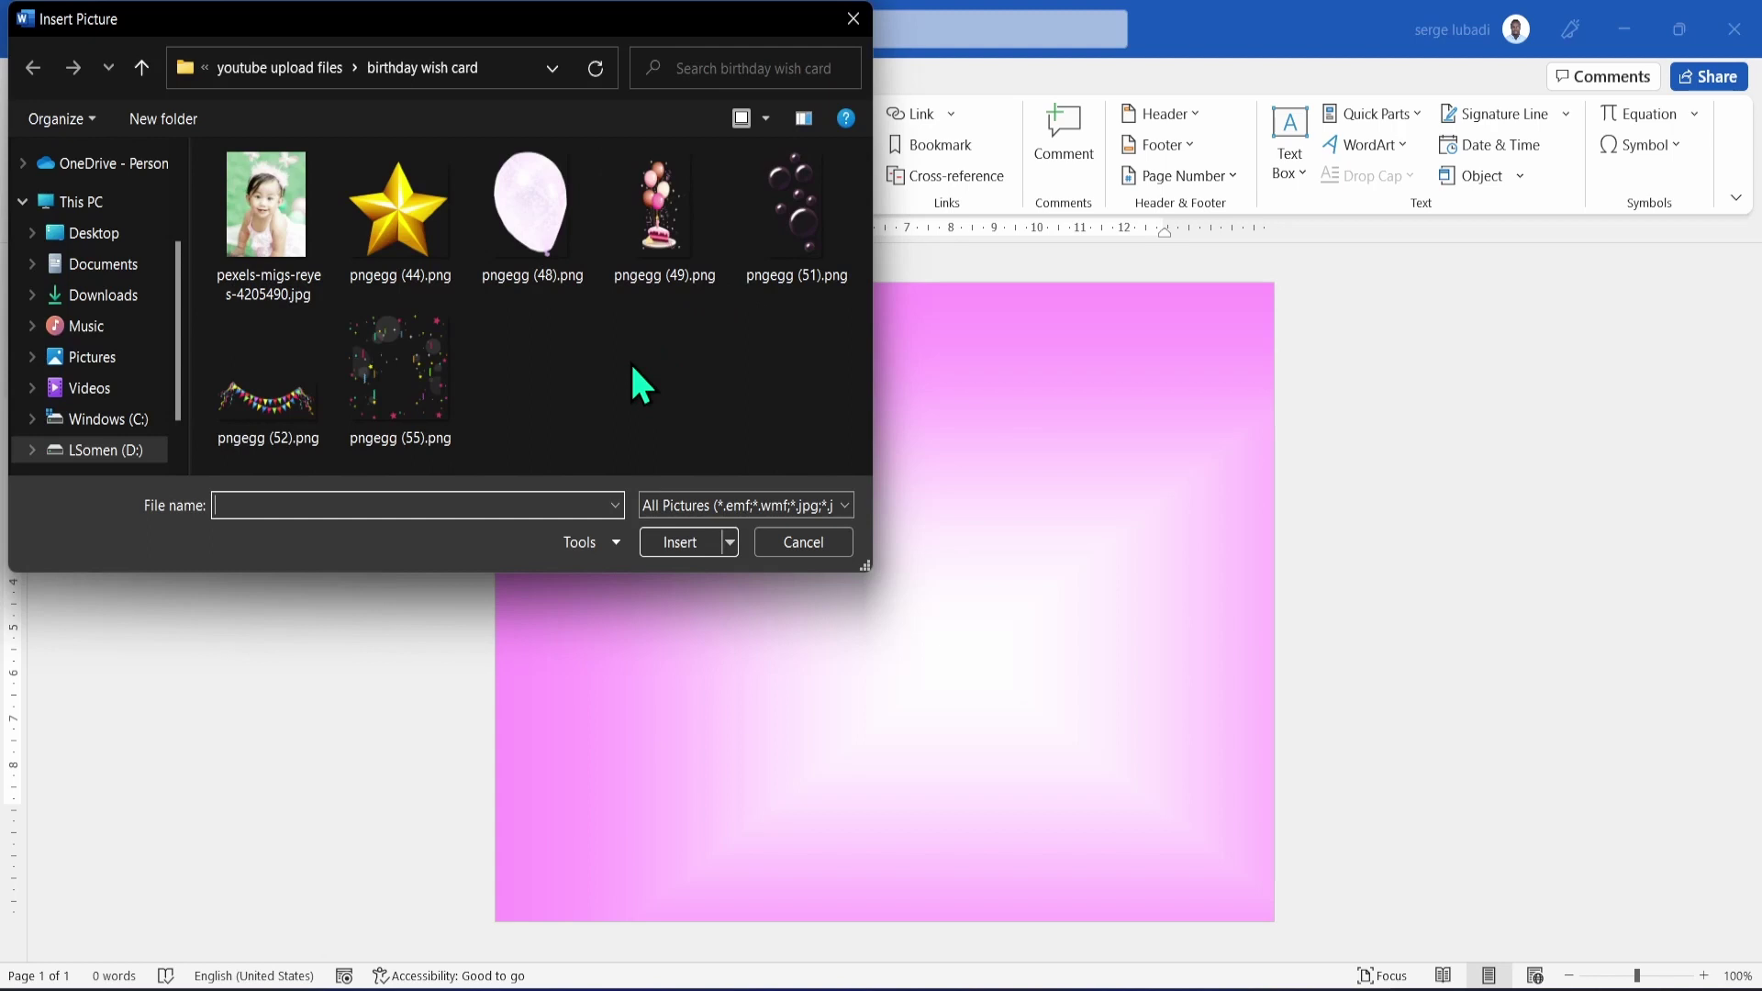
pyautogui.click(261, 213)
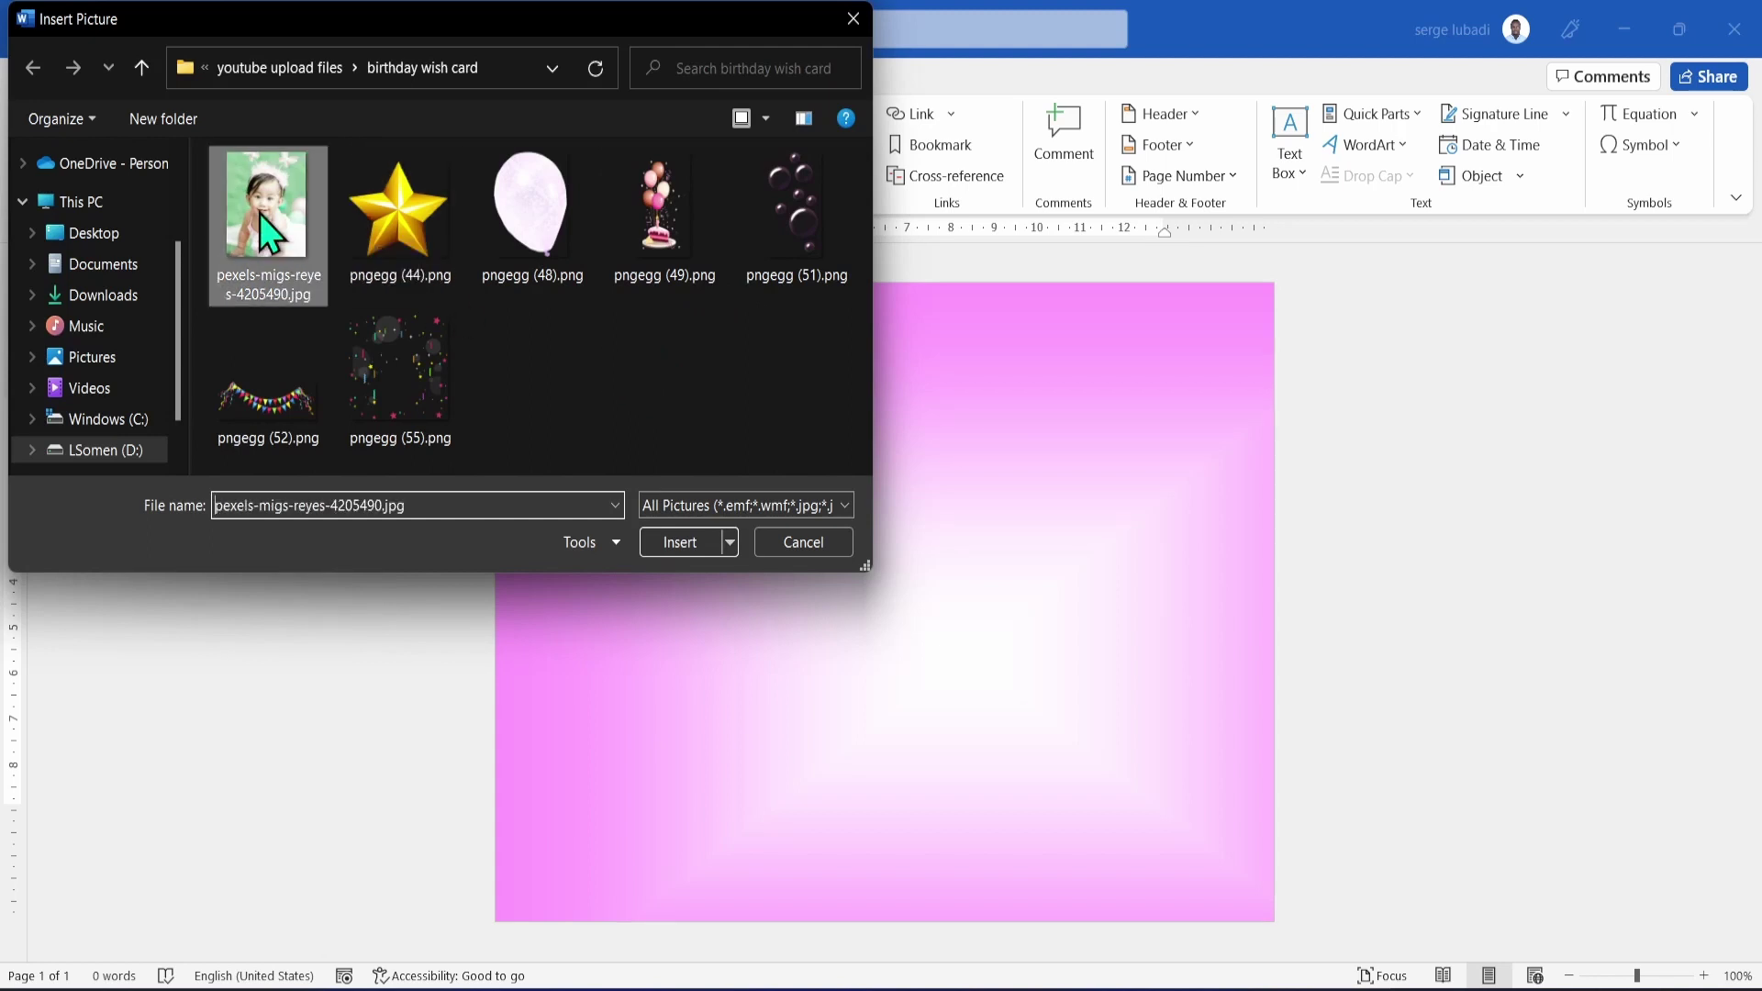
pyautogui.click(681, 543)
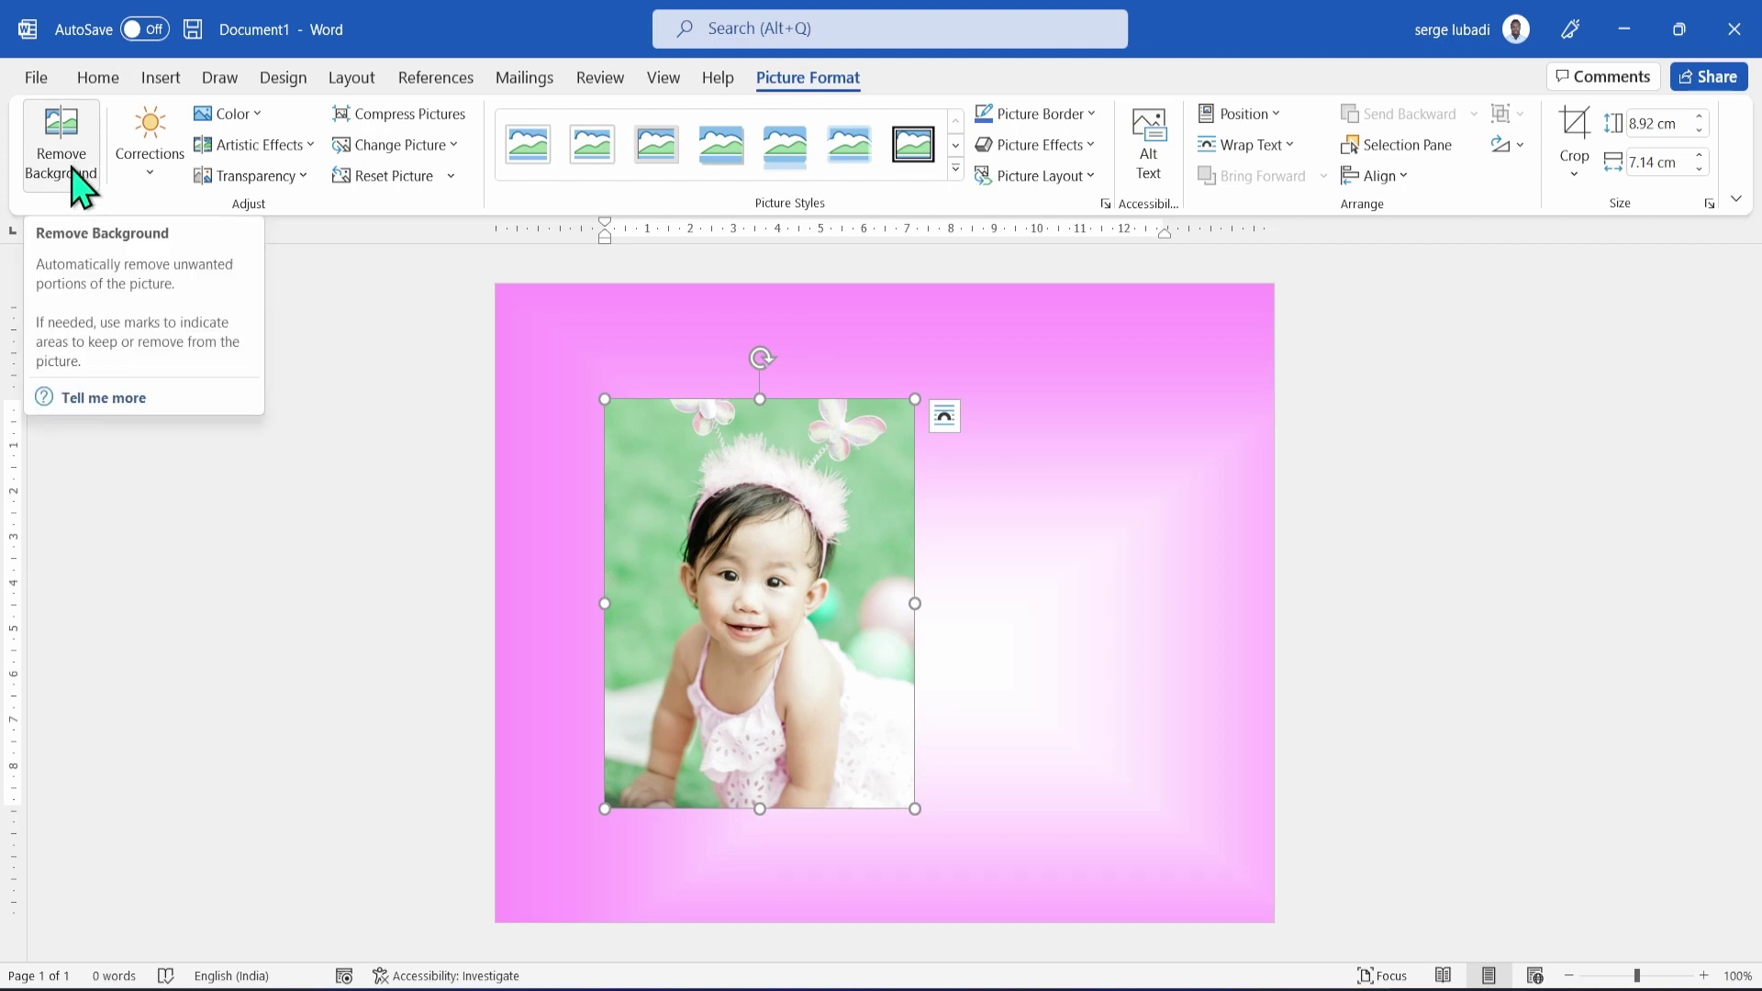
# Remove the baby photo's background, marking the dress, arms, fluffy headband and both butterfly antennae as areas to keep.
pyautogui.click(80, 127)
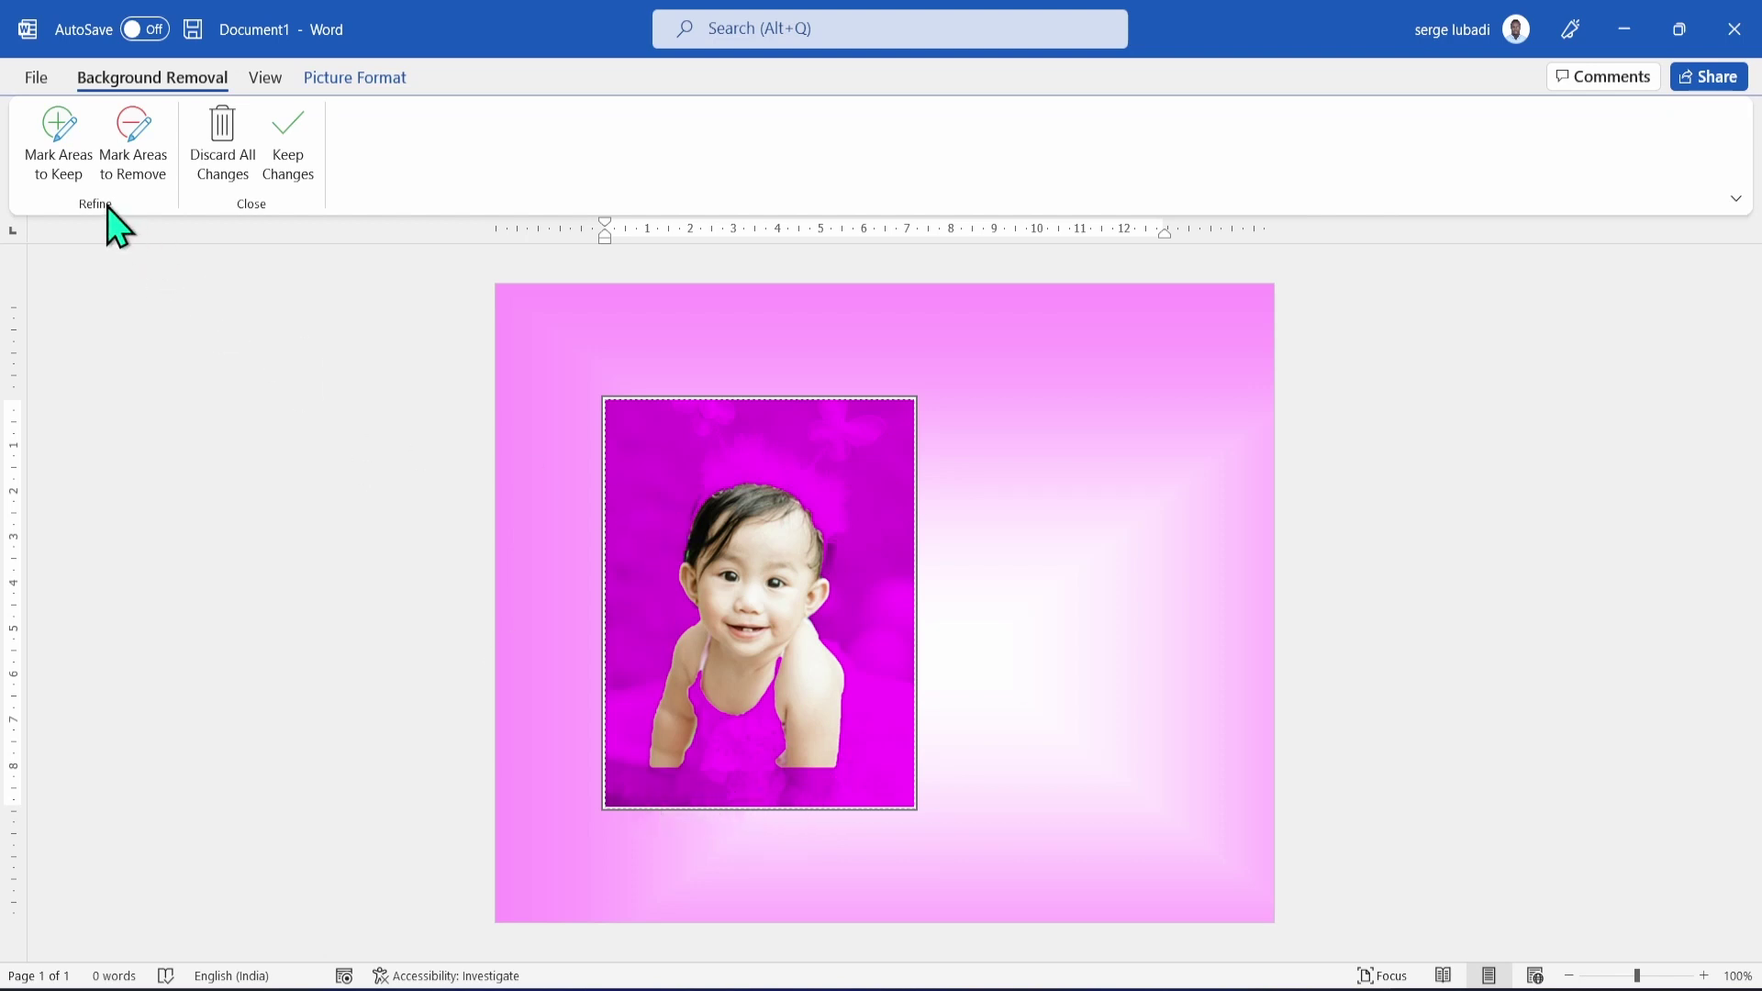
pyautogui.click(58, 128)
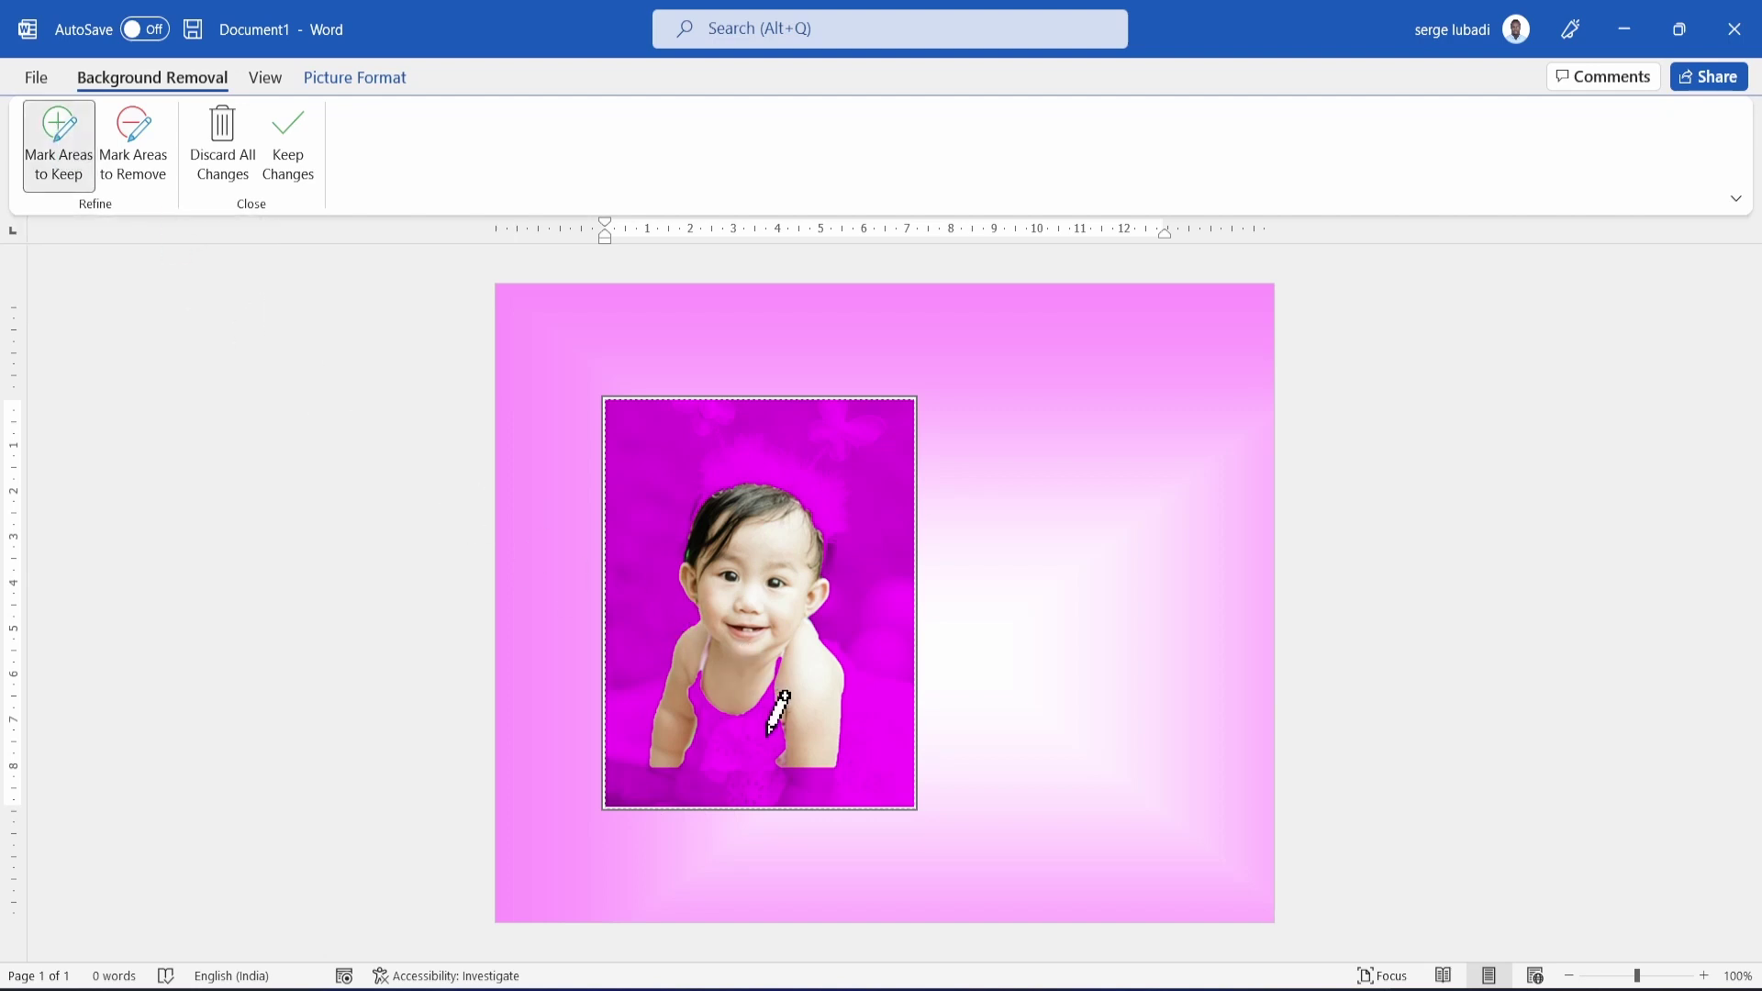
pyautogui.moveTo(769, 735); pyautogui.dragTo(708, 778)
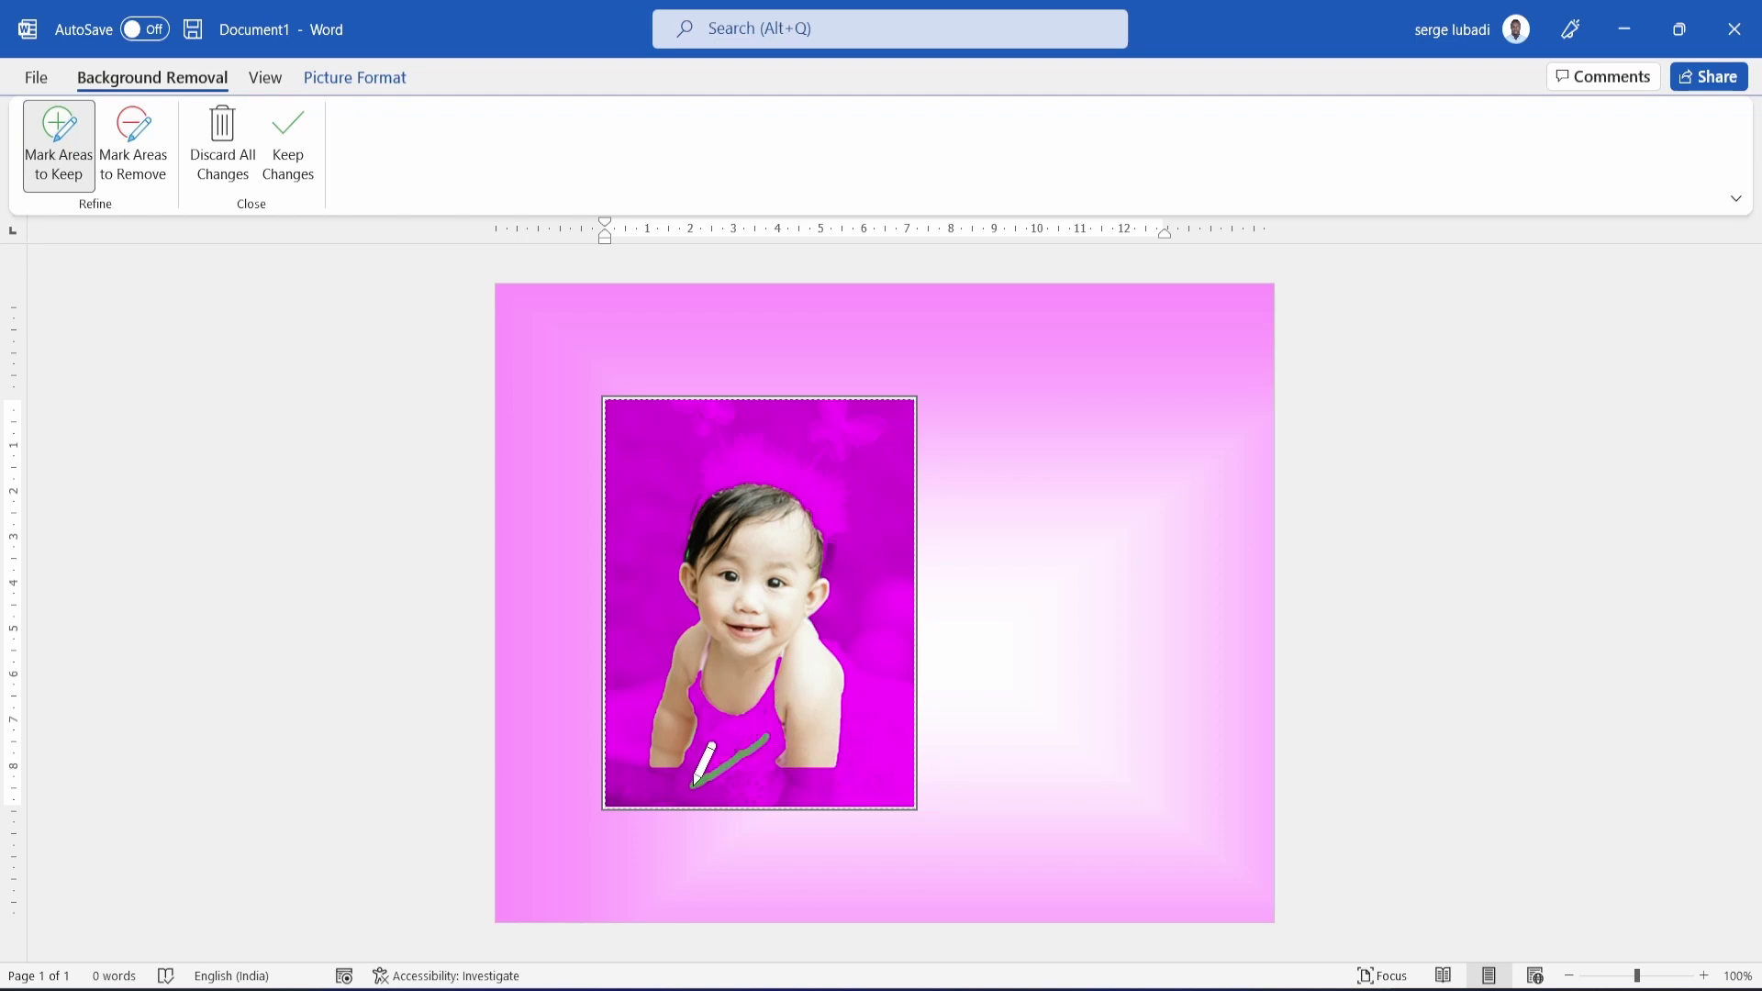
pyautogui.moveTo(694, 784)
pyautogui.mouseDown()
pyautogui.moveTo(769, 789)
pyautogui.moveTo(690, 789)
pyautogui.moveTo(702, 707)
pyautogui.mouseUp()
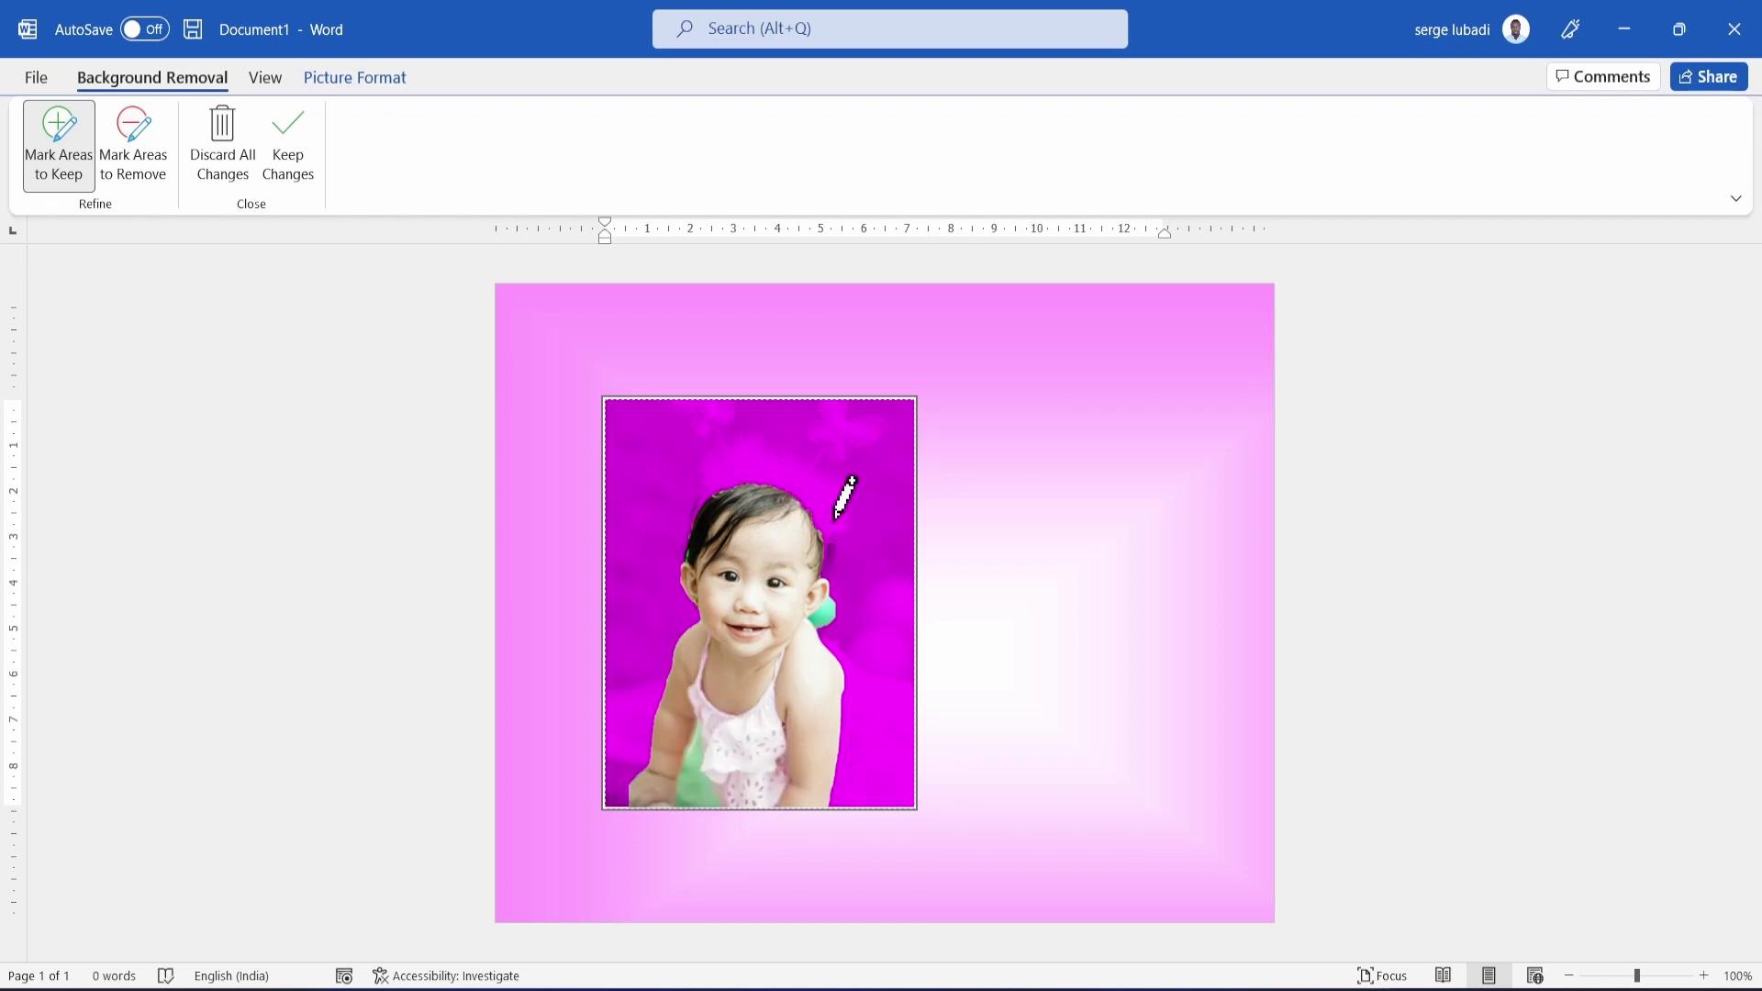
pyautogui.moveTo(741, 459); pyautogui.dragTo(723, 470)
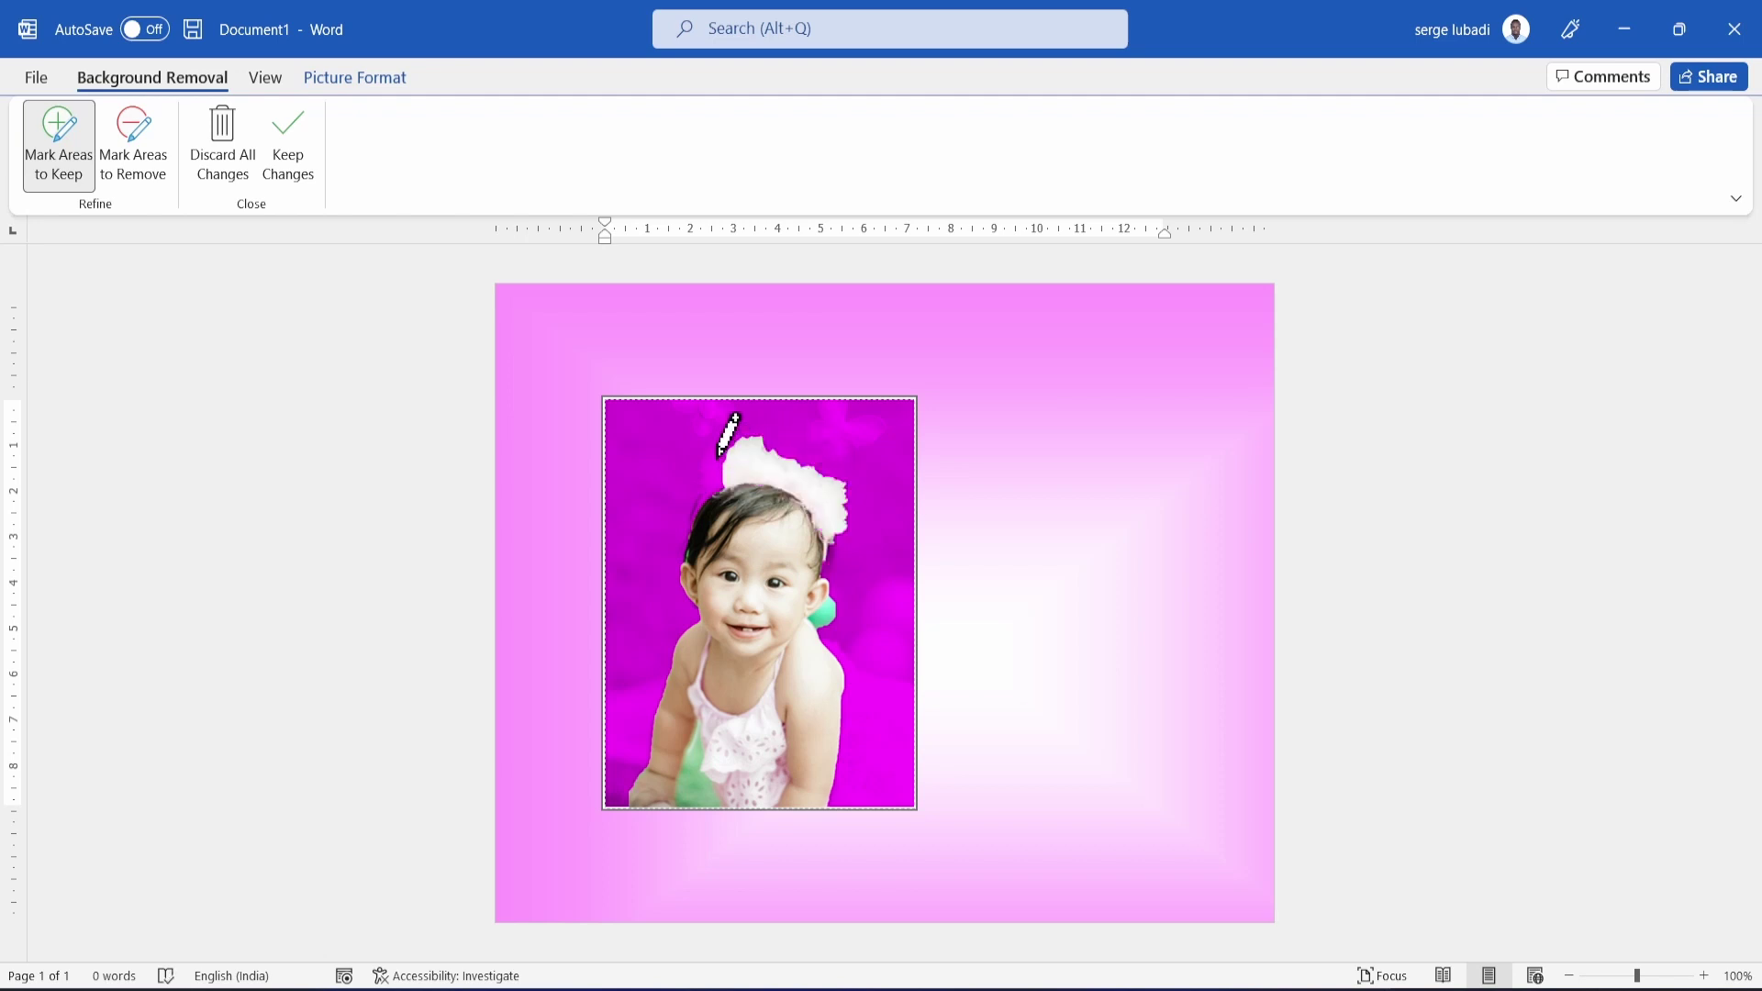
pyautogui.click(709, 484)
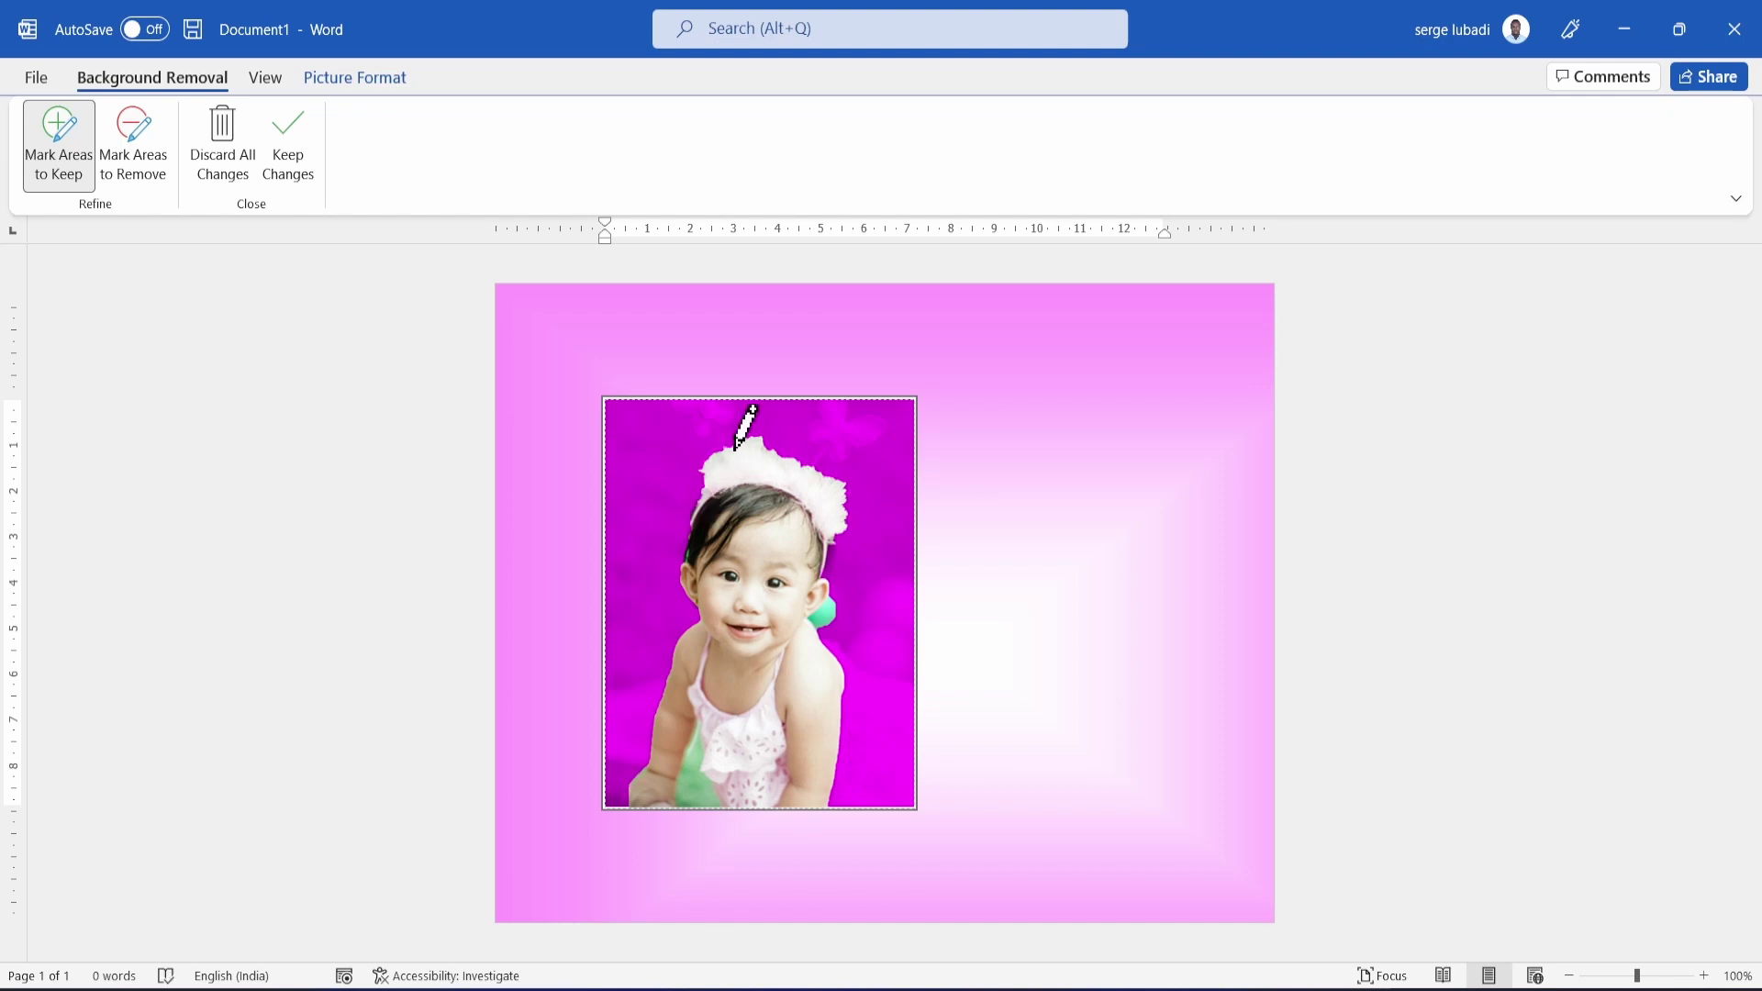
pyautogui.moveTo(716, 415); pyautogui.dragTo(715, 410)
pyautogui.click(885, 420)
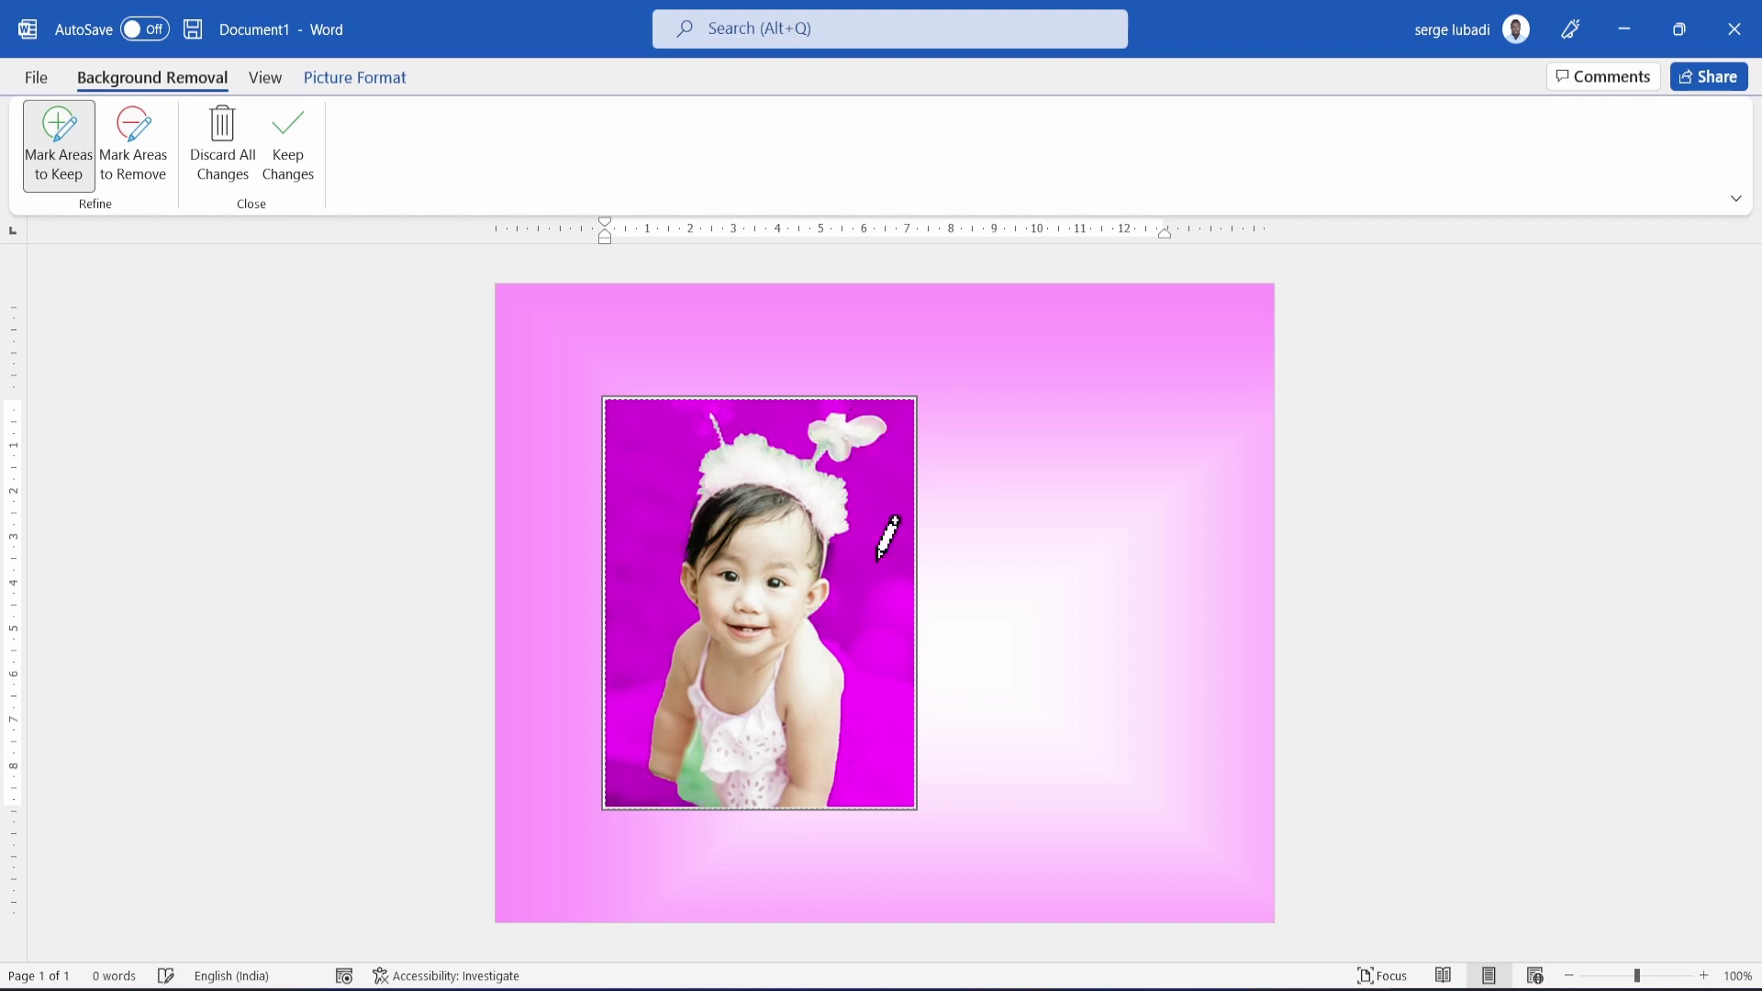
# Mark the leftover green patches beside the dress and neck for removal and keep the background removal changes.
pyautogui.click(144, 133)
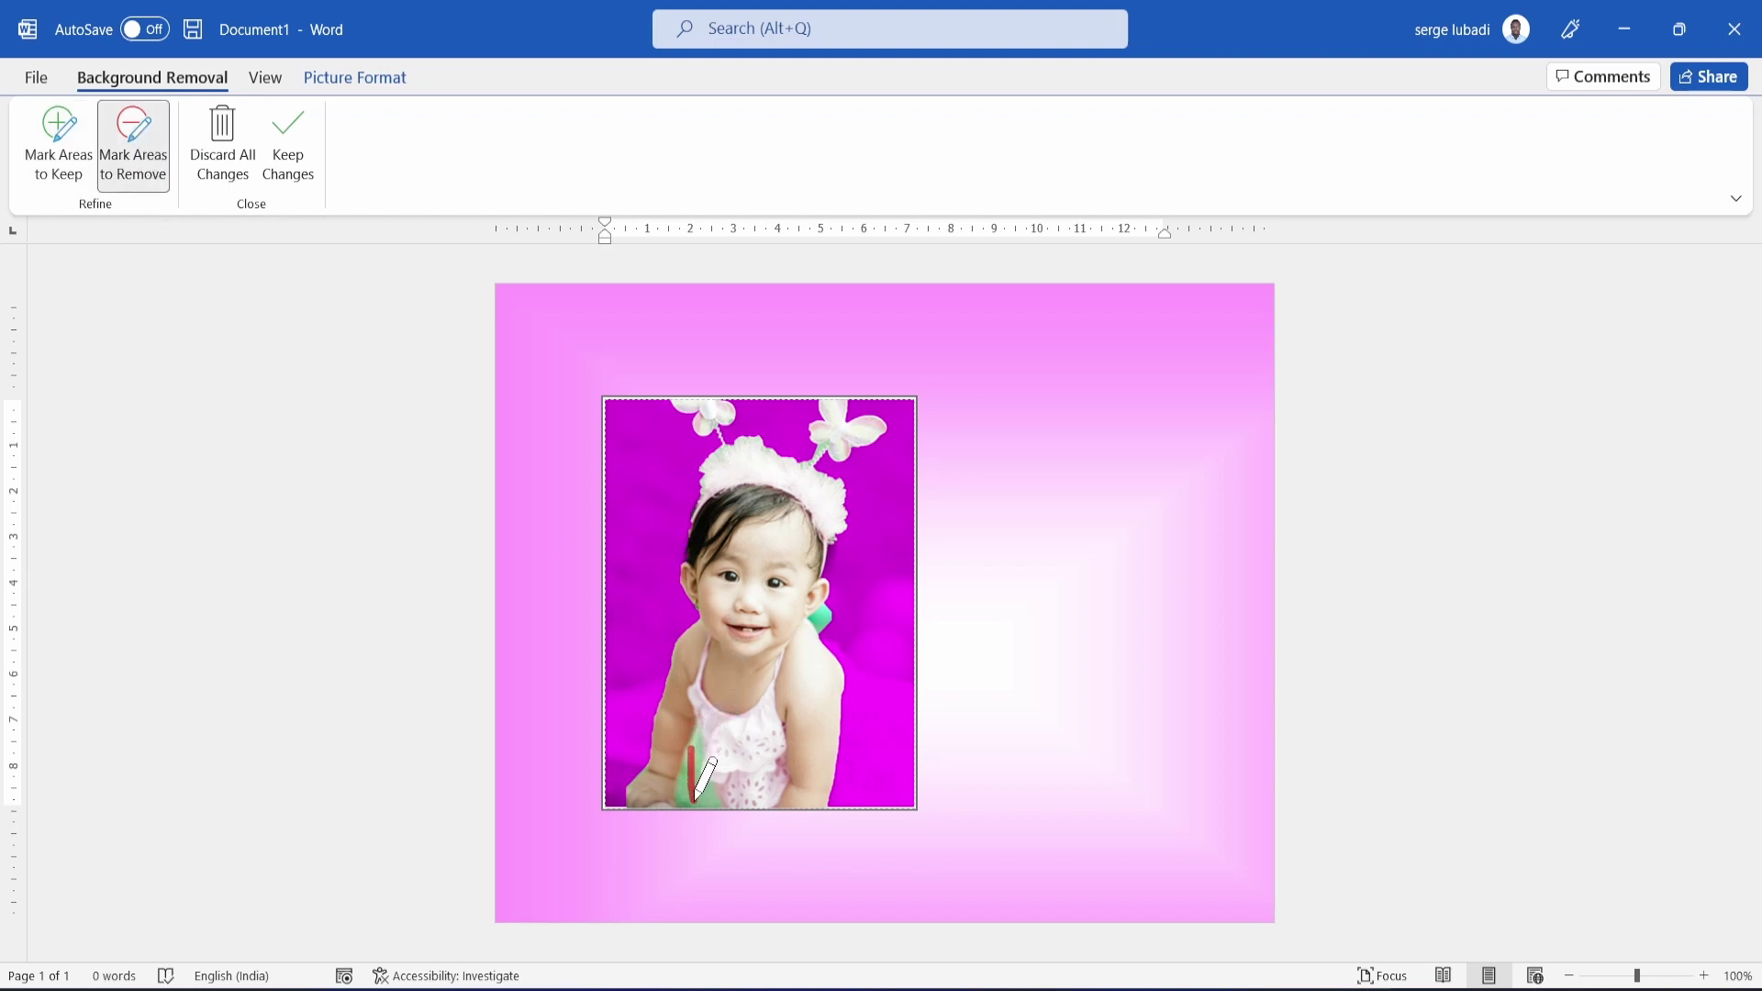
pyautogui.moveTo(695, 804); pyautogui.dragTo(695, 807)
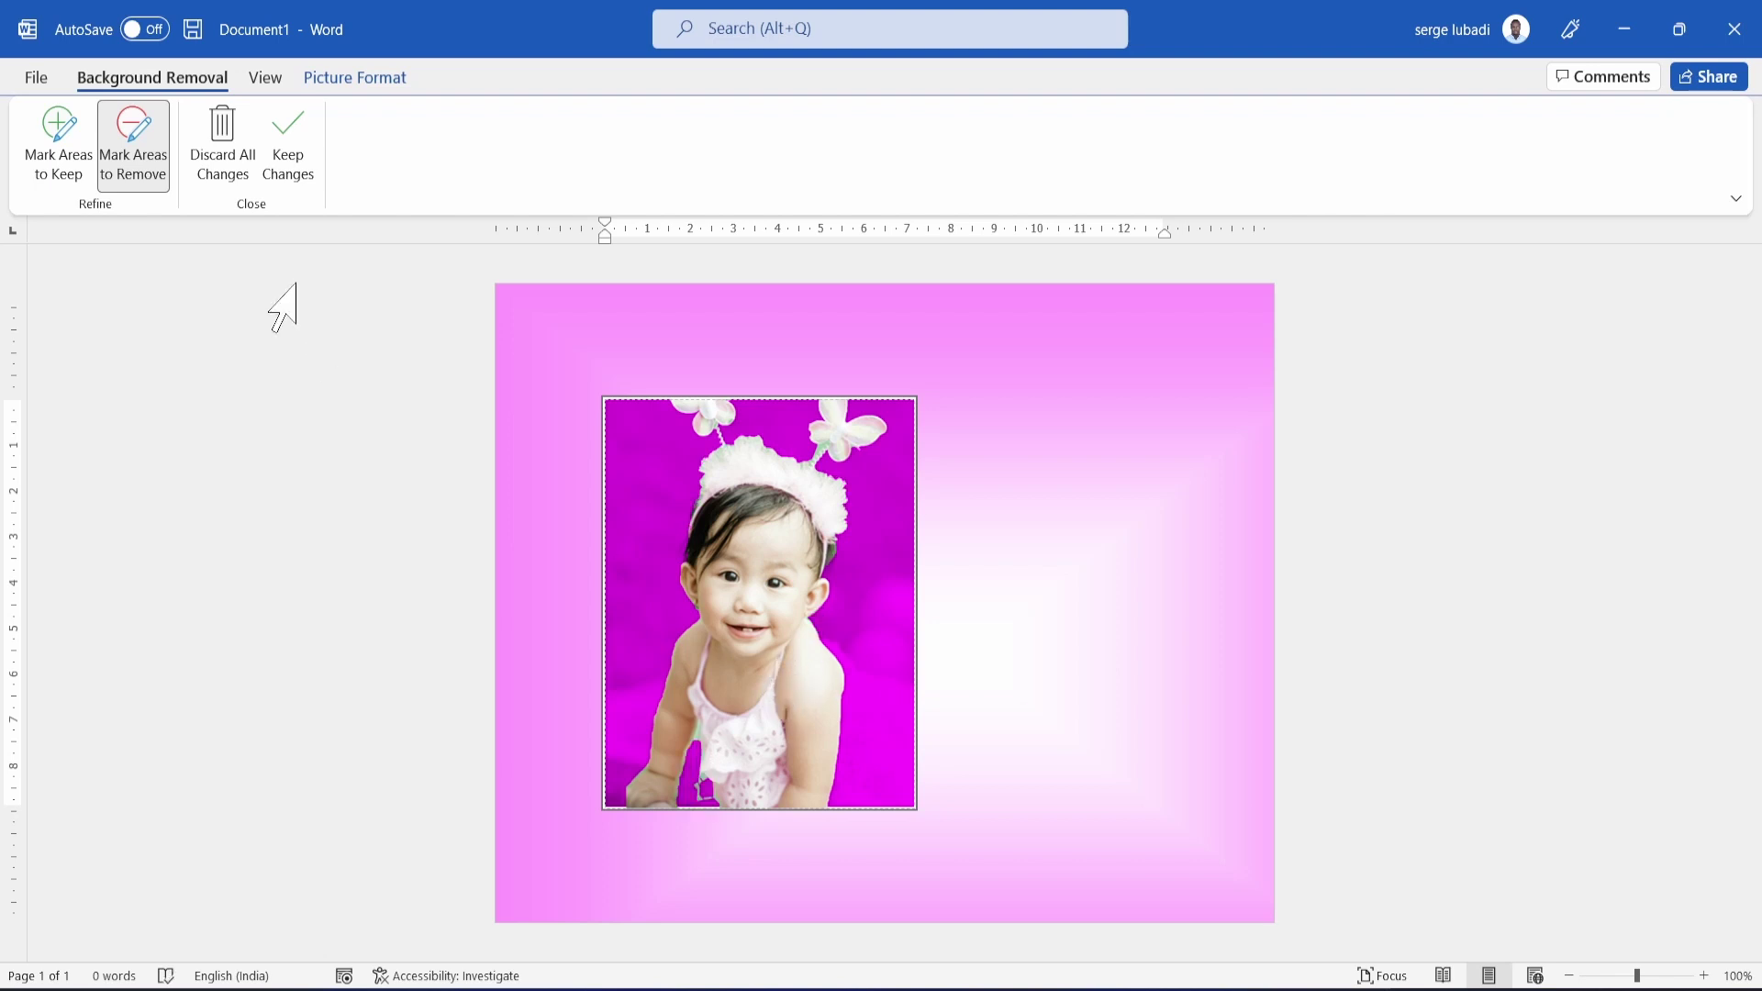
pyautogui.click(294, 180)
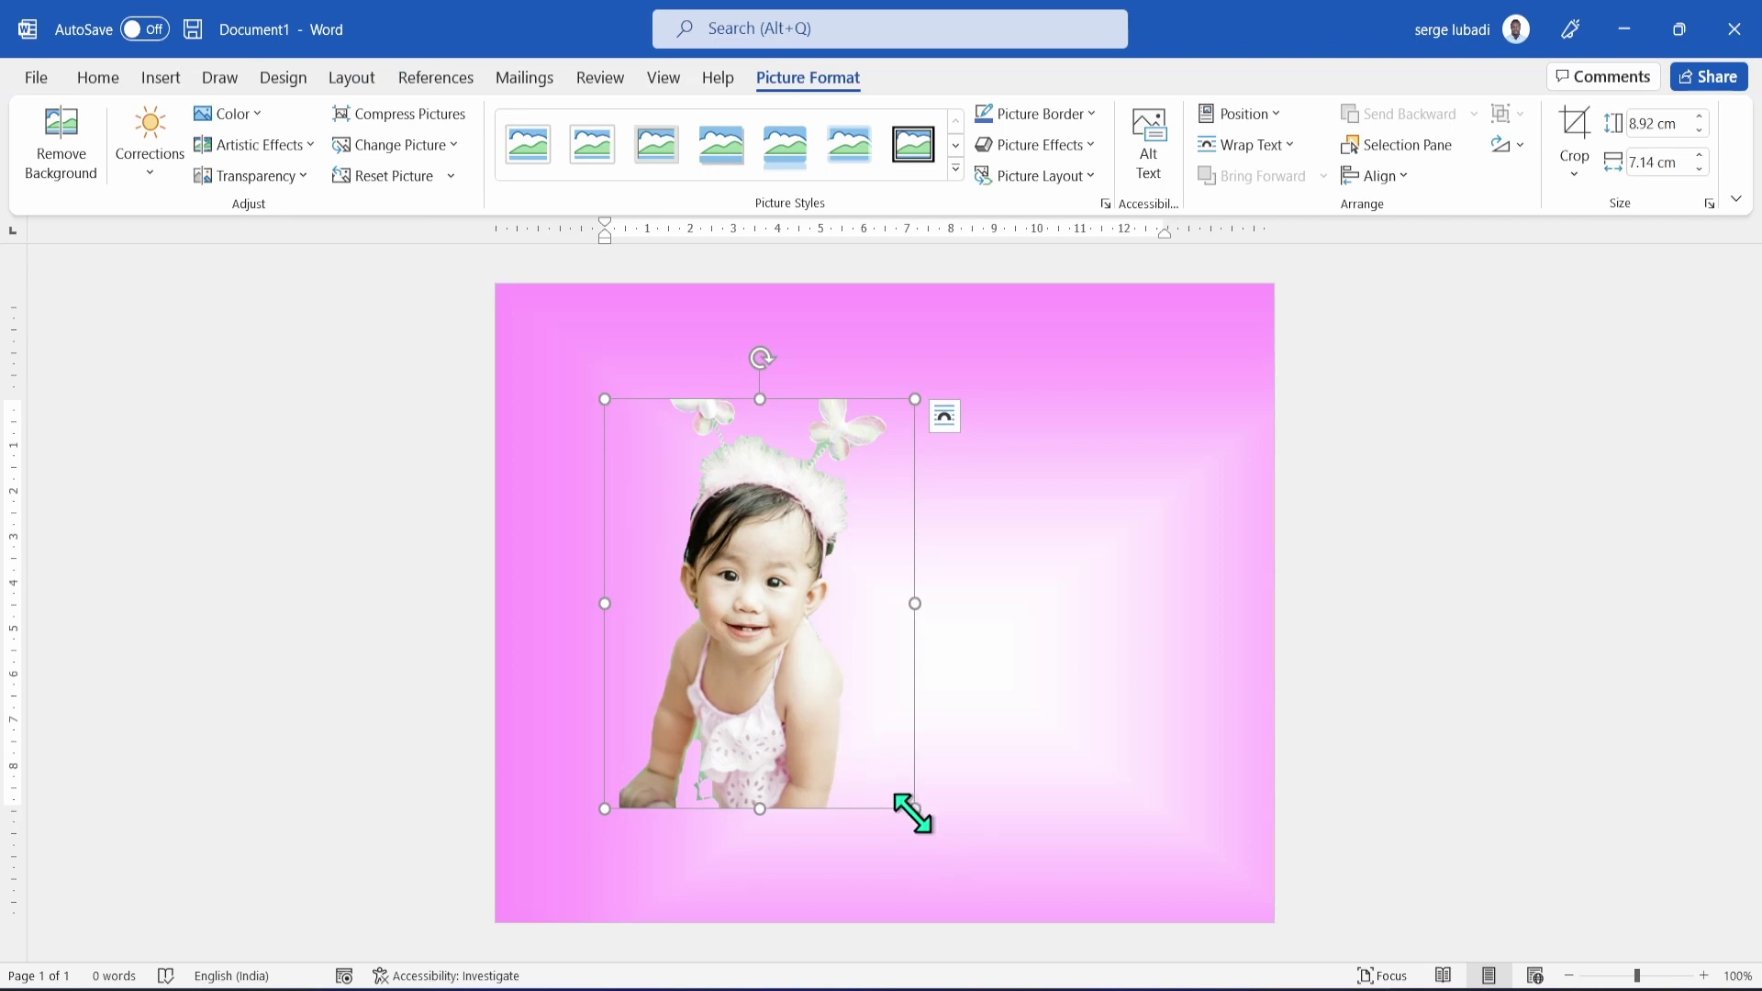
# Enlarge the cut-out photo to about 17.83 cm high by 14.27 cm wide and position it Behind Text in the card's left half.
pyautogui.moveTo(912, 811); pyautogui.dragTo(1223, 960)
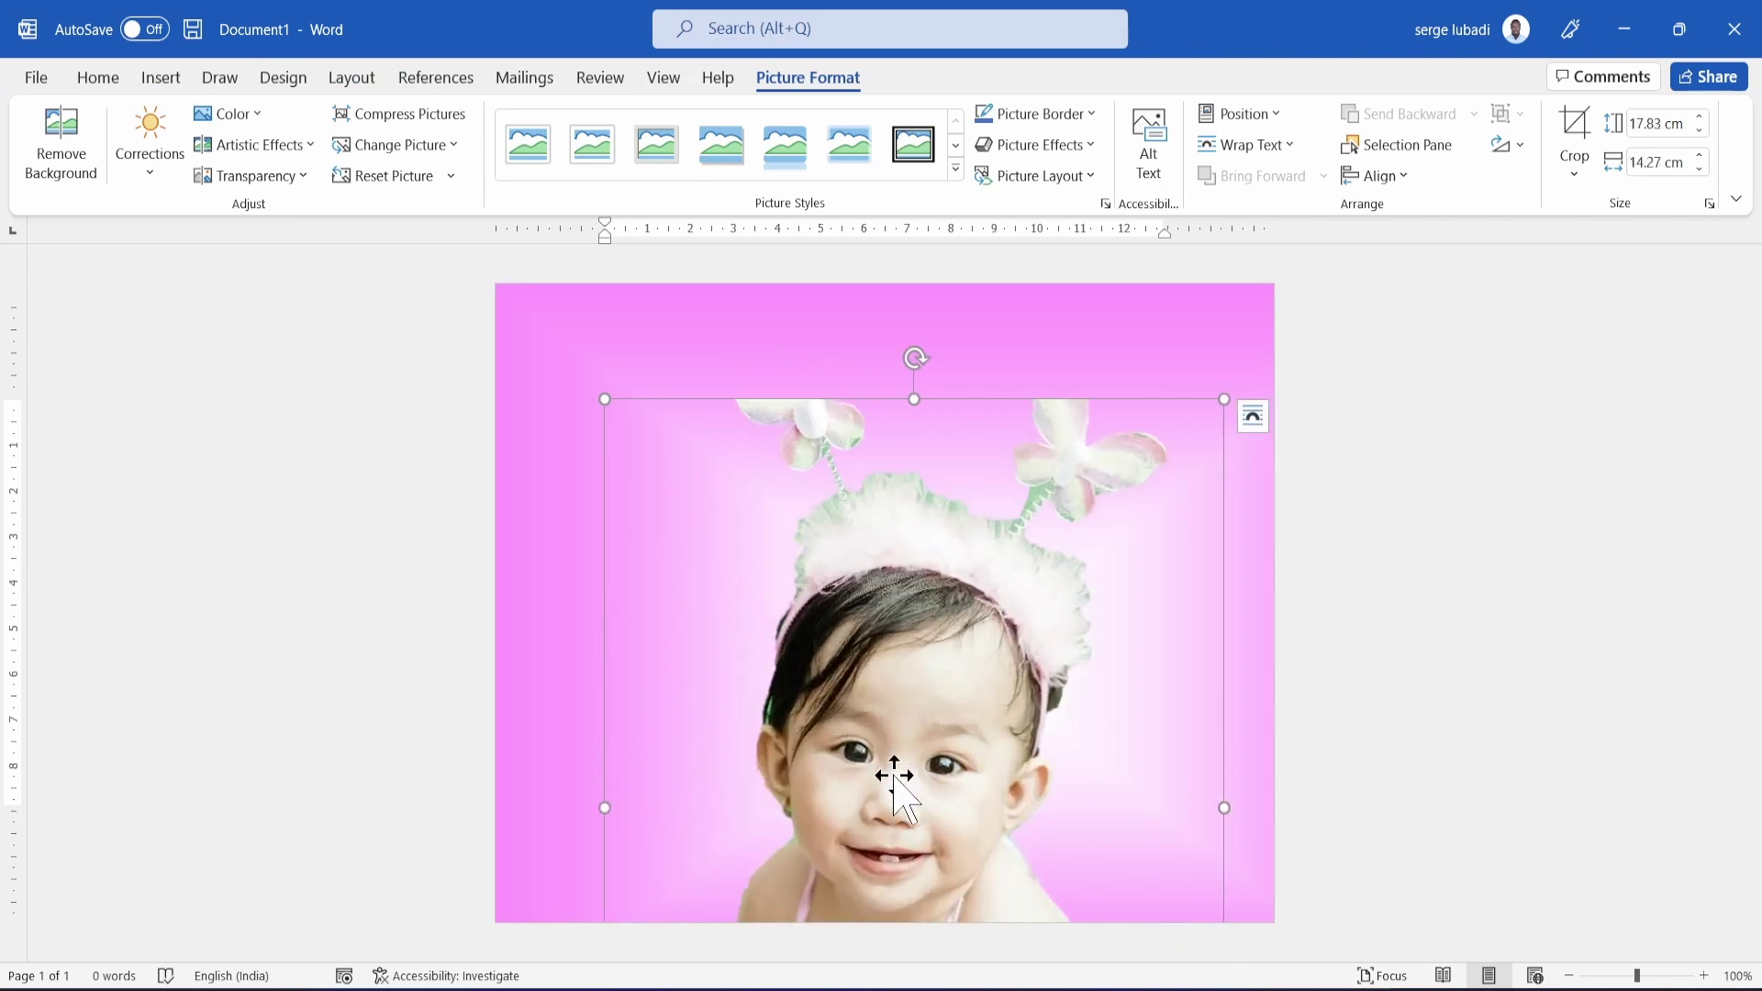
pyautogui.moveTo(895, 780); pyautogui.dragTo(844, 722)
pyautogui.click(1255, 418)
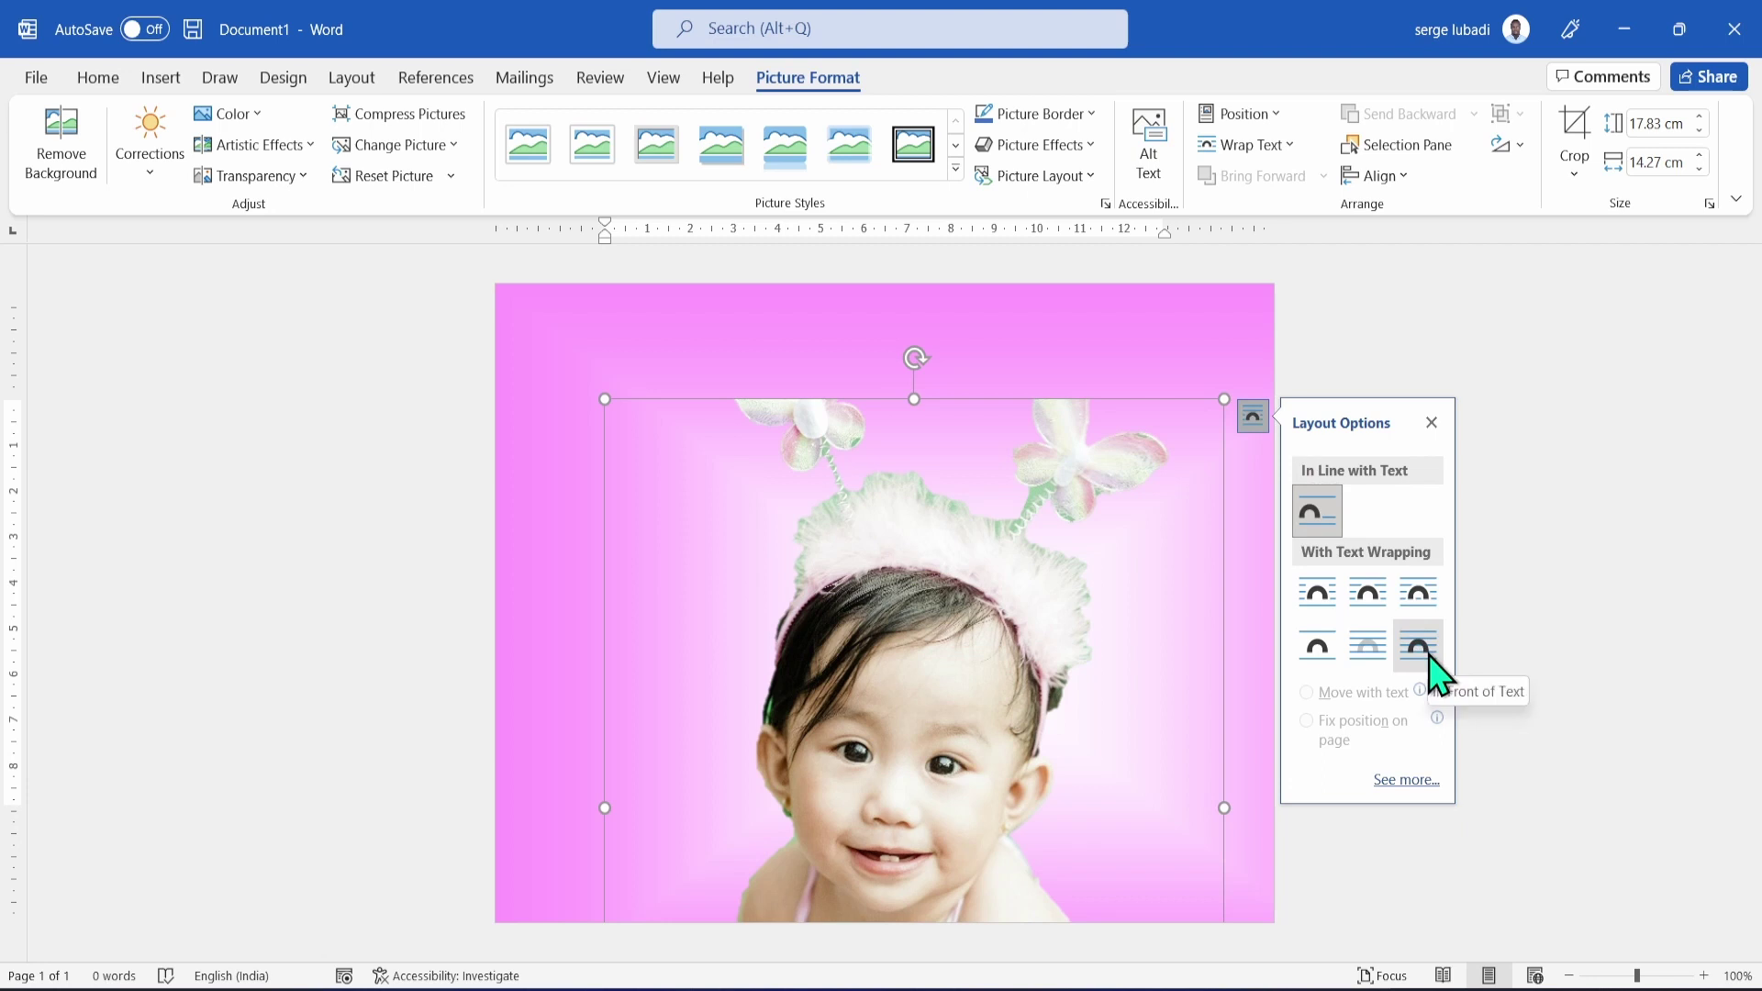
pyautogui.click(1373, 649)
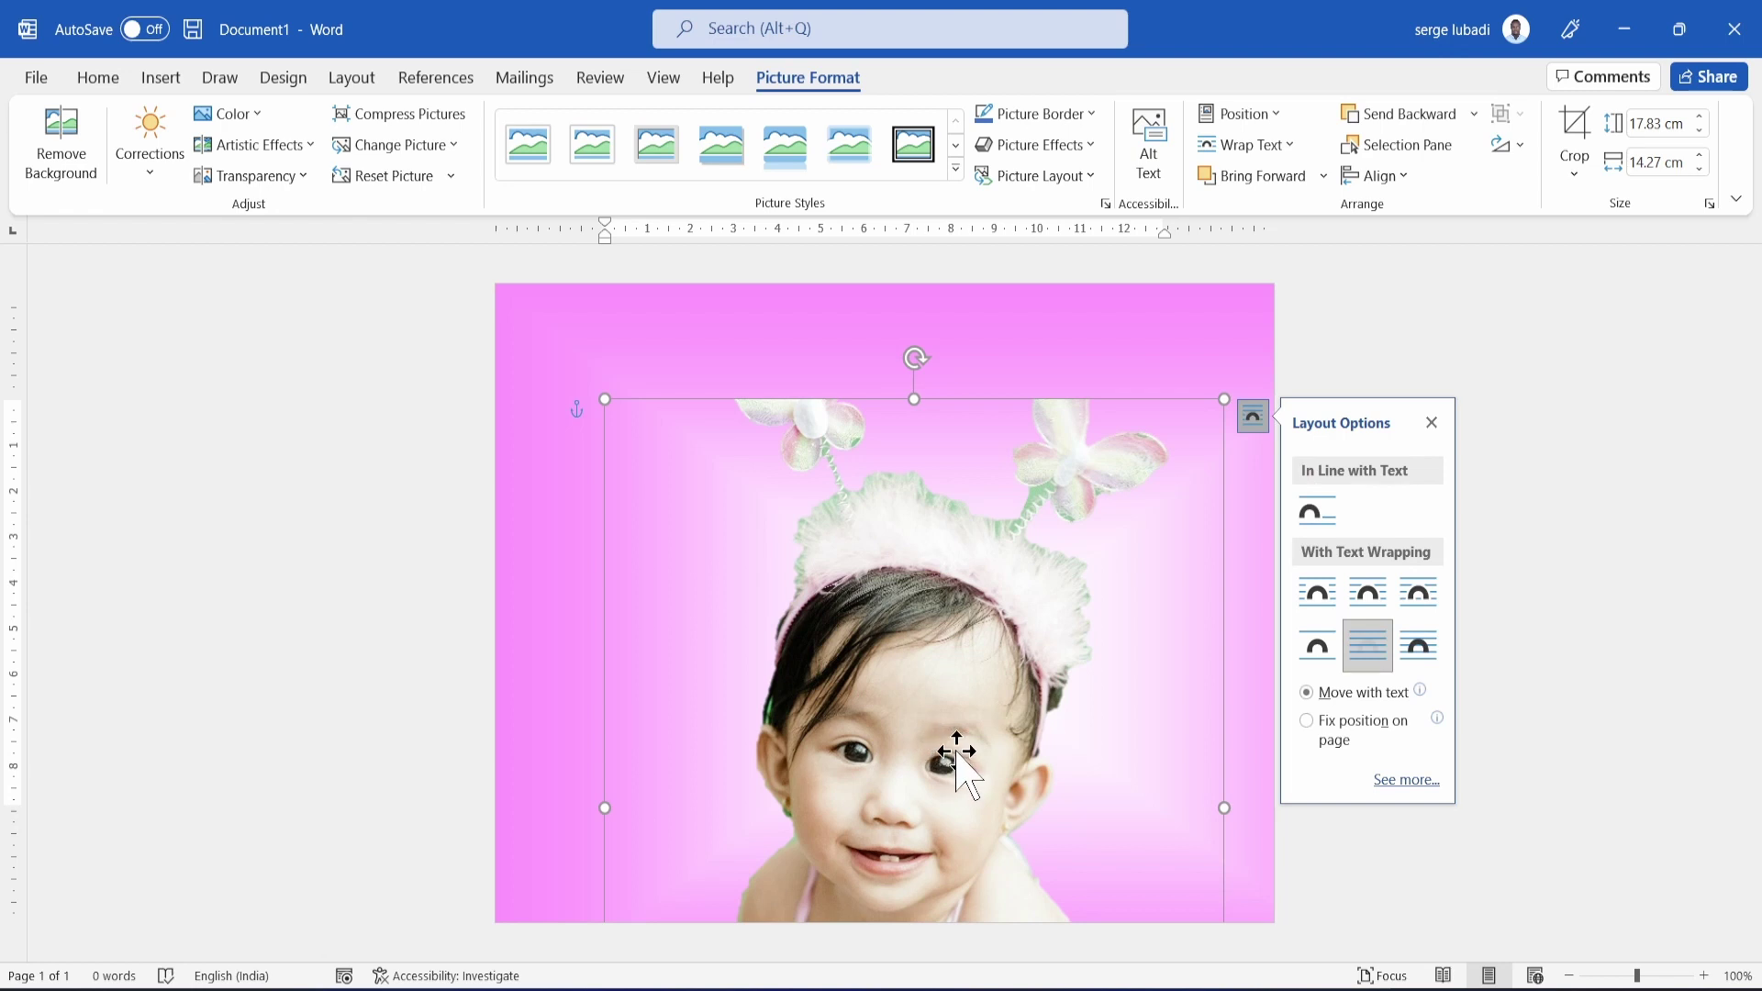
pyautogui.moveTo(956, 752); pyautogui.dragTo(801, 556)
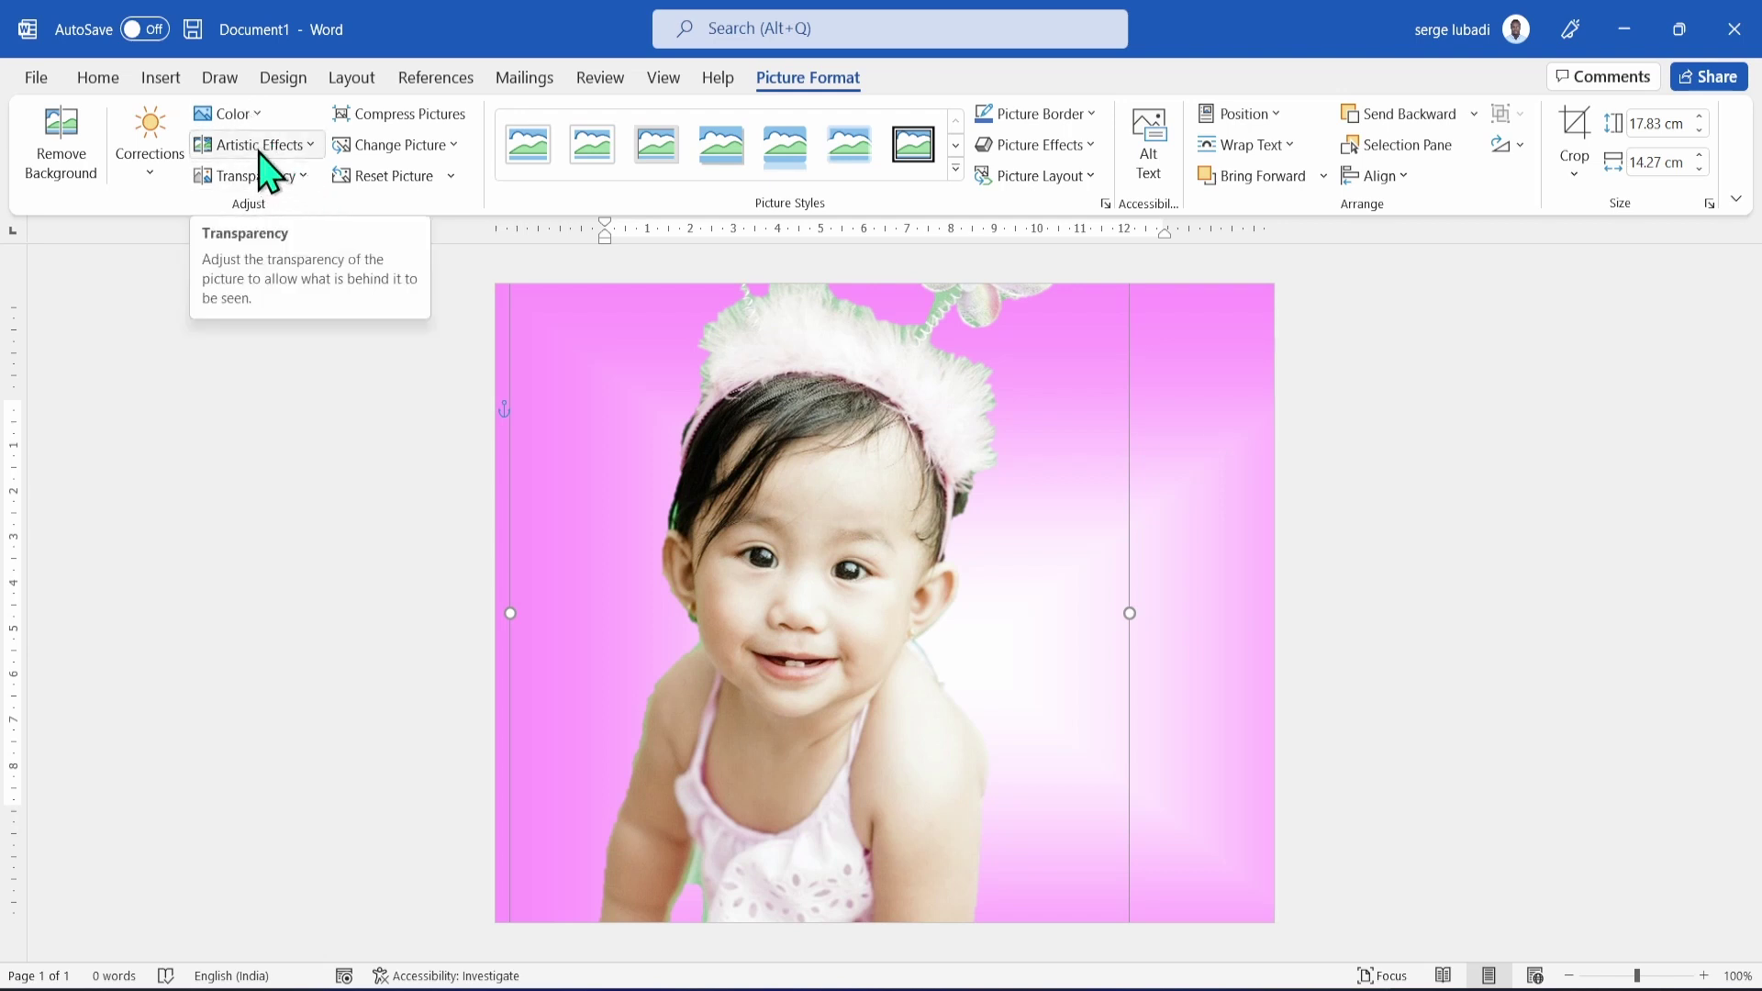
# Set the baby photo's transparency to 80% and enlarge it to about 20.9 cm high by 16.72 cm wide, repositioned over the card.
pyautogui.click(305, 177)
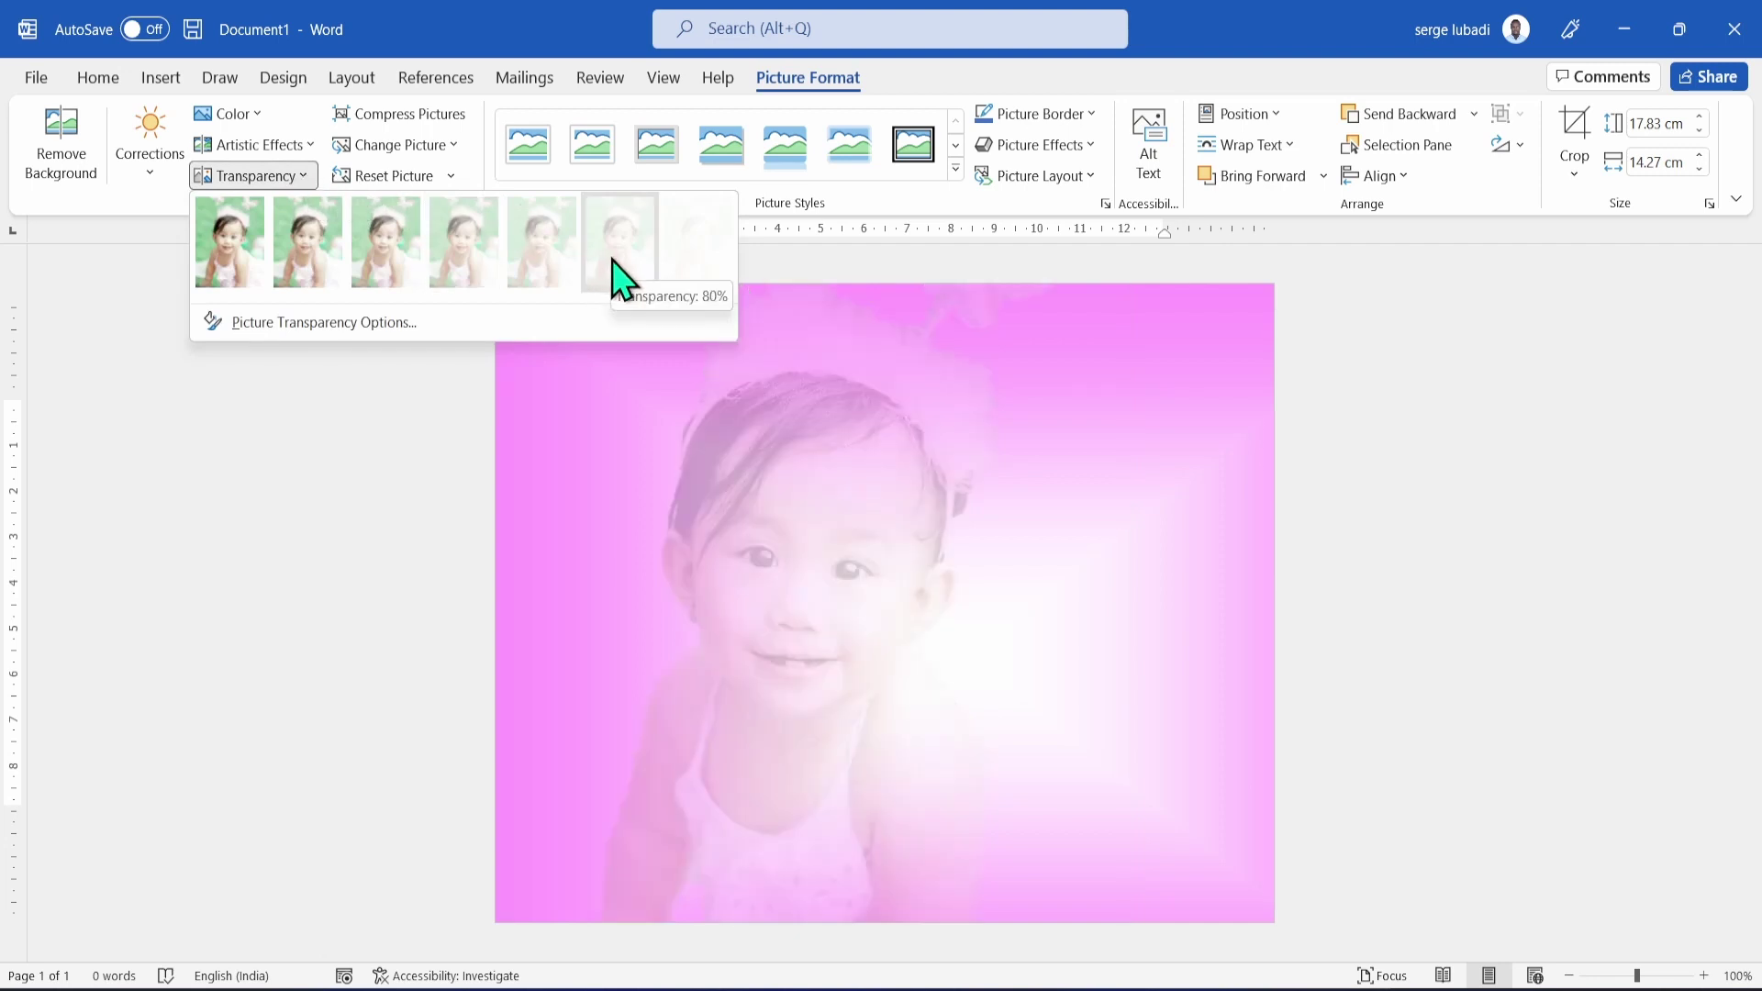
pyautogui.click(620, 278)
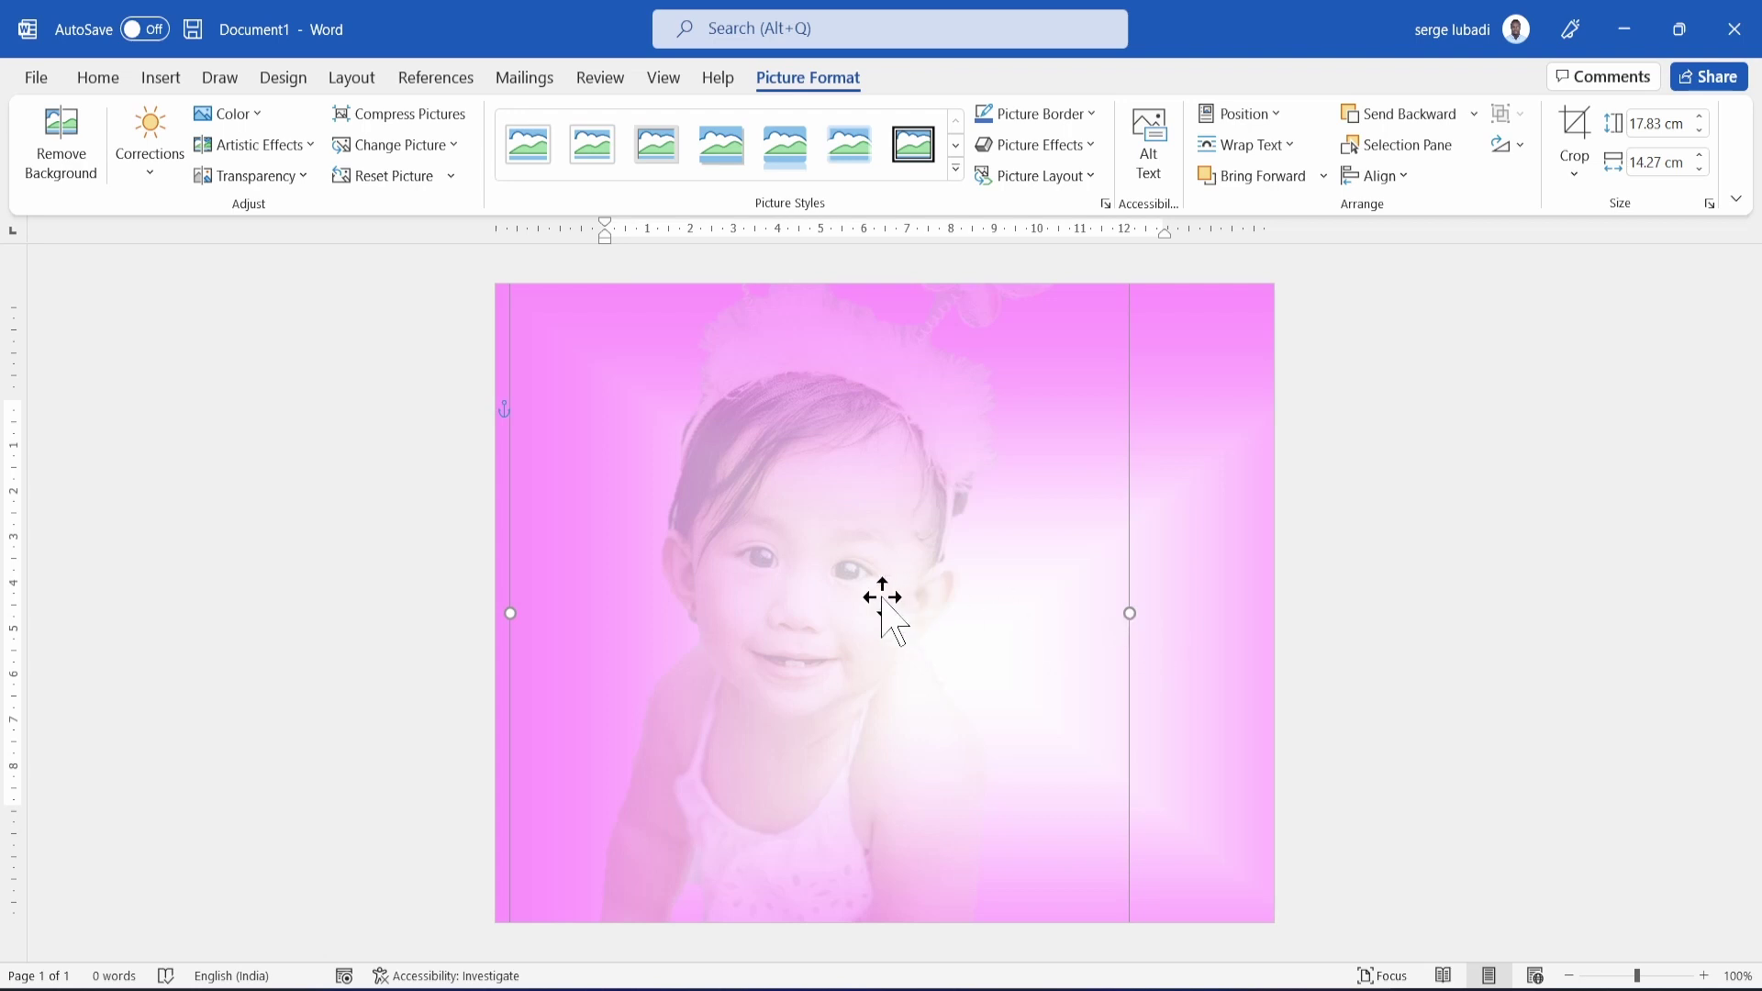
pyautogui.moveTo(883, 598); pyautogui.dragTo(783, 424)
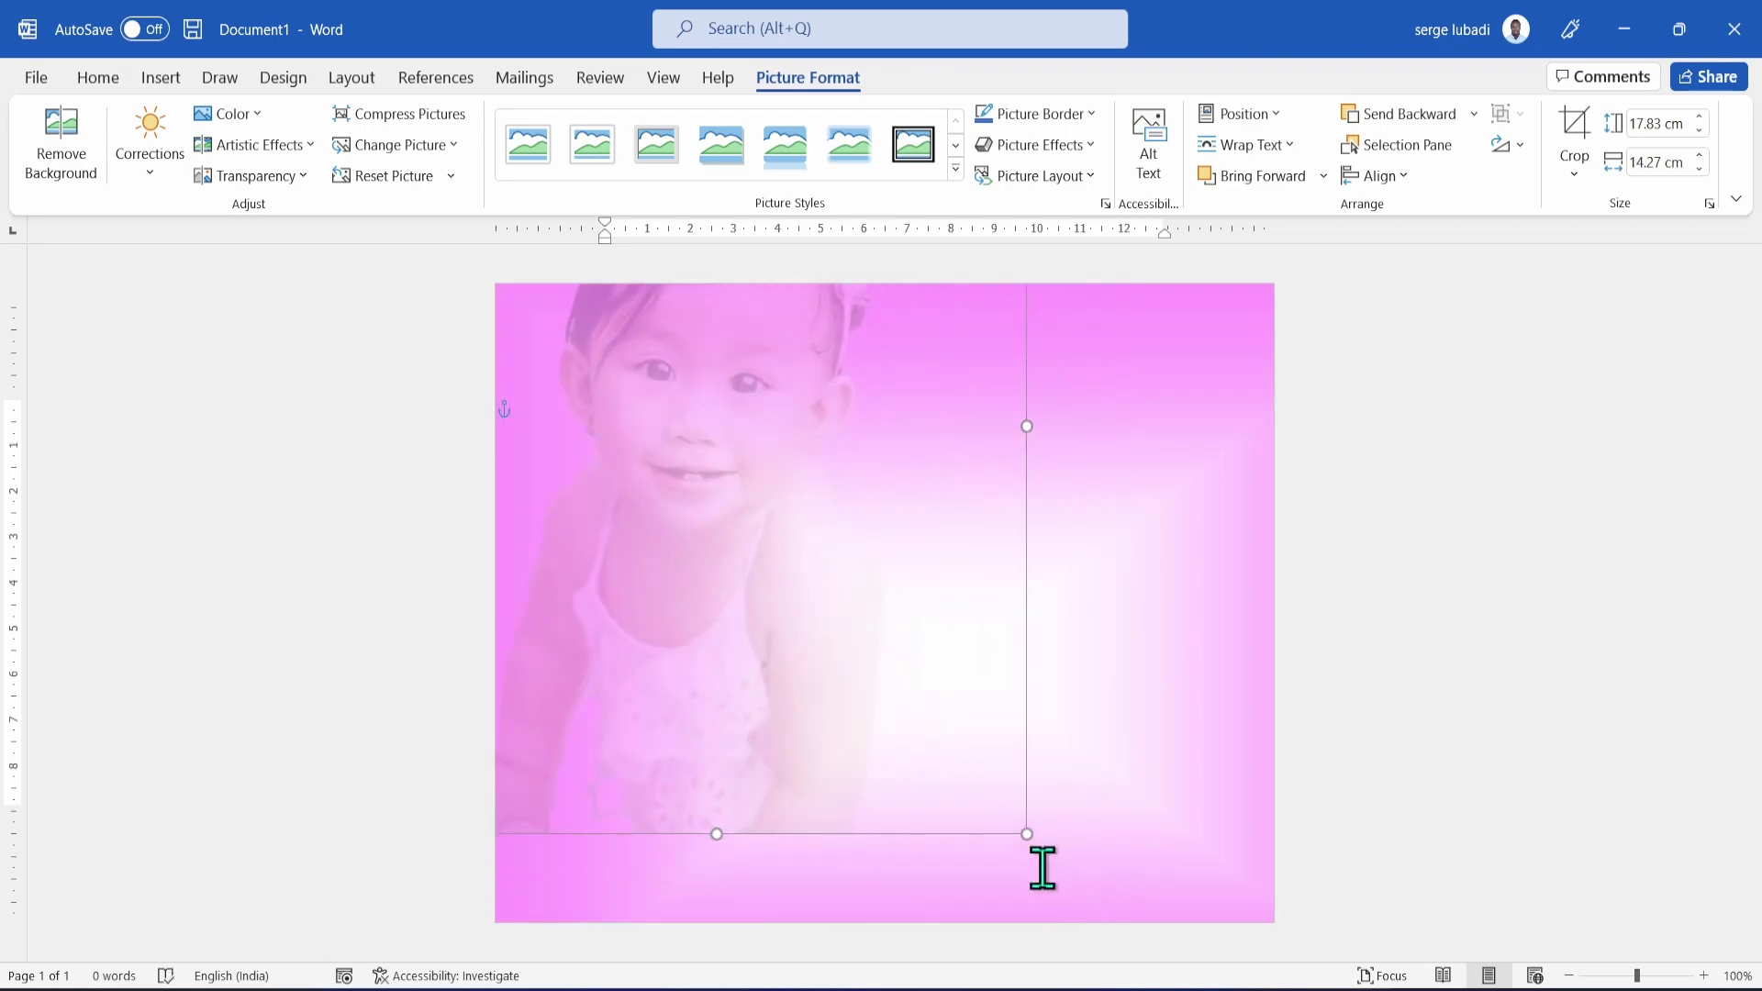
pyautogui.moveTo(1026, 835); pyautogui.dragTo(1134, 903)
pyautogui.moveTo(751, 681); pyautogui.dragTo(761, 787)
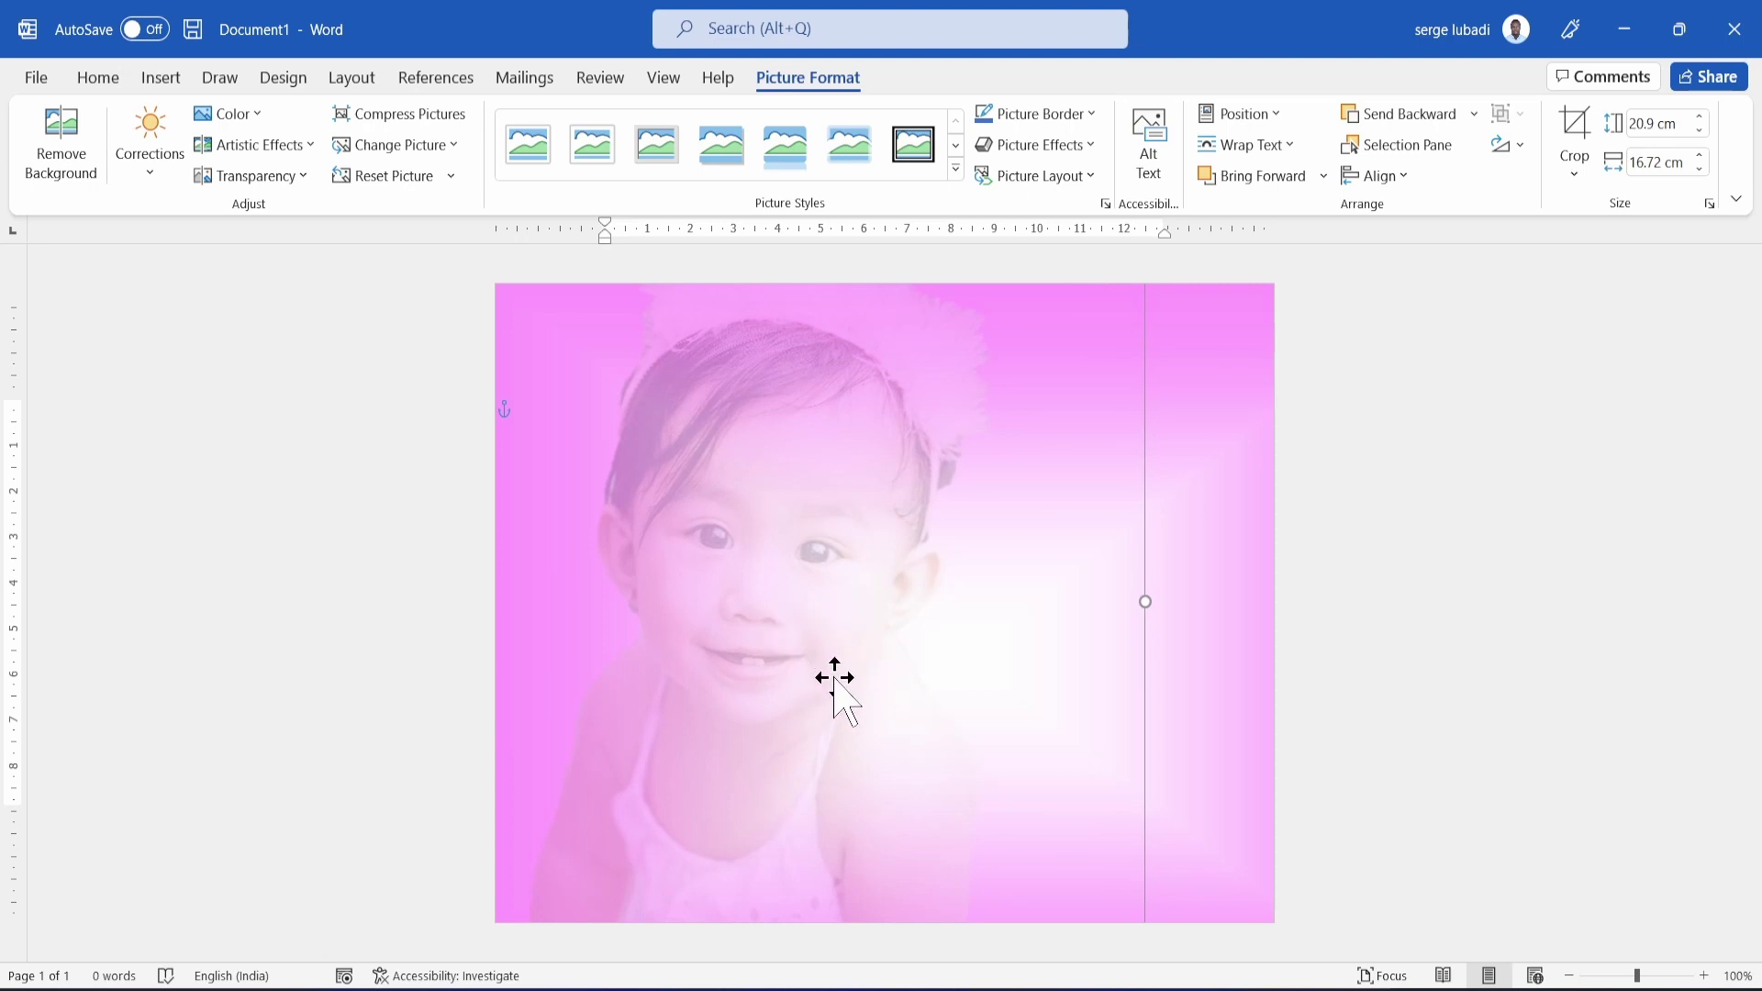
# Insert the gold star picture pngegg (44).png from this device and set its text wrapping to In Front of Text.
pyautogui.click(154, 81)
pyautogui.click(264, 180)
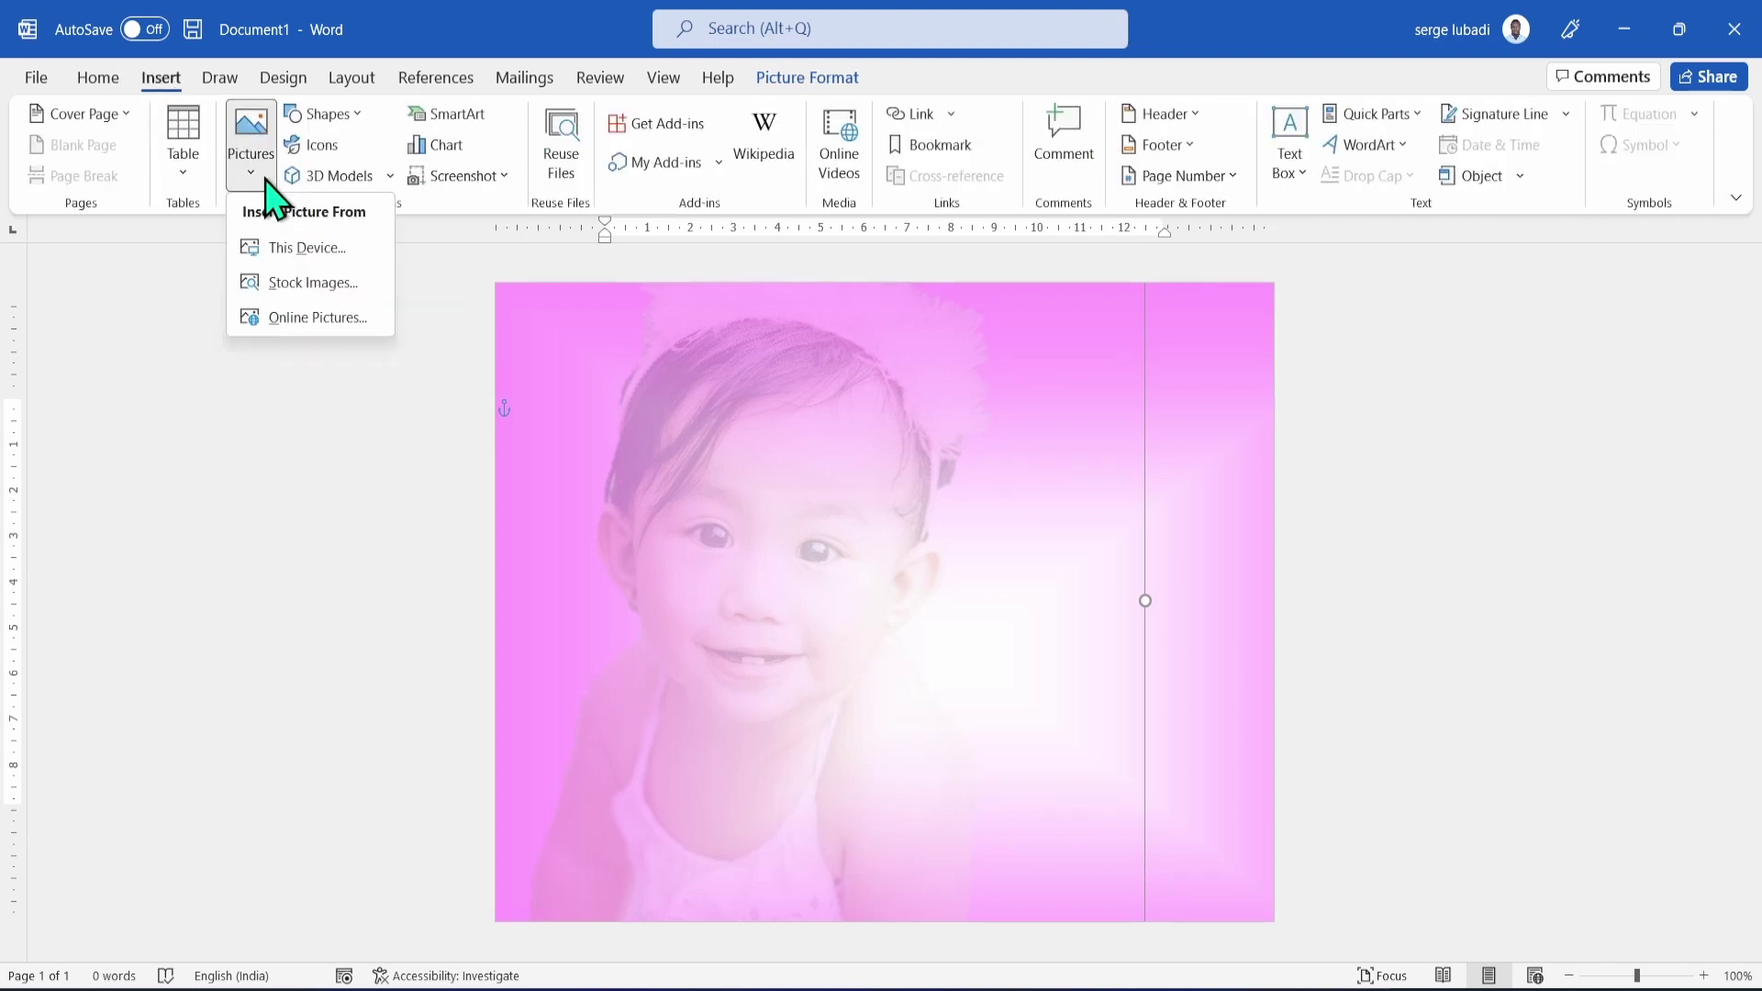
pyautogui.click(302, 247)
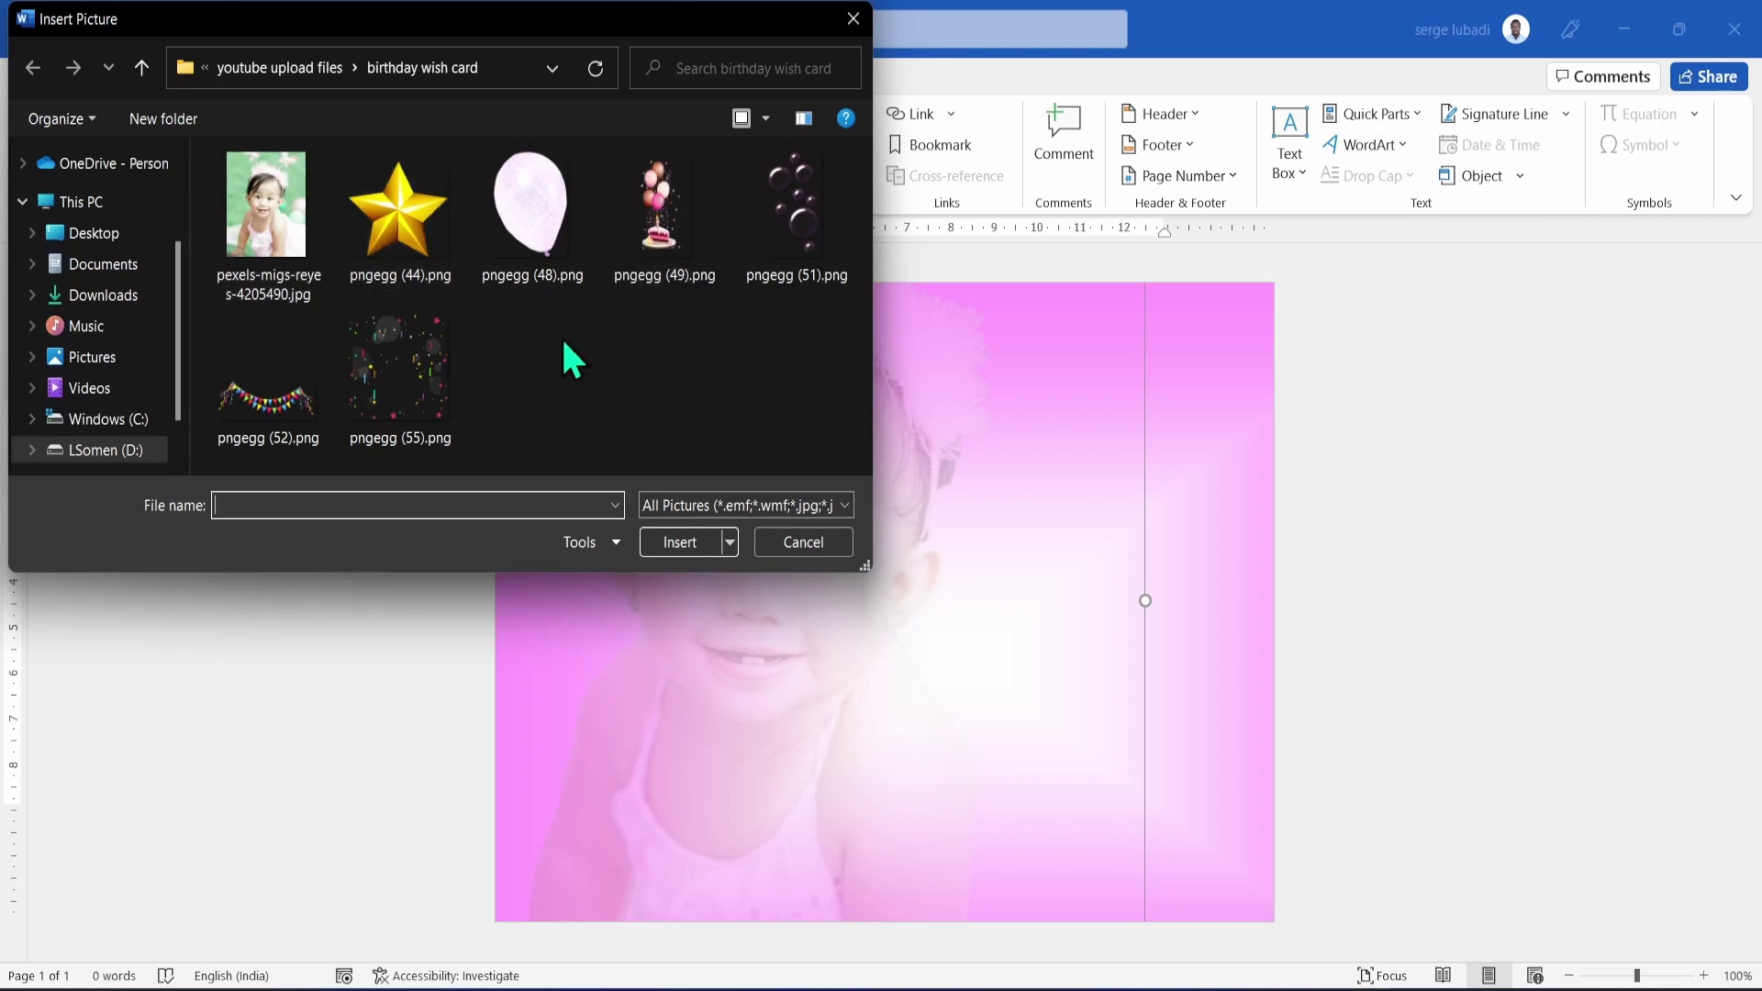
pyautogui.doubleClick(391, 231)
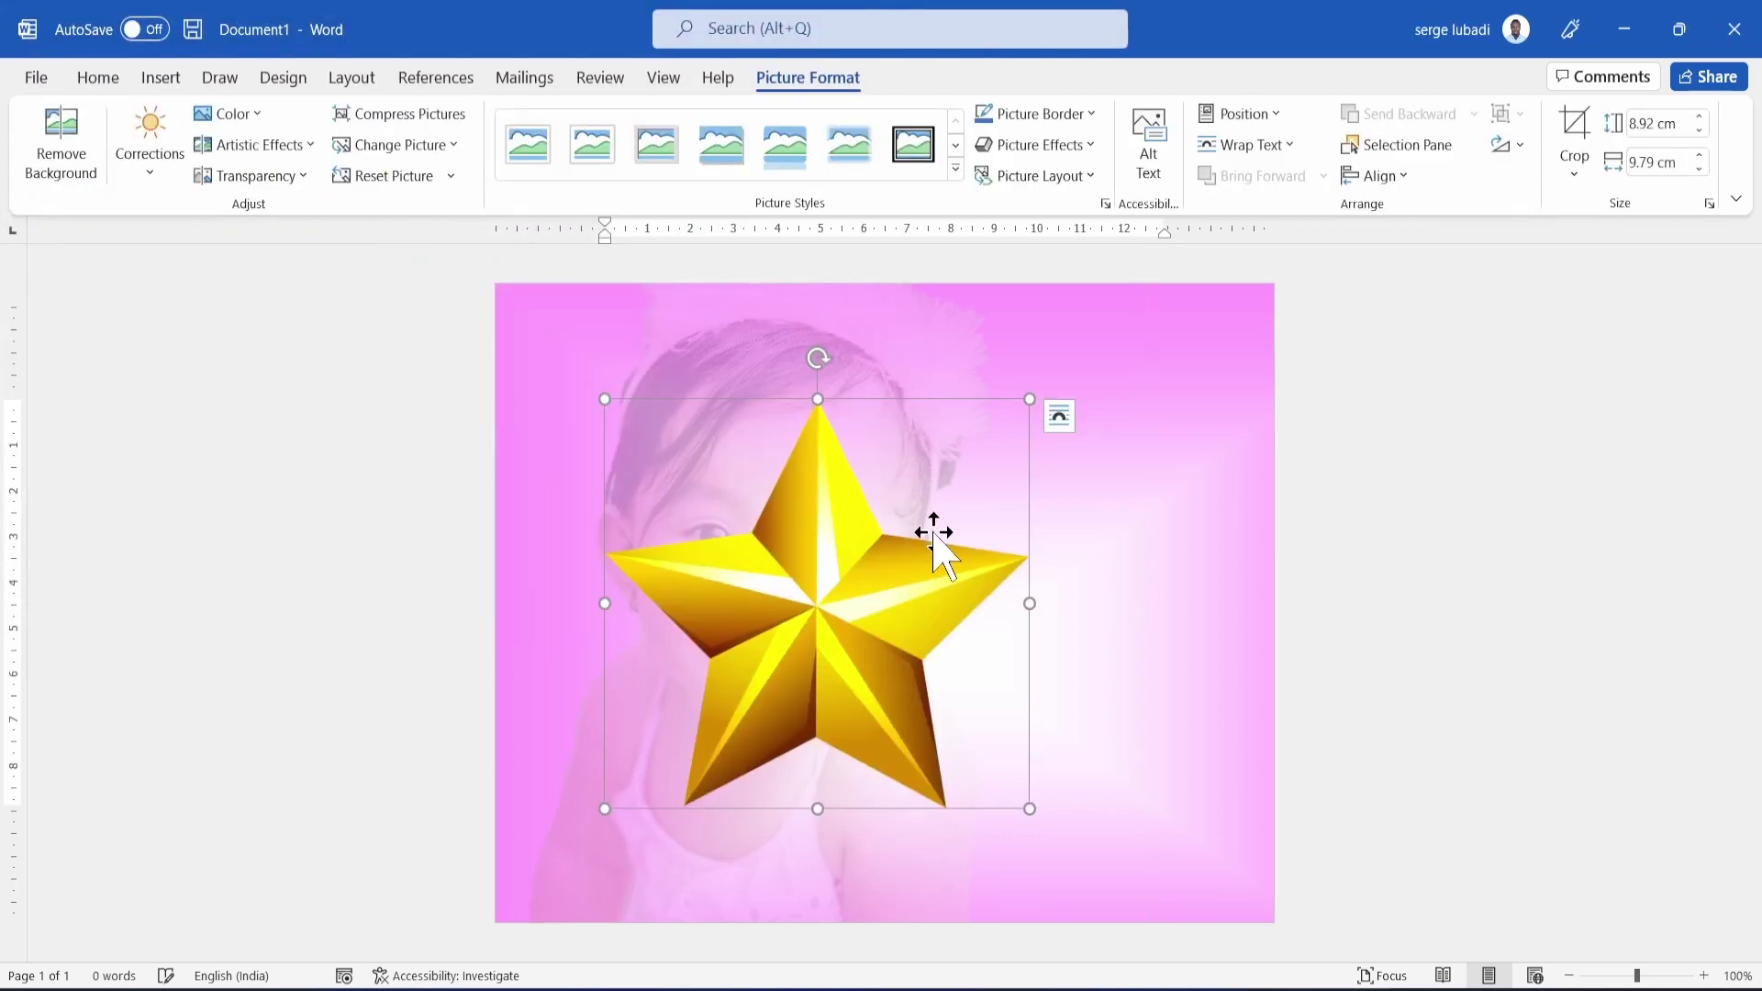
pyautogui.click(1058, 420)
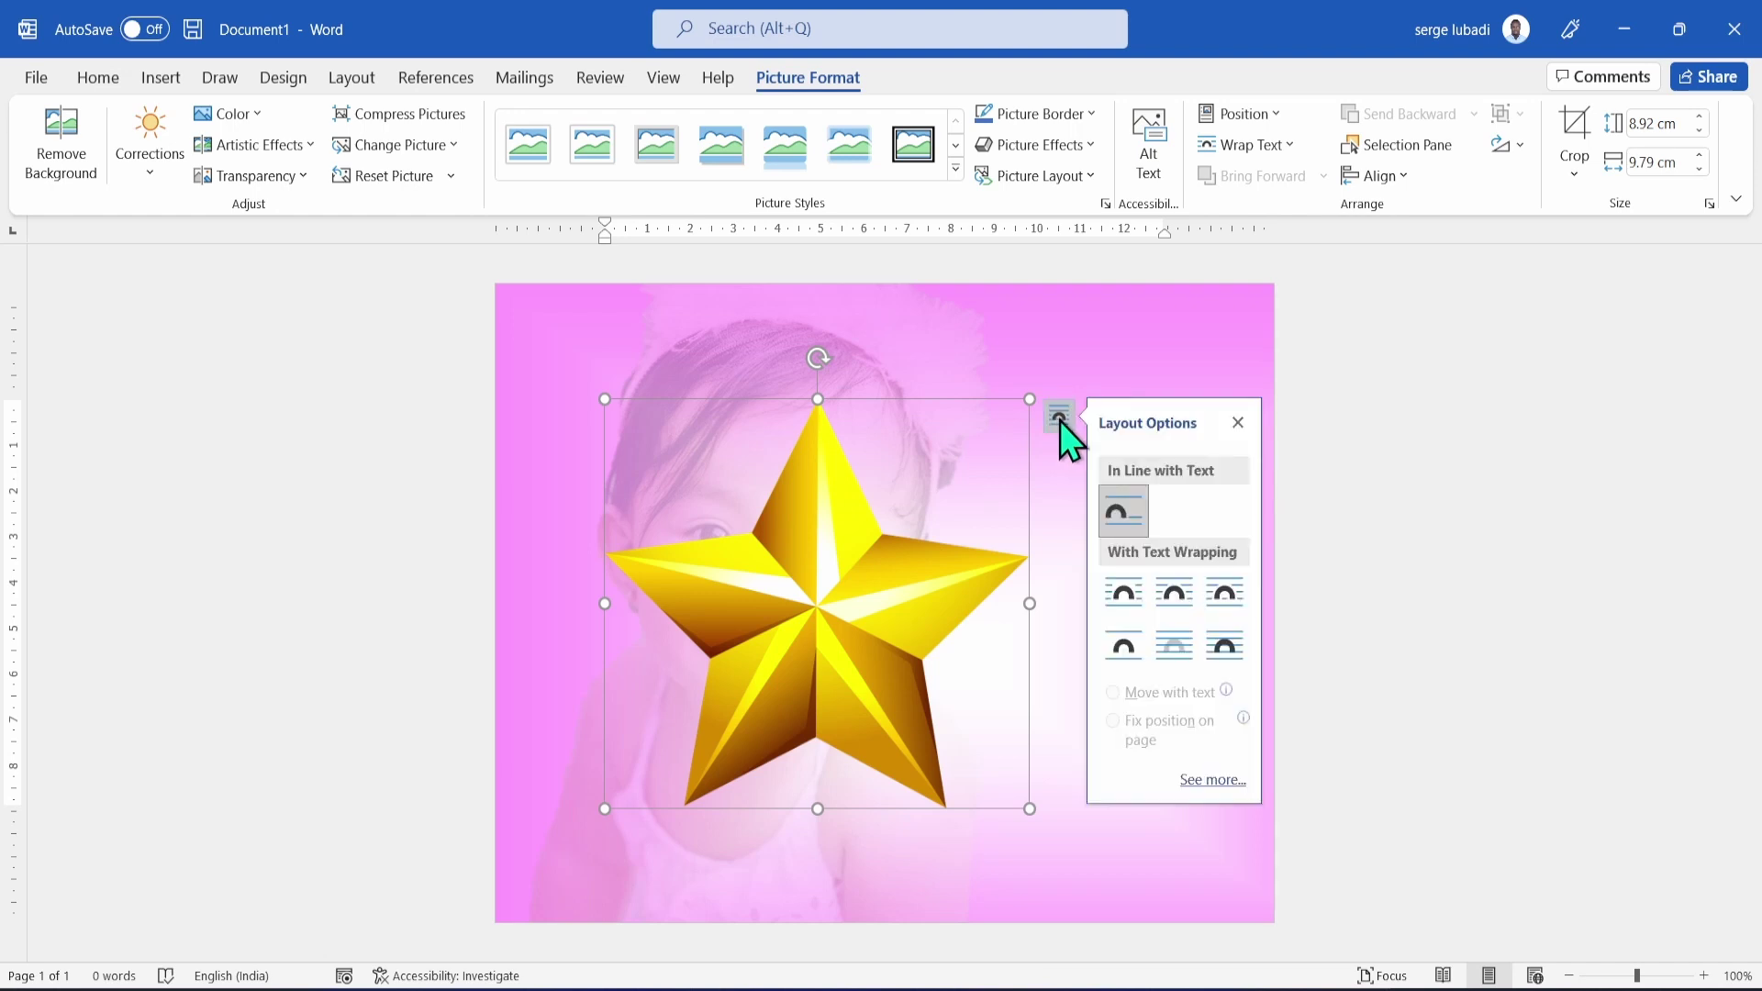
pyautogui.click(1224, 659)
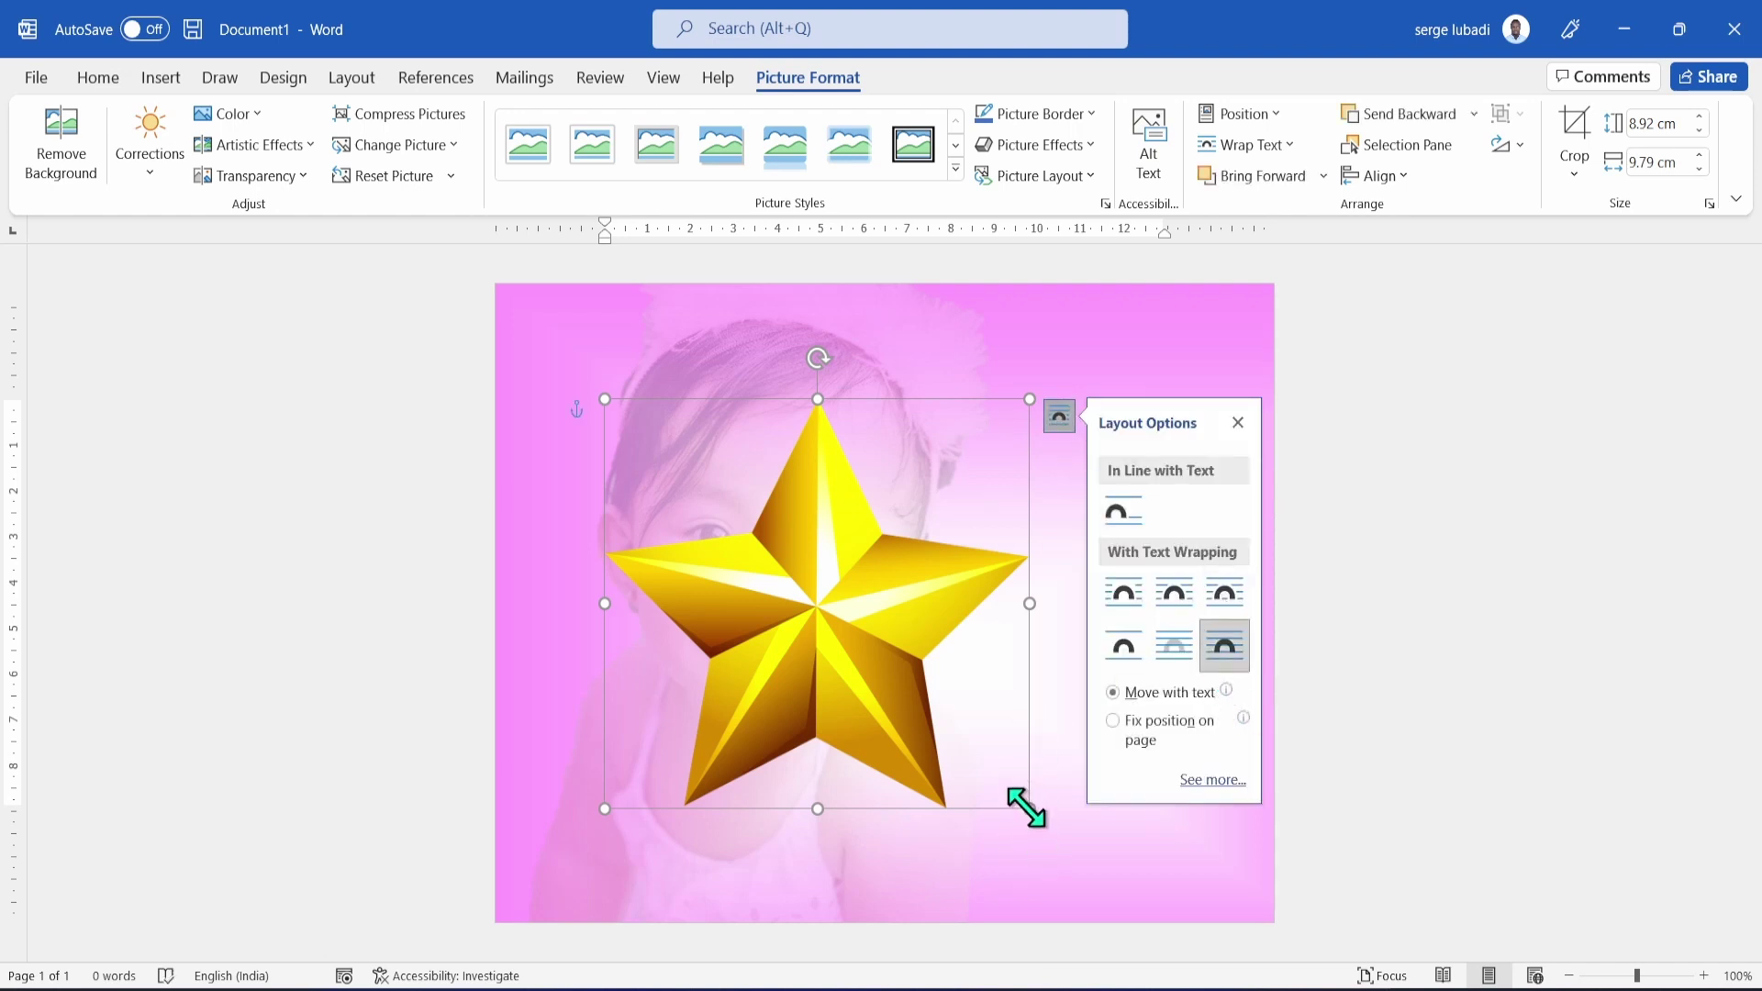
# Shrink the star to about 2.26 by 2.48 cm beside the baby's head and copy it to the card's bottom edge and the baby's left-hand shoulder.
pyautogui.moveTo(1028, 807); pyautogui.dragTo(765, 555)
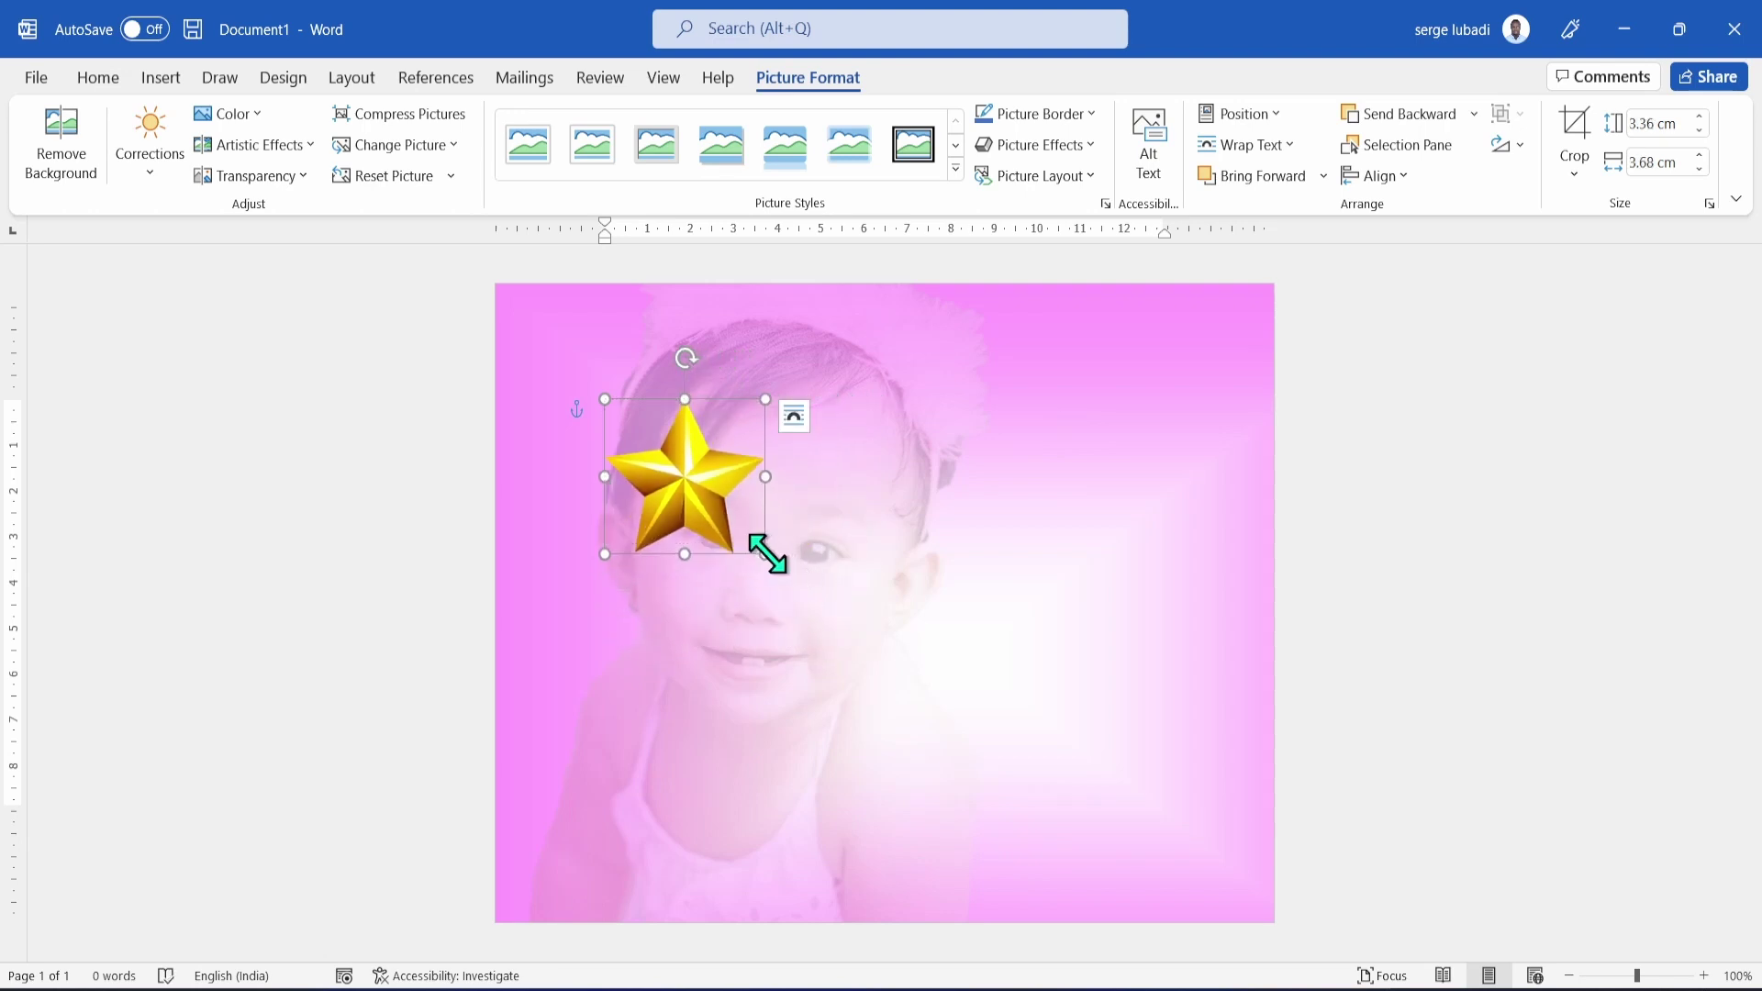
pyautogui.moveTo(767, 554); pyautogui.dragTo(1029, 473)
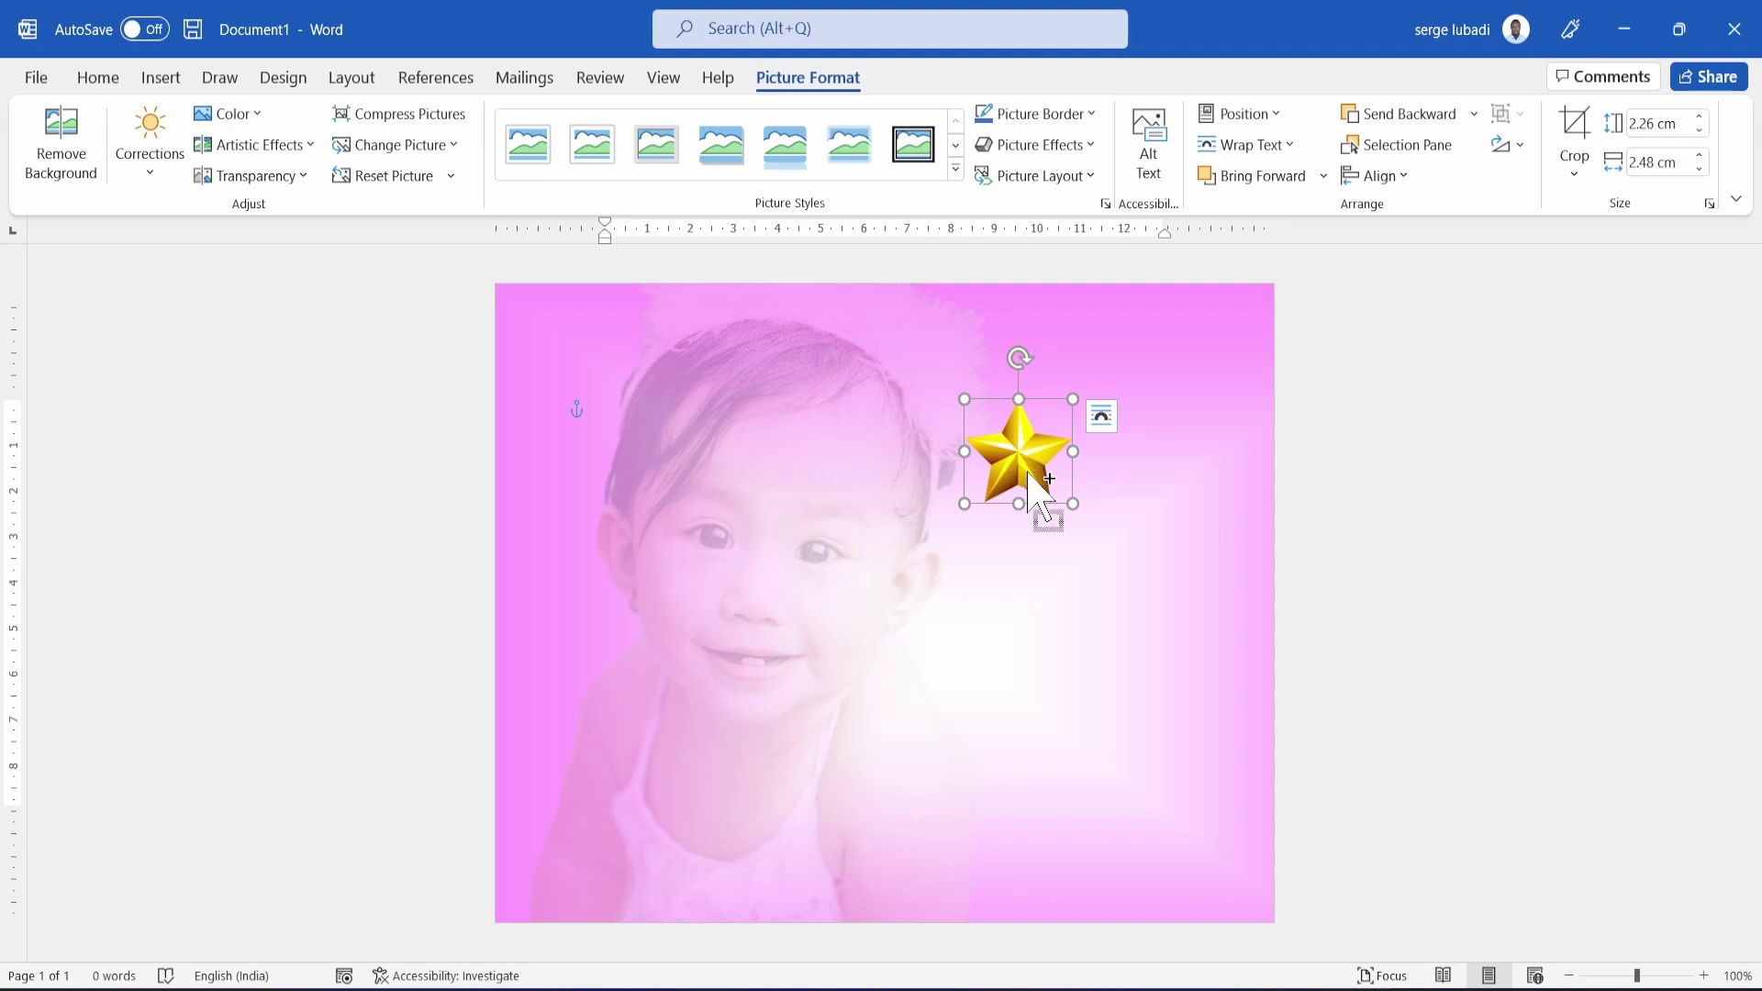
pyautogui.moveTo(1037, 495); pyautogui.dragTo(960, 895)
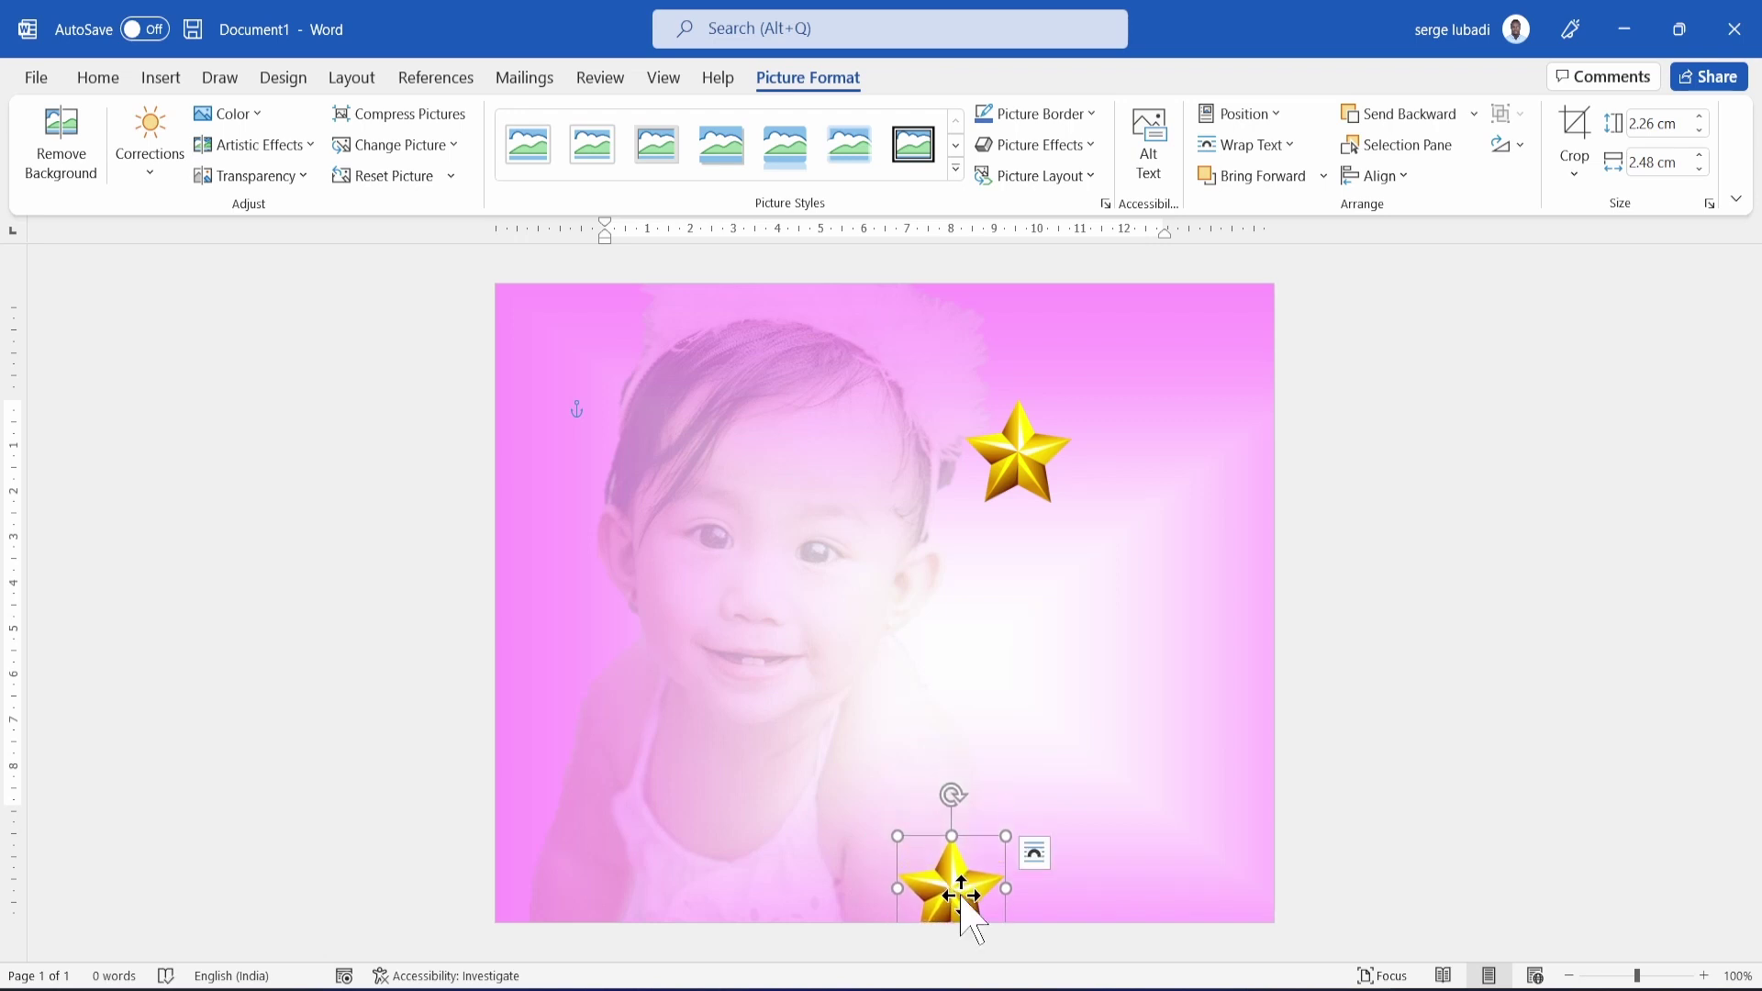
pyautogui.moveTo(961, 899); pyautogui.dragTo(642, 662)
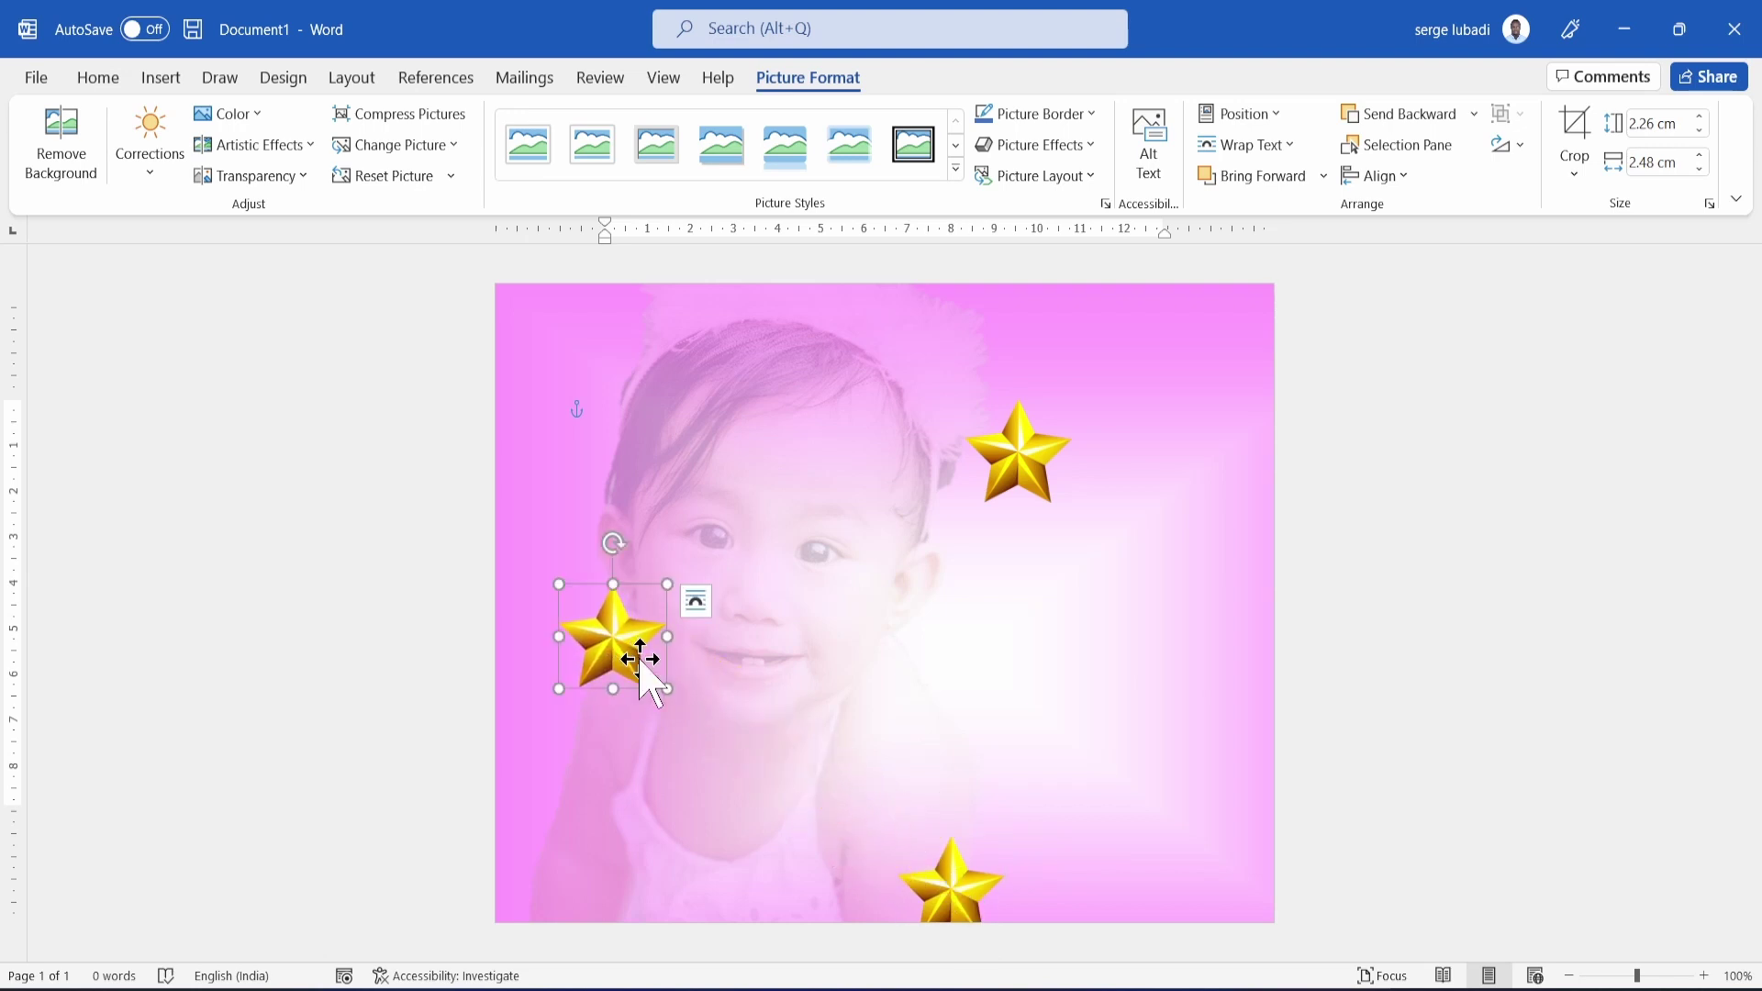
# Reduce the faded baby photo to about 18.69 cm high by 14.95 cm wide and move it back so head and dress fit the card.
pyautogui.click(806, 386)
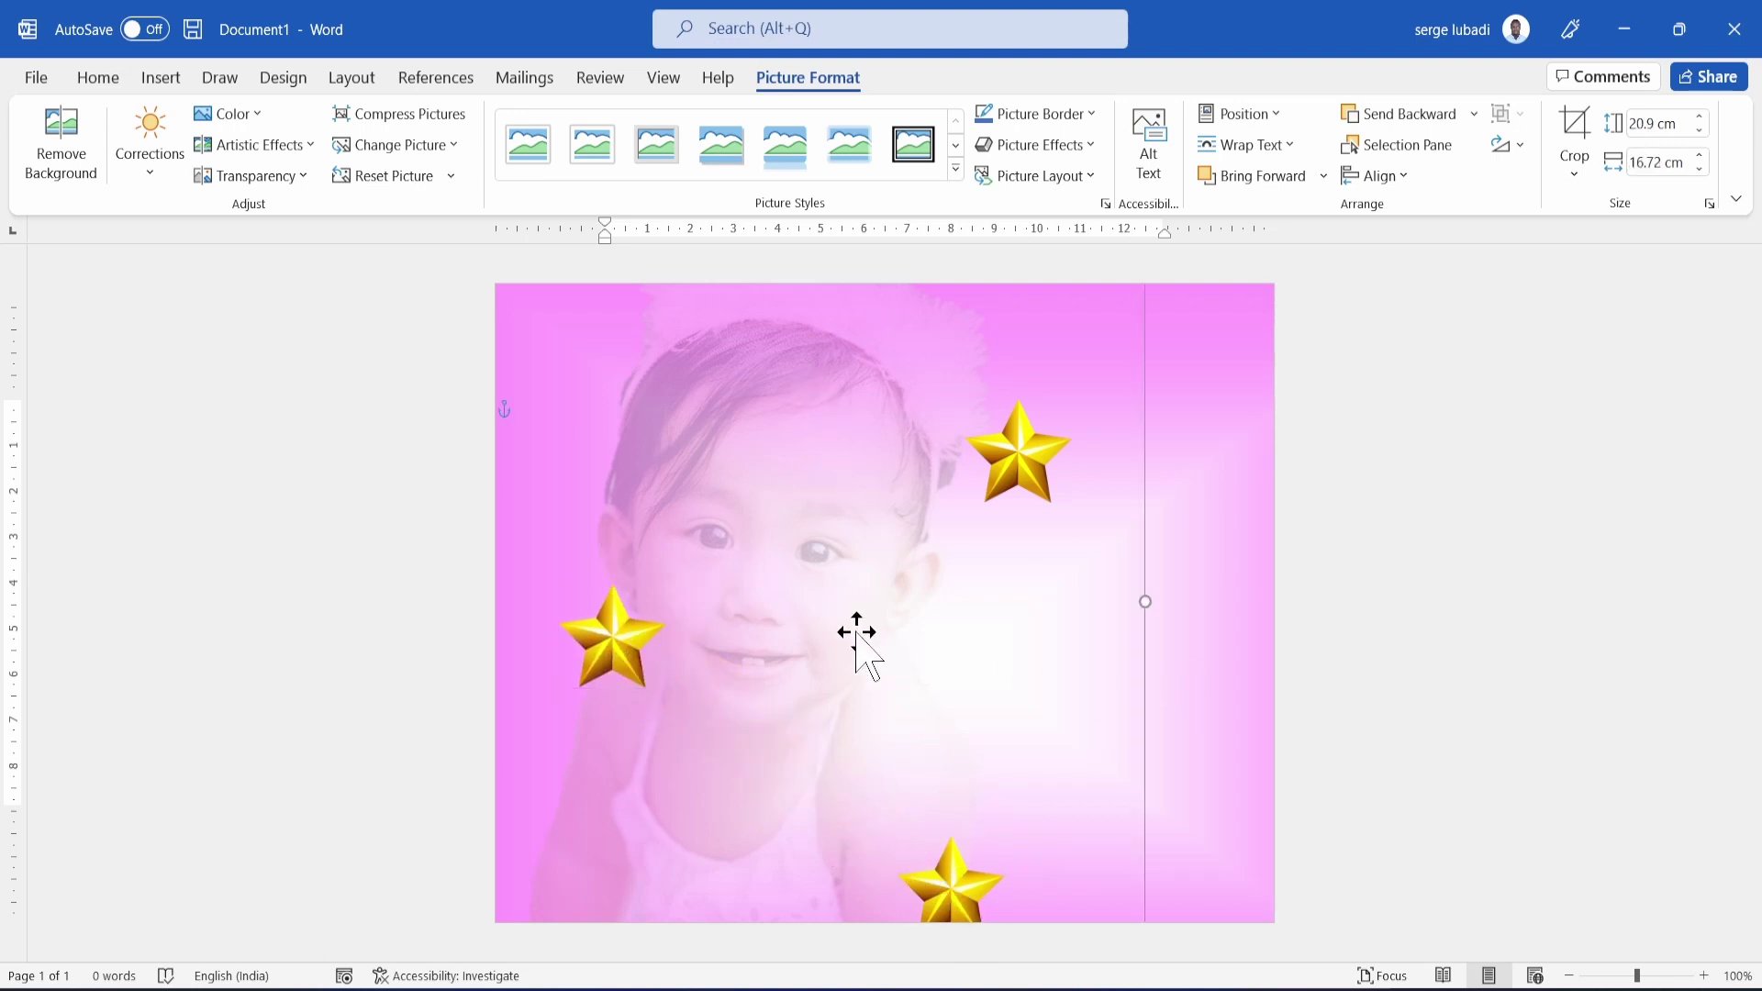
pyautogui.moveTo(857, 630); pyautogui.dragTo(826, 389)
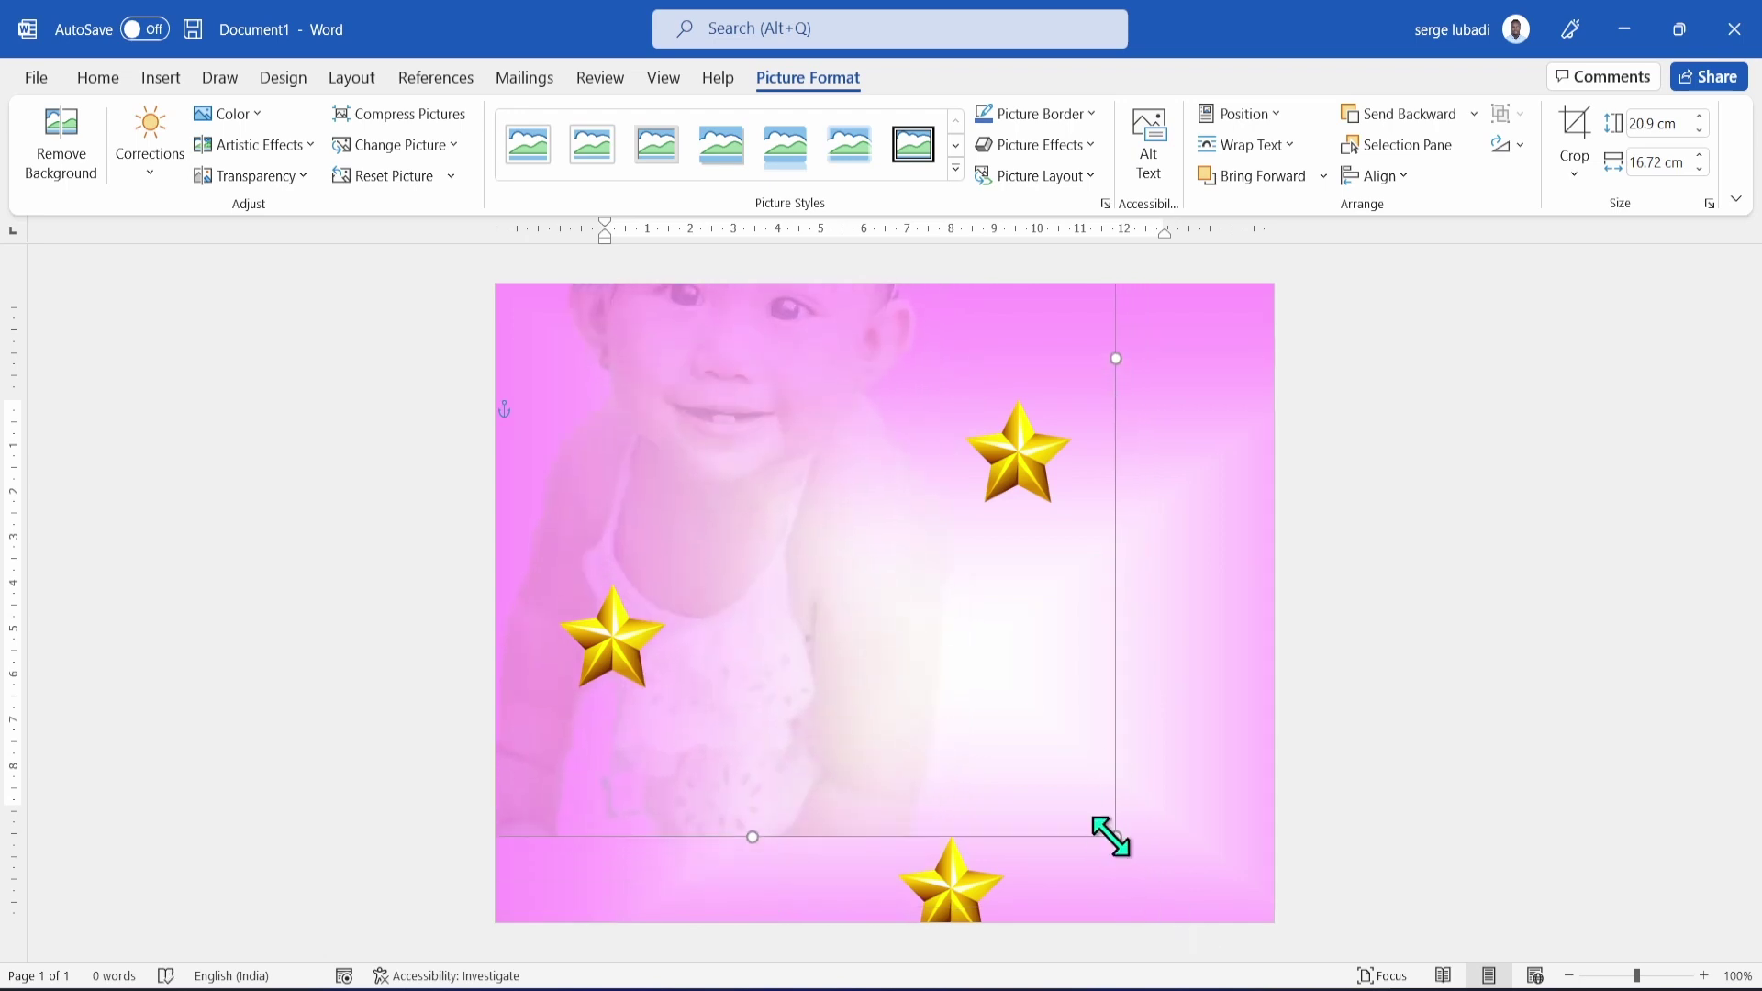
pyautogui.moveTo(1112, 836); pyautogui.dragTo(1072, 788)
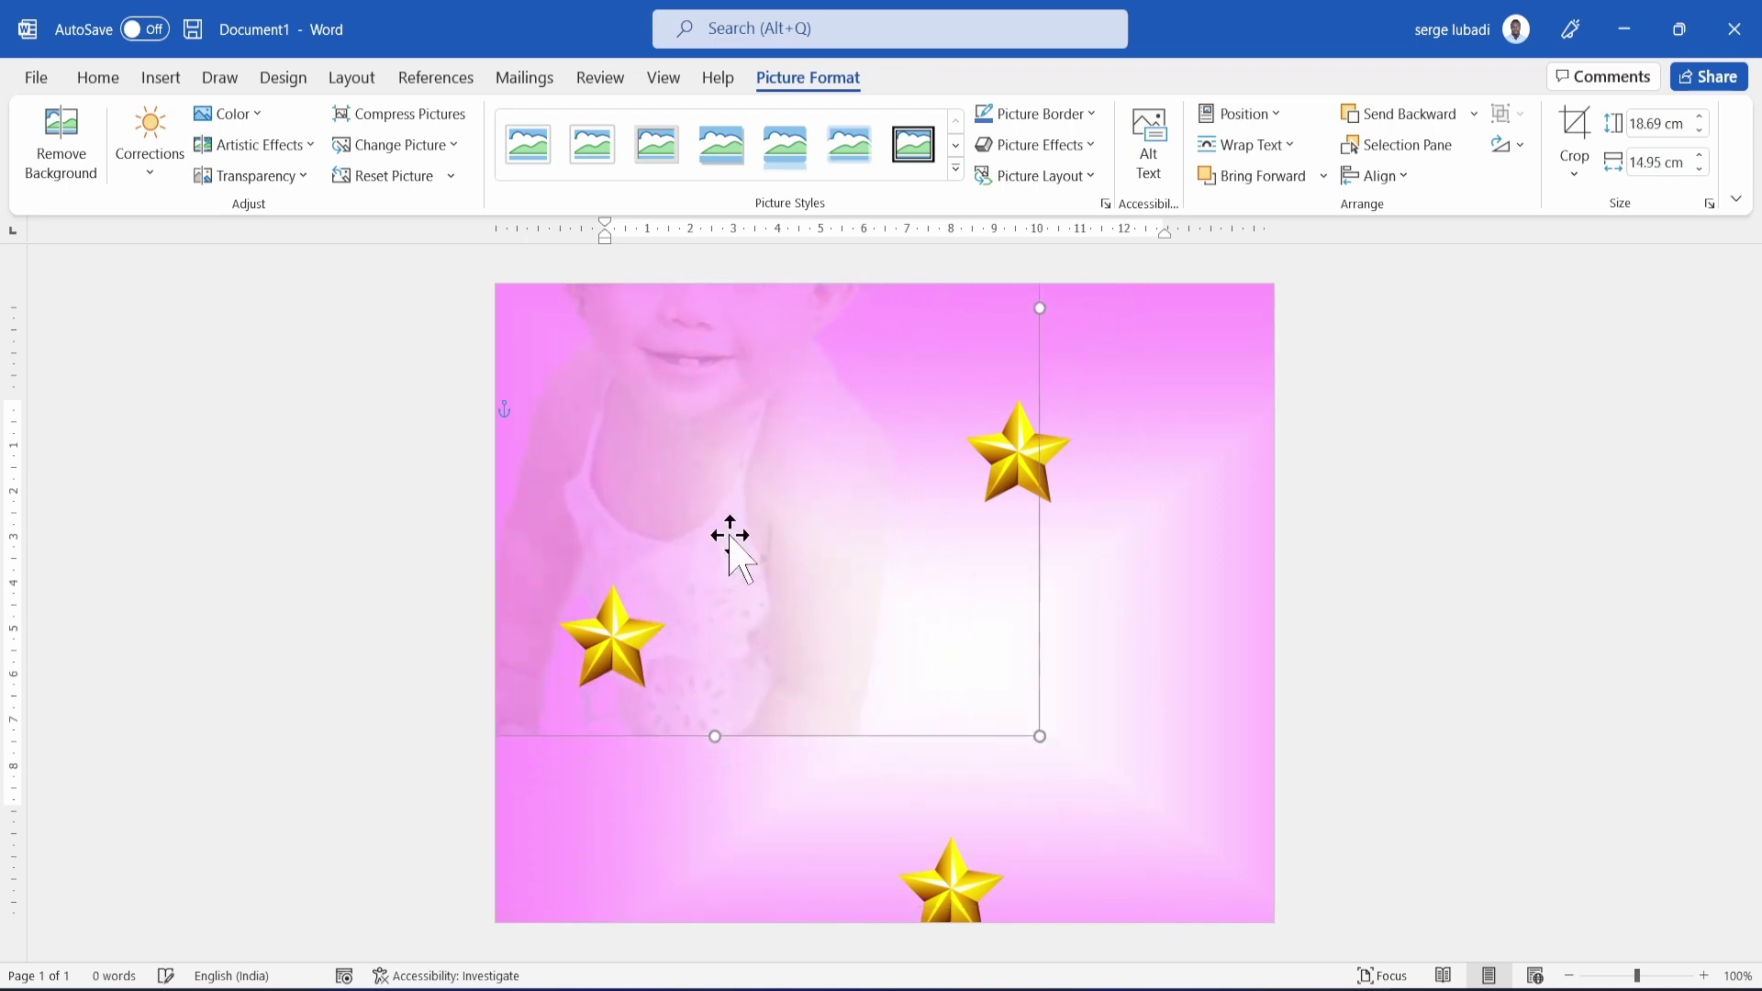
pyautogui.moveTo(767, 603); pyautogui.dragTo(814, 783)
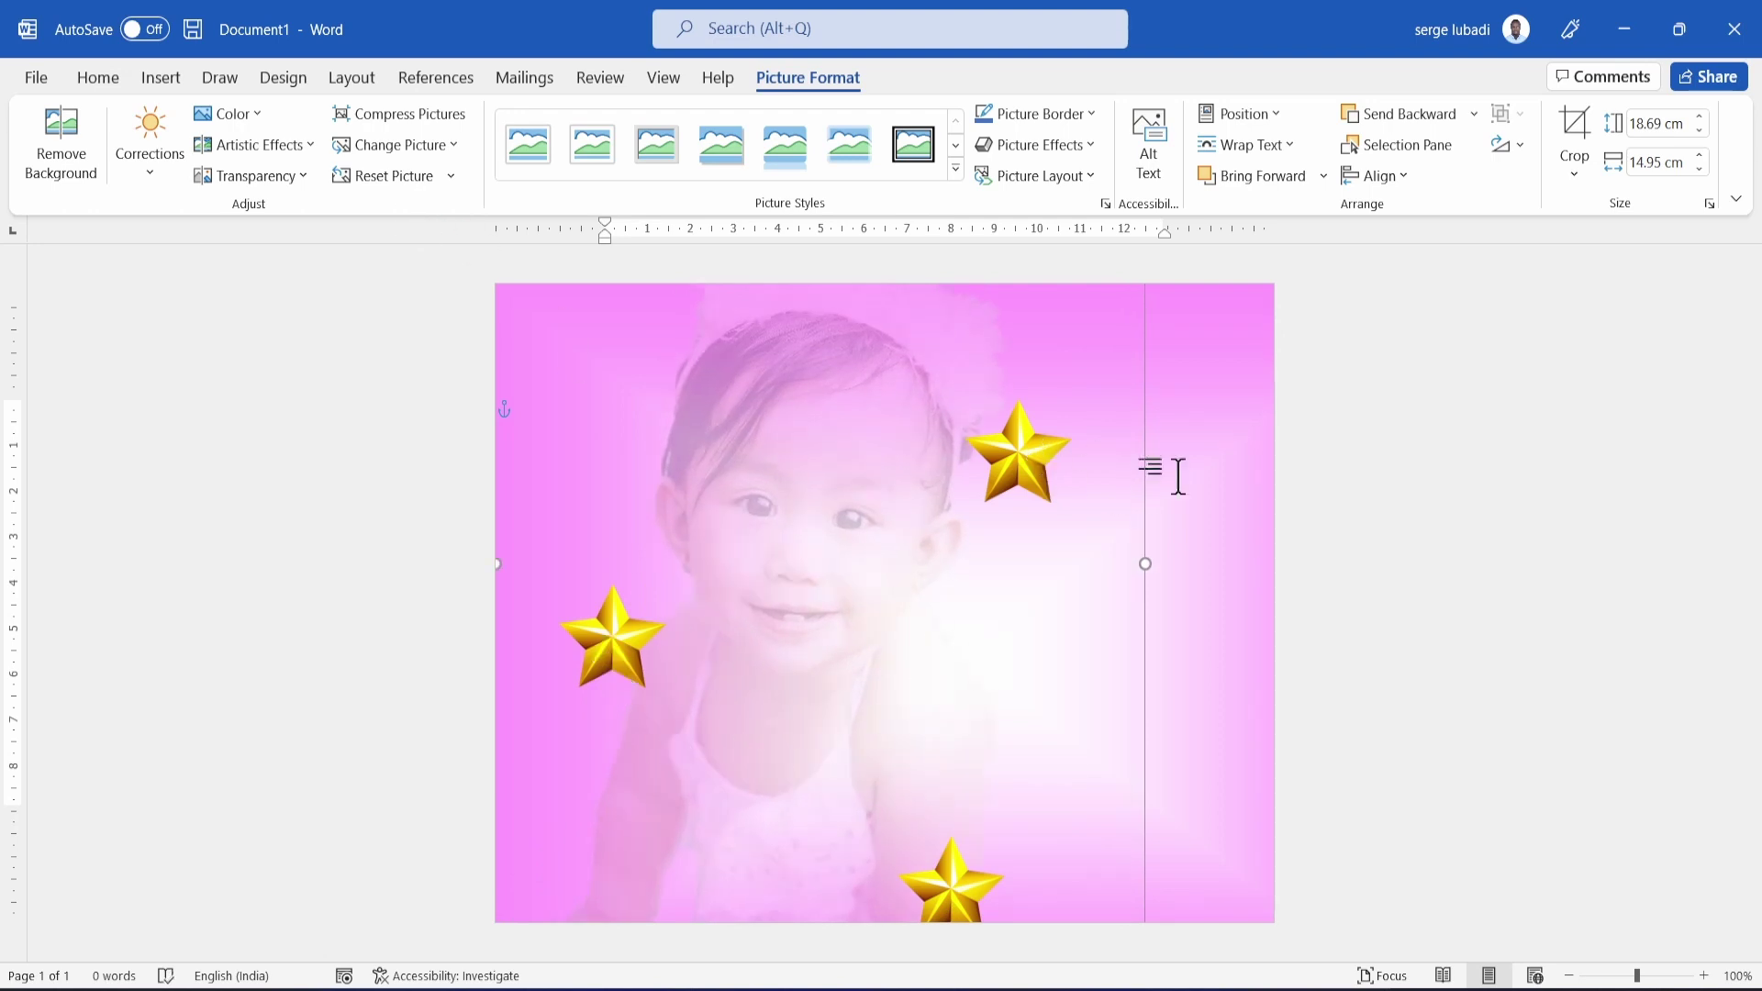
pyautogui.click(1253, 491)
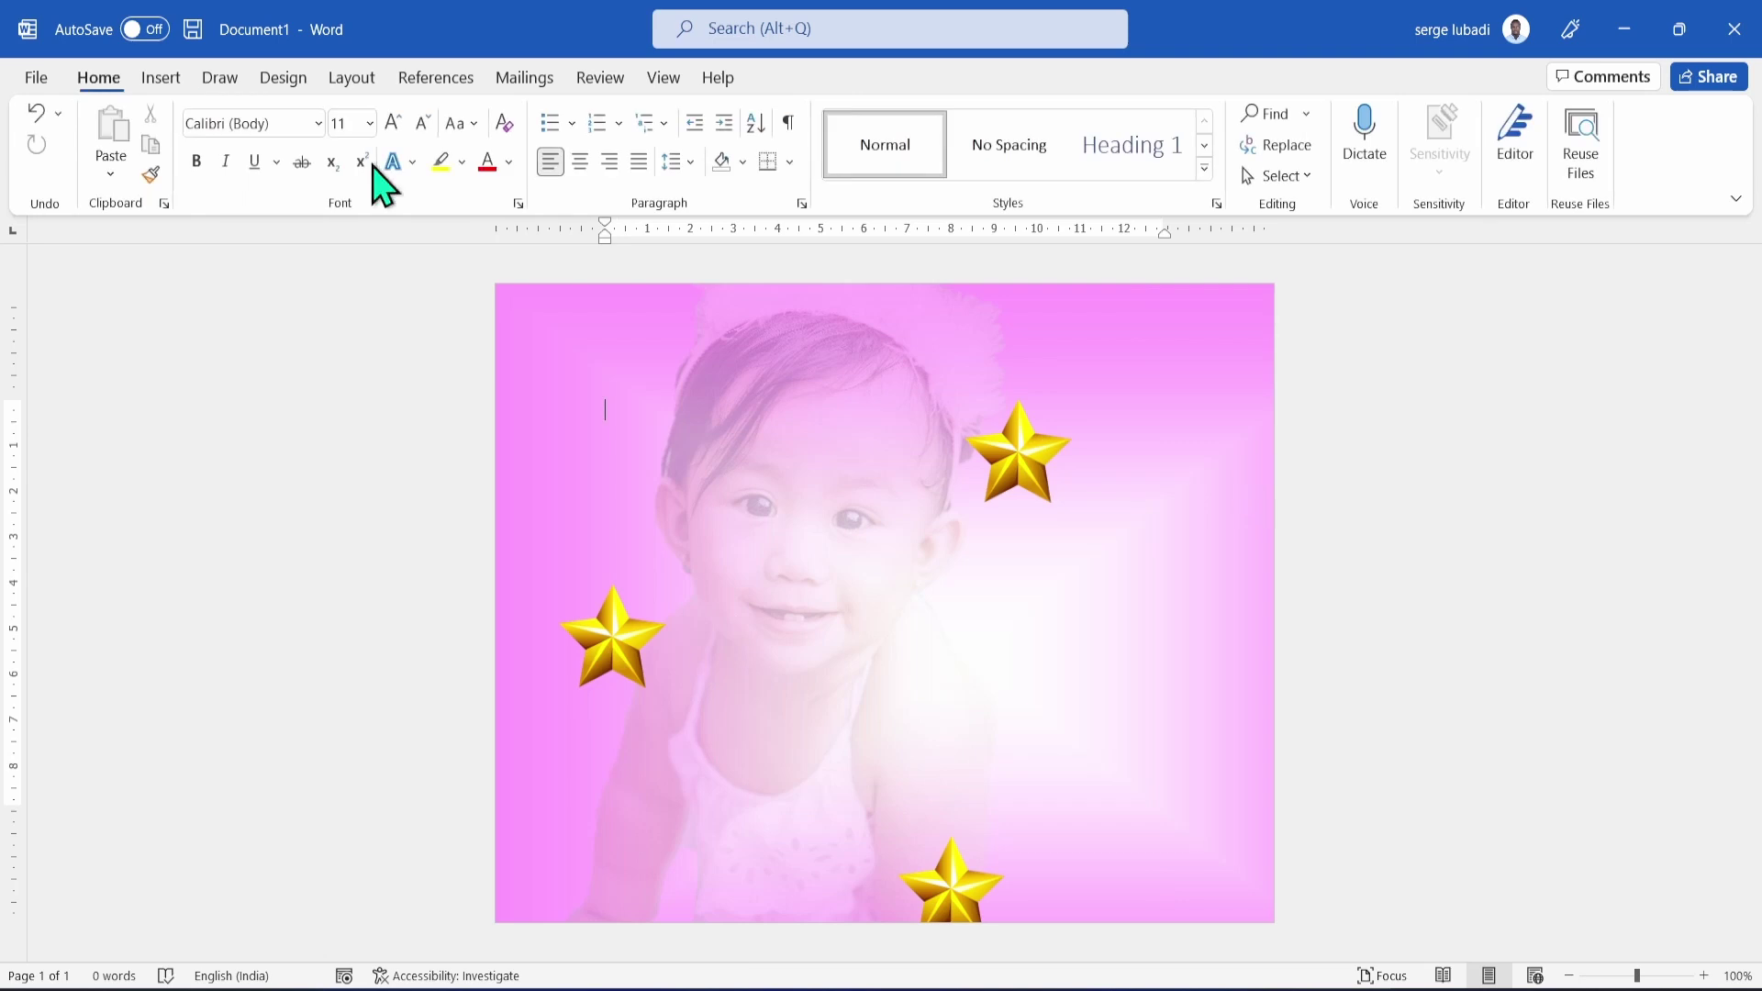
# Insert the bubbles picture pngegg (51).png from this device and set its text wrapping to In Front of Text.
pyautogui.click(161, 77)
pyautogui.click(251, 153)
pyautogui.click(303, 244)
pyautogui.doubleClick(598, 257)
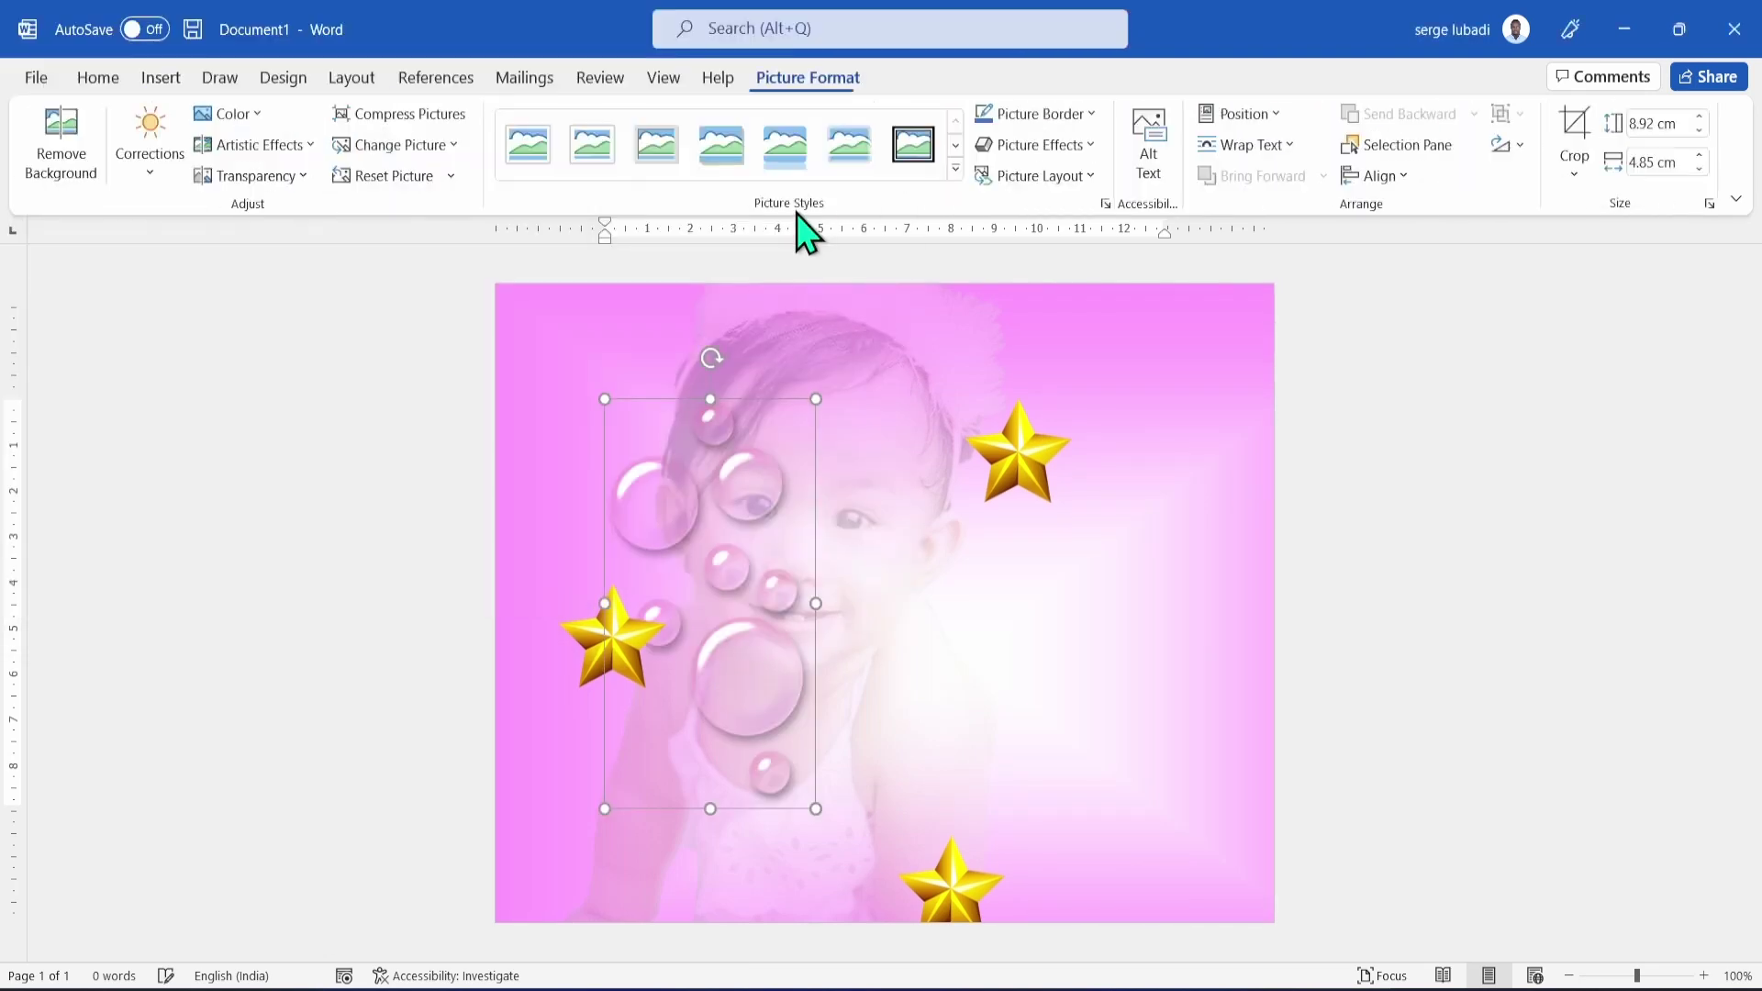
pyautogui.click(845, 415)
pyautogui.click(1010, 645)
# Move the bubbles to the card's right half and enlarge them to about 15.15 cm high by 8.24 cm wide.
pyautogui.moveTo(783, 559); pyautogui.dragTo(1165, 559)
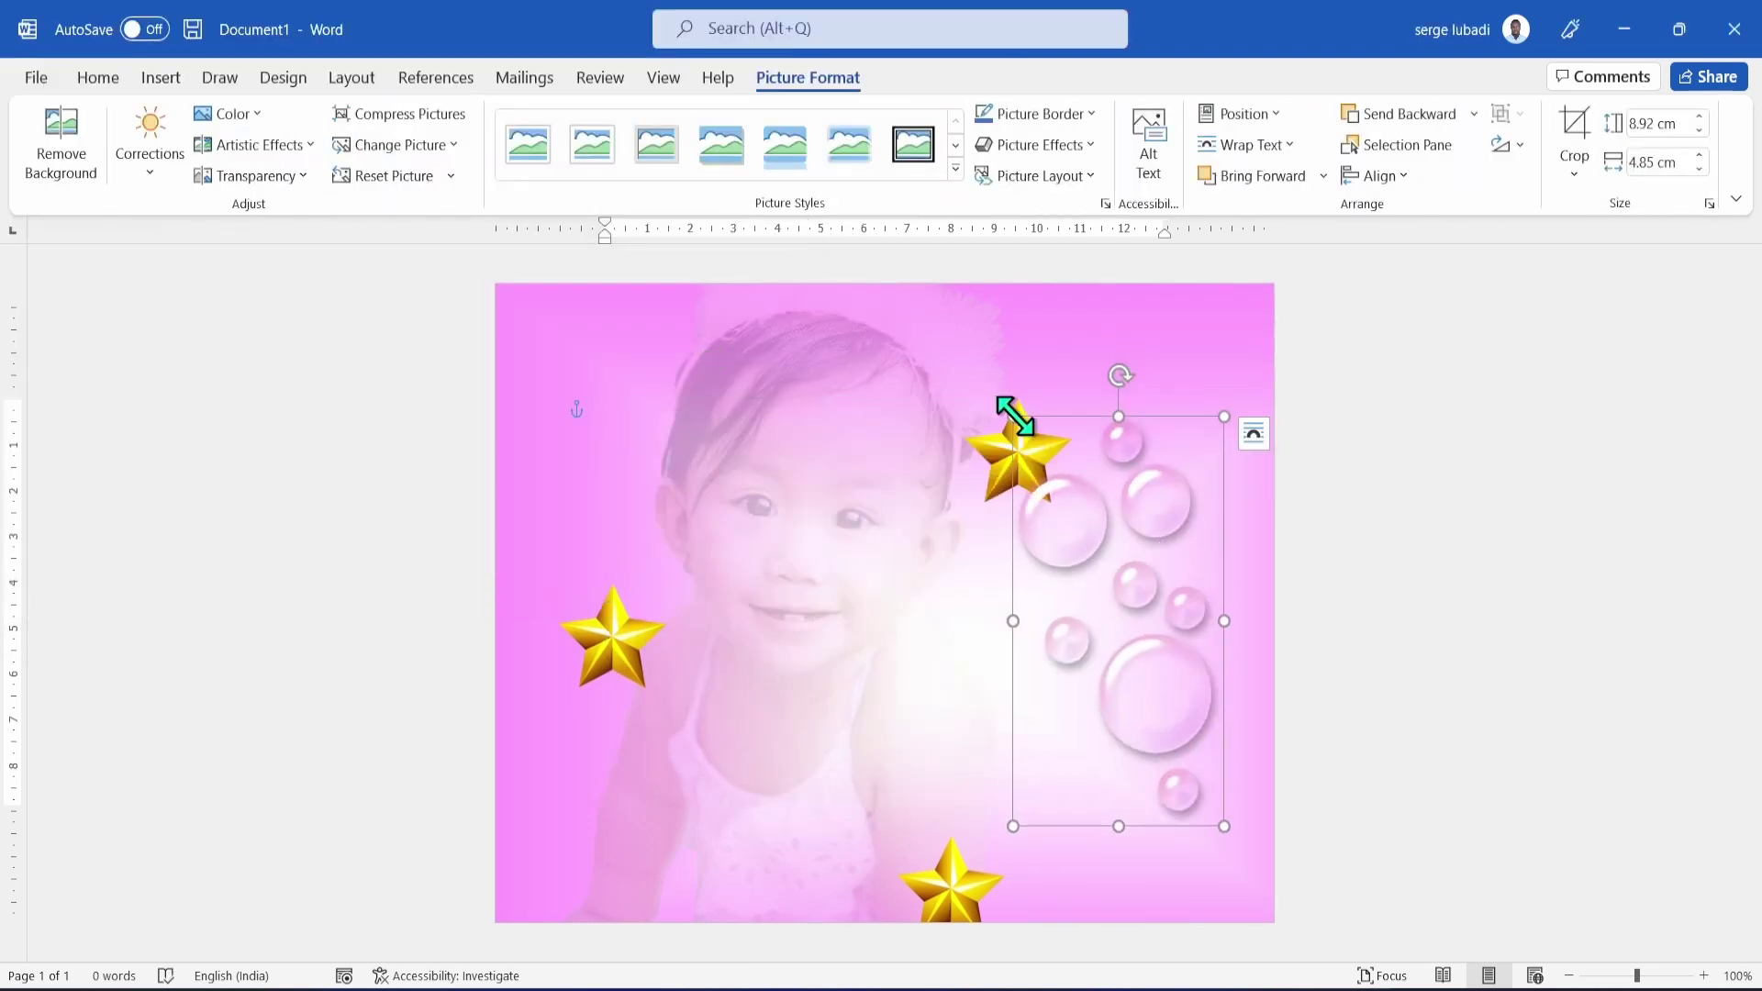
pyautogui.moveTo(1015, 409); pyautogui.dragTo(867, 347)
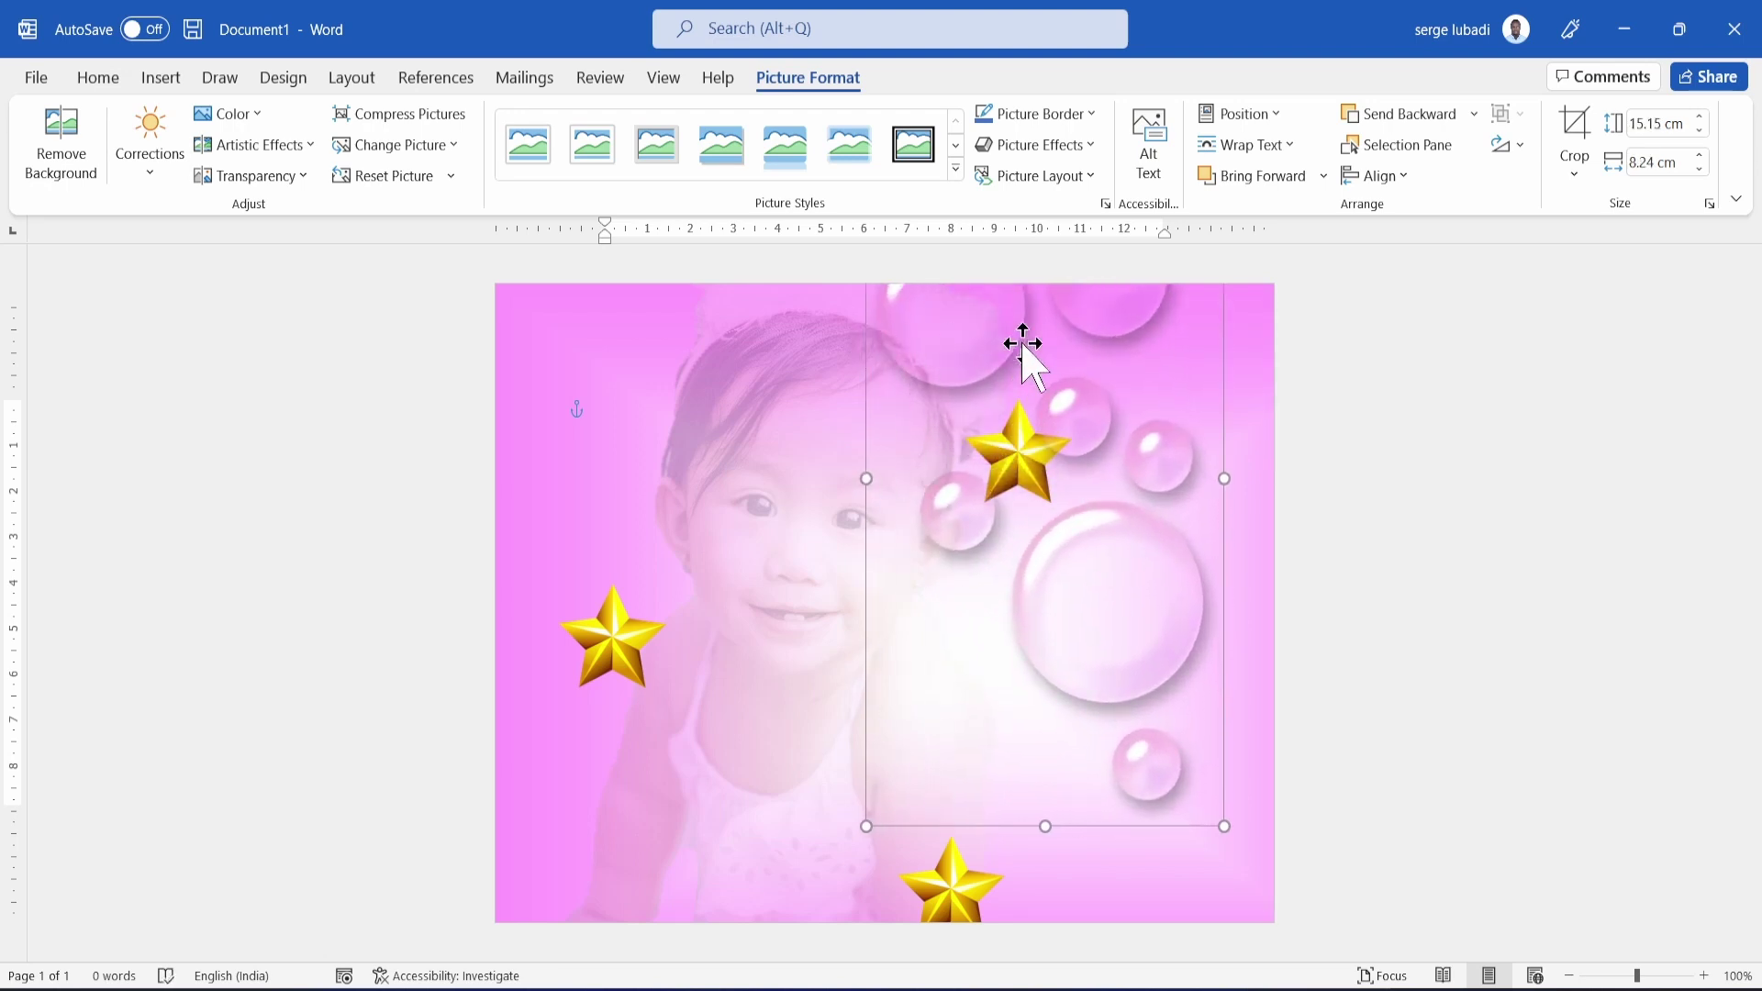
# Move the bubbles lower so they run down the card's right-hand side.
pyautogui.moveTo(1133, 336); pyautogui.dragTo(1233, 587)
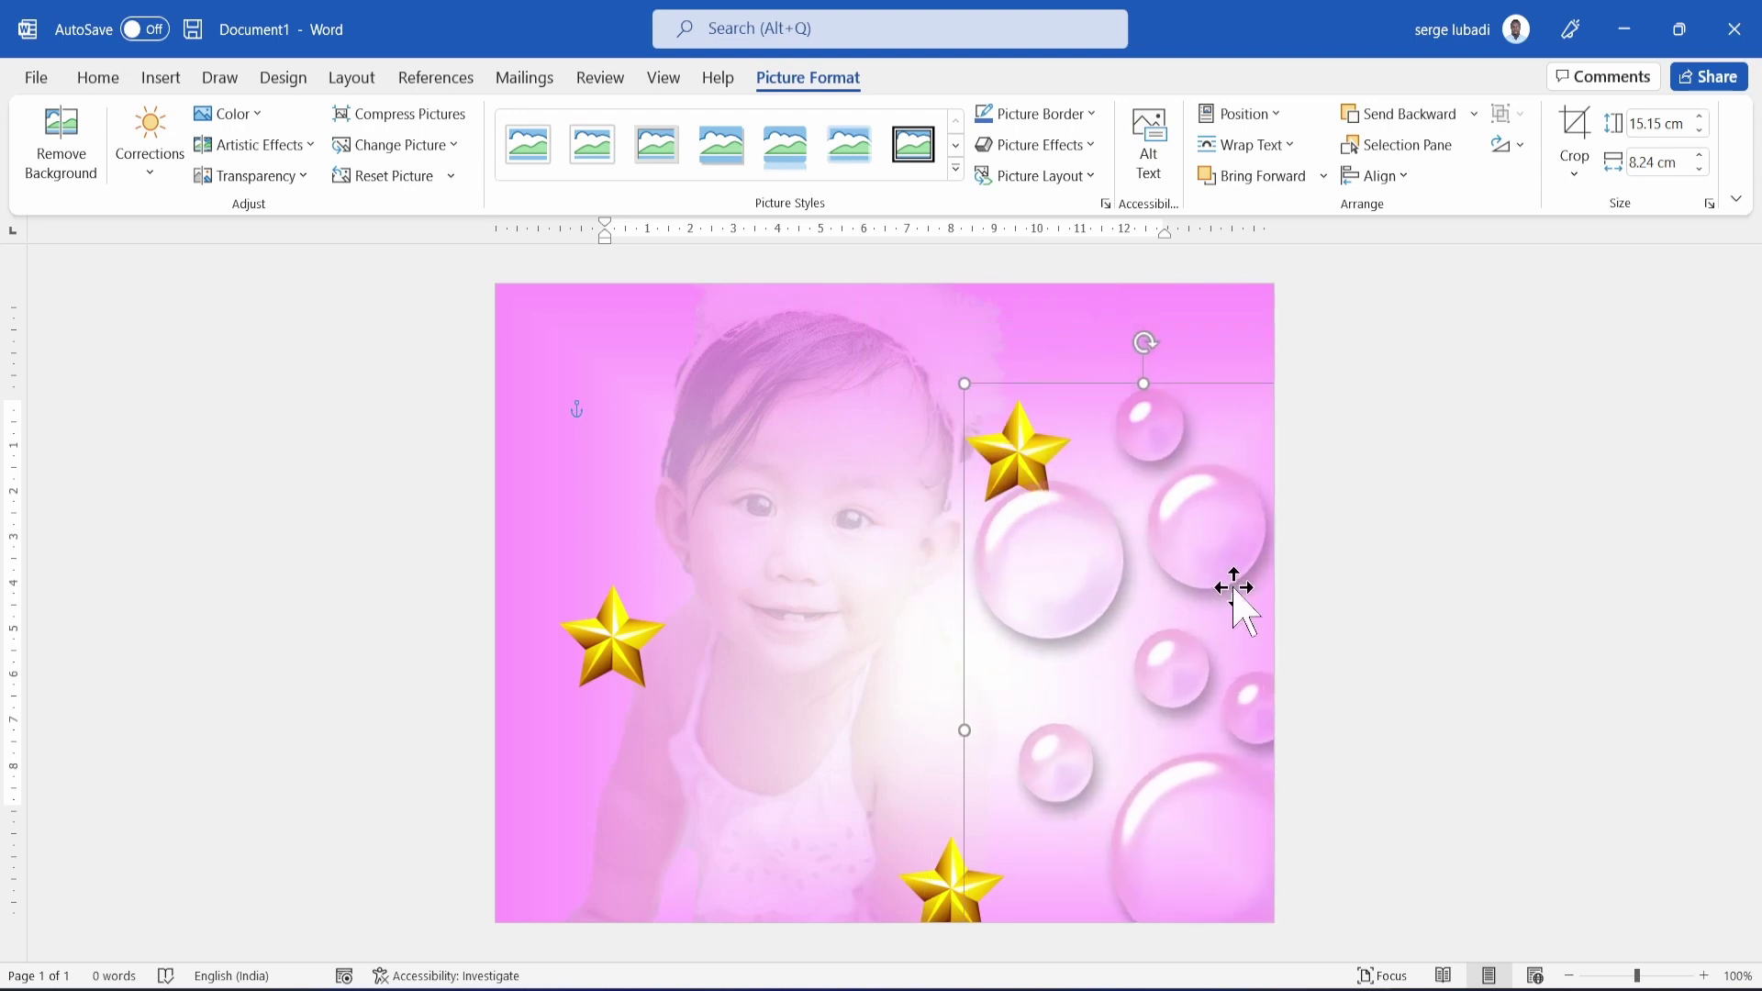
# Insert the bunting picture pngegg (52).png from this device and set its text wrapping to In Front of Text.
pyautogui.click(160, 77)
pyautogui.click(252, 158)
pyautogui.click(308, 246)
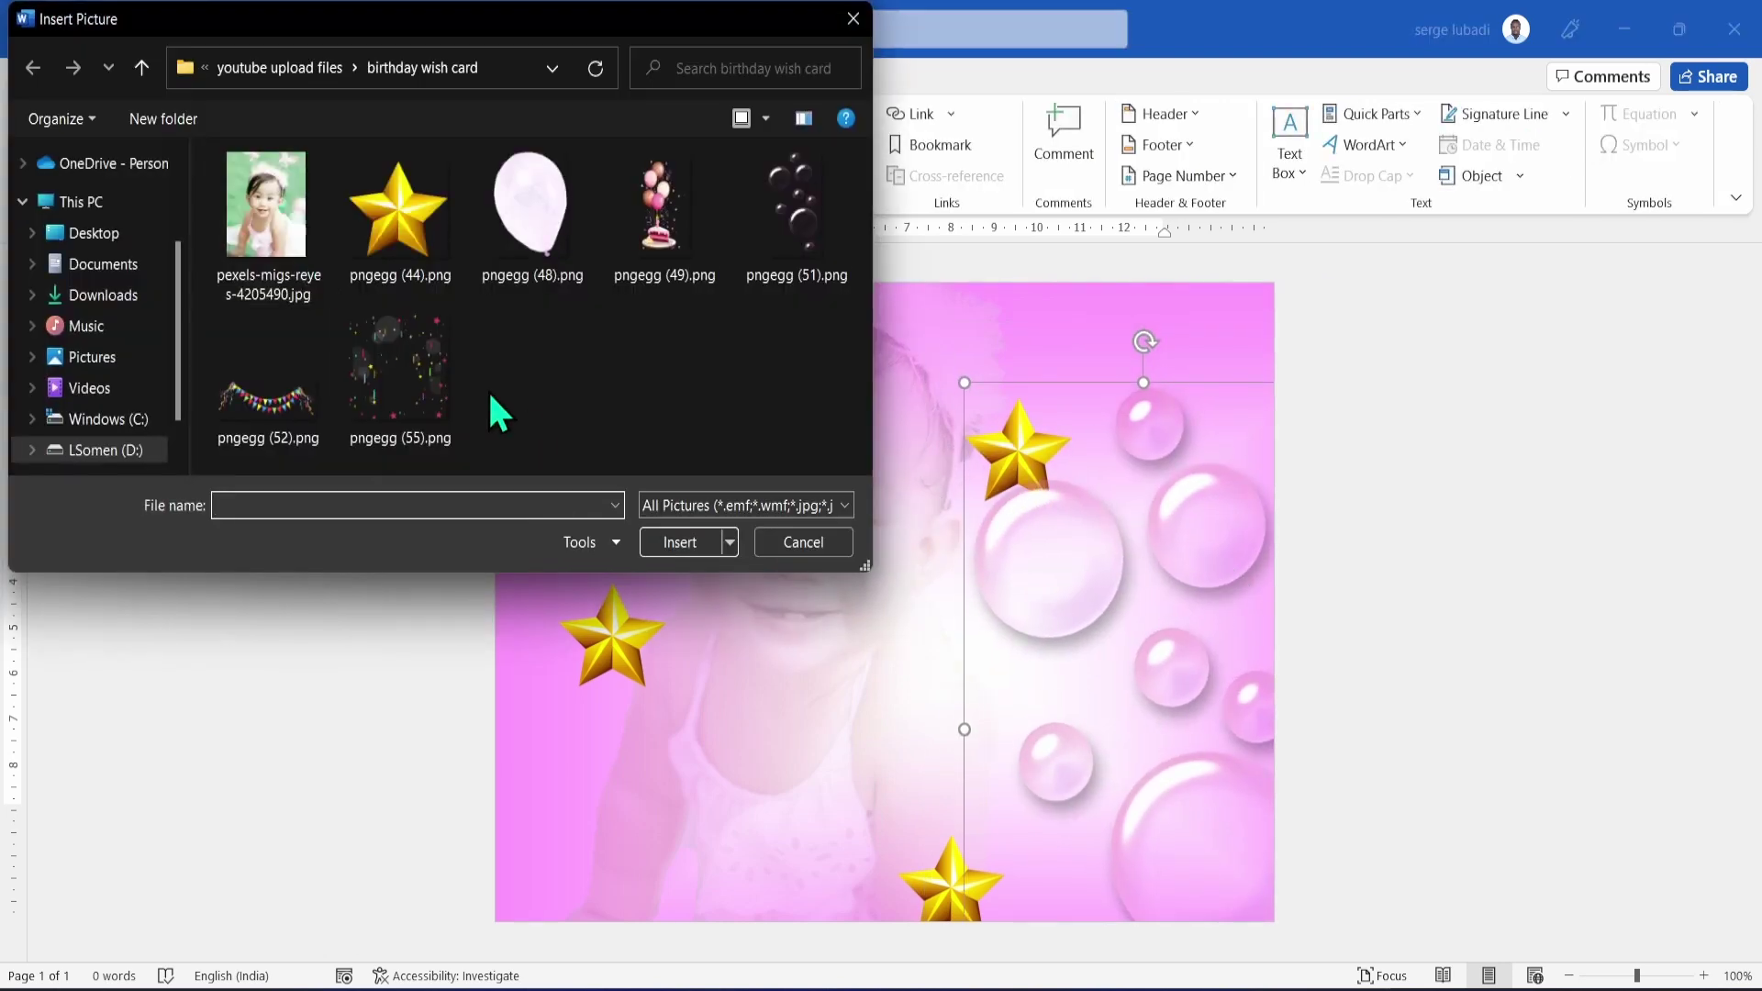
pyautogui.doubleClick(255, 394)
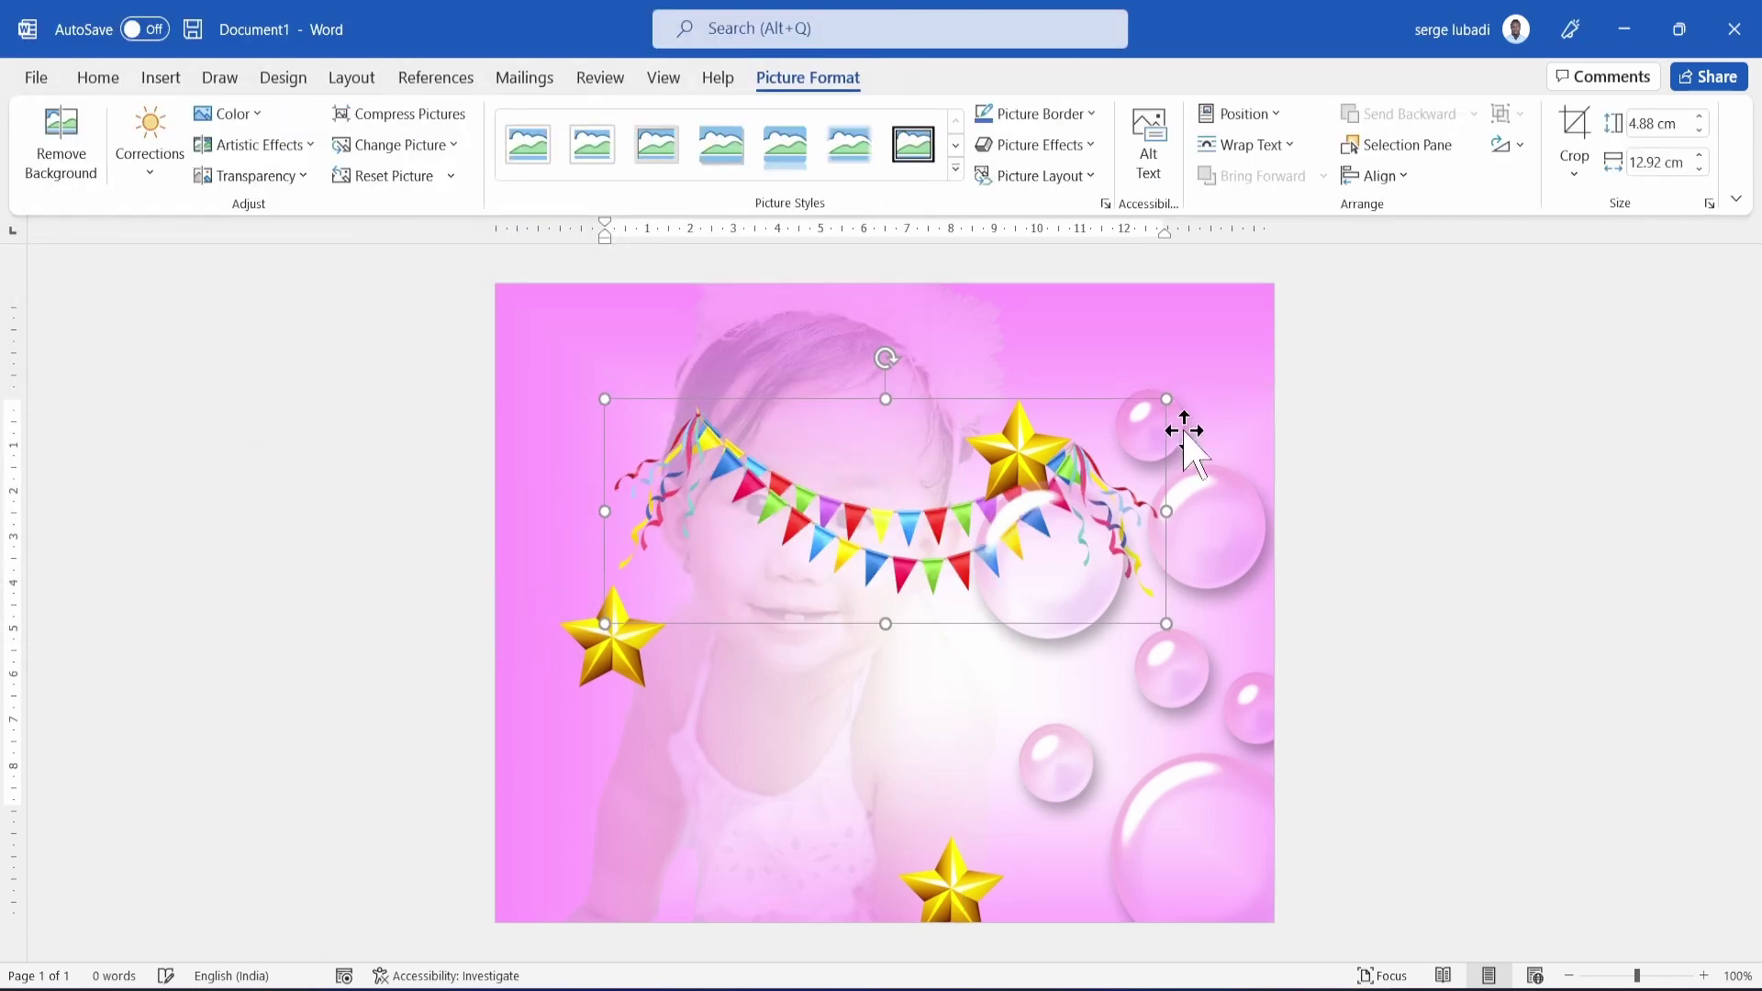
pyautogui.click(1195, 418)
pyautogui.click(1360, 653)
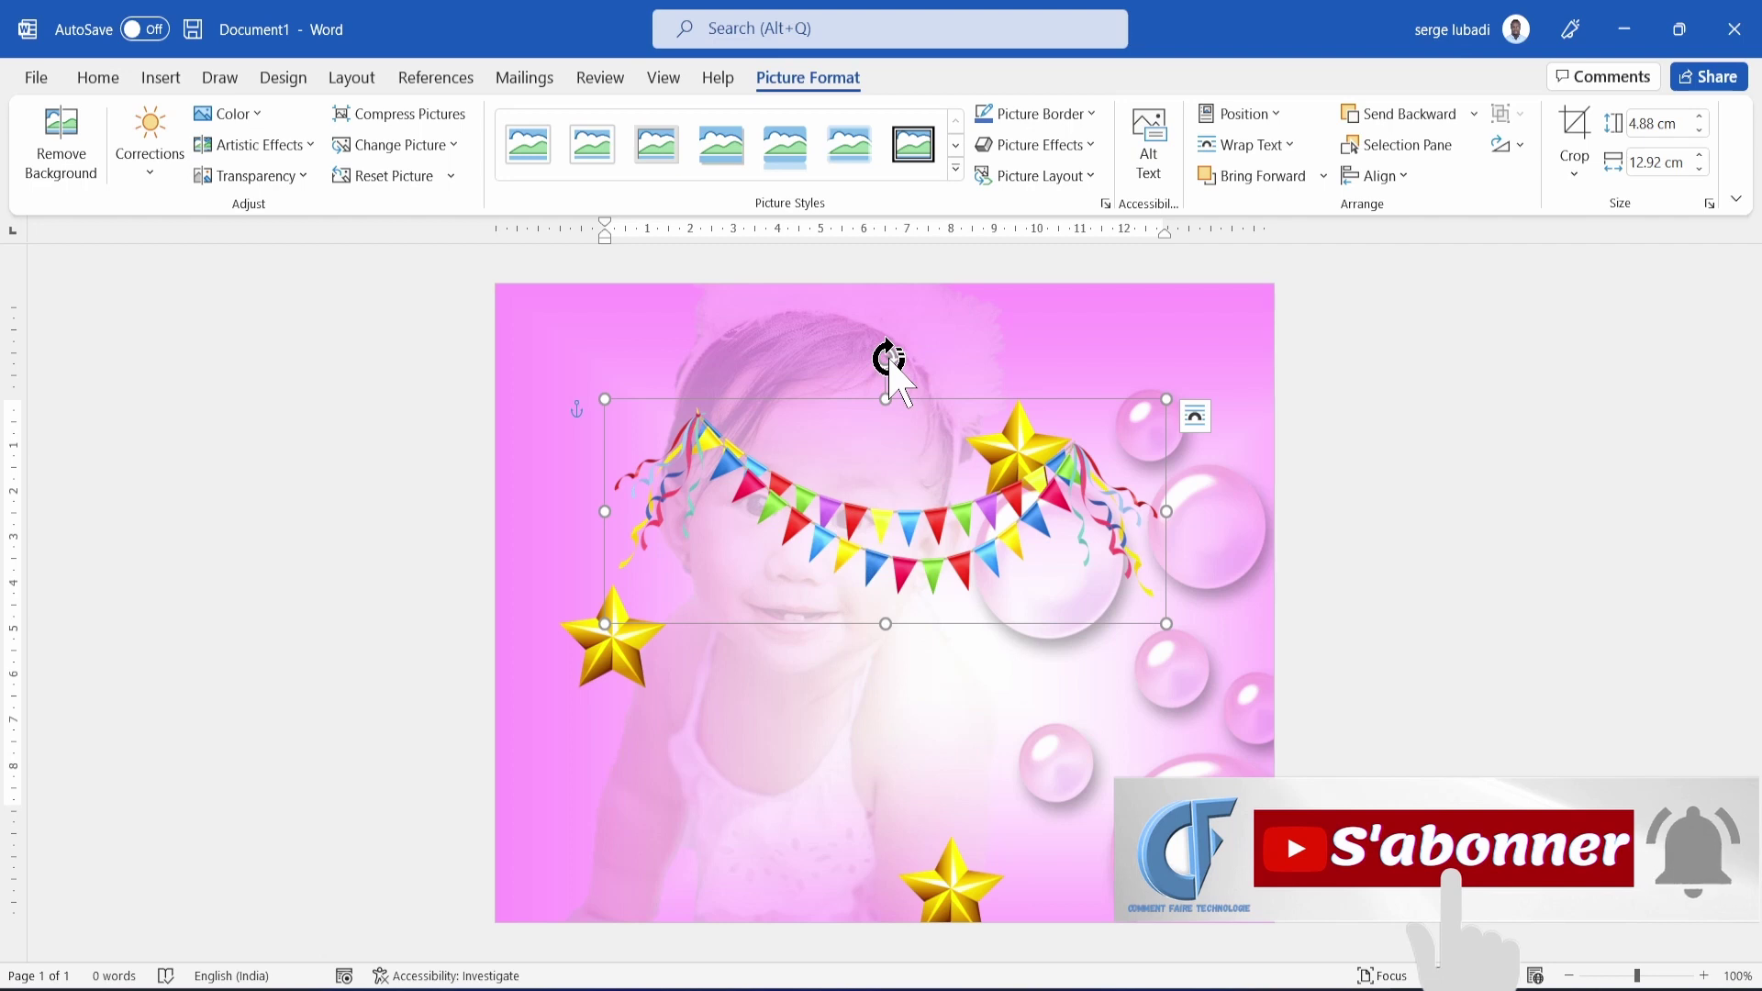
# Rotate the bunting counterclockwise and place it diagonally across the card's upper-left corner, beside the baby's head.
pyautogui.moveTo(888, 358); pyautogui.dragTo(790, 405)
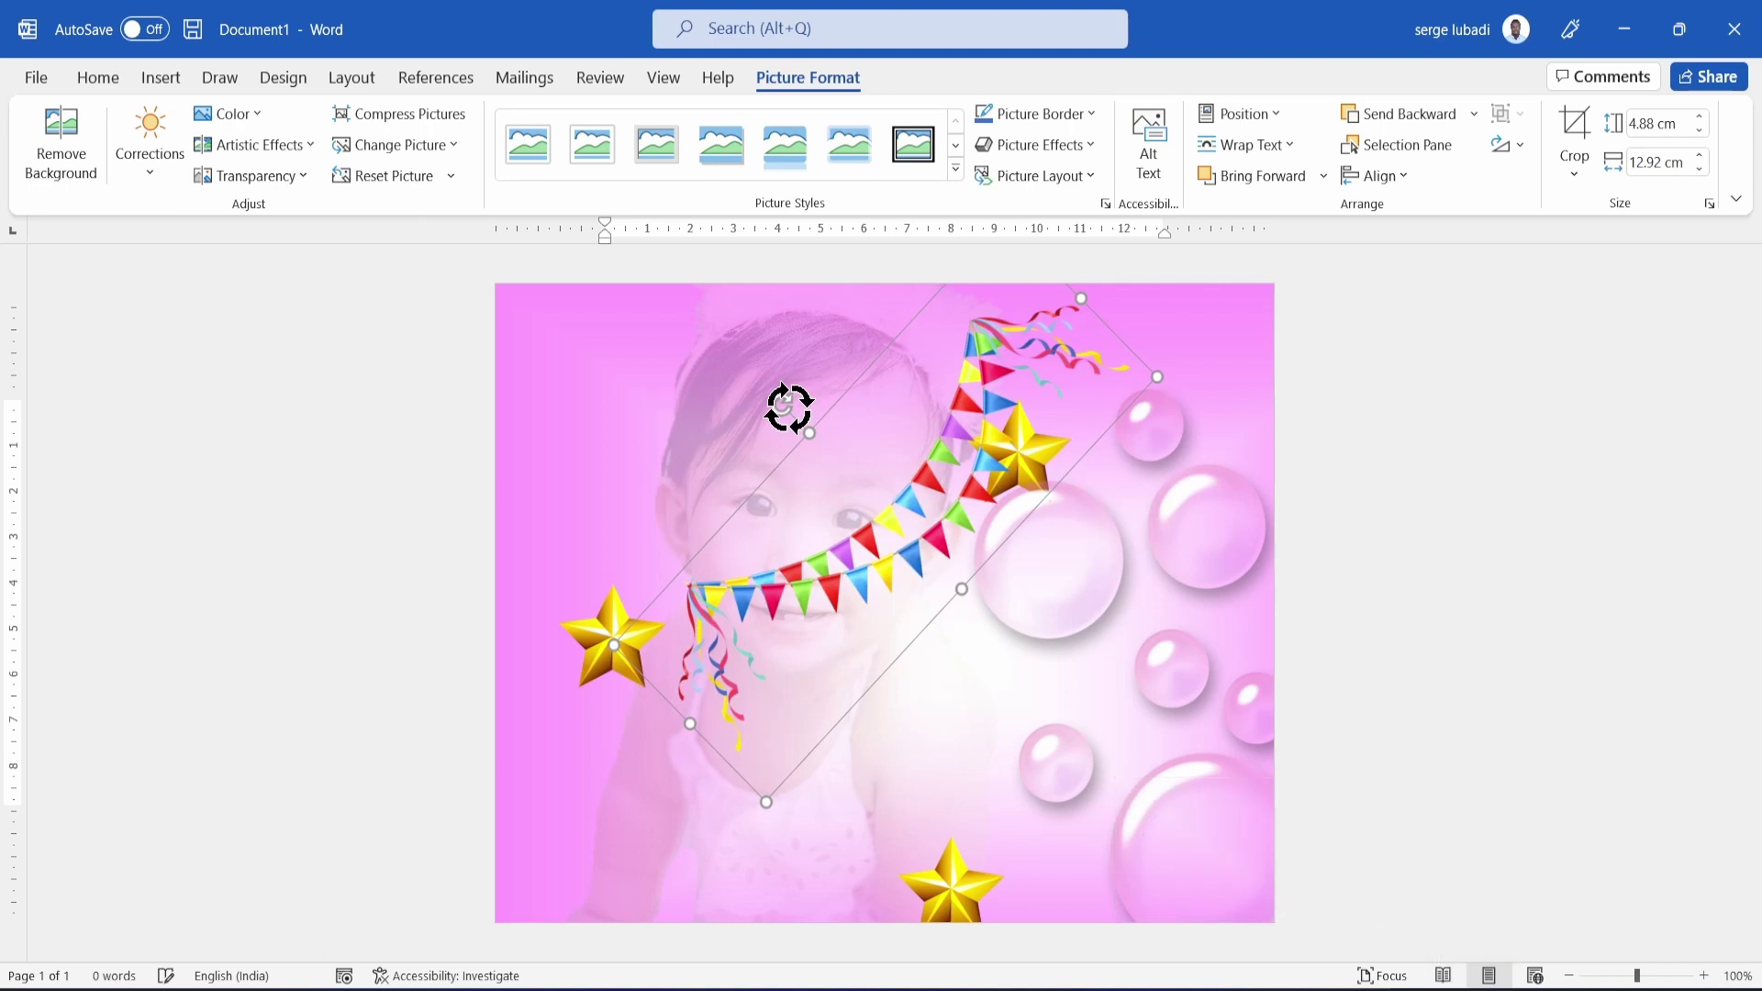
pyautogui.moveTo(789, 408); pyautogui.dragTo(811, 395)
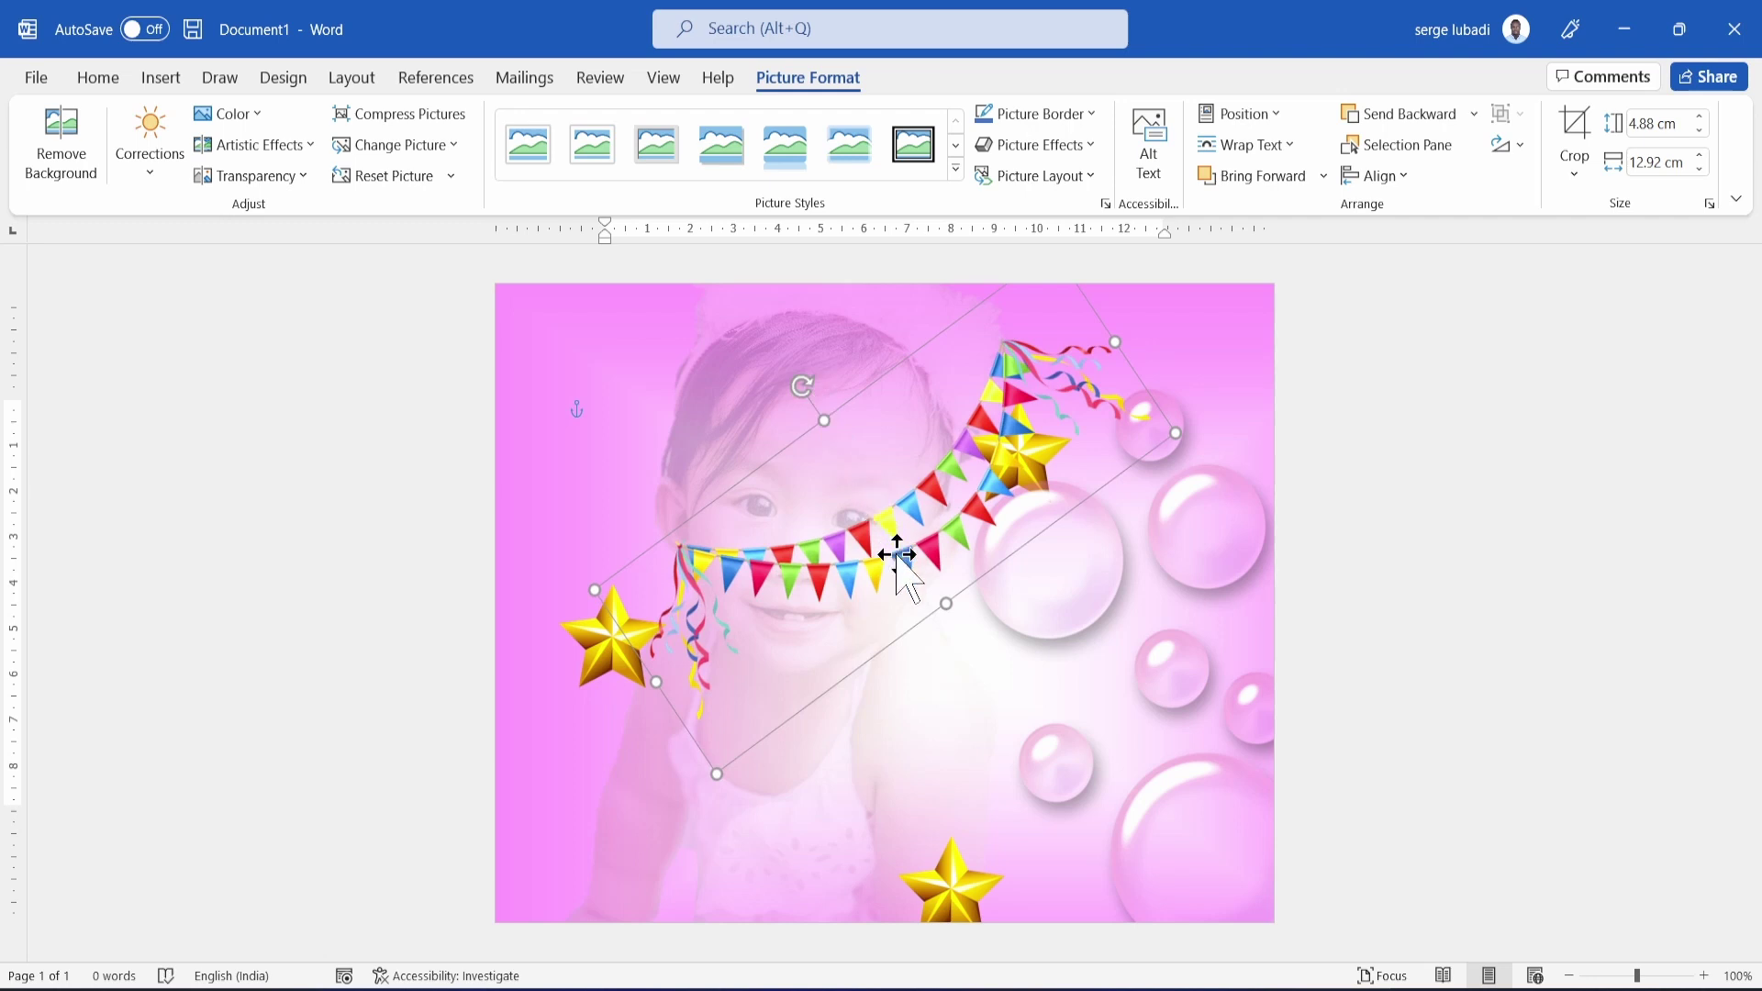
pyautogui.moveTo(898, 554); pyautogui.dragTo(623, 482)
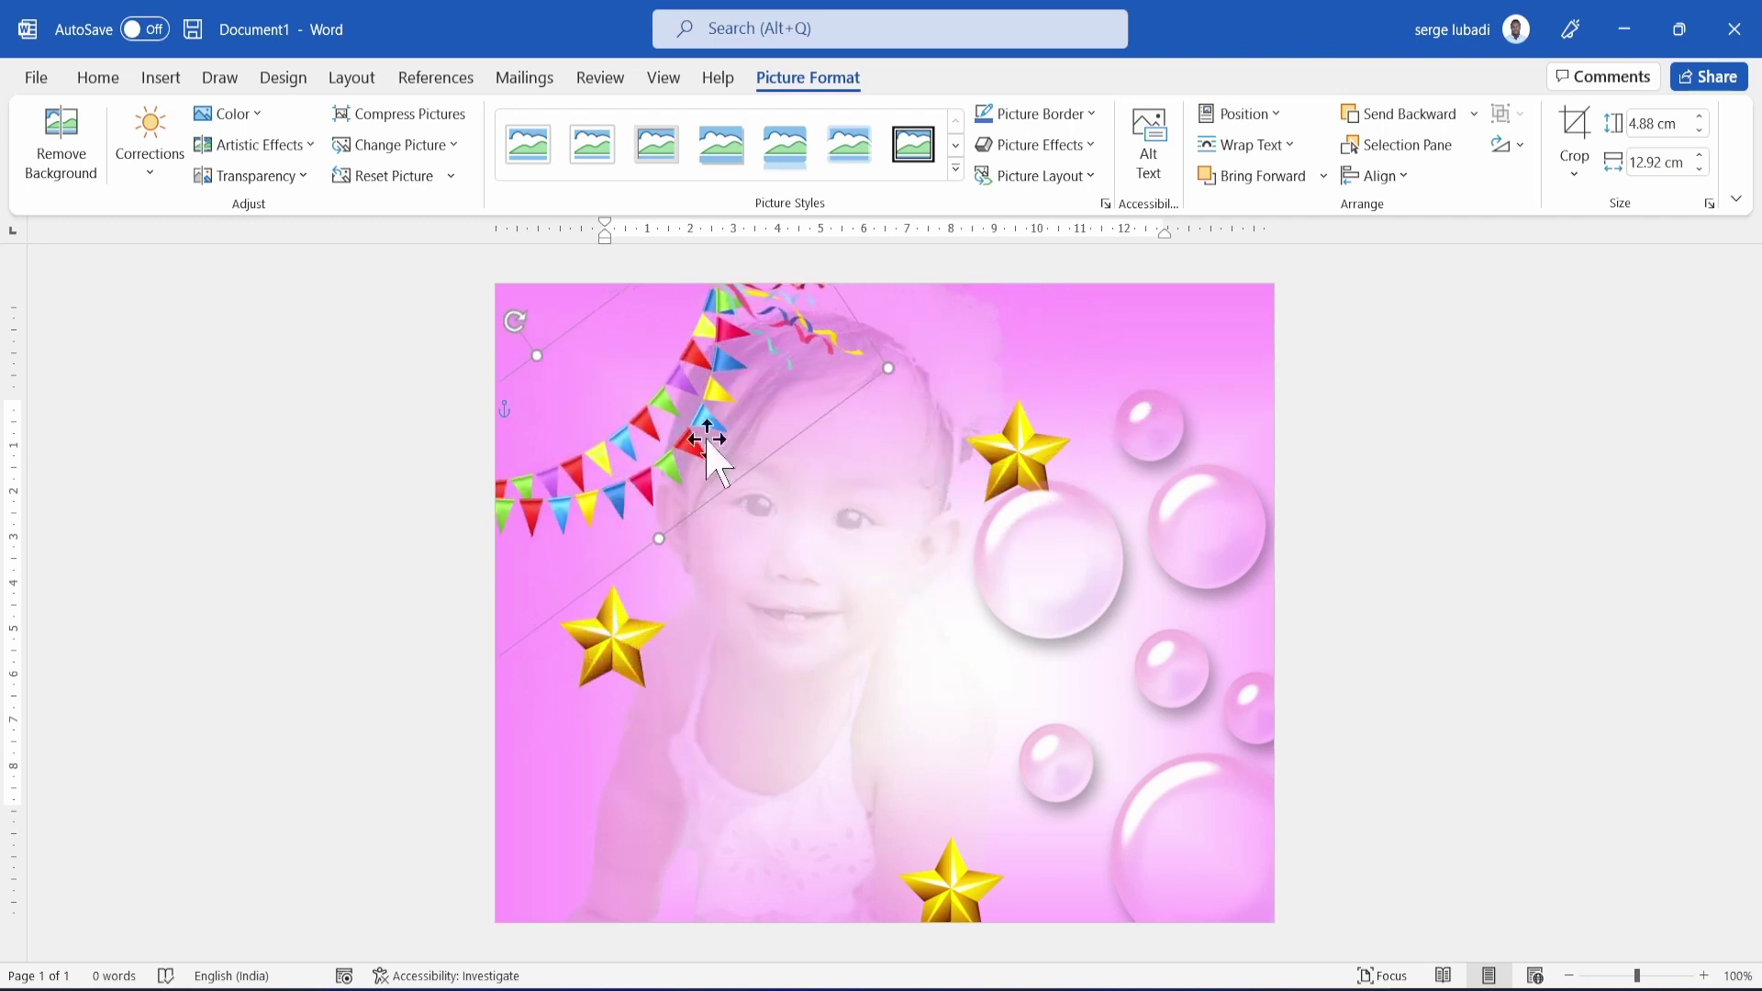
pyautogui.moveTo(712, 394)
pyautogui.mouseDown()
pyautogui.moveTo(692, 394)
pyautogui.moveTo(722, 384)
pyautogui.mouseUp()
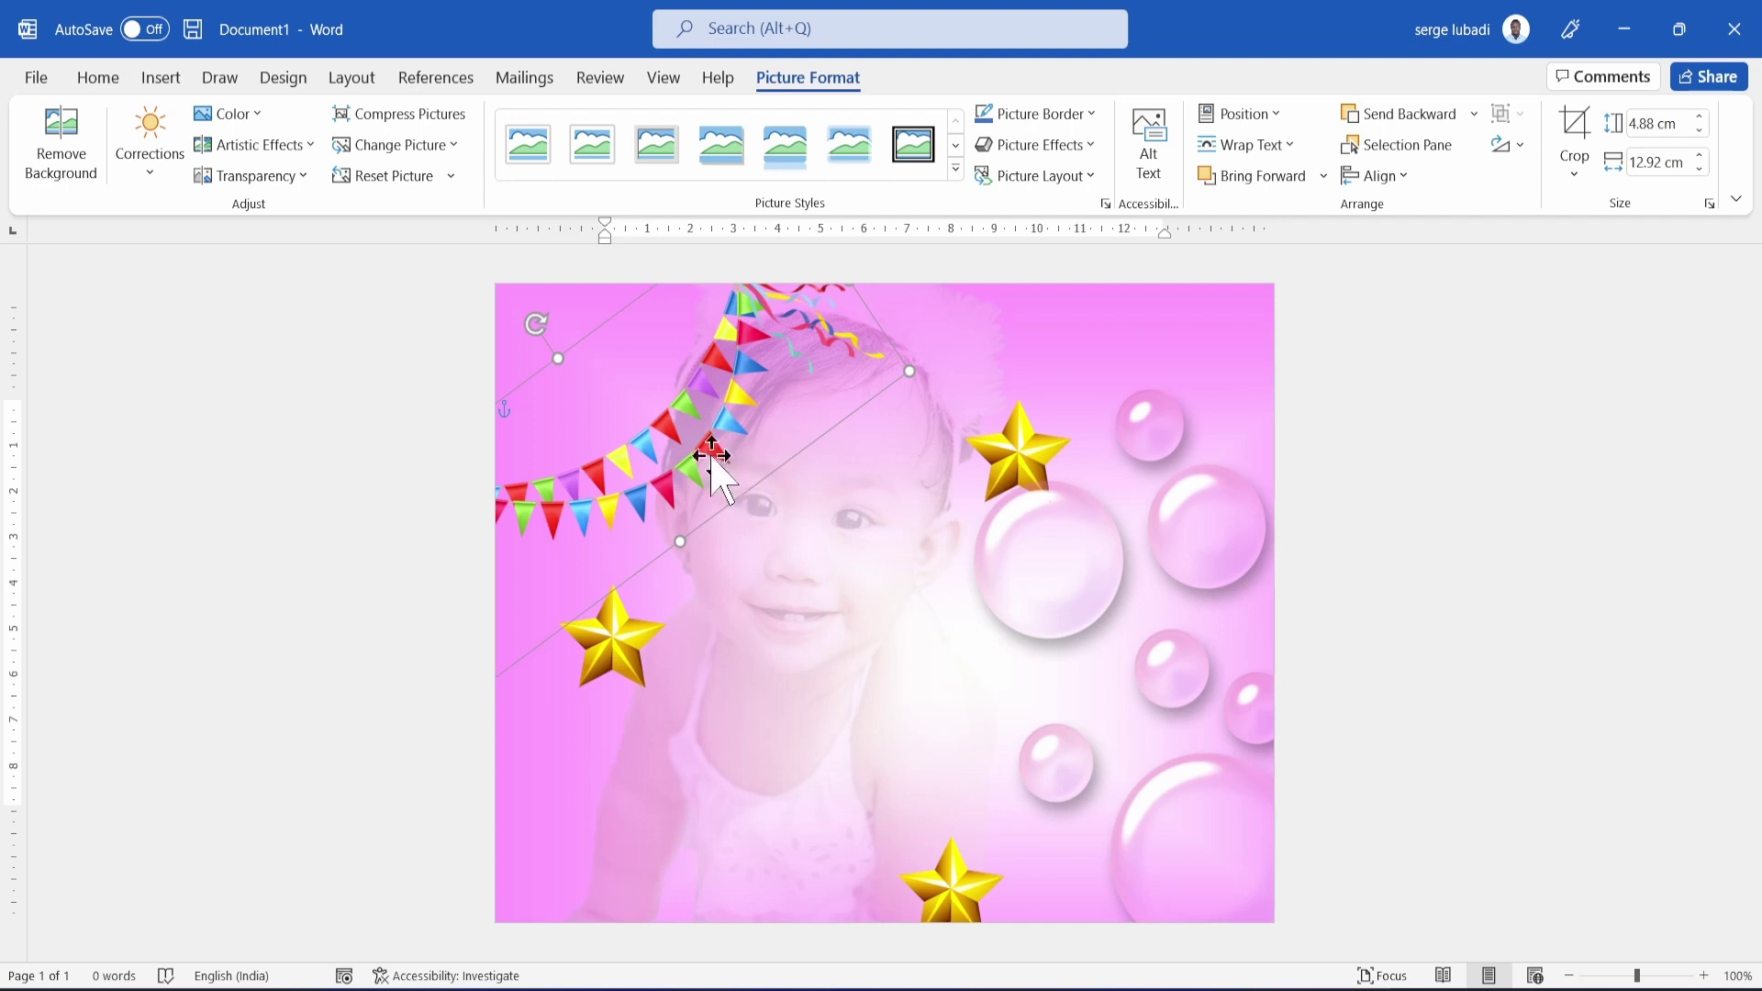
# Set the bunting's transparency to 65%.
pyautogui.click(295, 176)
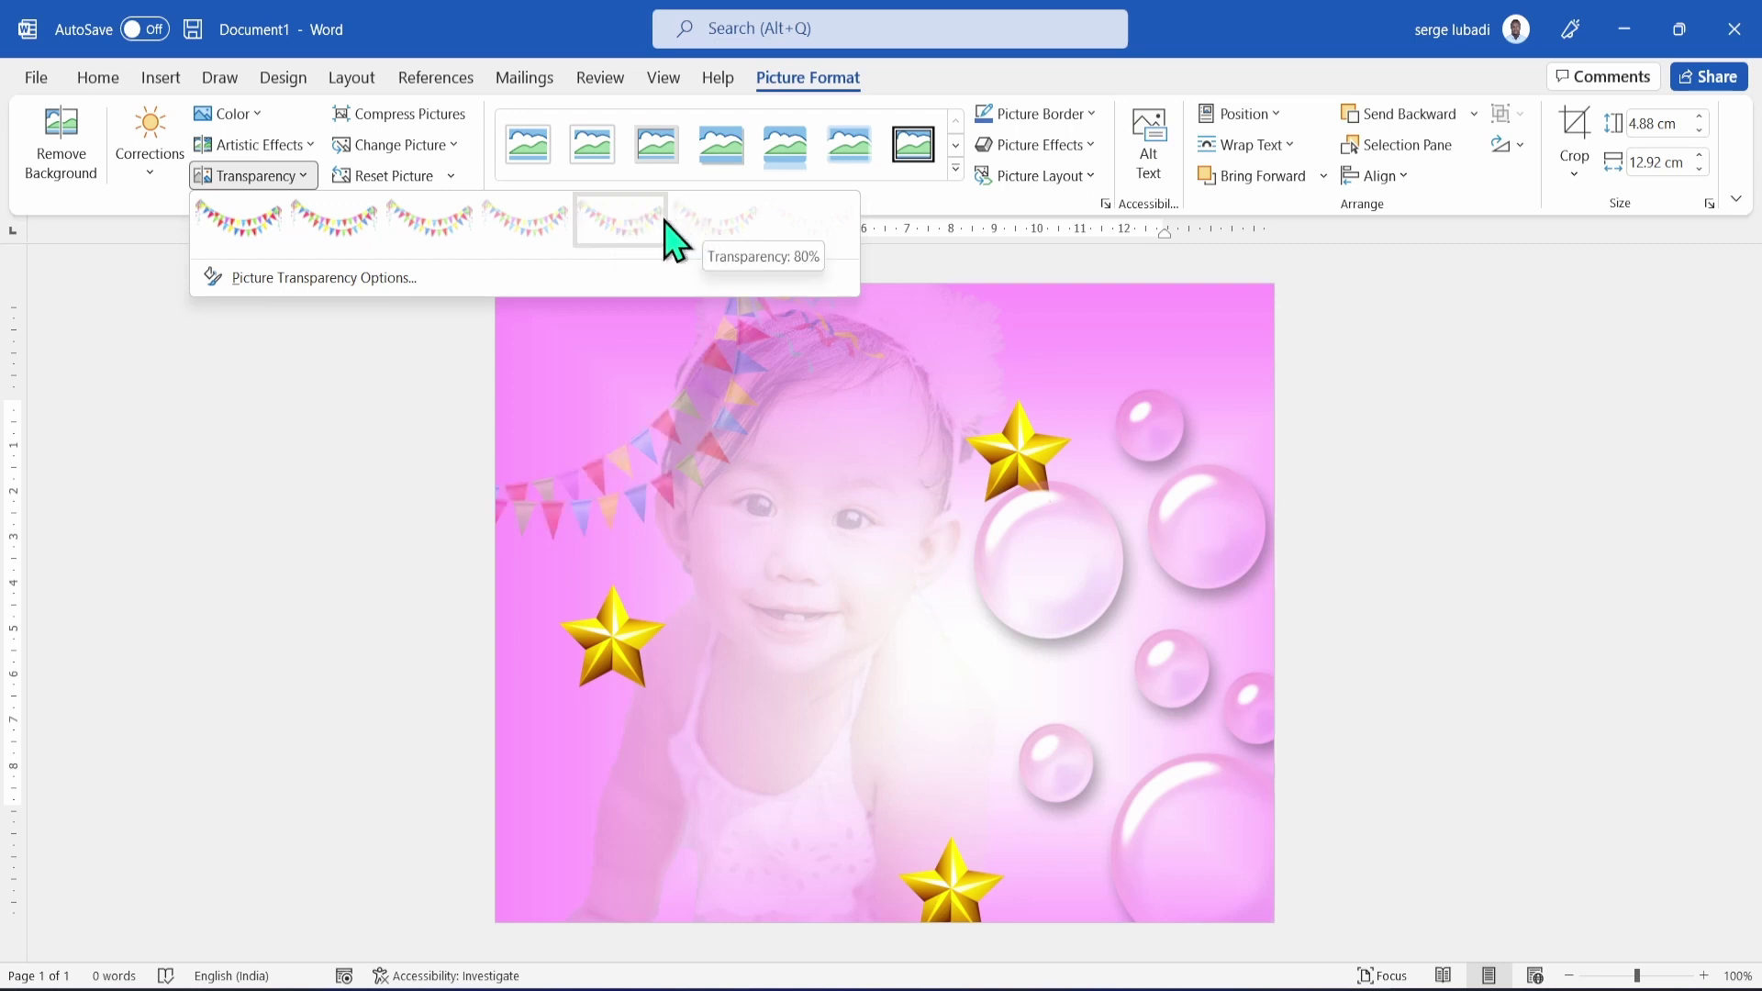
pyautogui.click(651, 241)
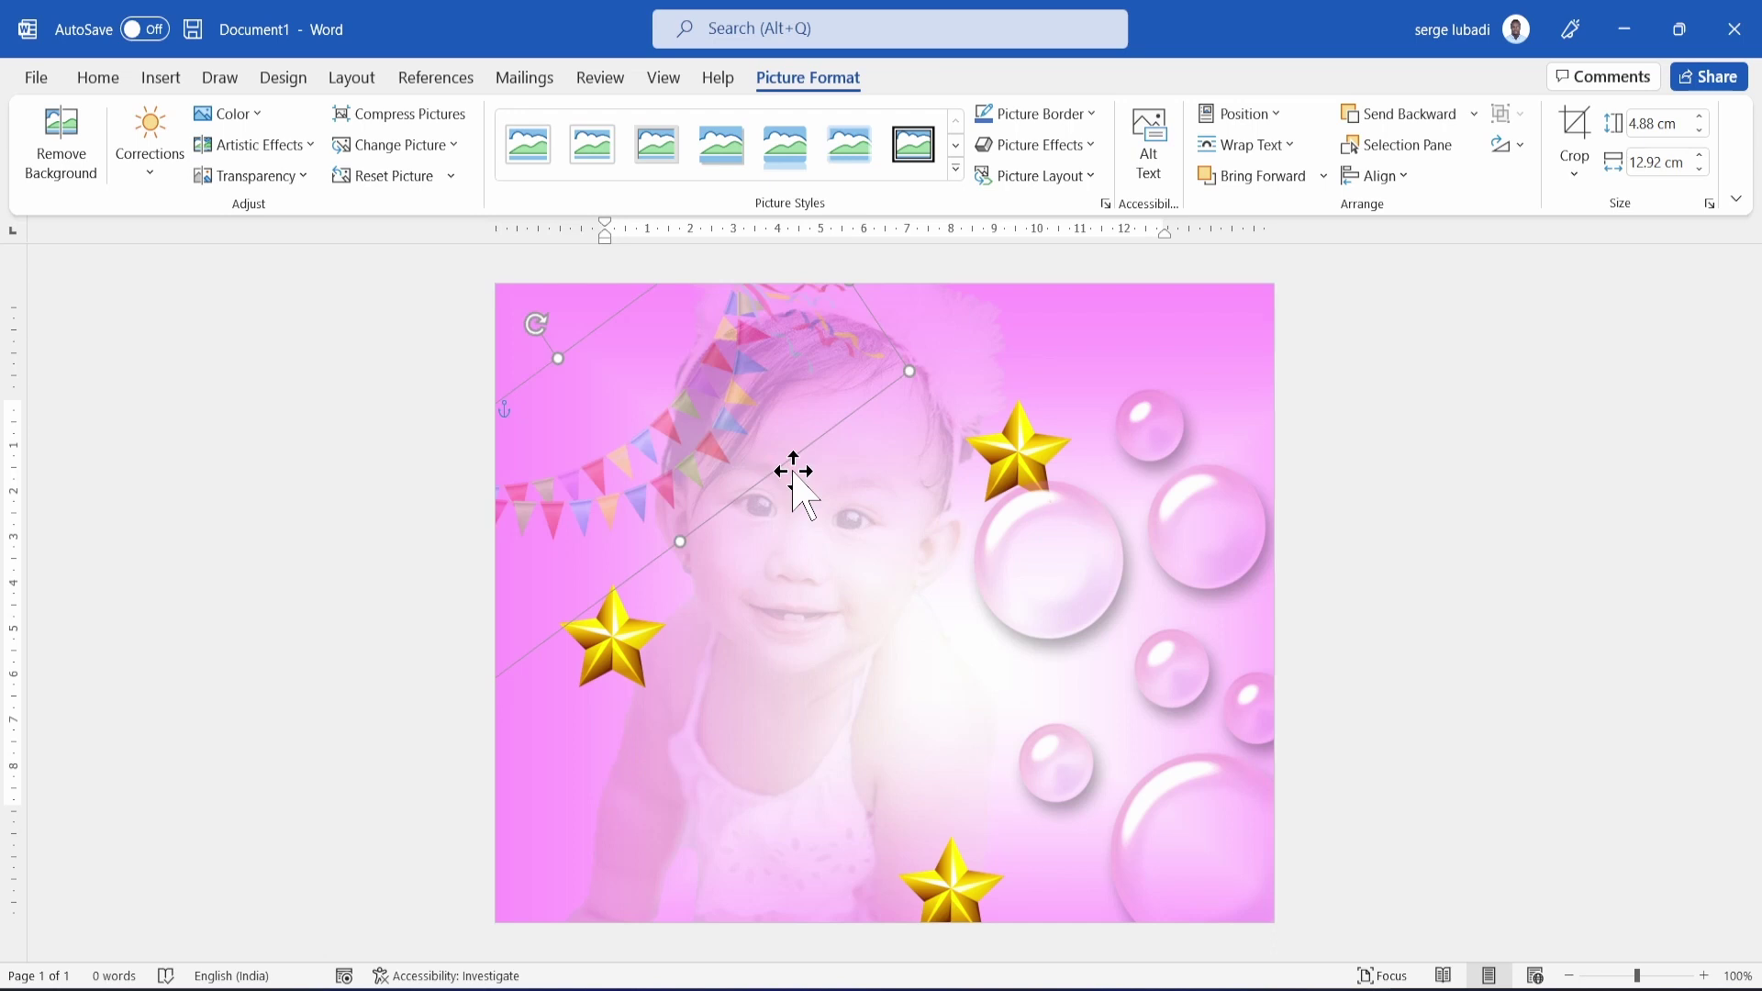
# Insert the balloon picture pngegg (48).png from this device and set its text wrapping to In Front of Text.
pyautogui.click(159, 79)
pyautogui.click(254, 173)
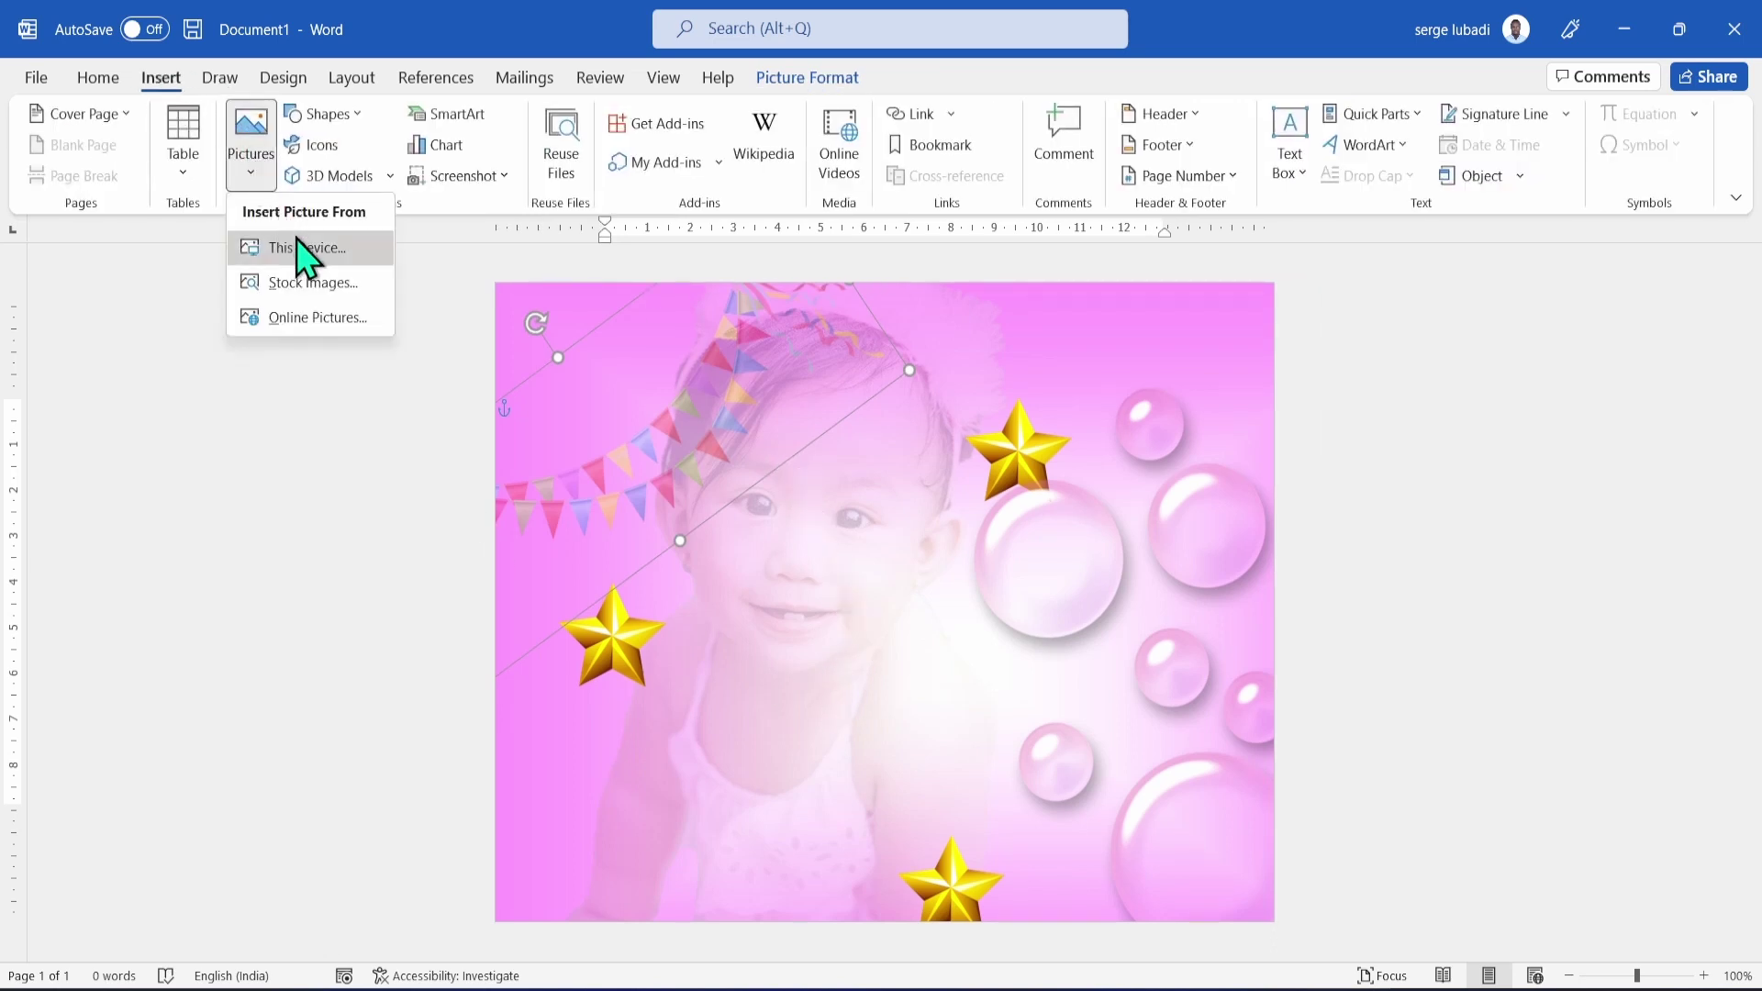
pyautogui.click(296, 246)
pyautogui.doubleClick(539, 274)
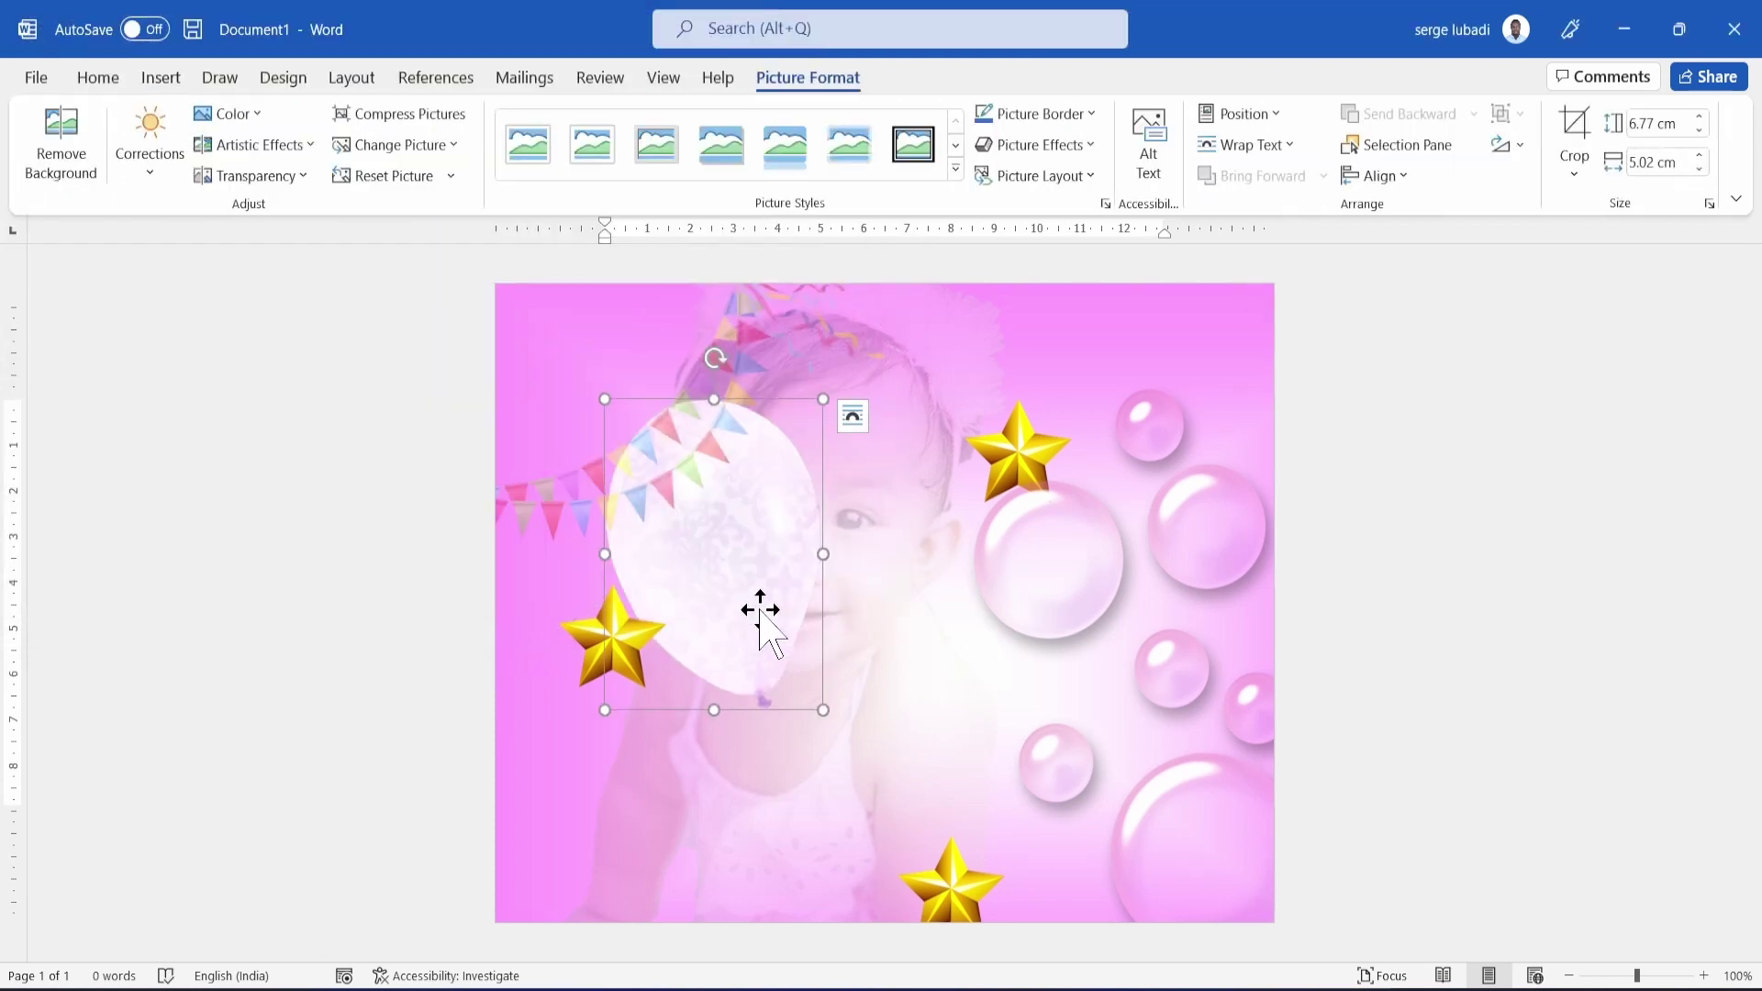
pyautogui.click(853, 415)
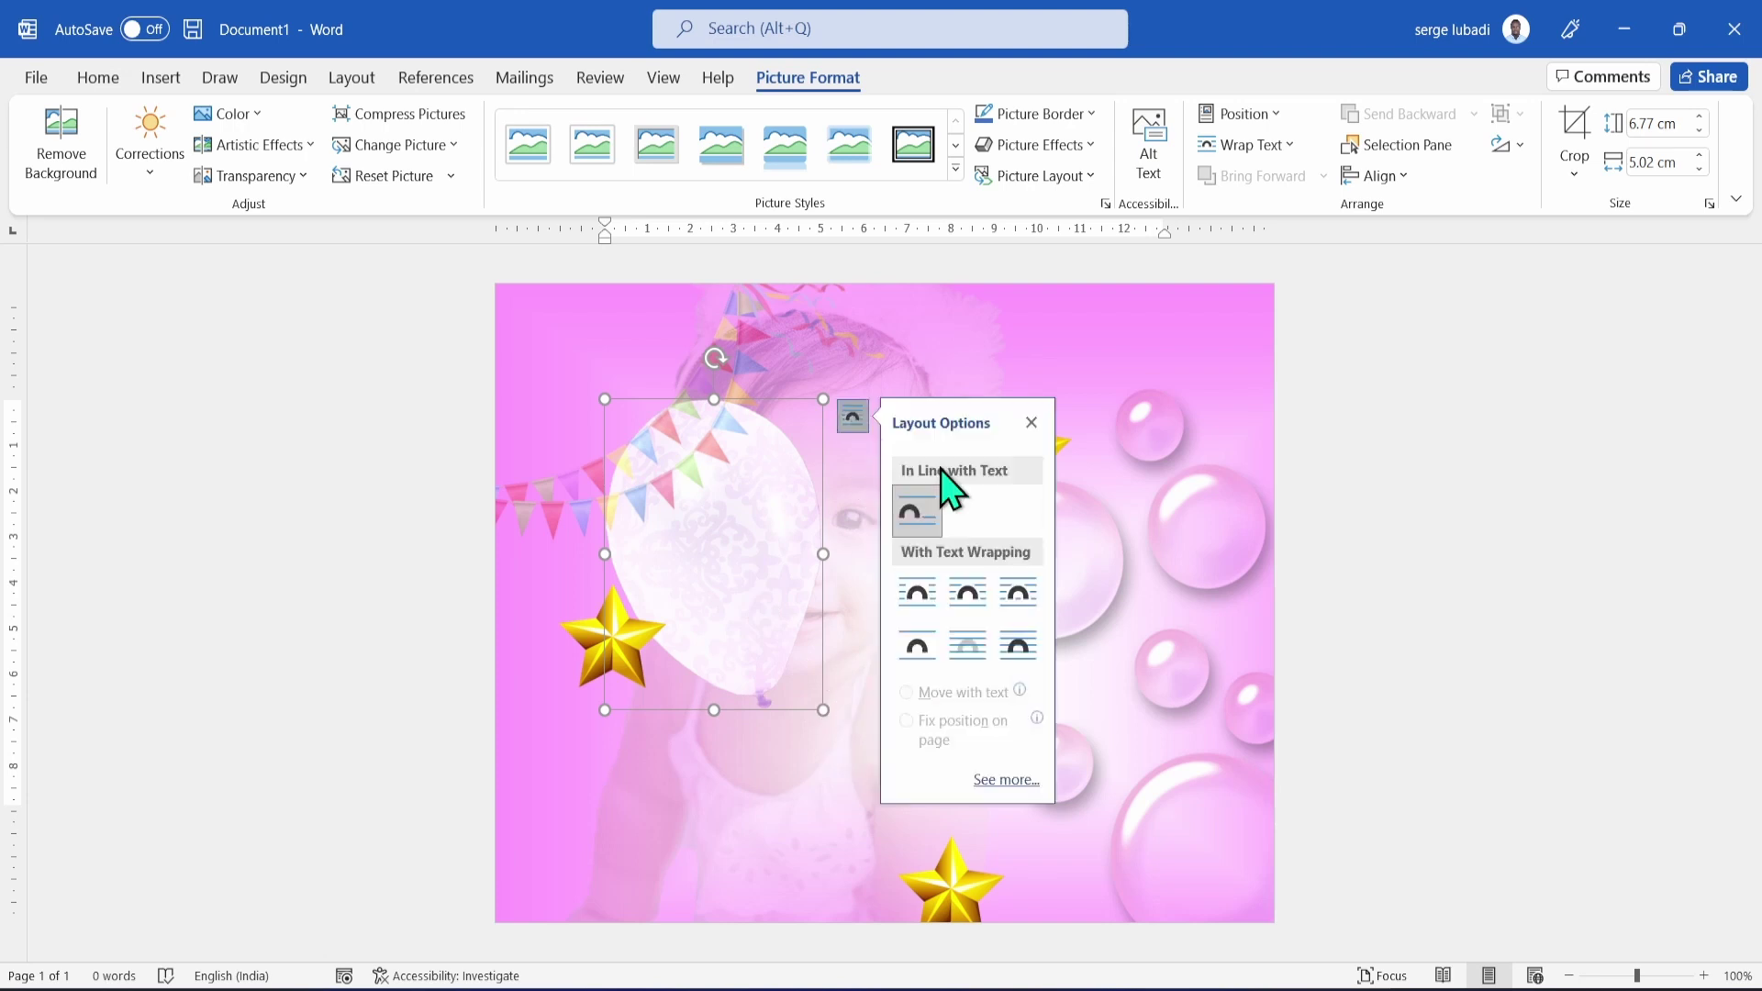
pyautogui.click(1019, 653)
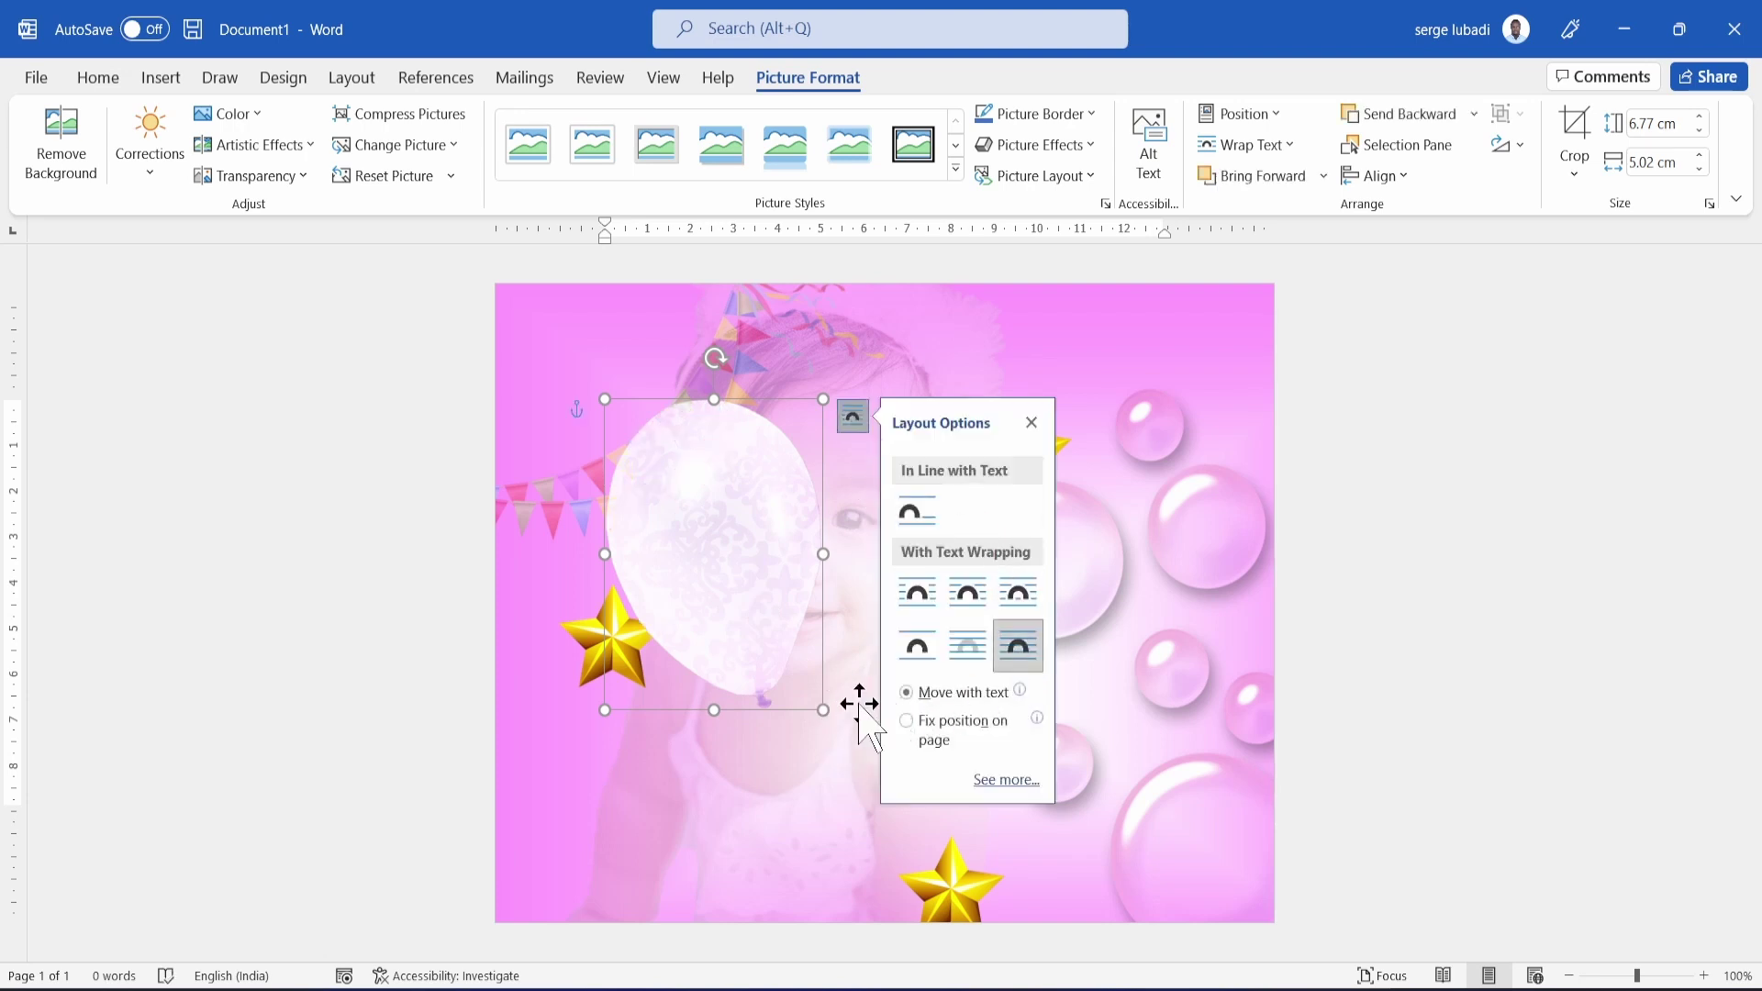
# Enlarge the balloon to about 9.48 cm high by 7.03 cm wide and tilt it slightly clockwise.
pyautogui.moveTo(823, 709); pyautogui.dragTo(910, 835)
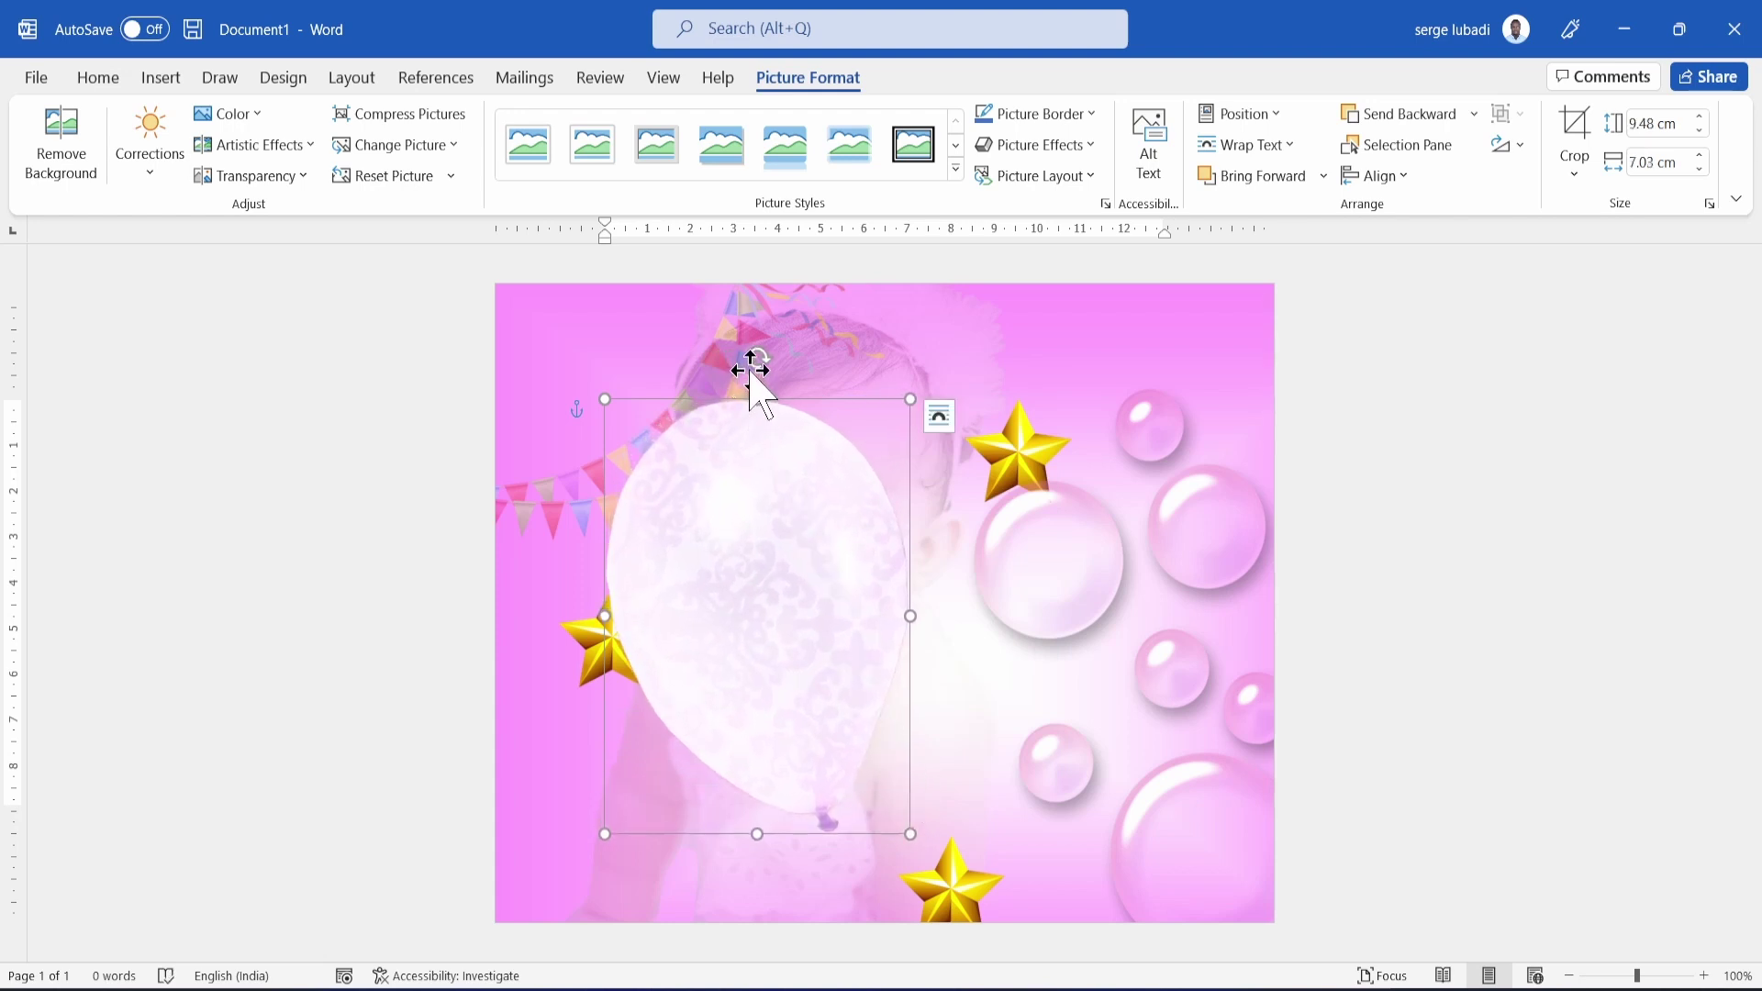
pyautogui.moveTo(751, 365); pyautogui.dragTo(800, 362)
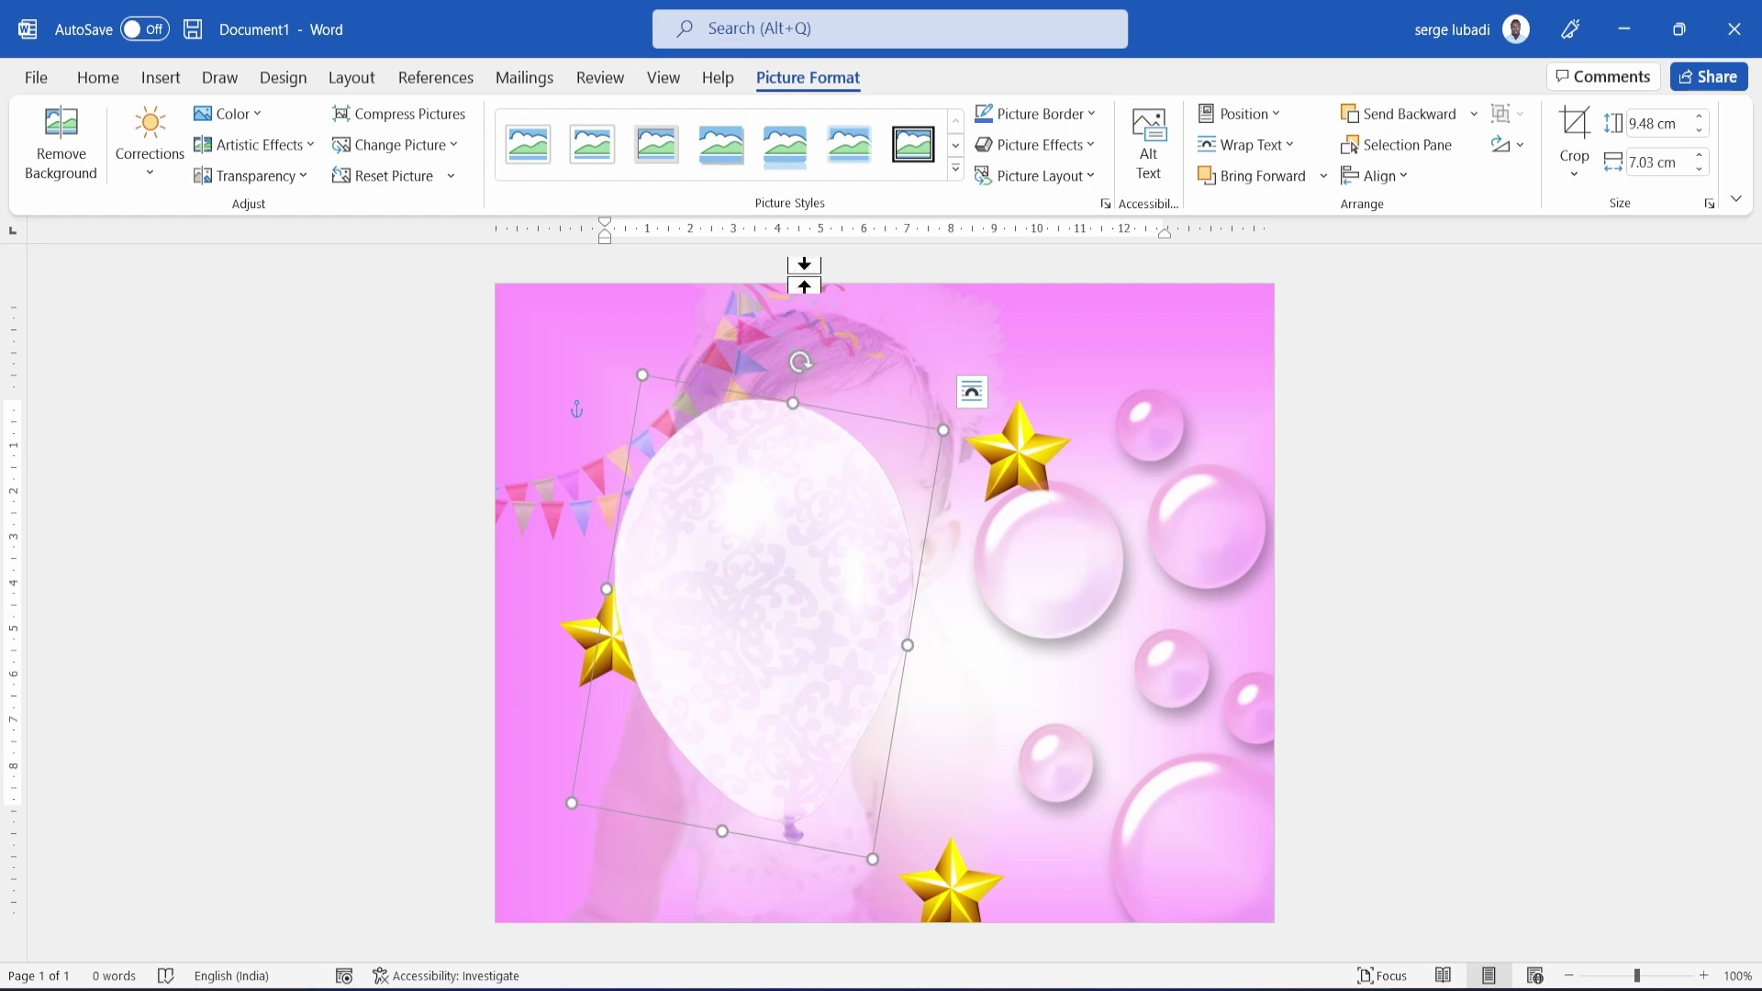
# Apply the drop-shadow picture style to the balloon and move it partly off the card's upper-left edge.
pyautogui.click(737, 163)
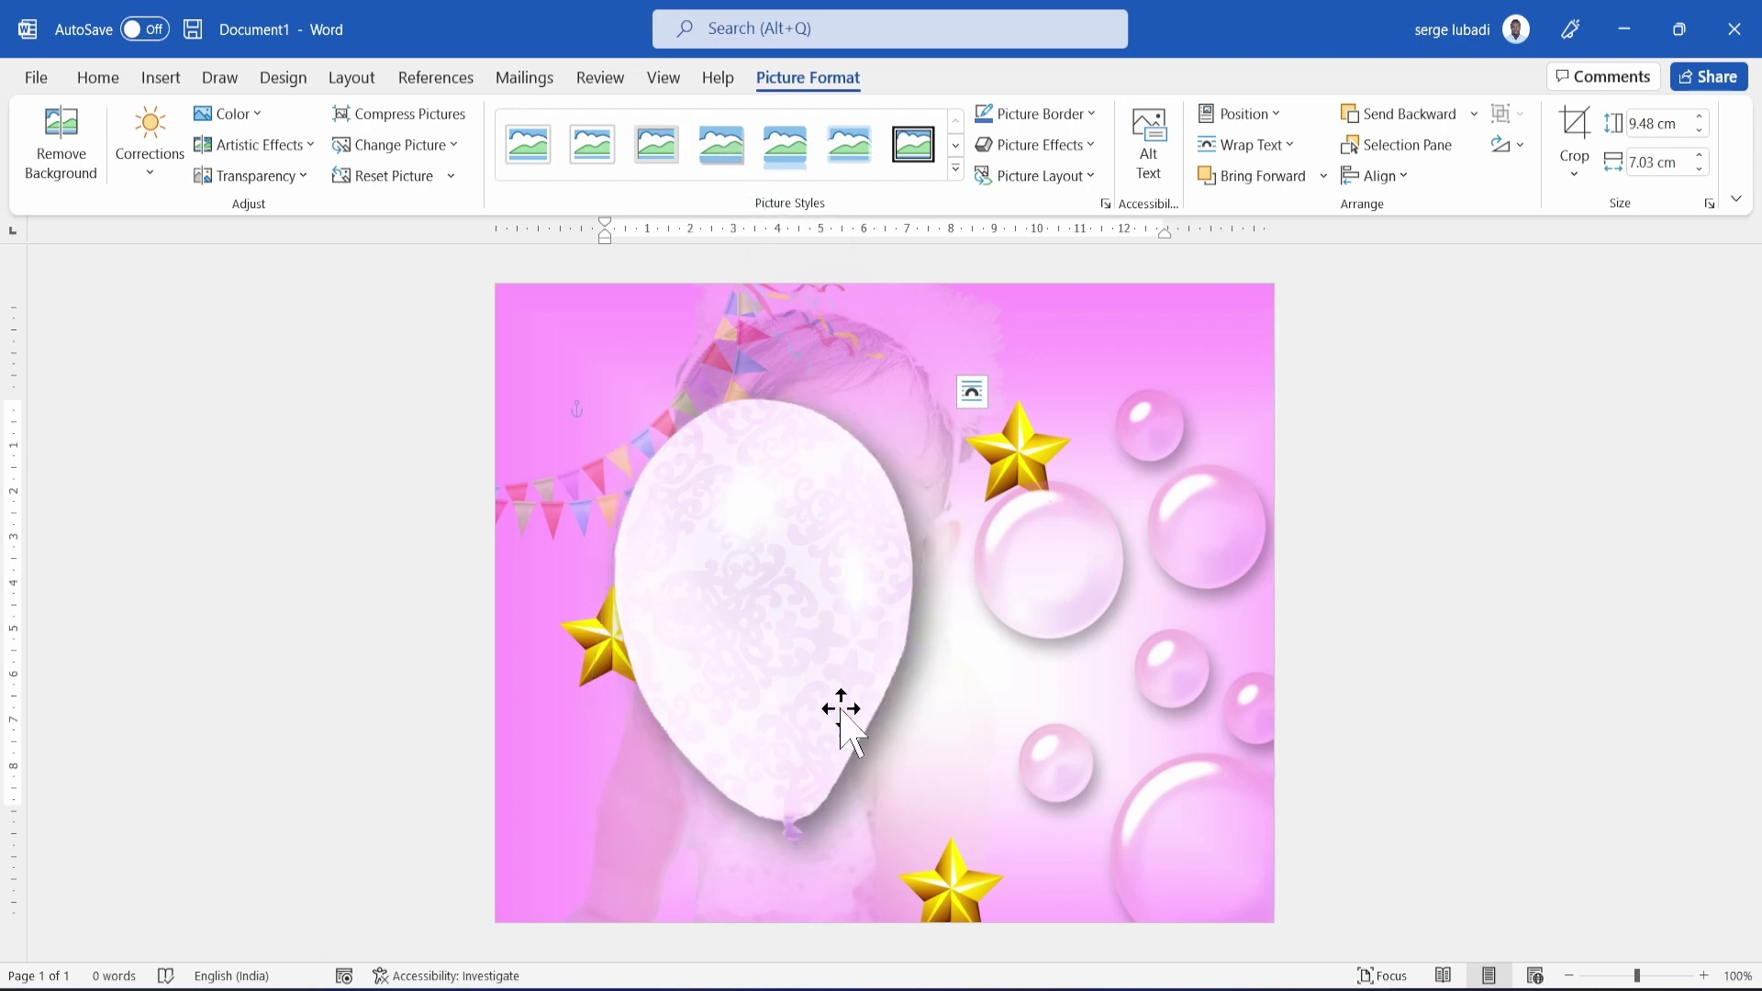
pyautogui.moveTo(838, 712); pyautogui.dragTo(541, 588)
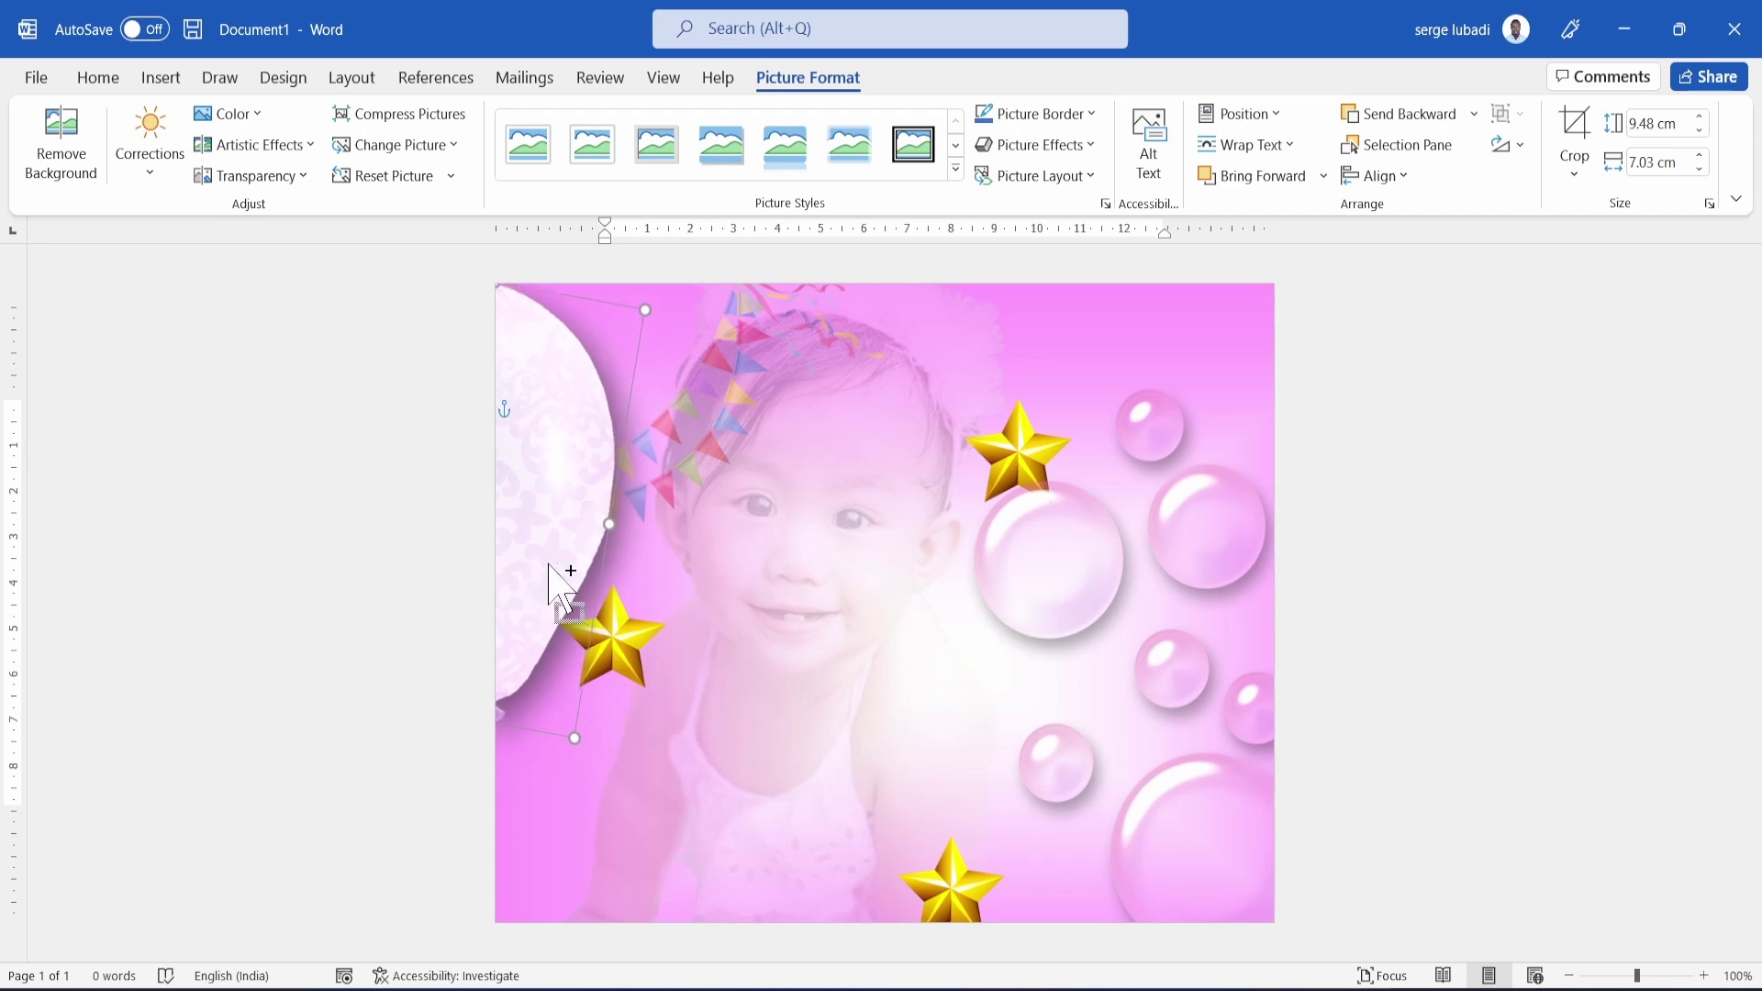
# Copy the balloon into the card's lower-left corner as a small one, about 3.9 by 2.89 cm, with 50% transparency.
pyautogui.moveTo(549, 566); pyautogui.dragTo(873, 719)
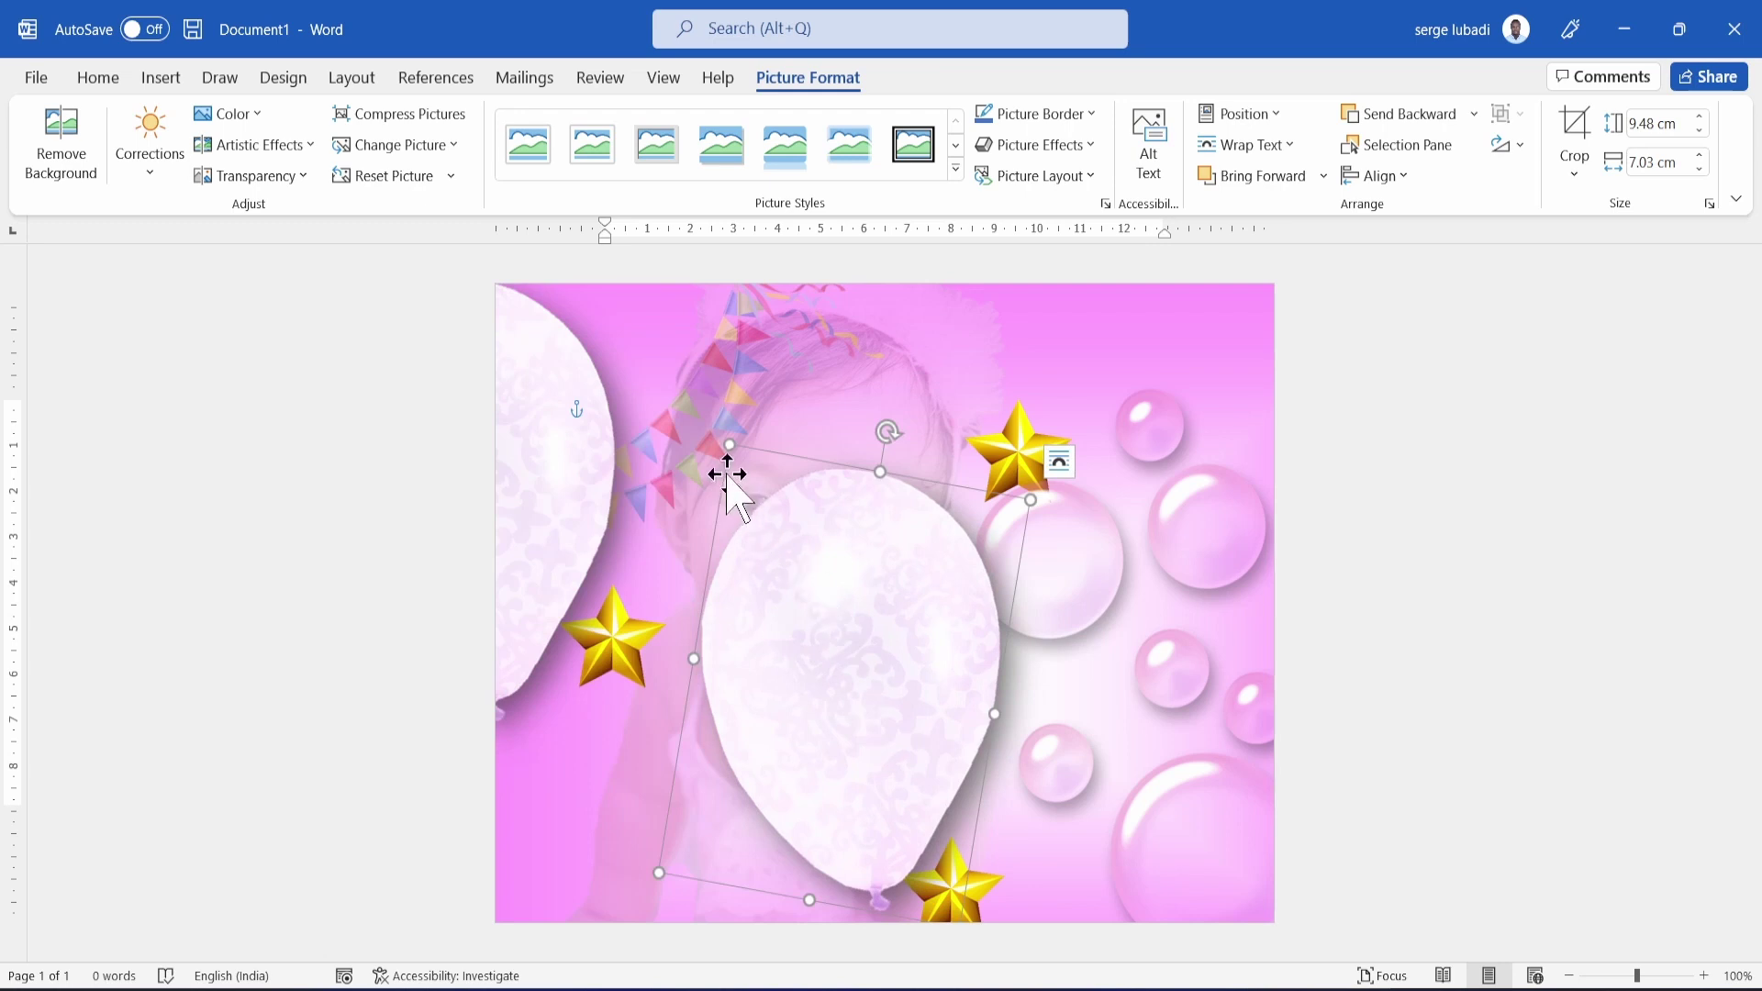
pyautogui.moveTo(729, 443); pyautogui.dragTo(529, 771)
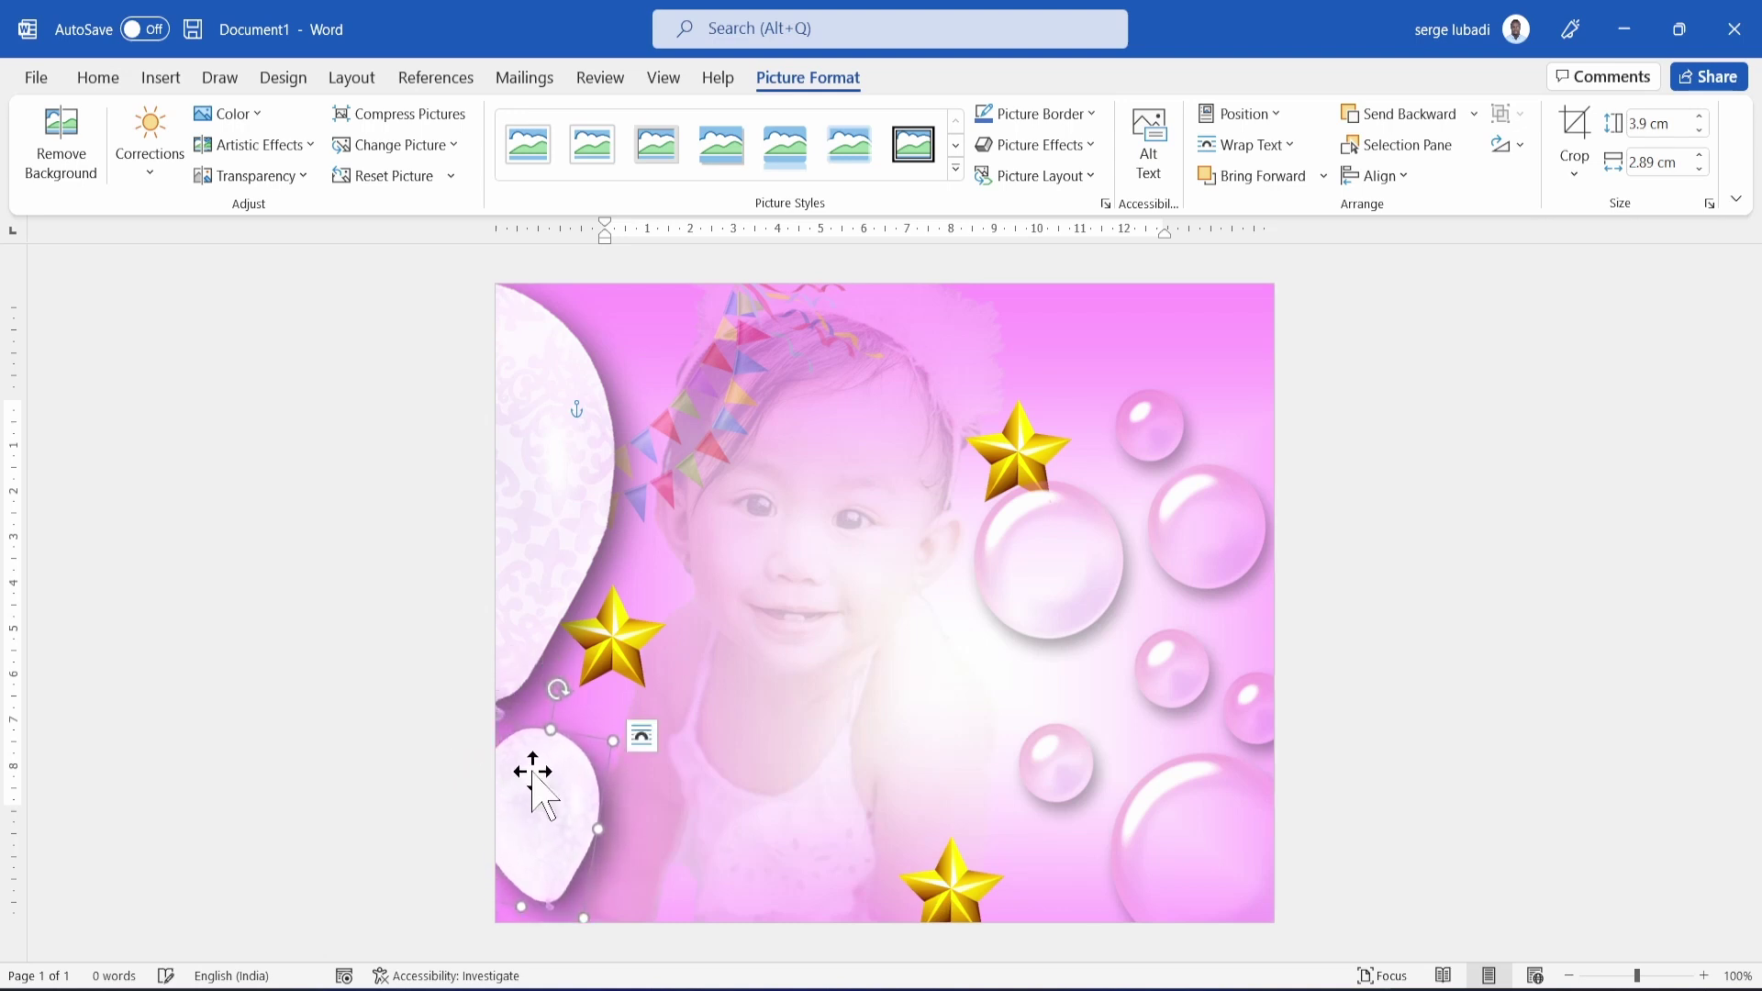
pyautogui.click(298, 184)
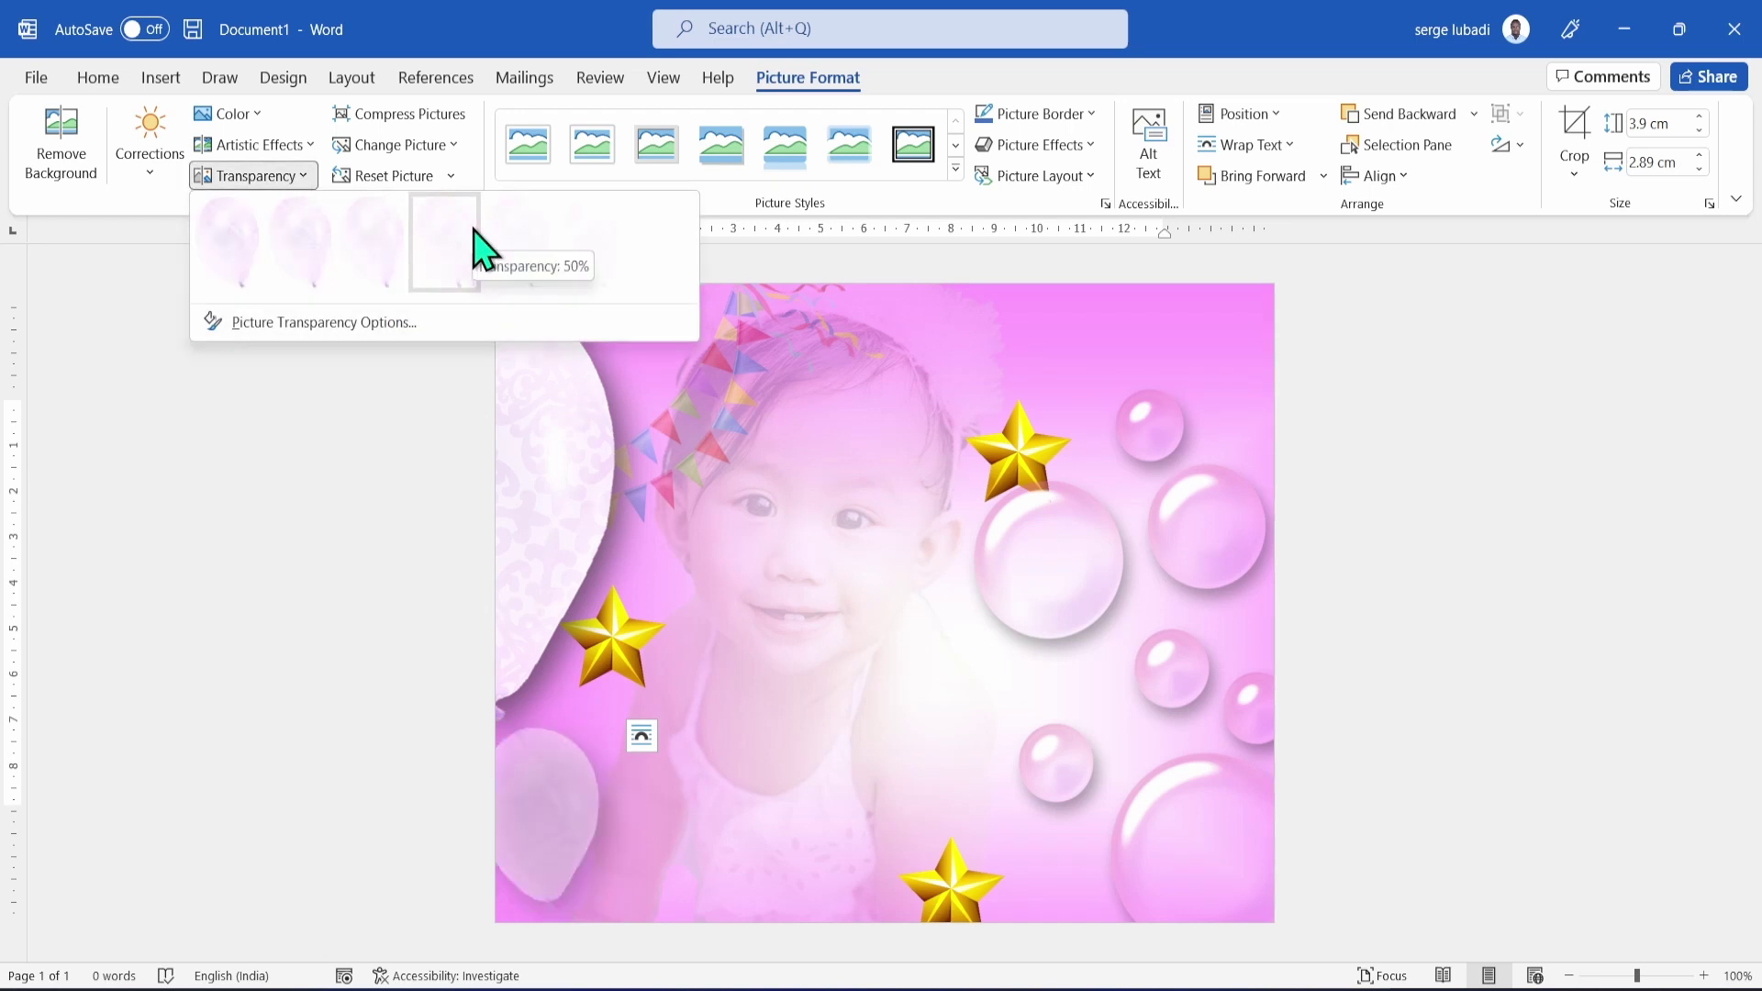
pyautogui.click(473, 232)
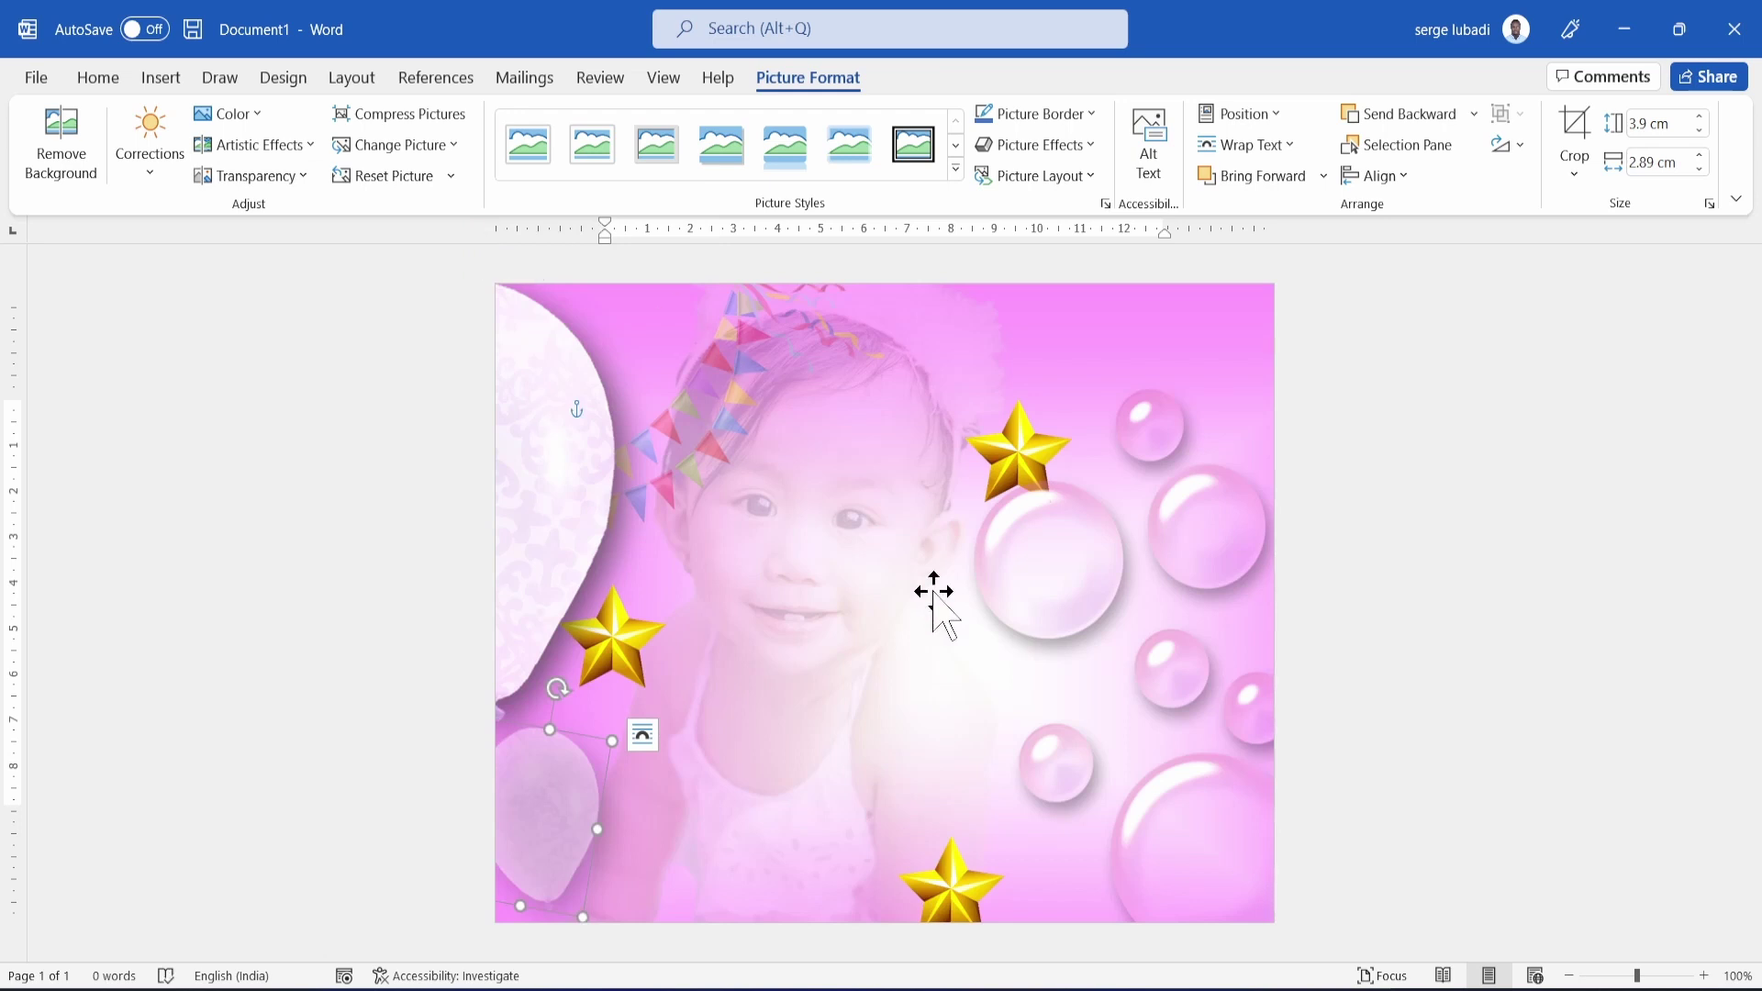
# Copy the large balloon to the card's bottom edge and enlarge the copy to about 15.96 cm high by 11.83 cm wide.
pyautogui.click(564, 443)
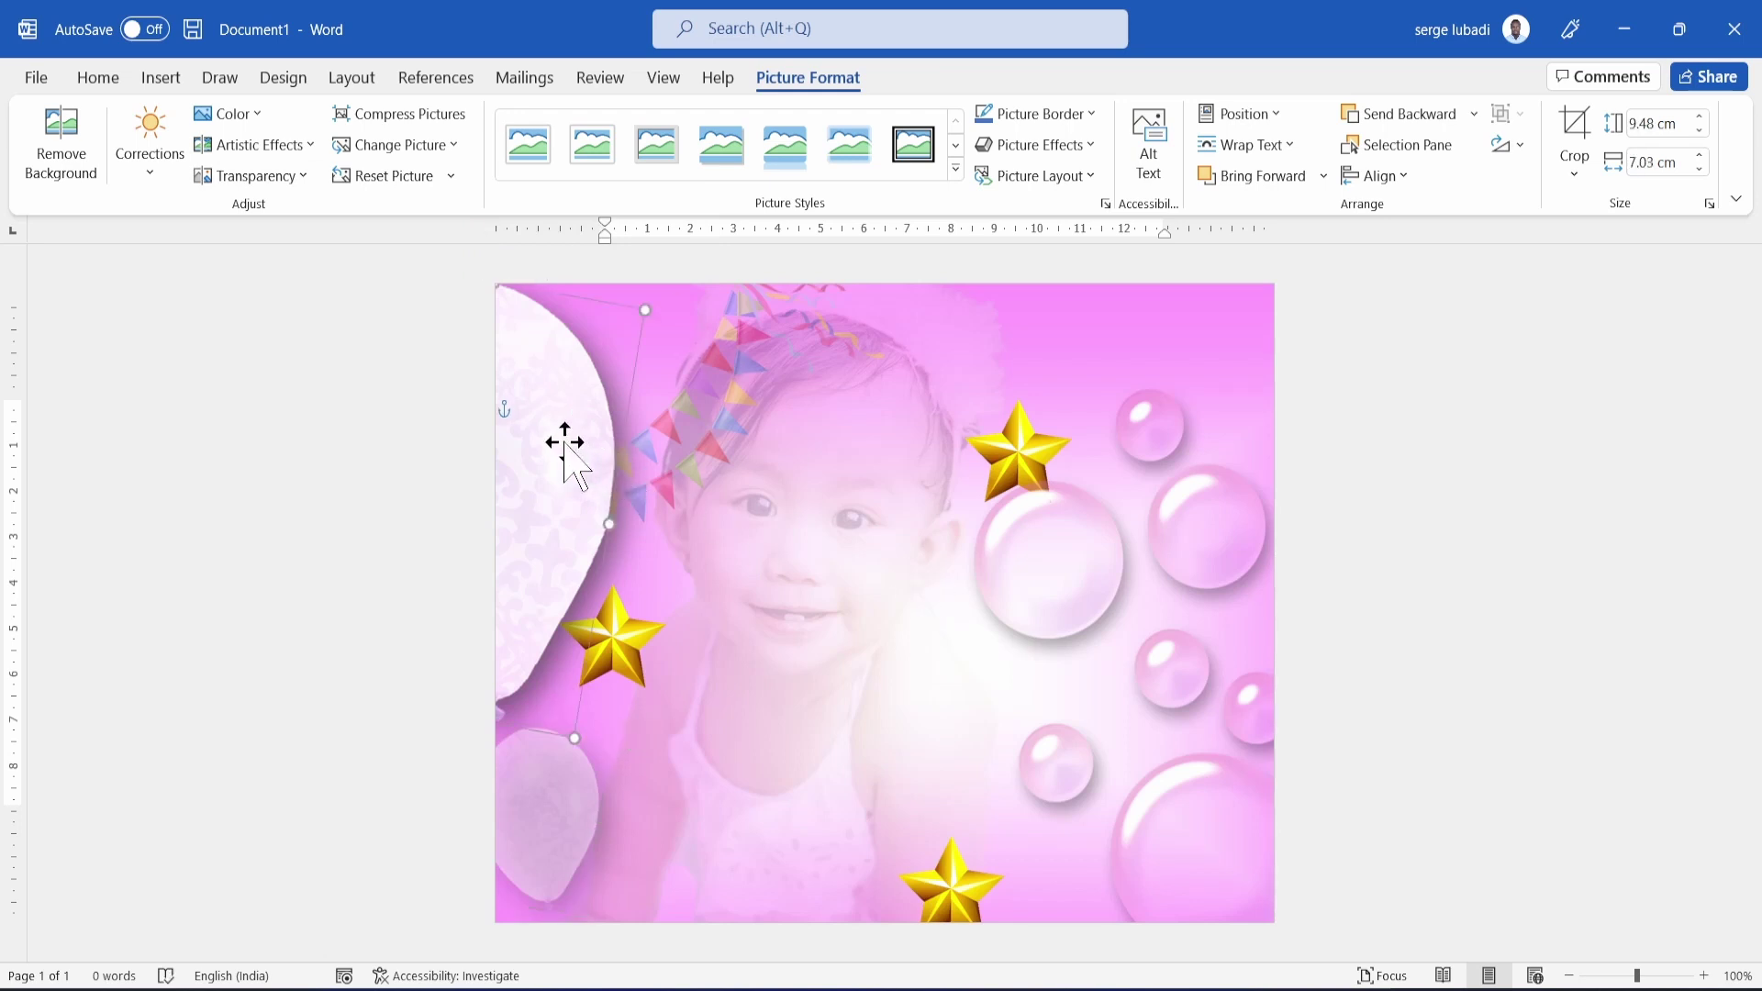
pyautogui.moveTo(564, 442); pyautogui.dragTo(1055, 630)
pyautogui.moveTo(880, 441); pyautogui.dragTo(1000, 865)
pyautogui.moveTo(727, 877); pyautogui.dragTo(857, 885)
# Shift the lowest star to the right side of the bottom balloon and move the bubbles slightly up and right.
pyautogui.click(1015, 838)
pyautogui.click(1015, 837)
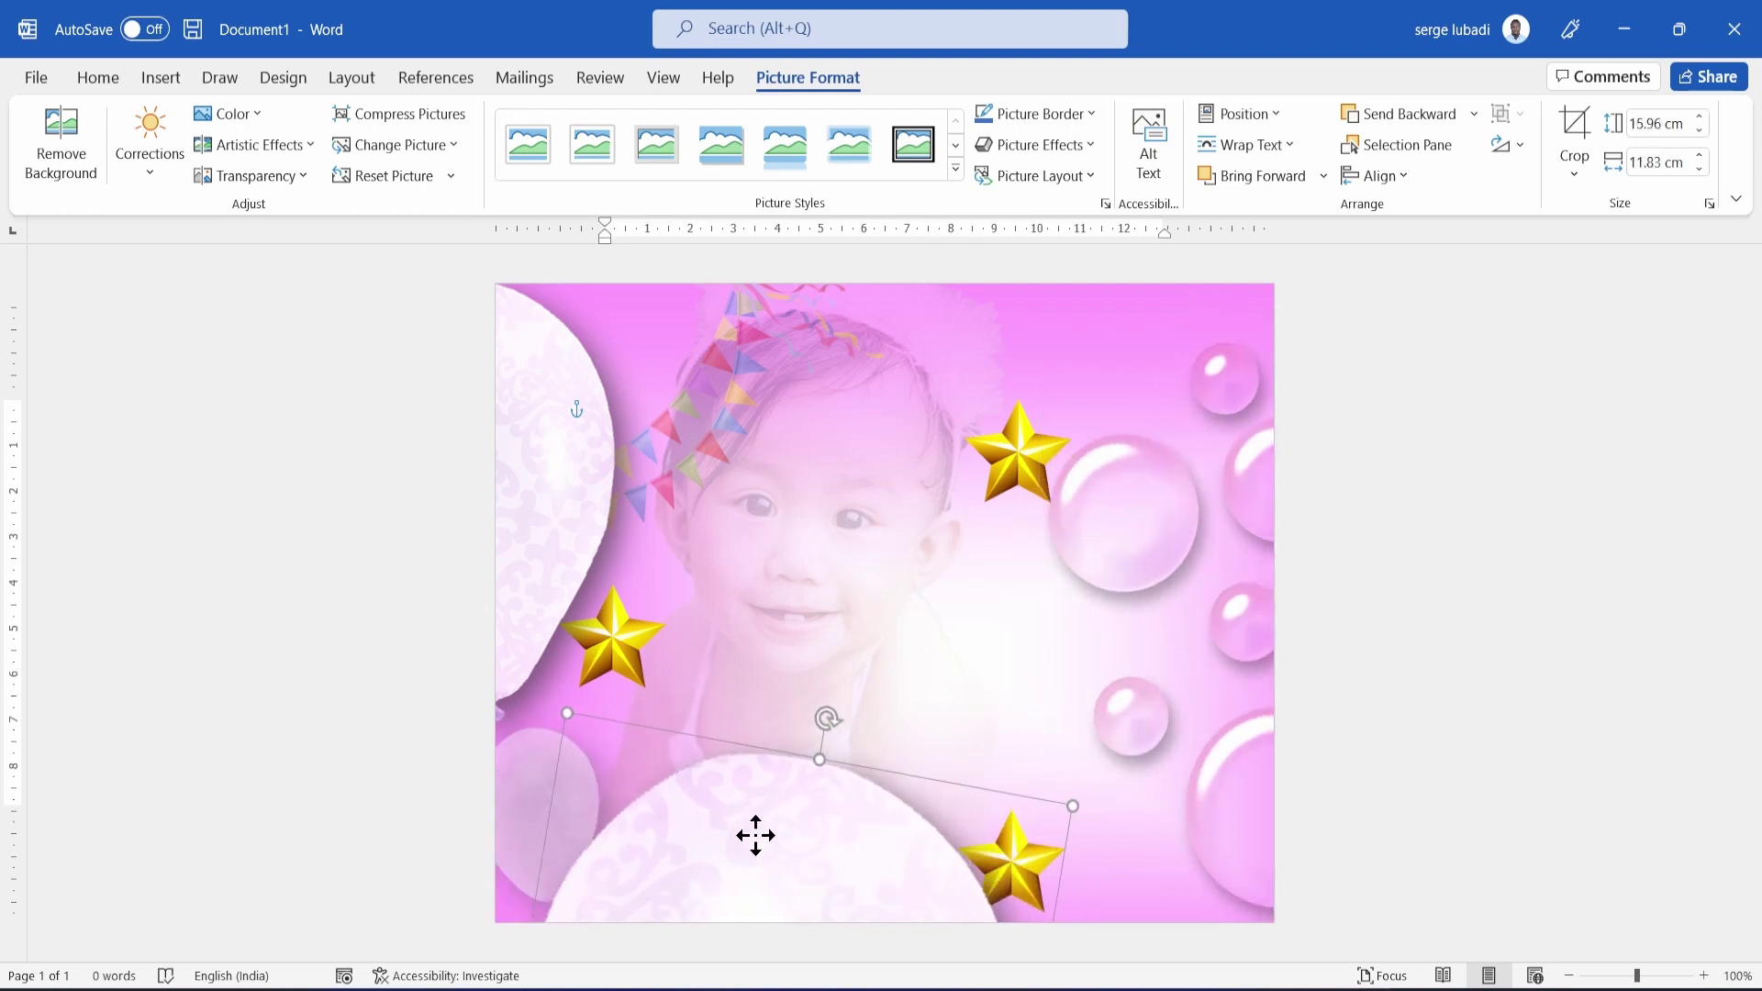
pyautogui.moveTo(1168, 489); pyautogui.dragTo(1136, 496)
# Insert the cake-and-balloons picture pngegg (49).png from this device and set its text wrapping to In Front of Text.
pyautogui.click(160, 77)
pyautogui.click(250, 147)
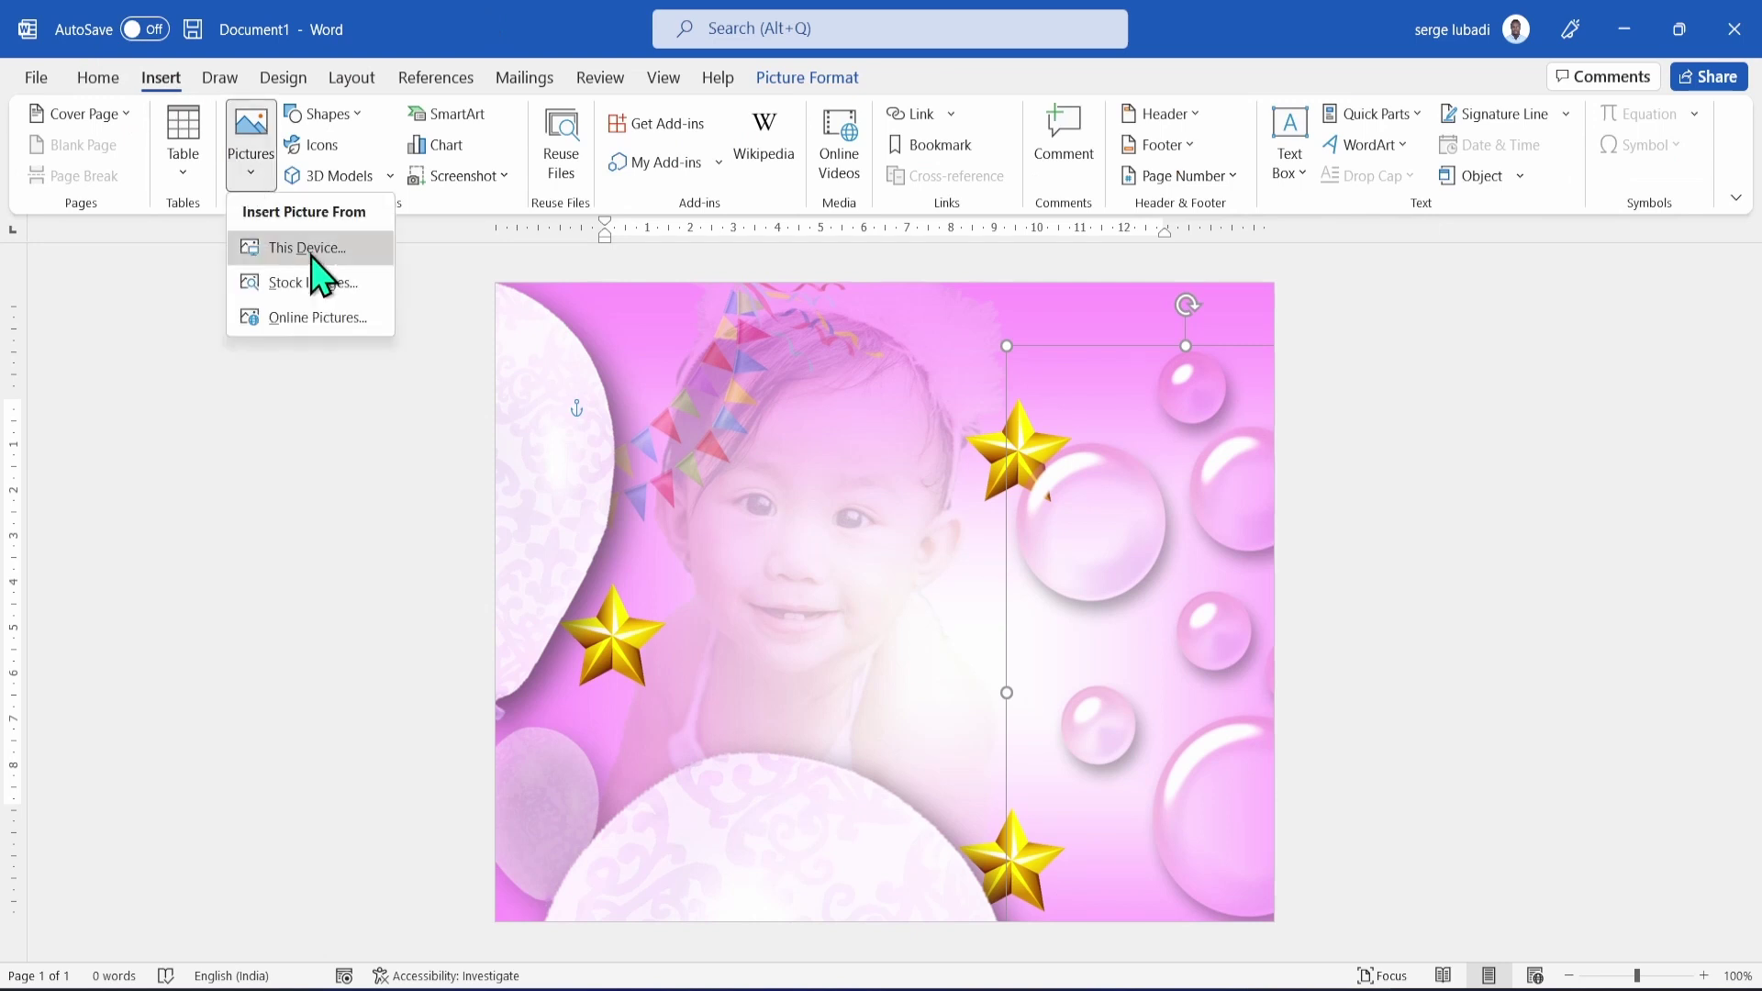
pyautogui.click(312, 250)
pyautogui.doubleClick(652, 179)
pyautogui.click(855, 418)
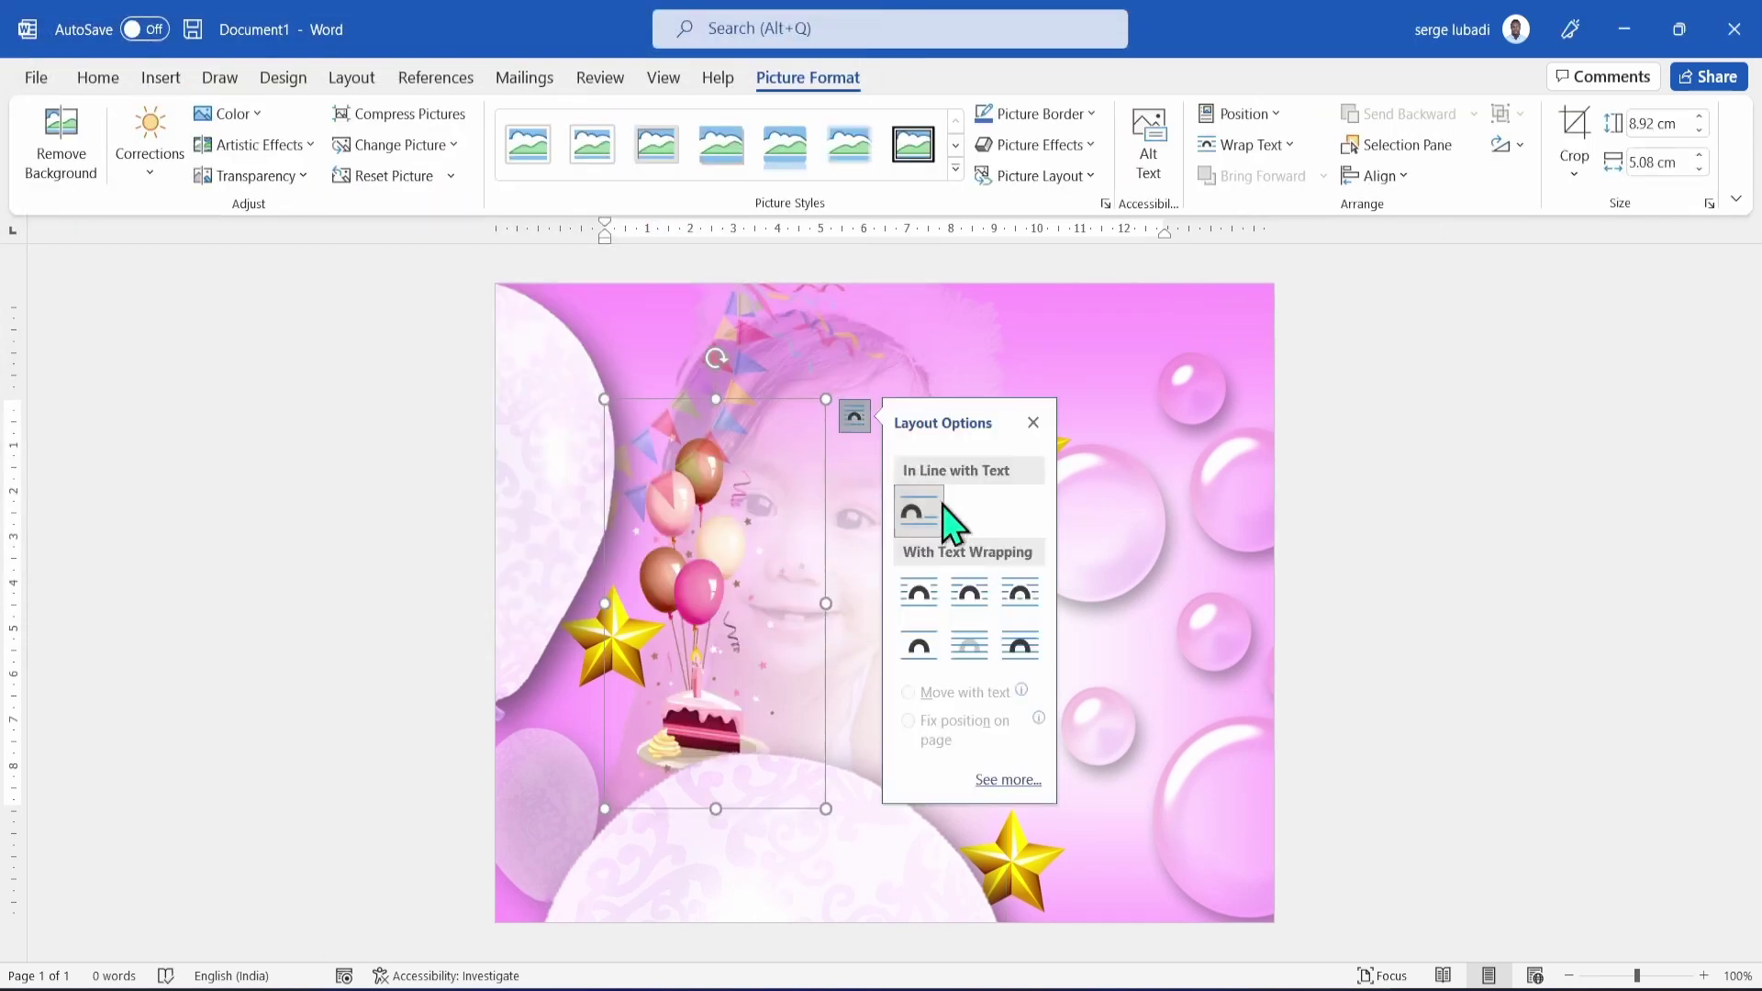
pyautogui.click(1019, 647)
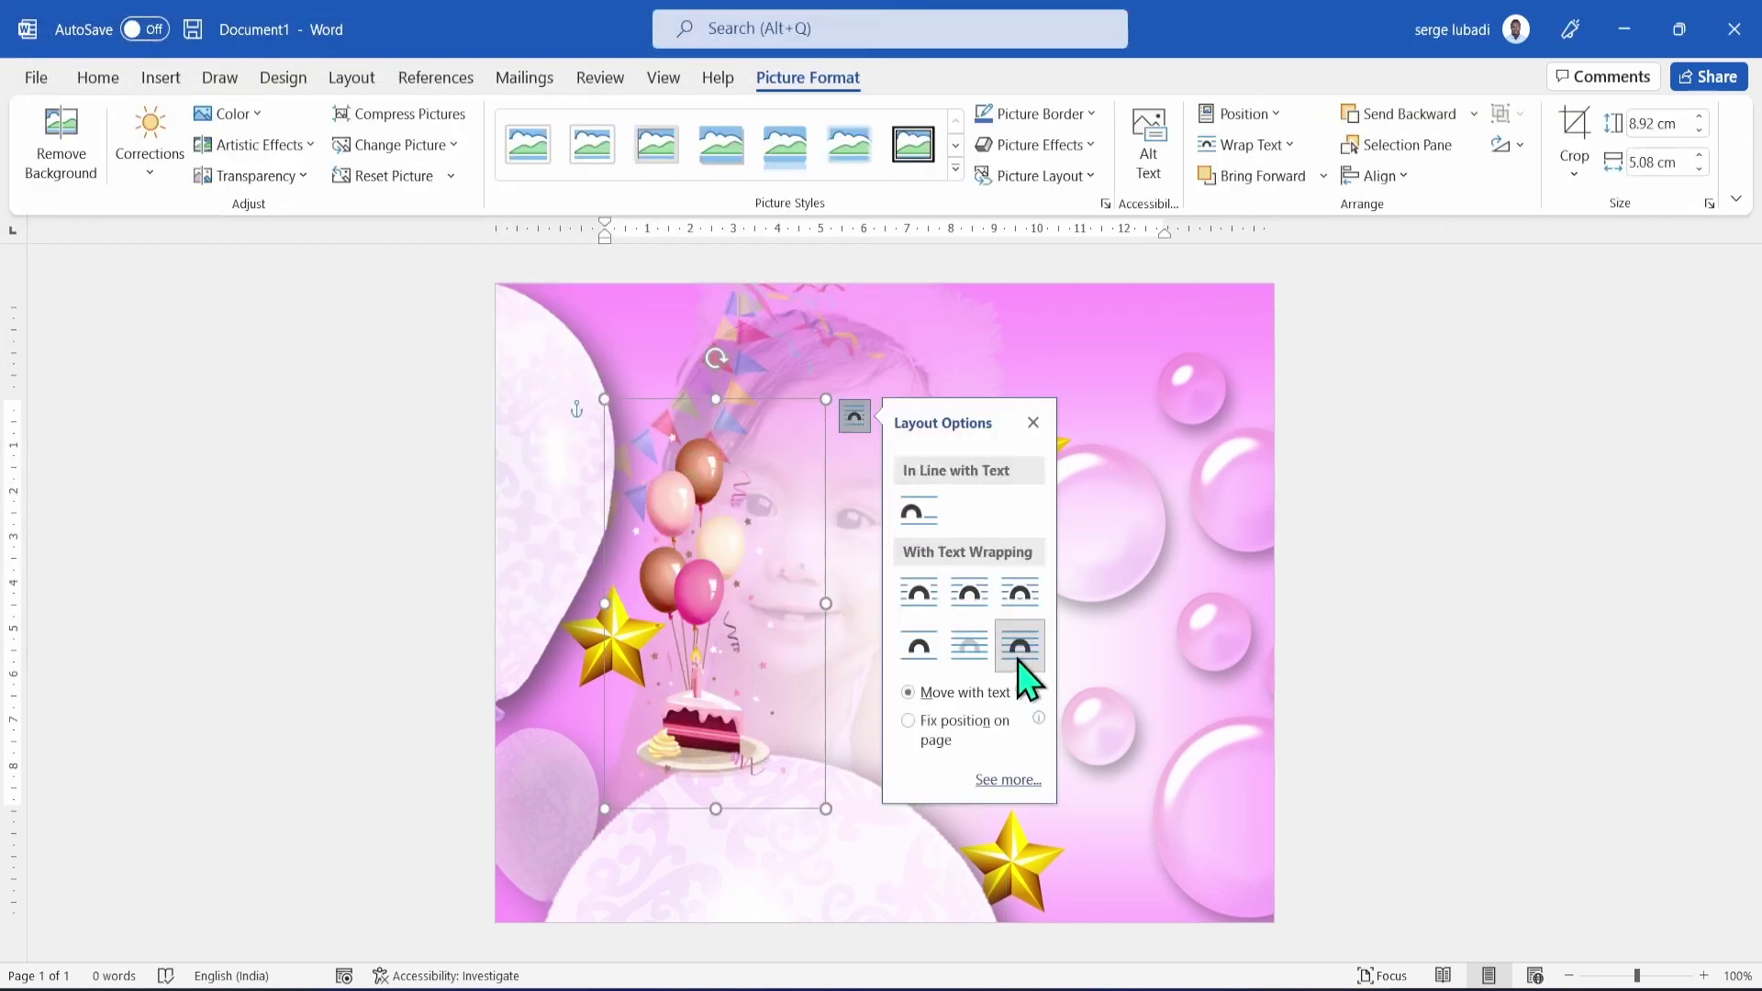
# Move the cake picture onto the large bottom balloon and set its transparency to 80%.
pyautogui.moveTo(696, 595); pyautogui.dragTo(853, 726)
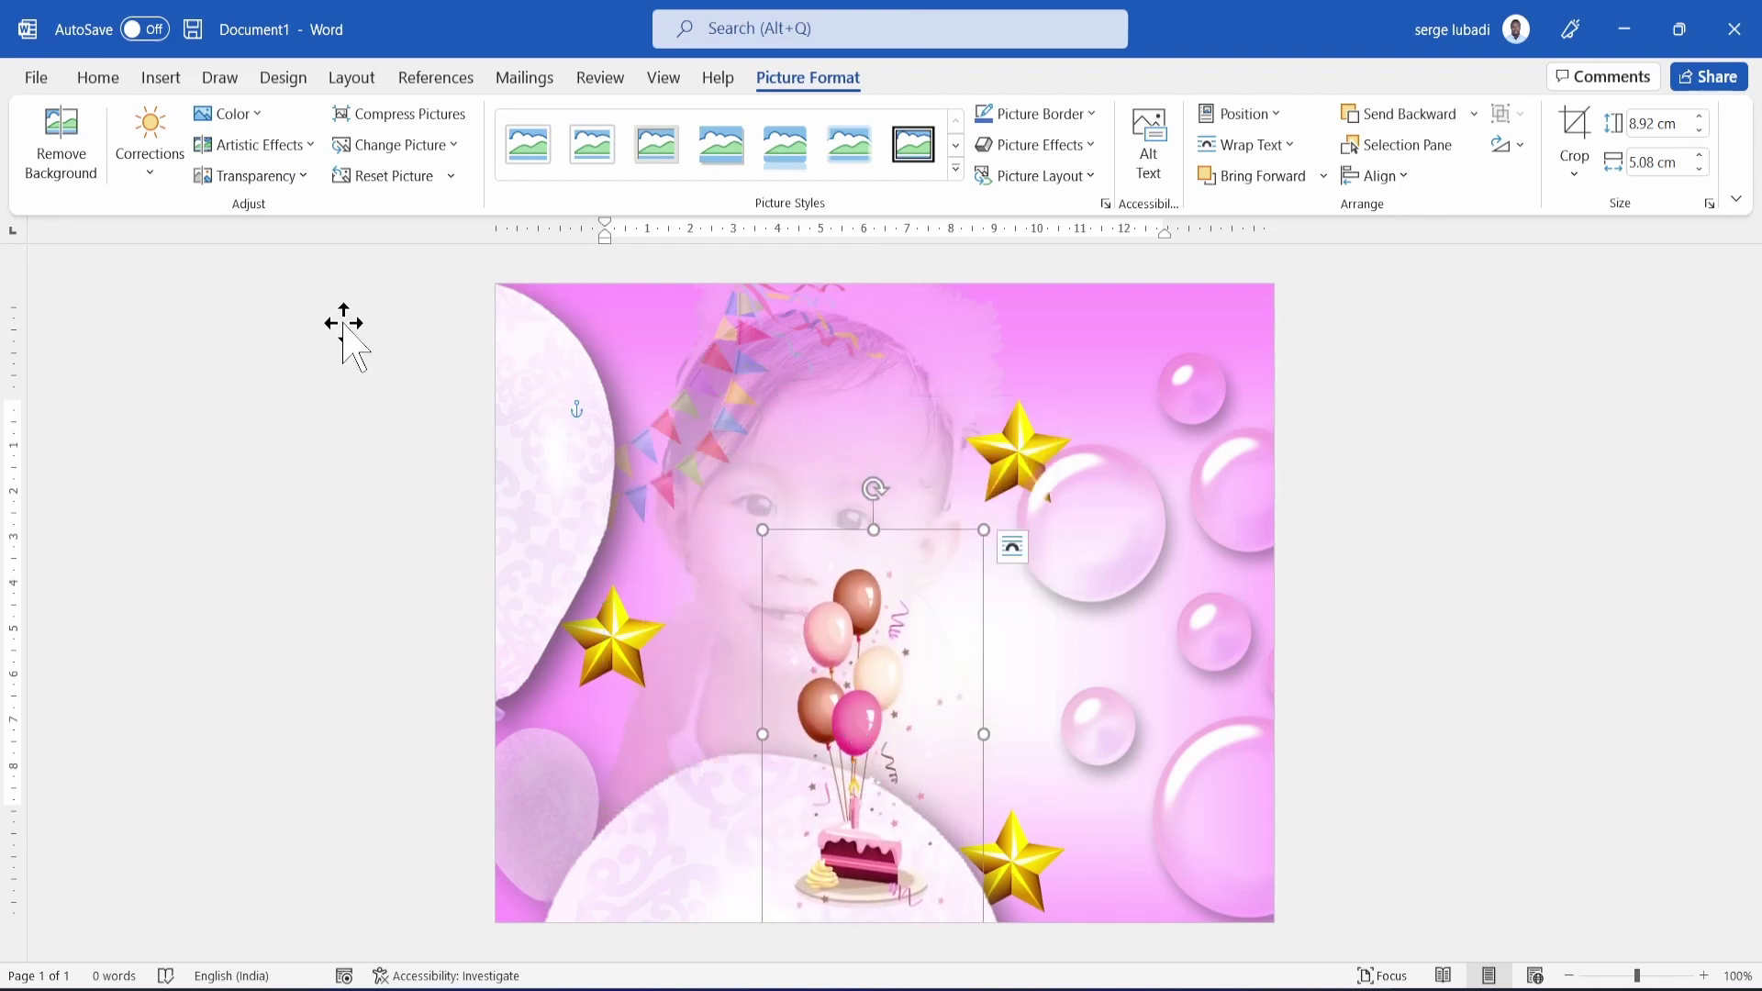
pyautogui.click(309, 177)
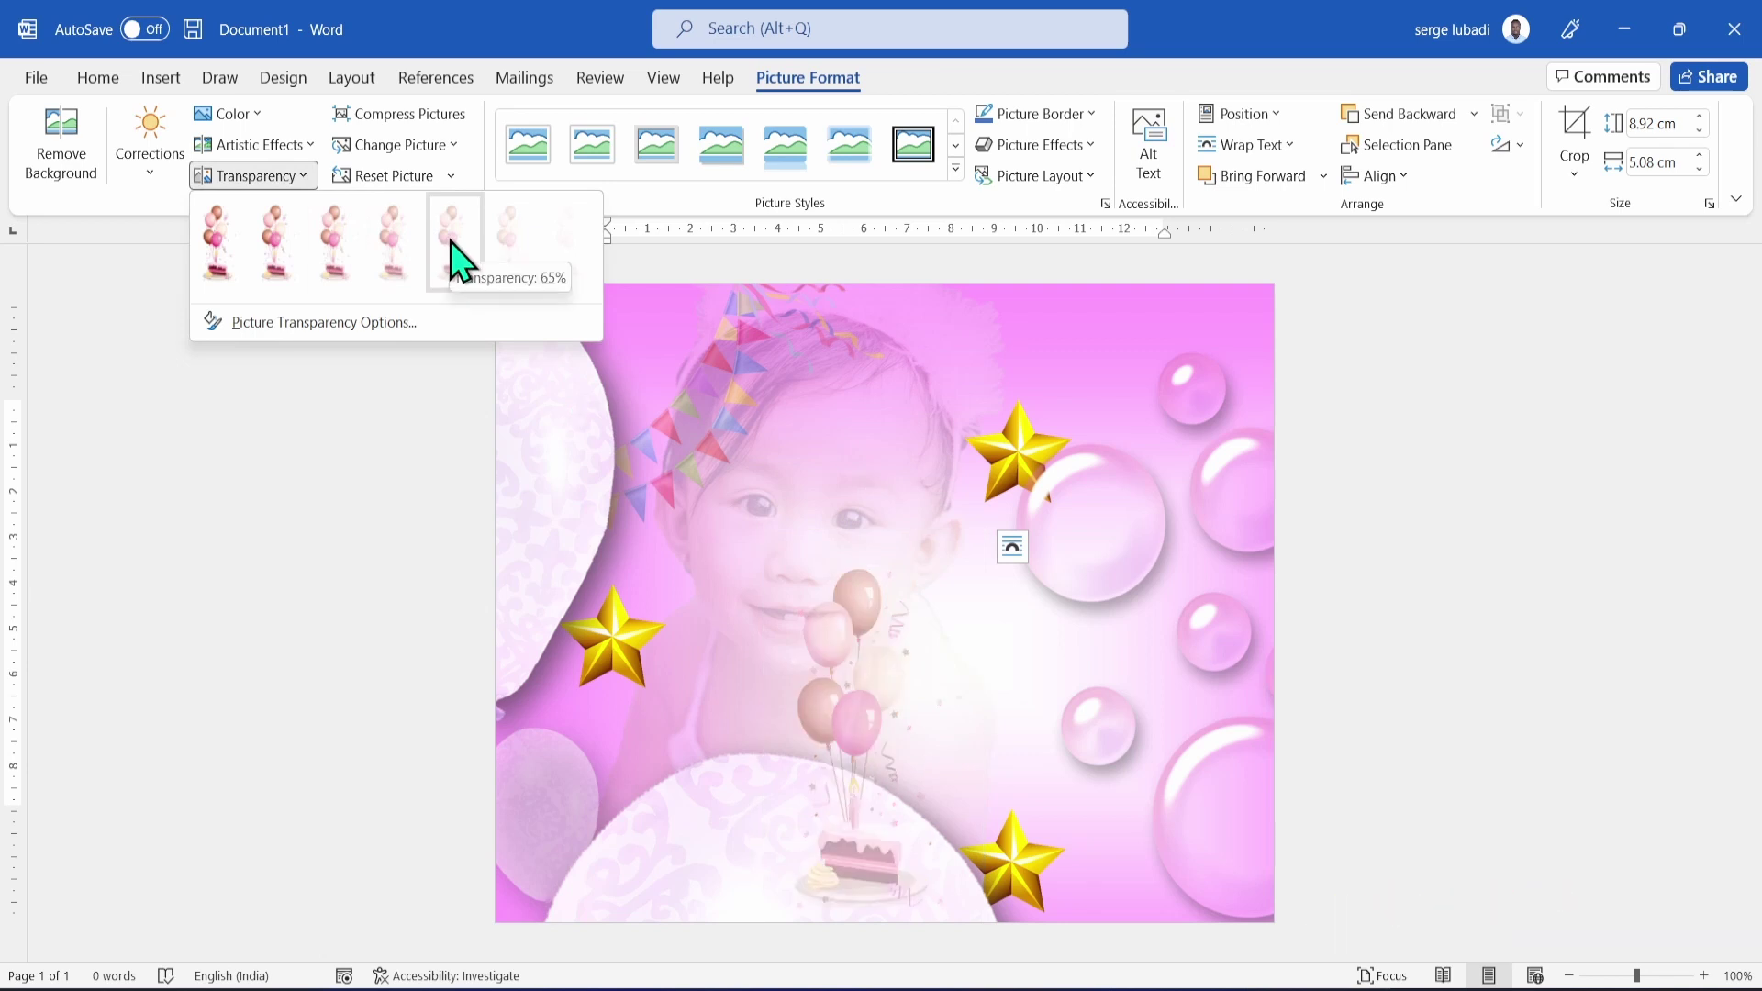
pyautogui.click(501, 250)
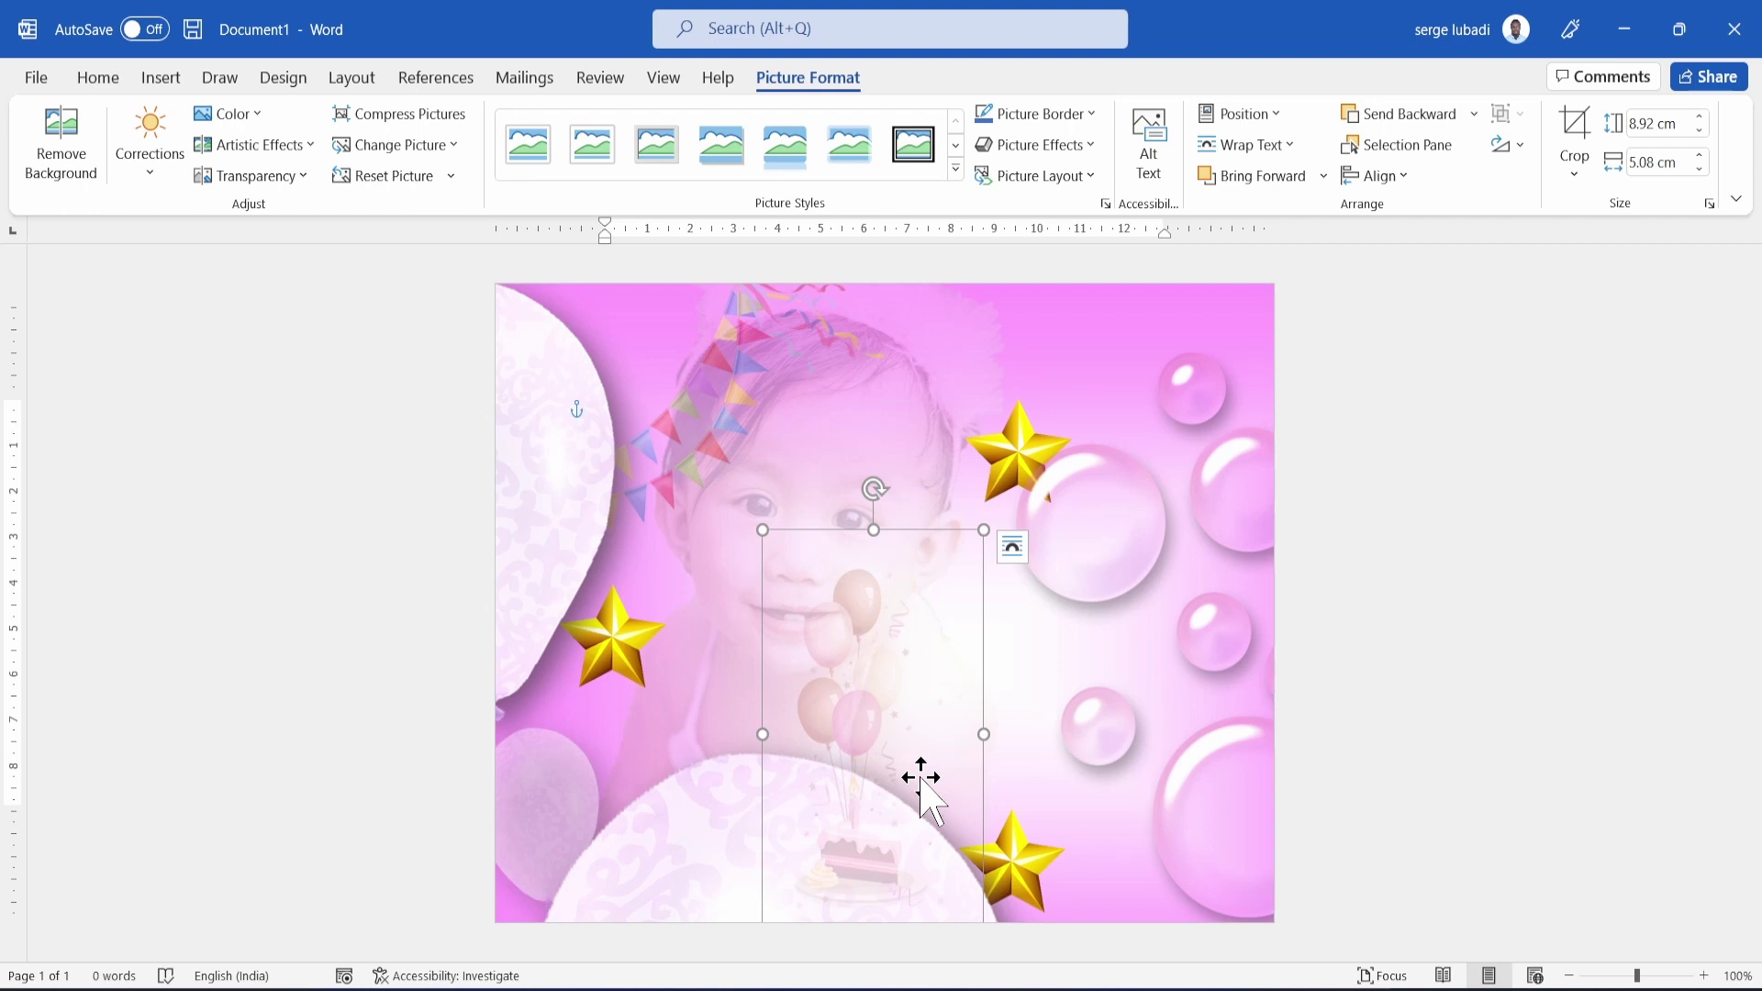
pyautogui.click(229, 114)
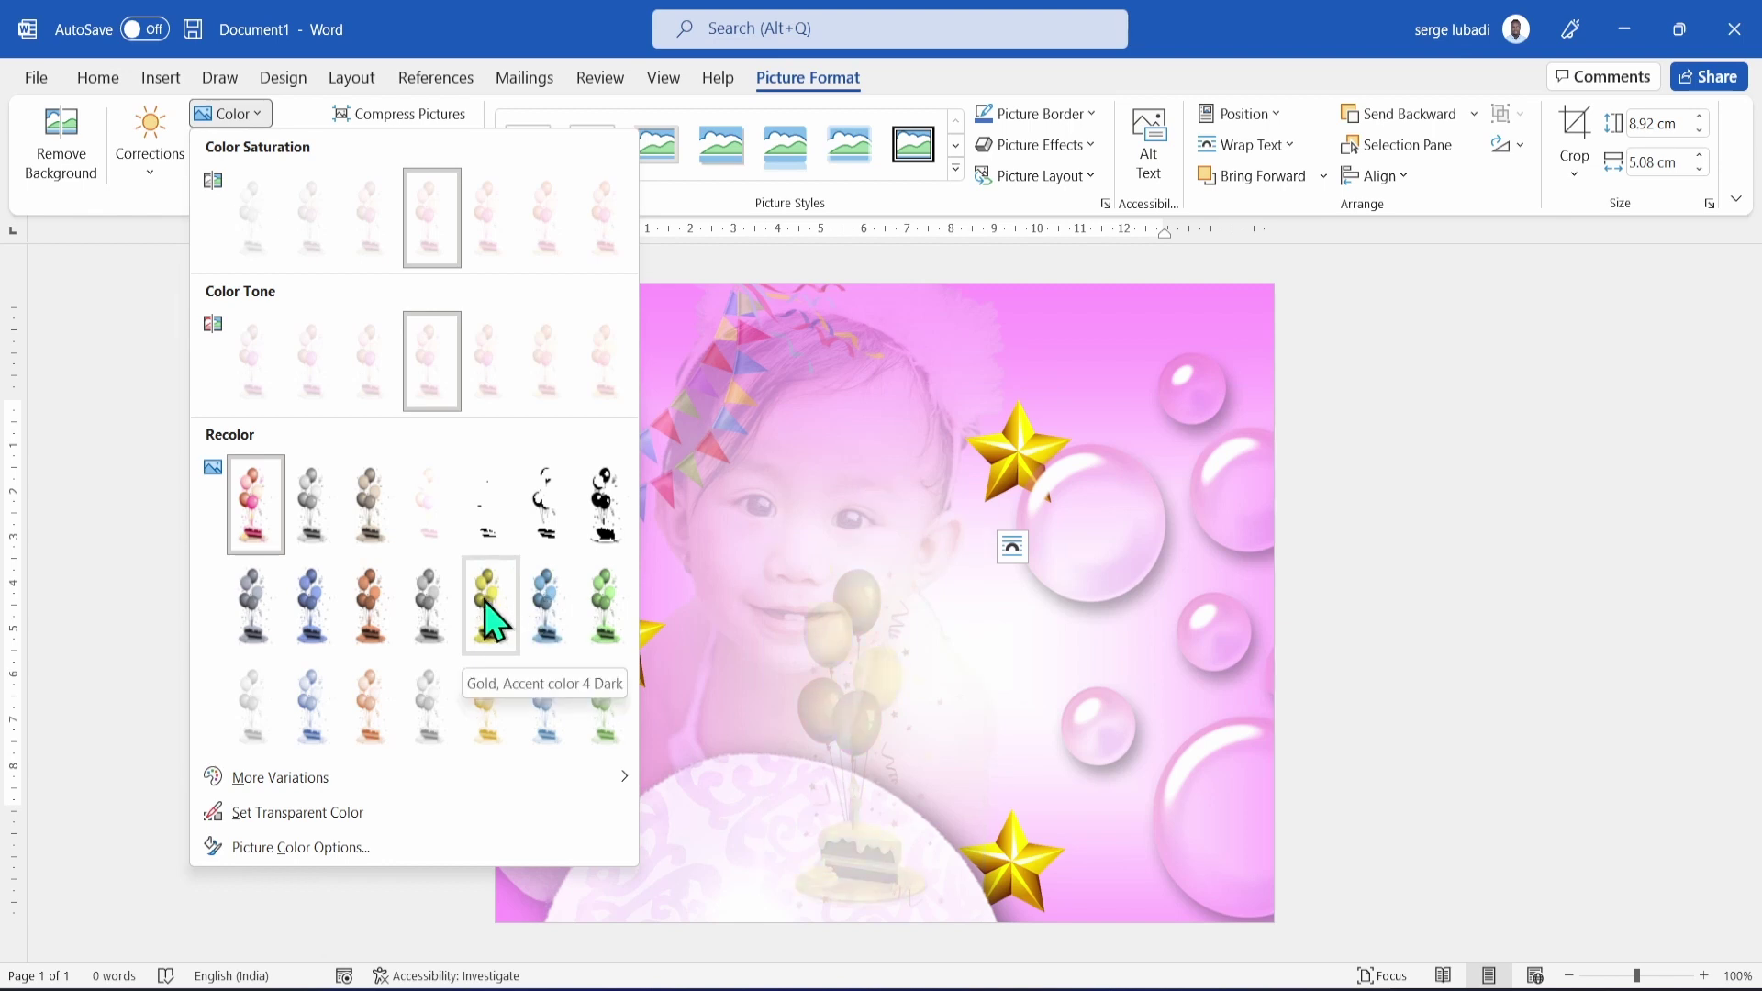
pyautogui.click(1105, 337)
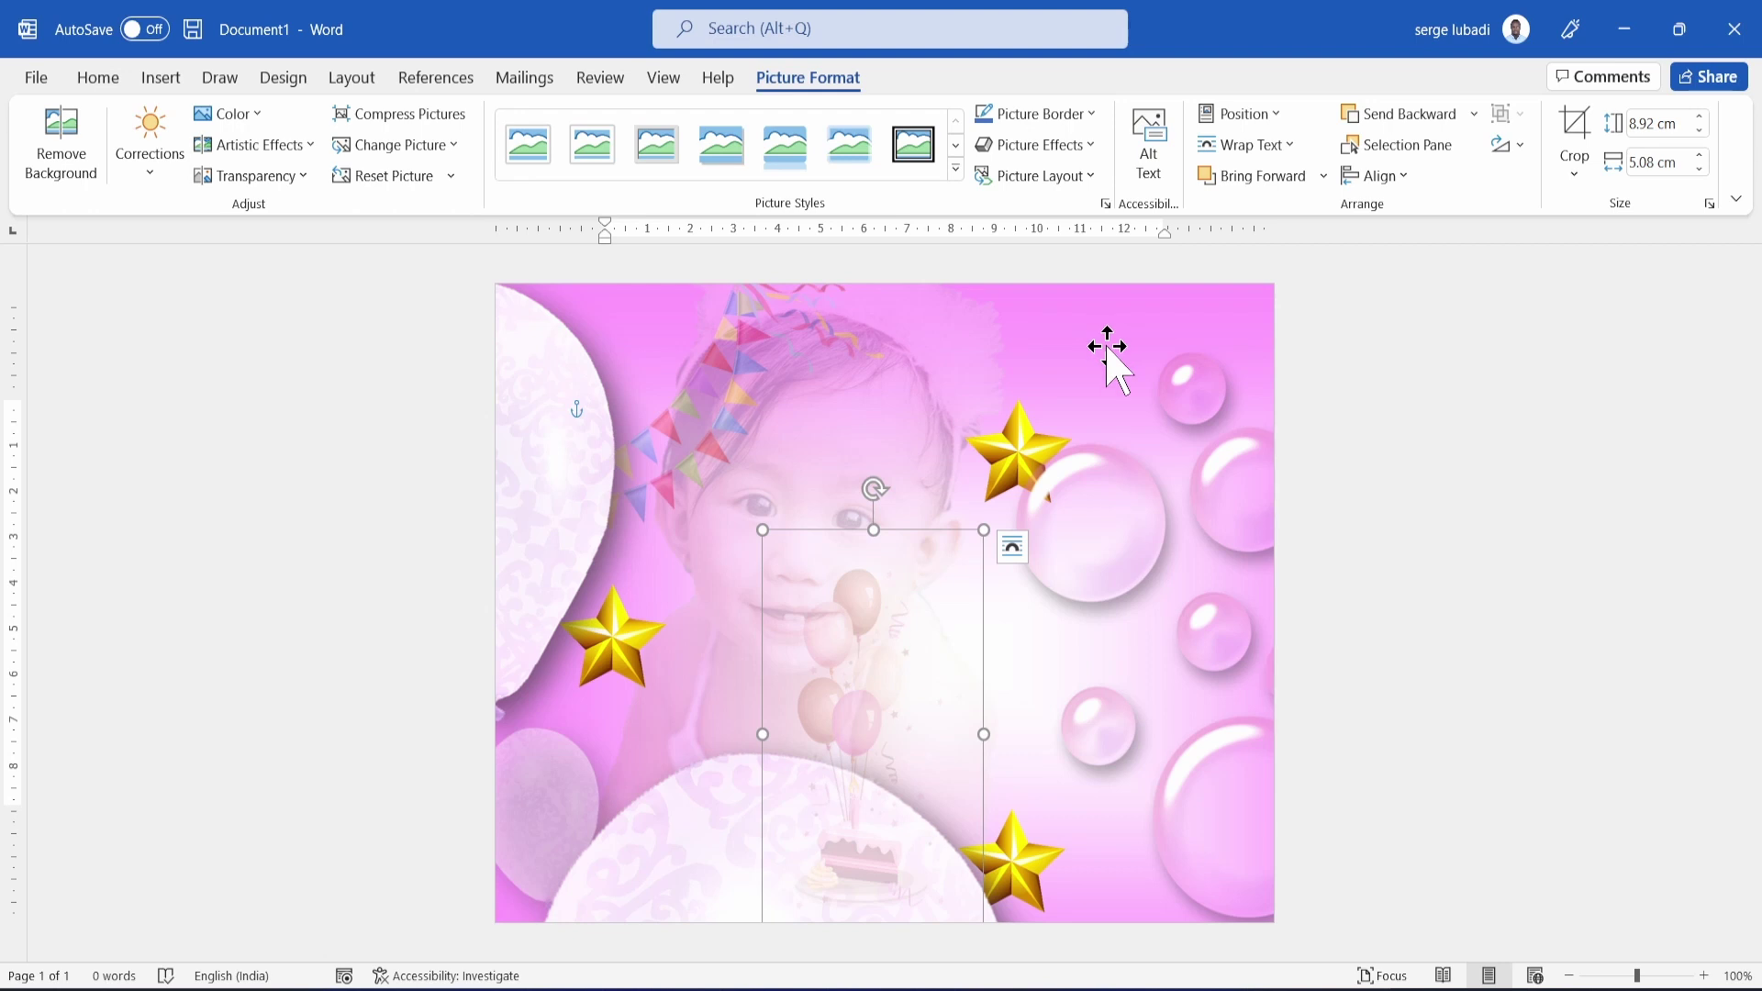
# Insert the confetti picture from this device and set its text wrapping to In Front of Text.
pyautogui.click(161, 77)
pyautogui.click(251, 172)
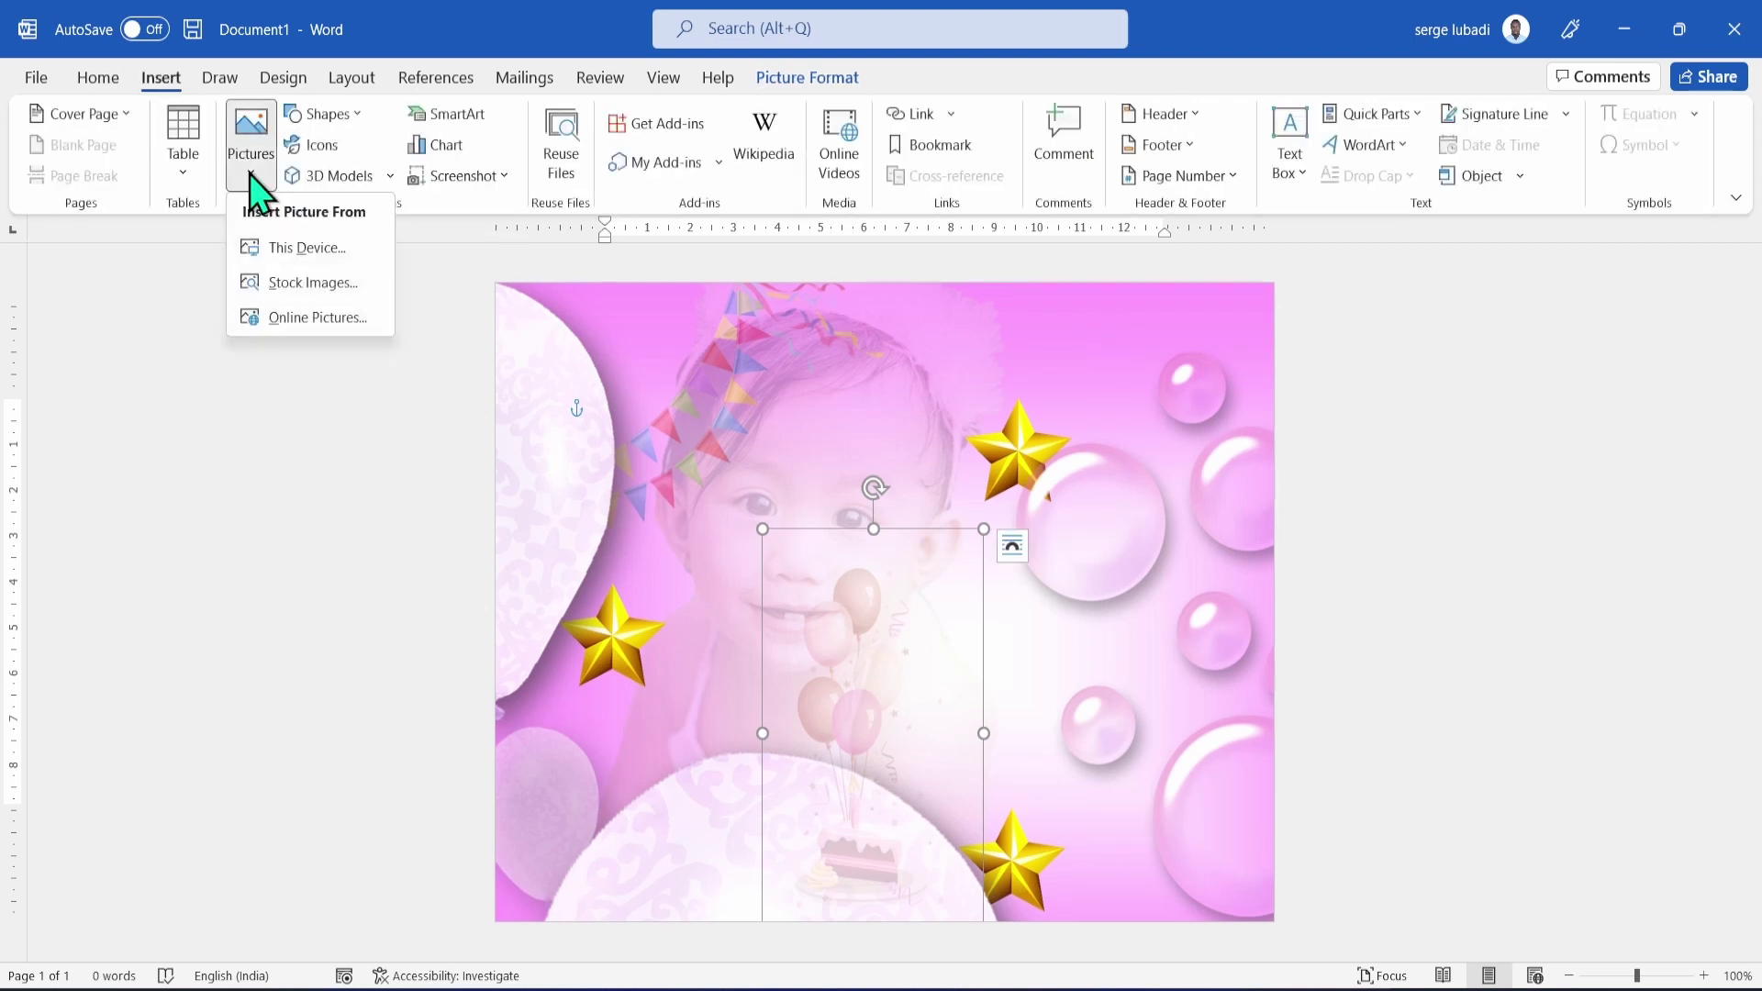
pyautogui.click(307, 244)
pyautogui.doubleClick(400, 358)
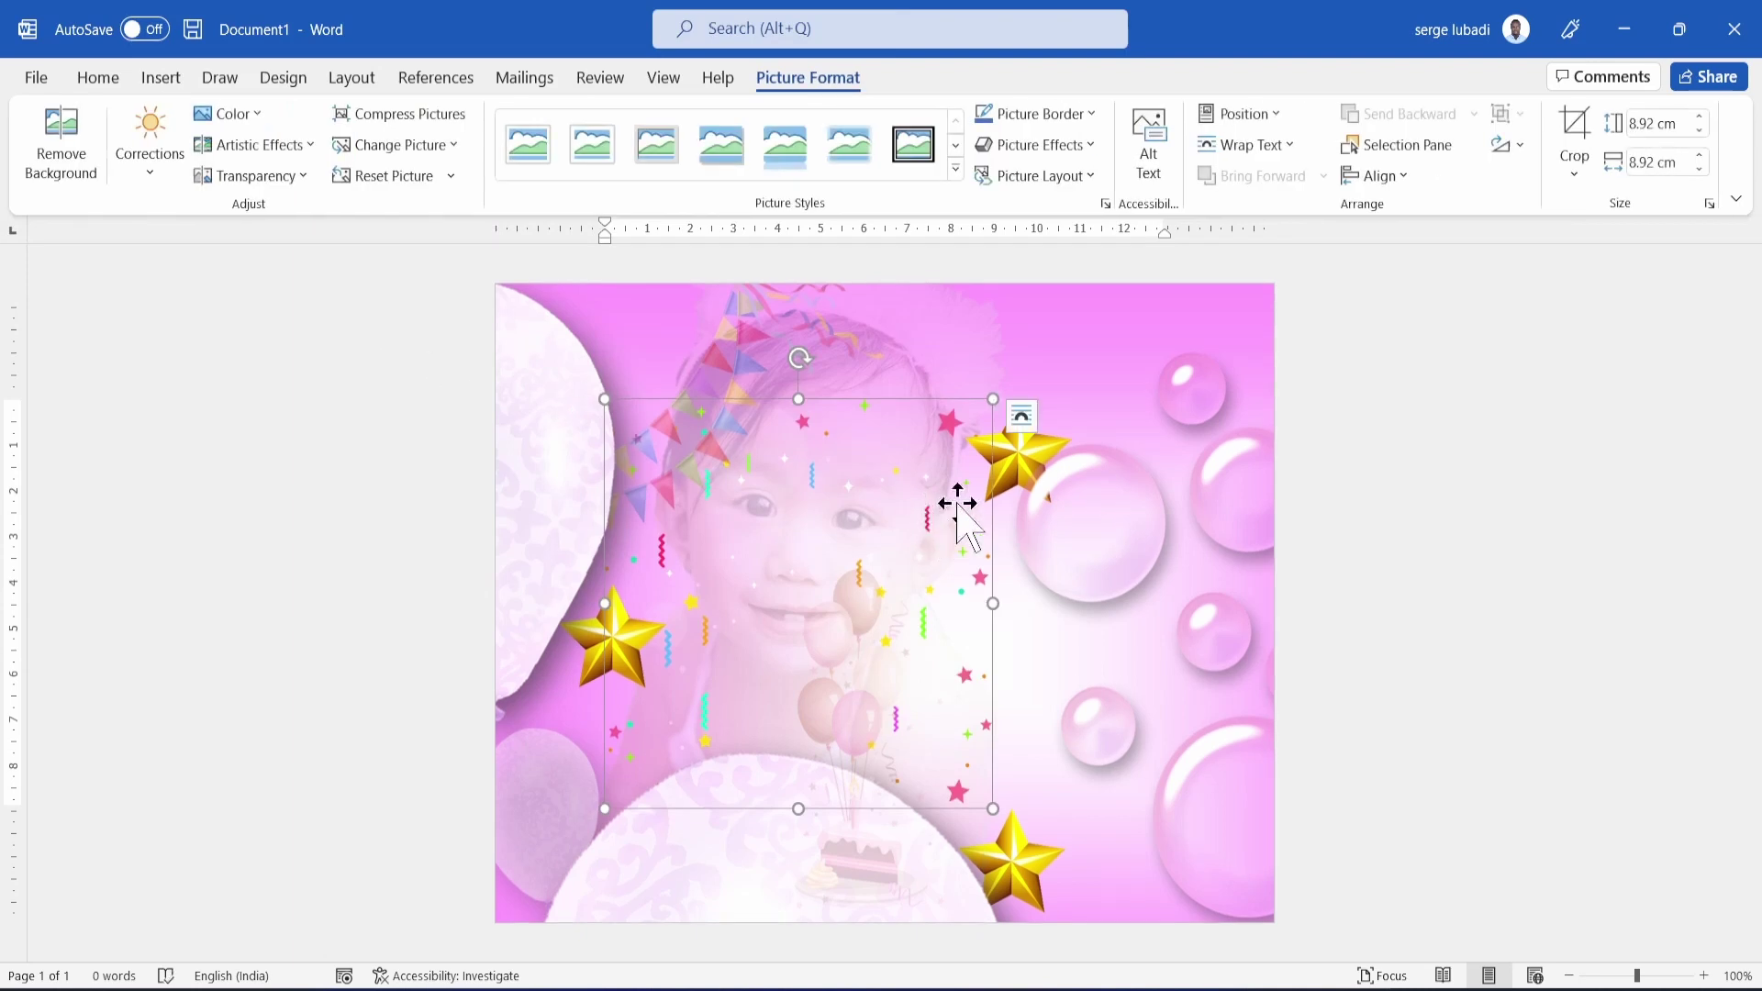
pyautogui.click(1021, 418)
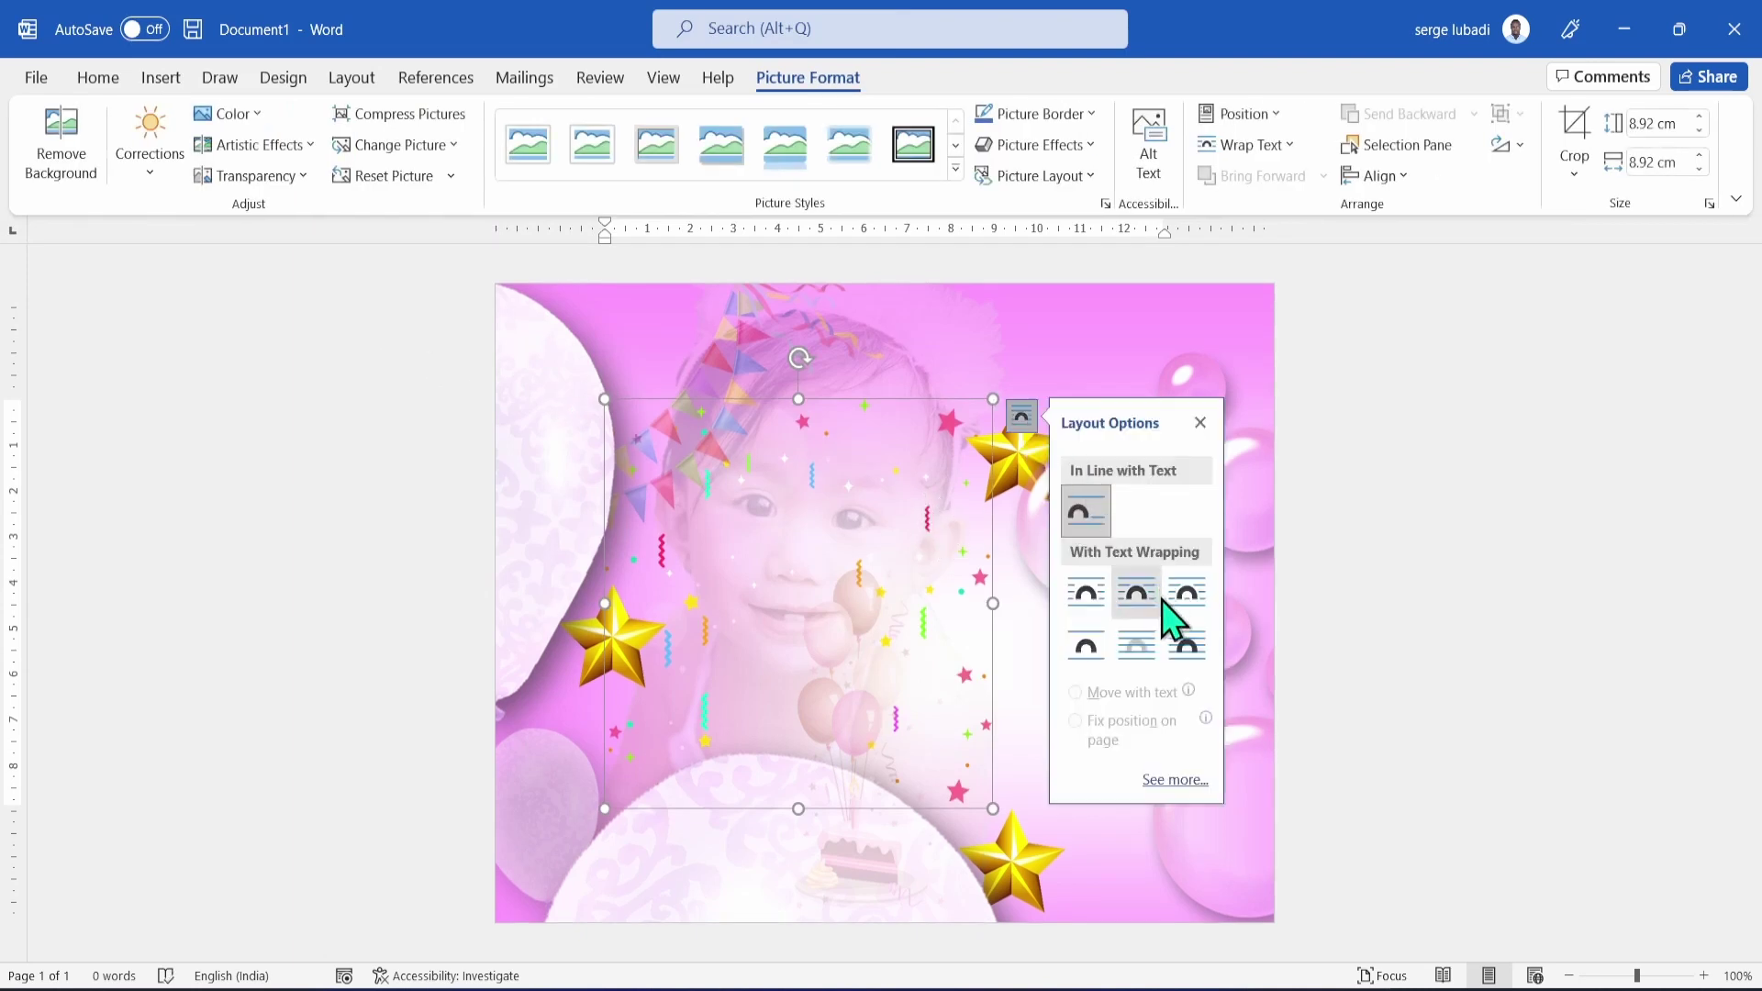
pyautogui.click(1186, 642)
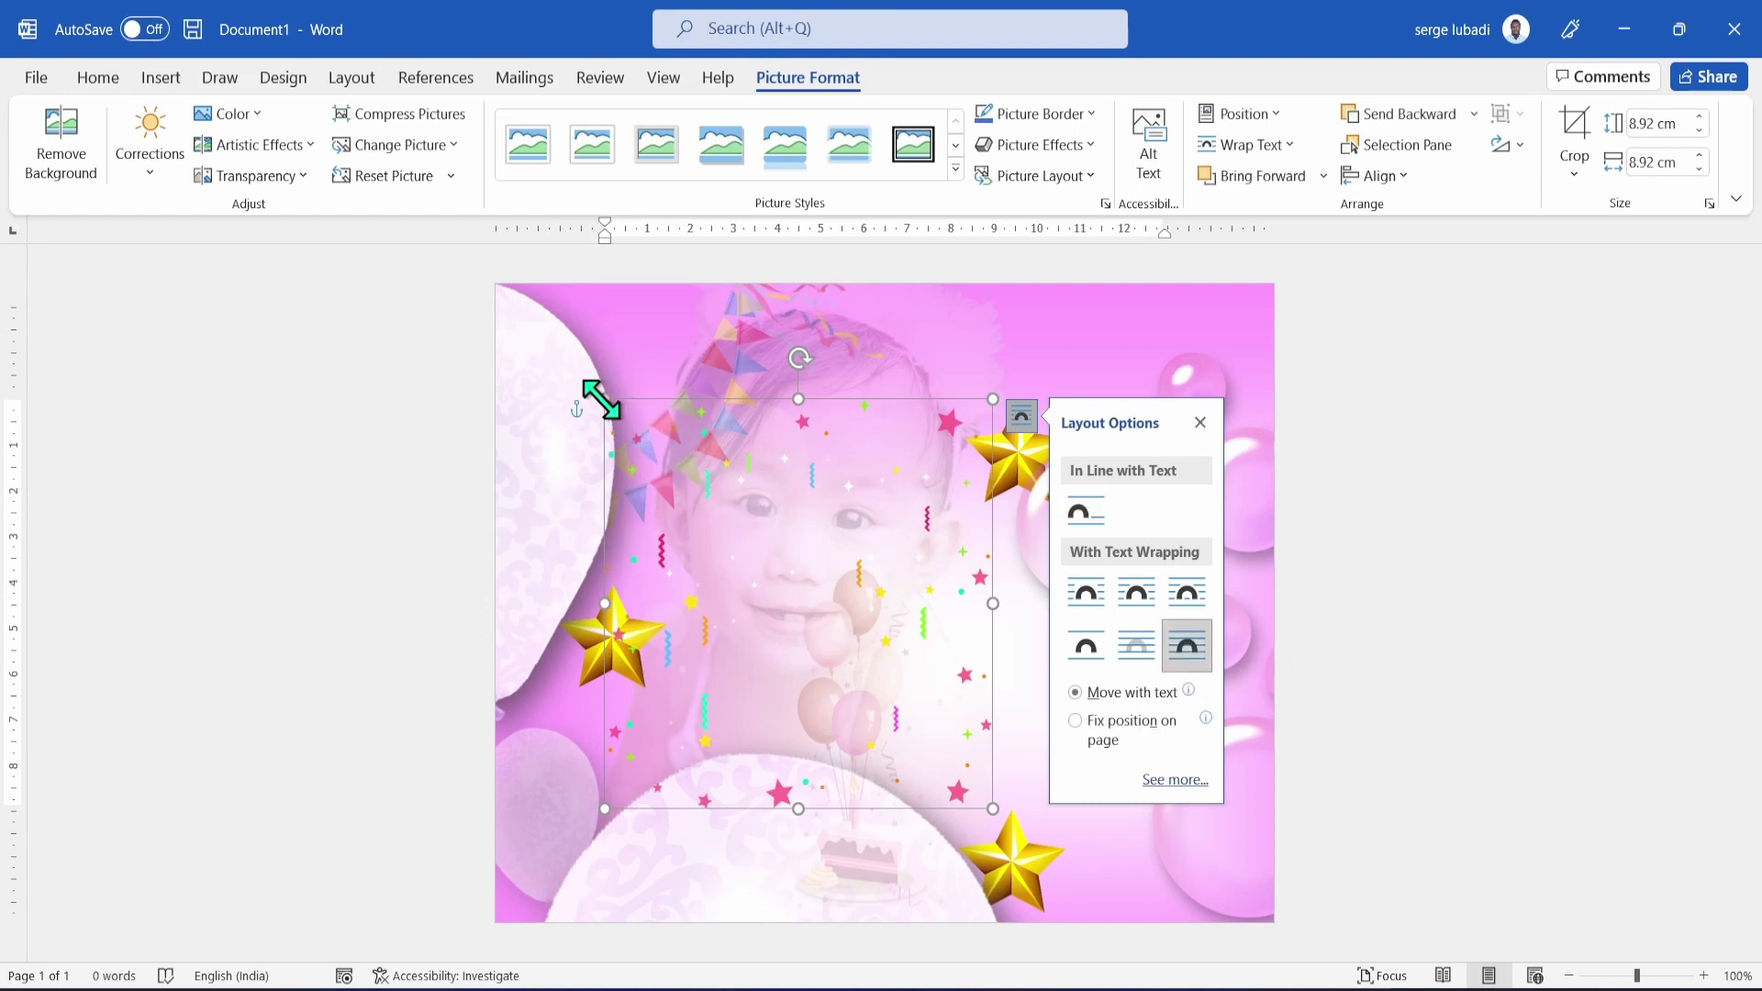
# Enlarge the confetti picture to cover the whole card, about 13.86 cm high by 18.01 cm wide.
pyautogui.moveTo(605, 398); pyautogui.dragTo(502, 287)
pyautogui.moveTo(993, 809); pyautogui.dragTo(1097, 776)
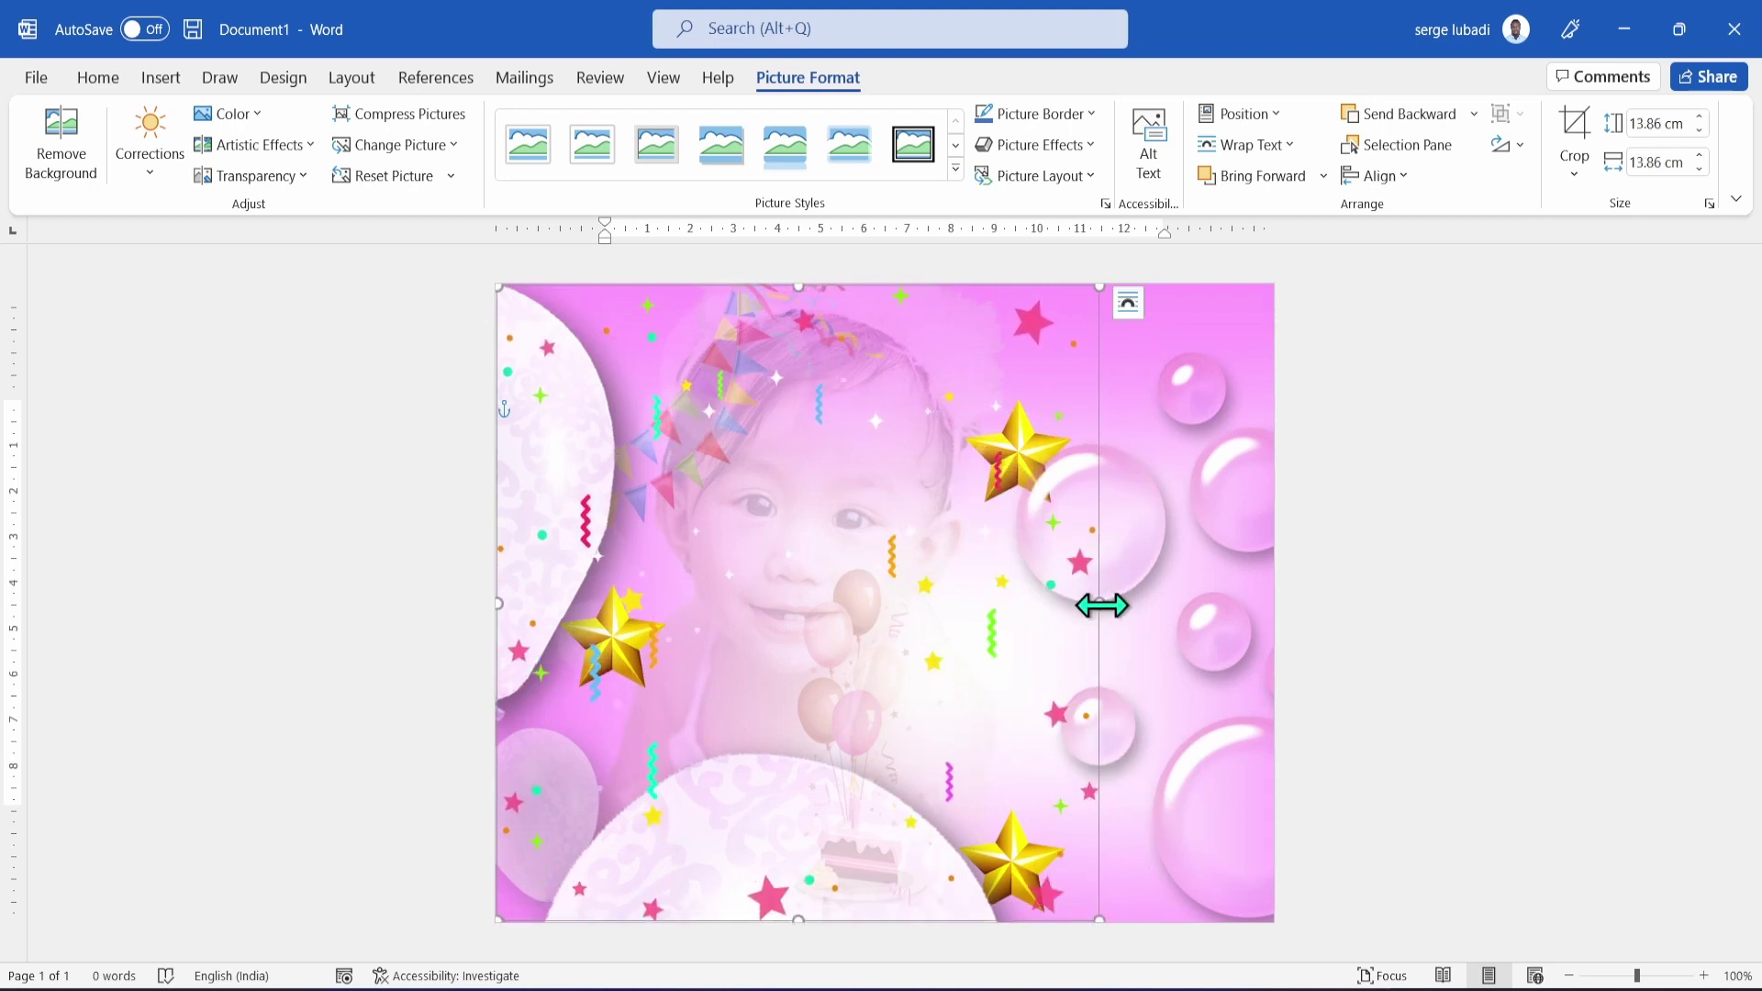
pyautogui.moveTo(1101, 605); pyautogui.dragTo(1276, 603)
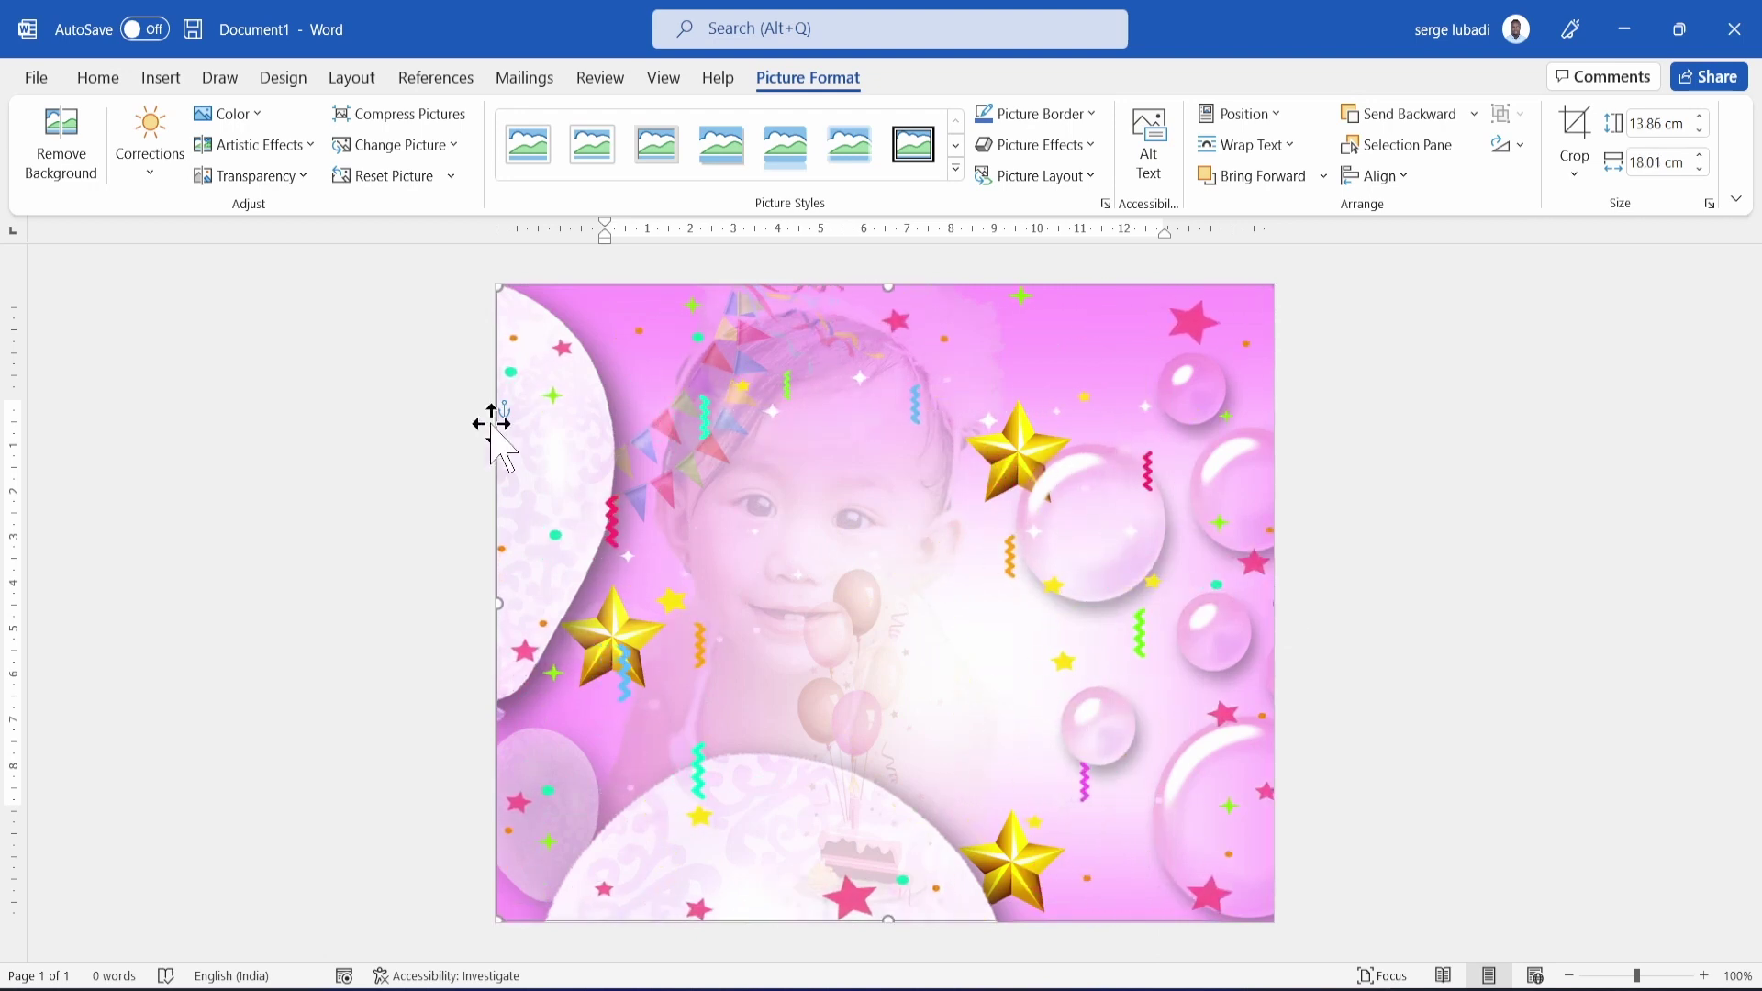
# Insert the baby photo with the green background from this device and set its wrapping to In Front of Text.
pyautogui.click(161, 77)
pyautogui.click(251, 143)
pyautogui.click(303, 246)
pyautogui.doubleClick(422, 361)
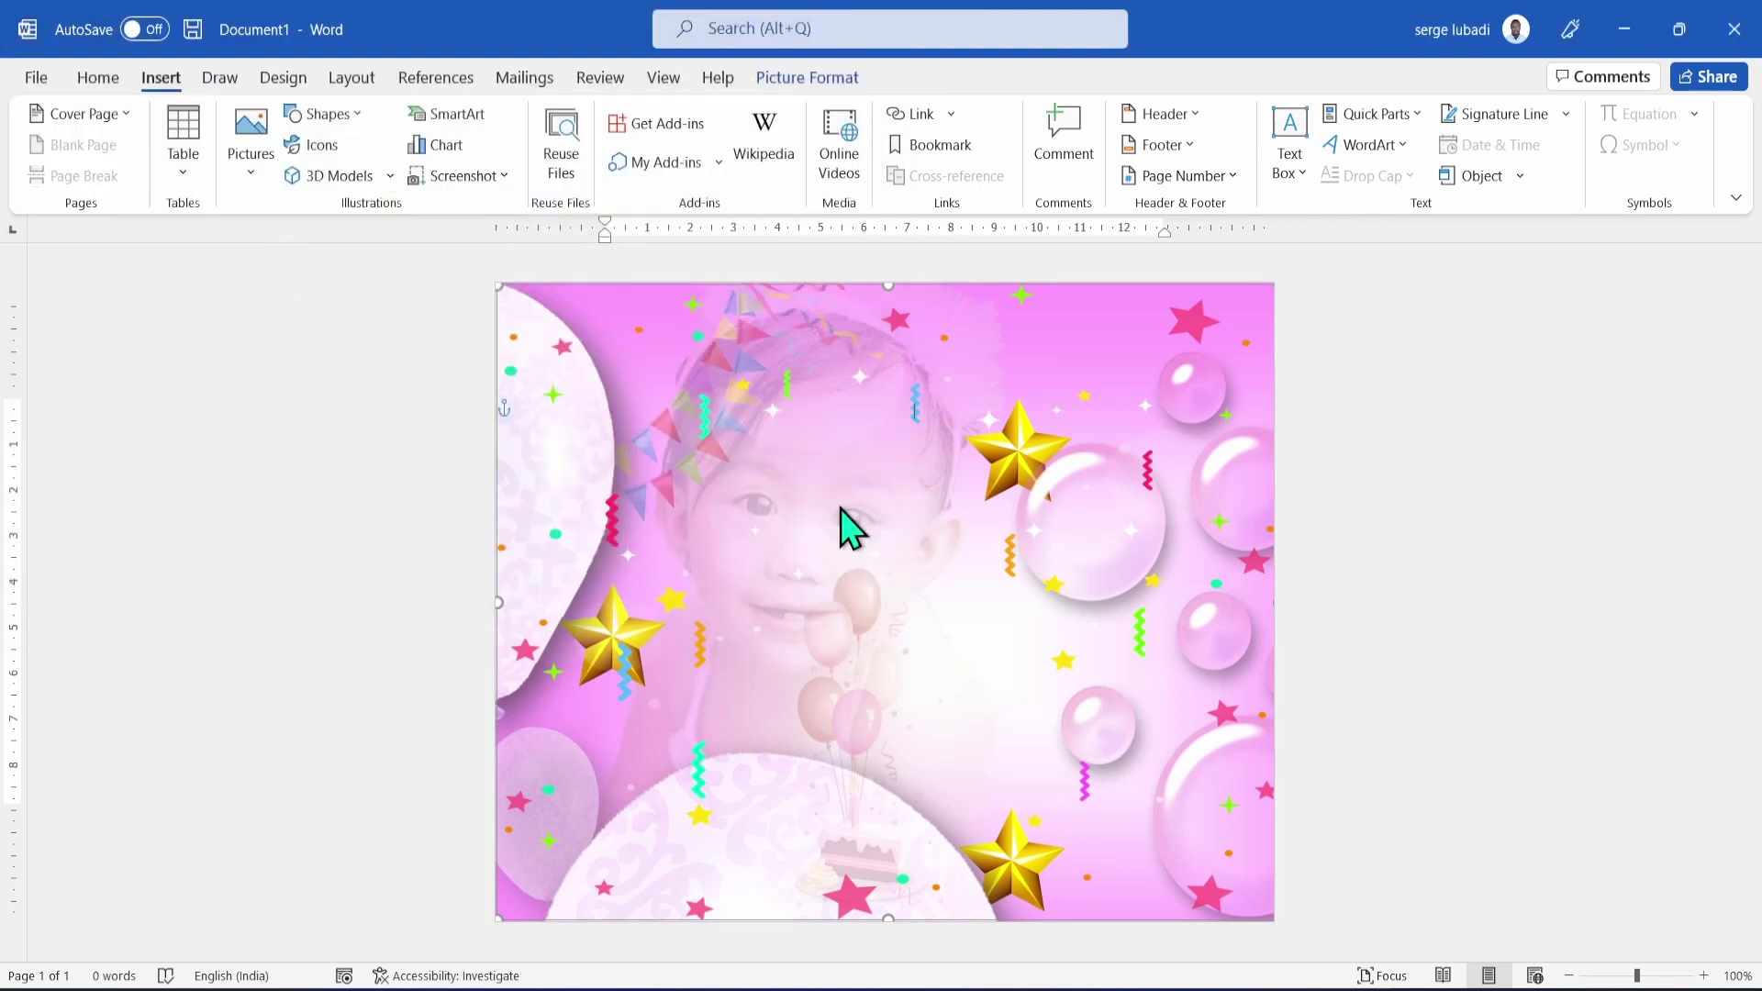
pyautogui.click(944, 417)
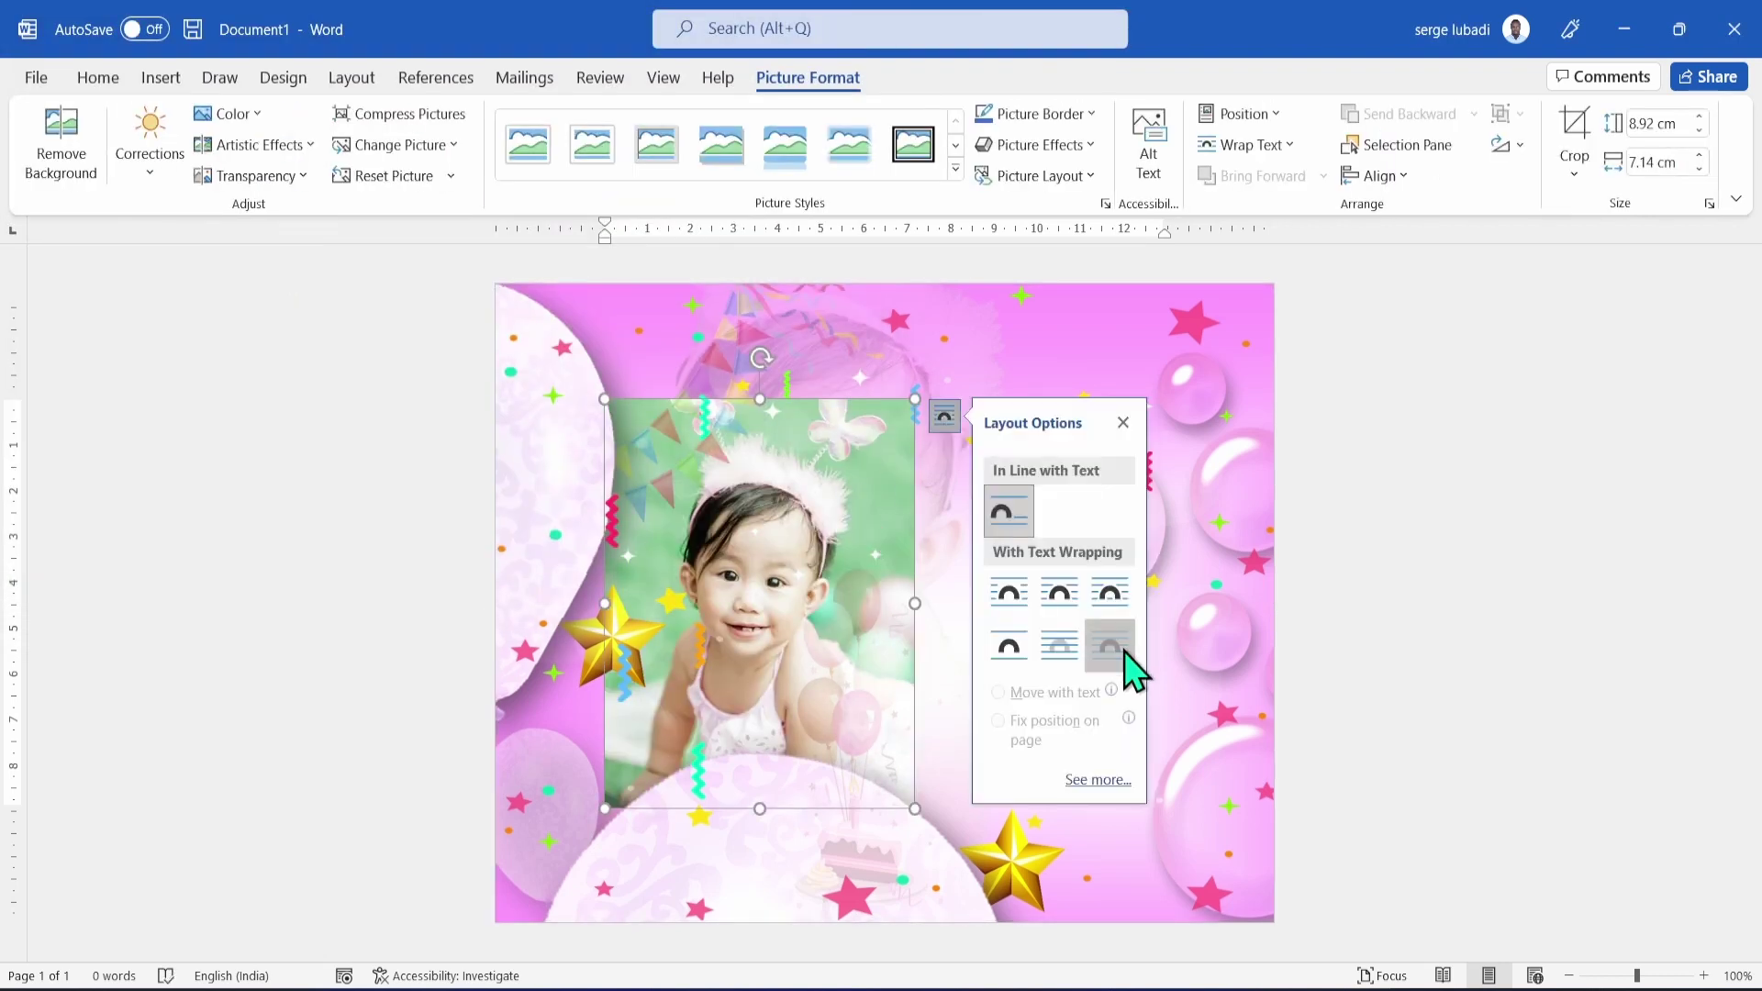
pyautogui.click(1111, 647)
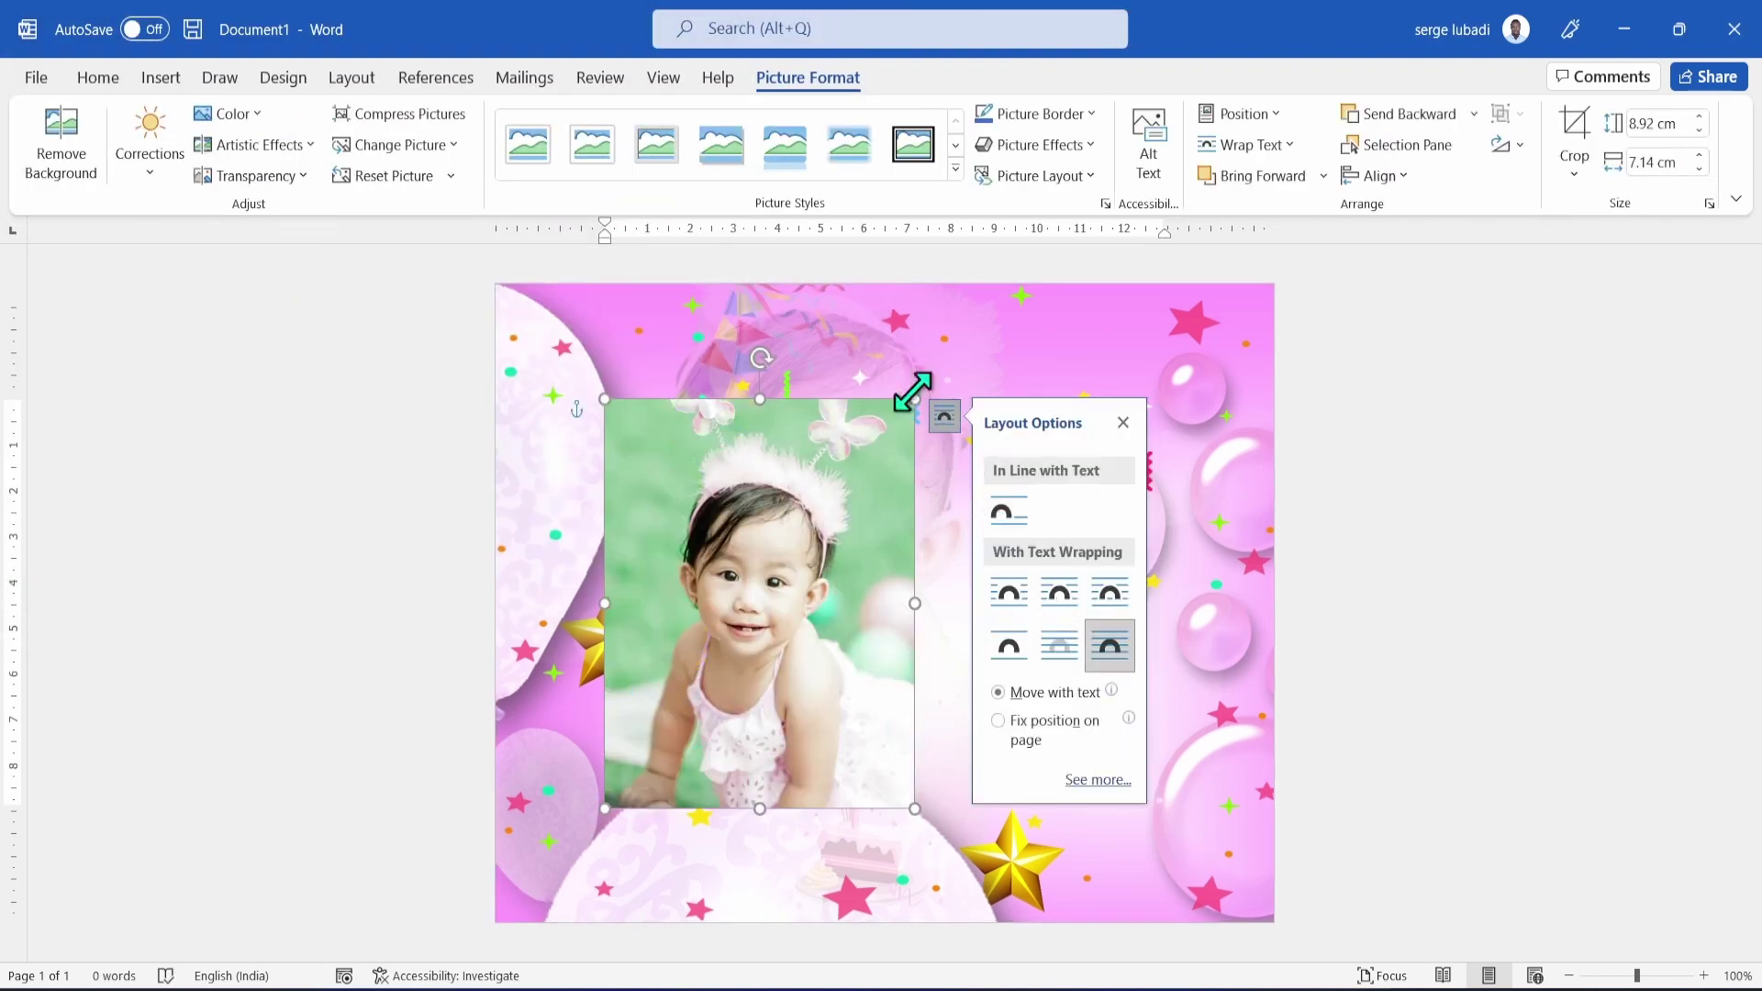
# Apply the white-framed Beveled Matte picture style to the new baby photo and tilt it clockwise.
pyautogui.click(592, 160)
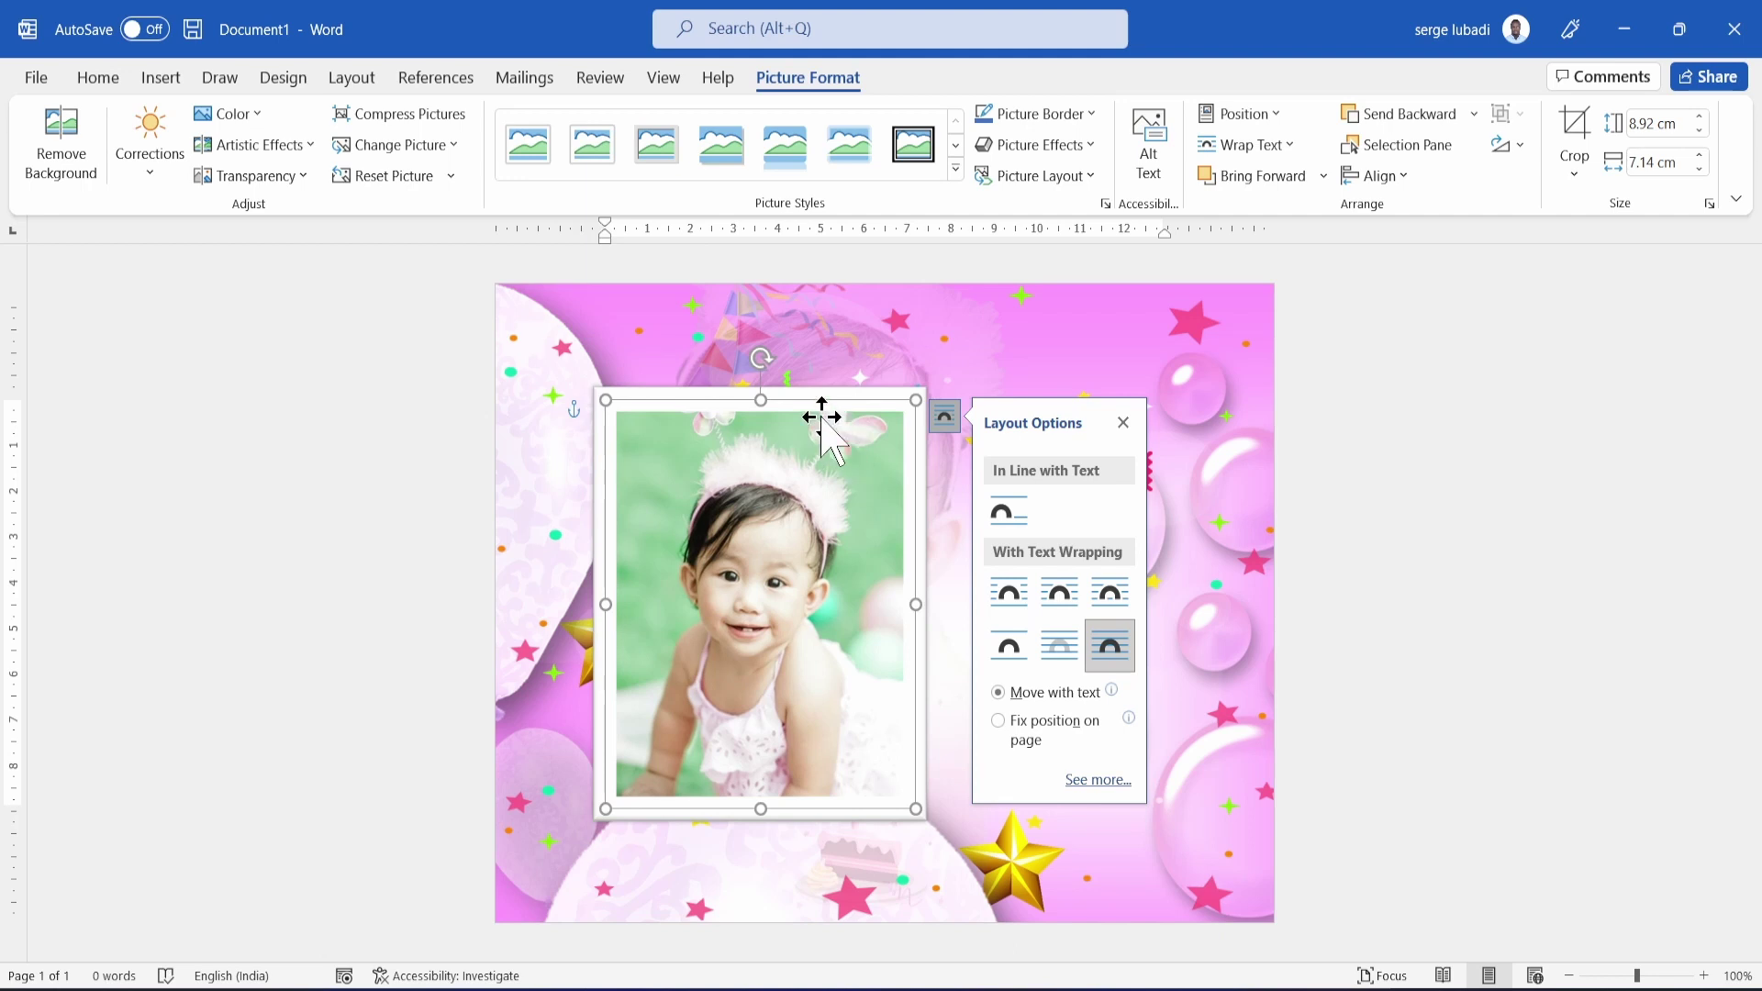
pyautogui.click(1122, 423)
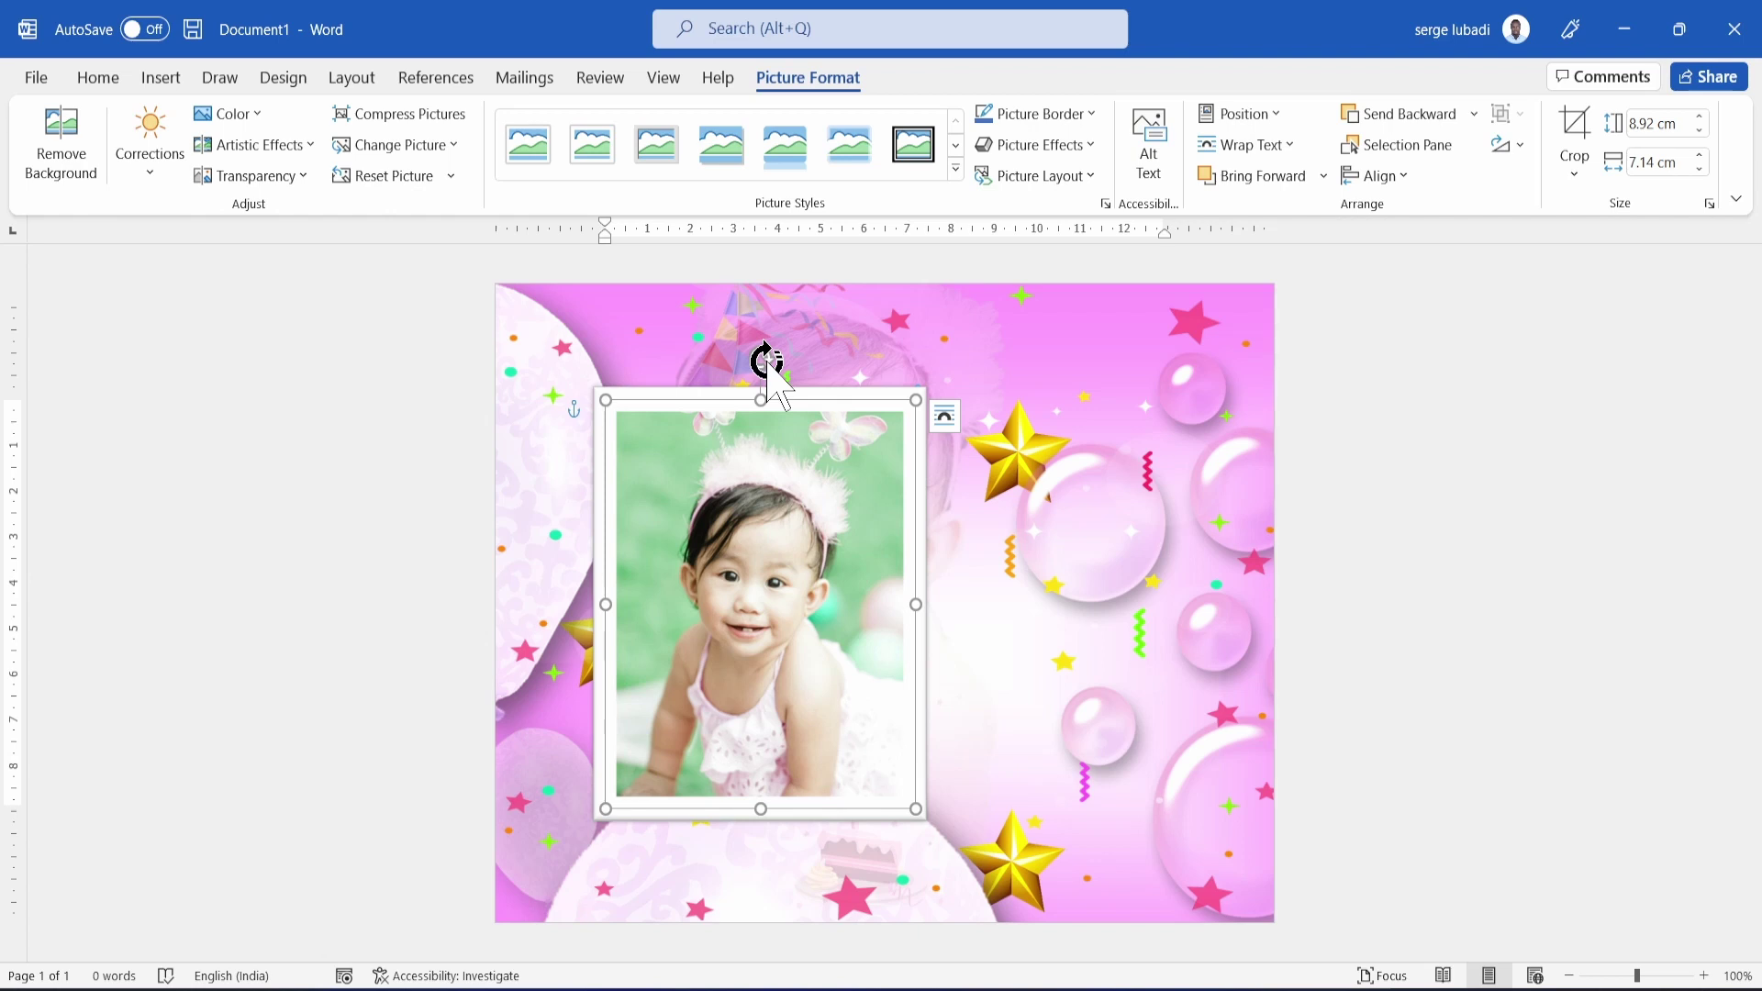
pyautogui.moveTo(767, 361); pyautogui.dragTo(835, 374)
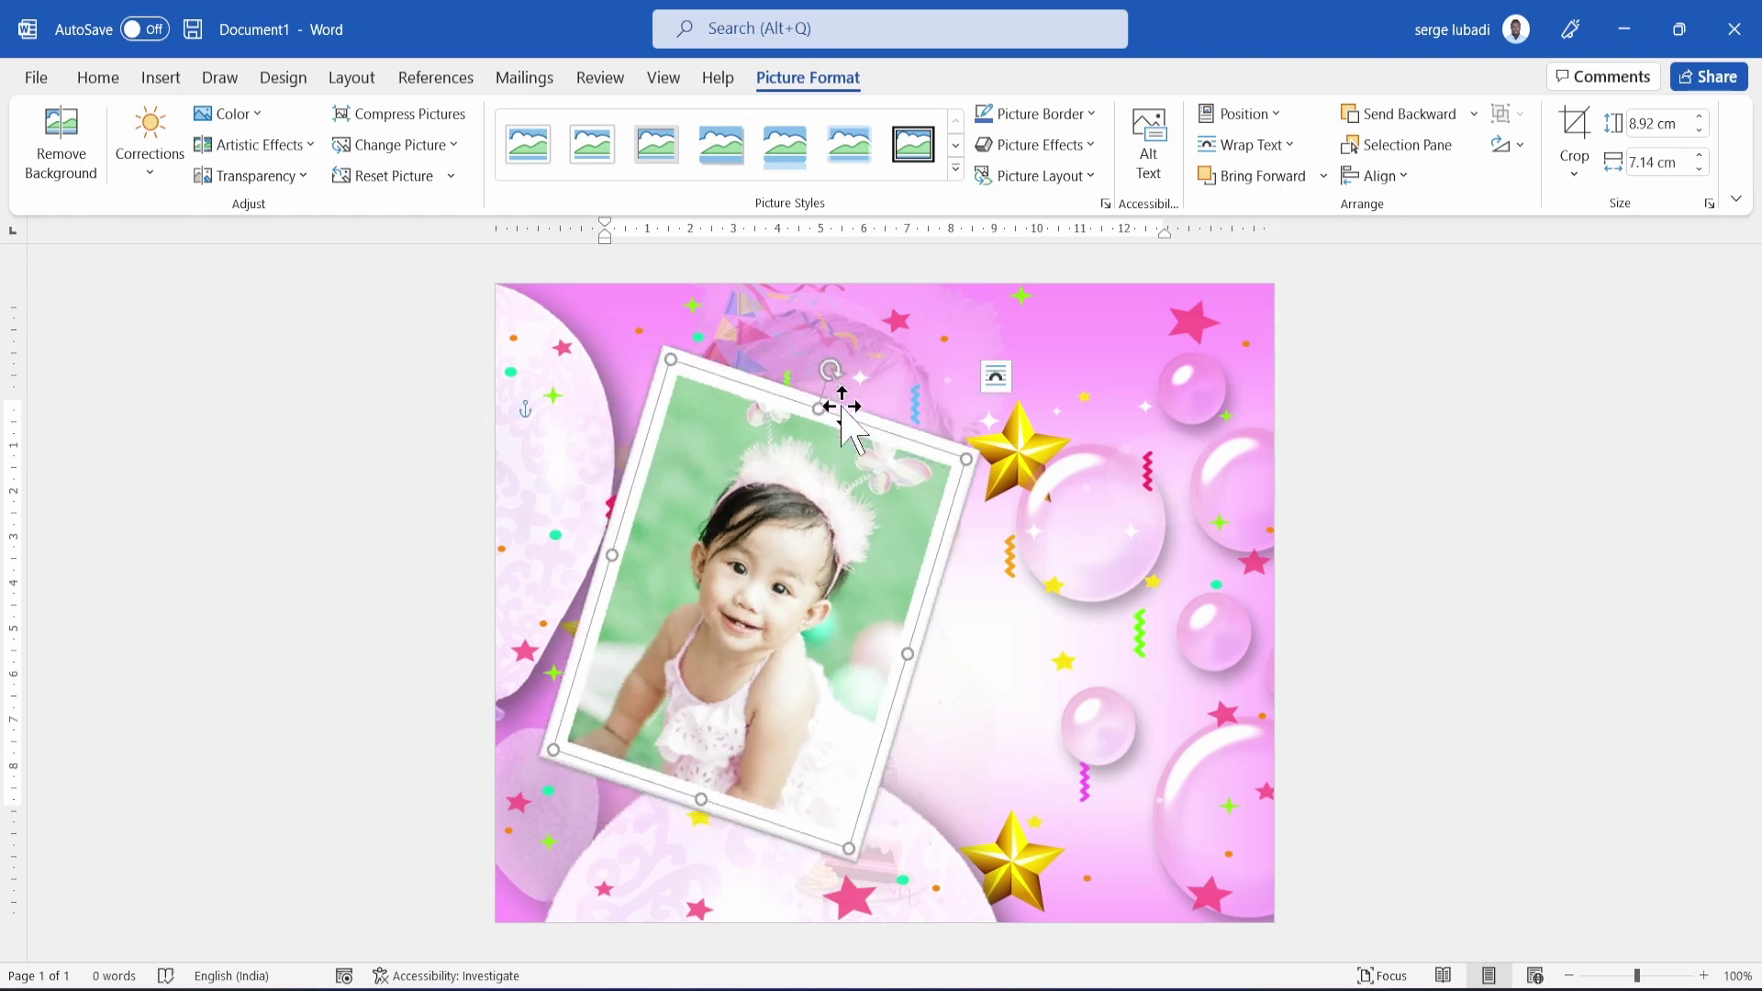
# Move the tilted photo away from the large side balloon and enlarge it to about 9.89 cm high by 7.91 cm wide.
pyautogui.moveTo(832, 530); pyautogui.dragTo(1018, 564)
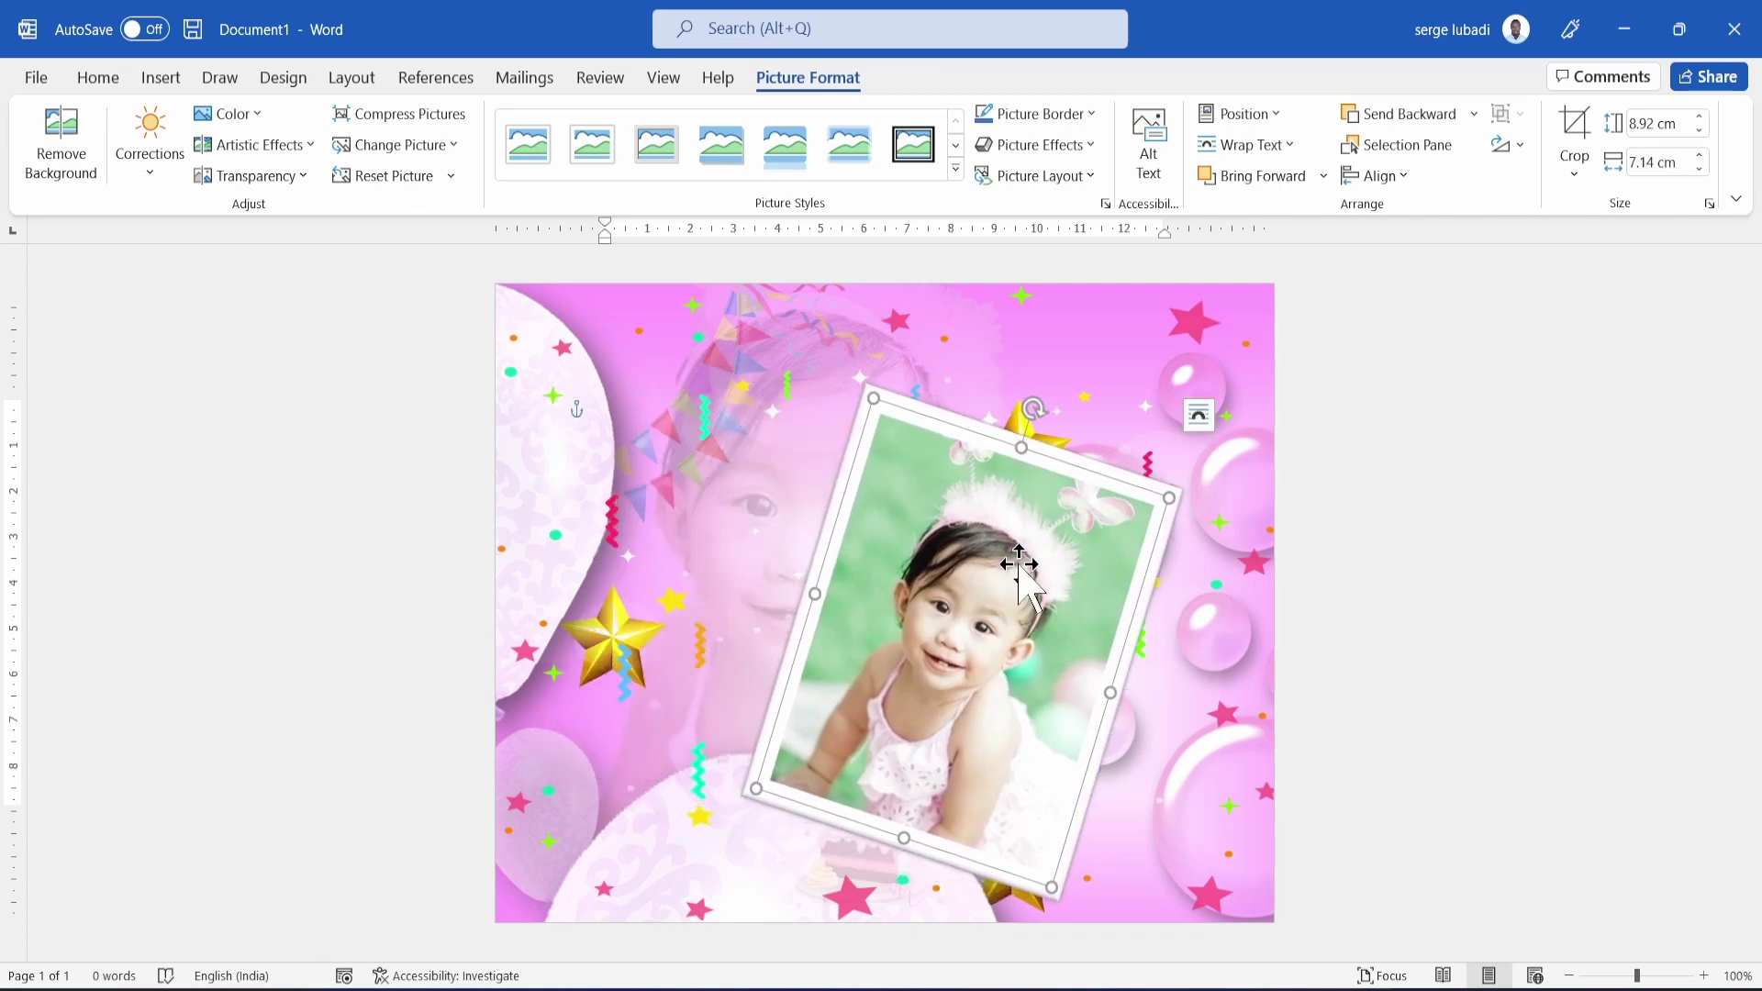
pyautogui.moveTo(869, 396); pyautogui.dragTo(845, 362)
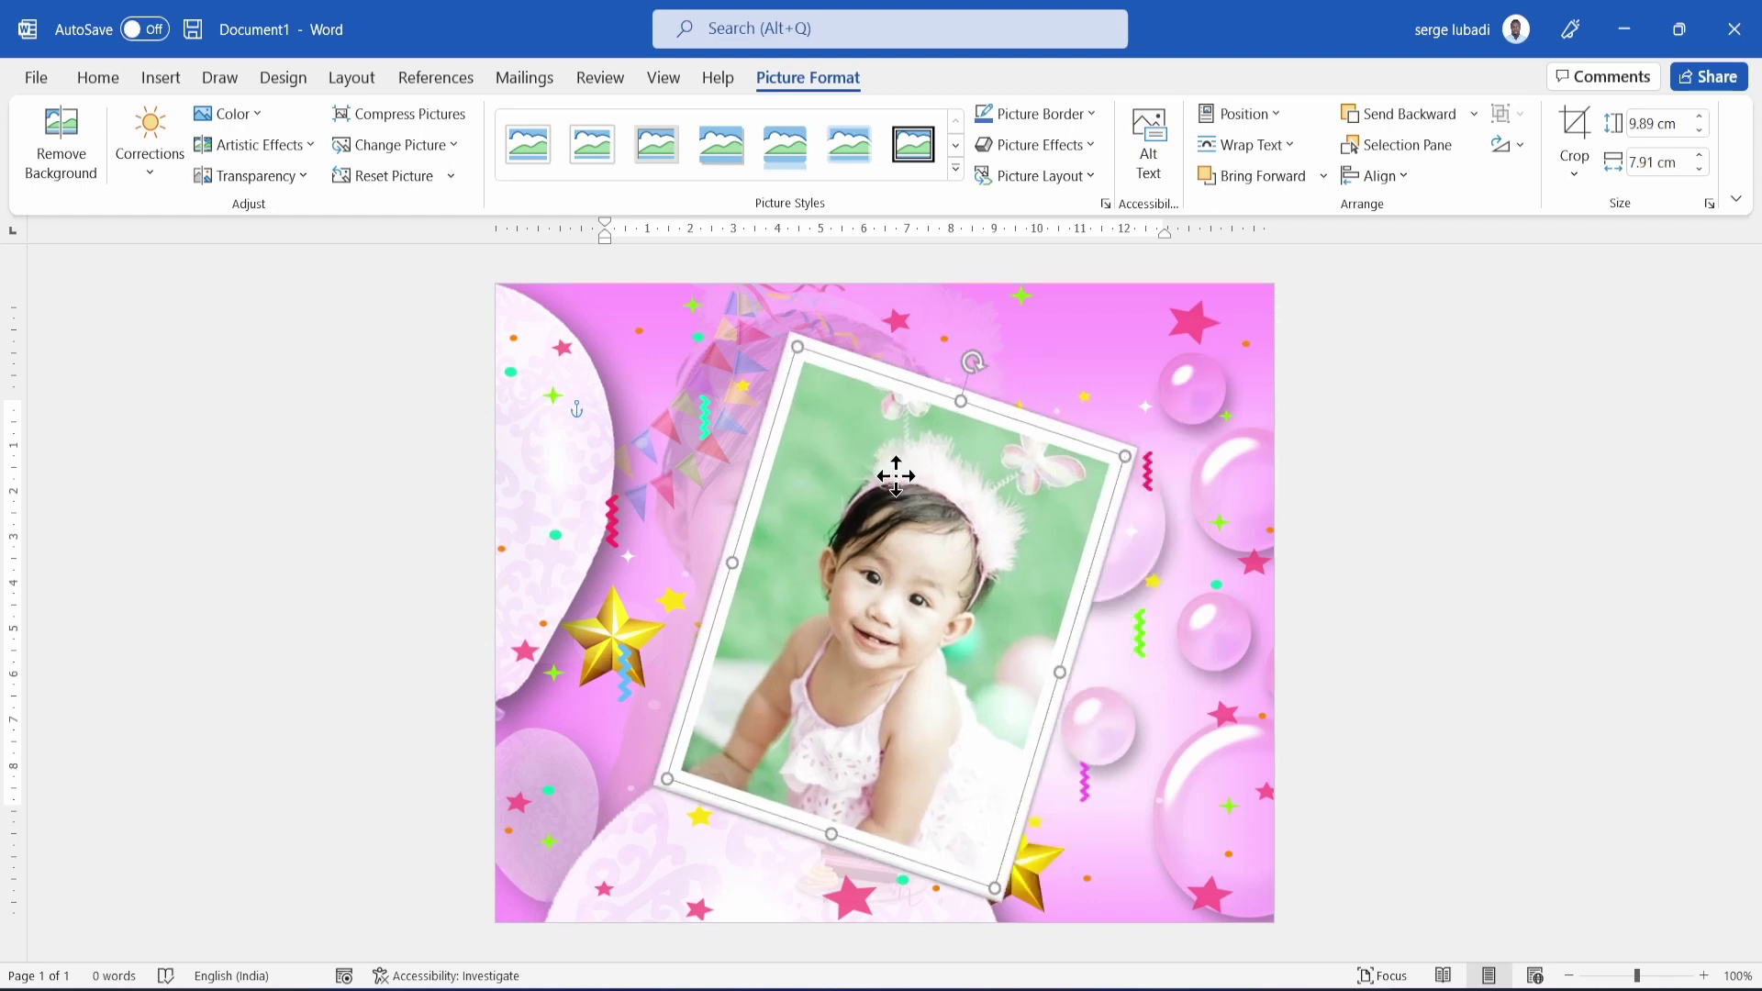
# Move the upper gold star higher and shift the bubbles left beside it, undoing the accidental move of the confetti.
pyautogui.moveTo(1015, 413)
pyautogui.mouseDown()
pyautogui.moveTo(1061, 415)
pyautogui.moveTo(1021, 412)
pyautogui.mouseUp()
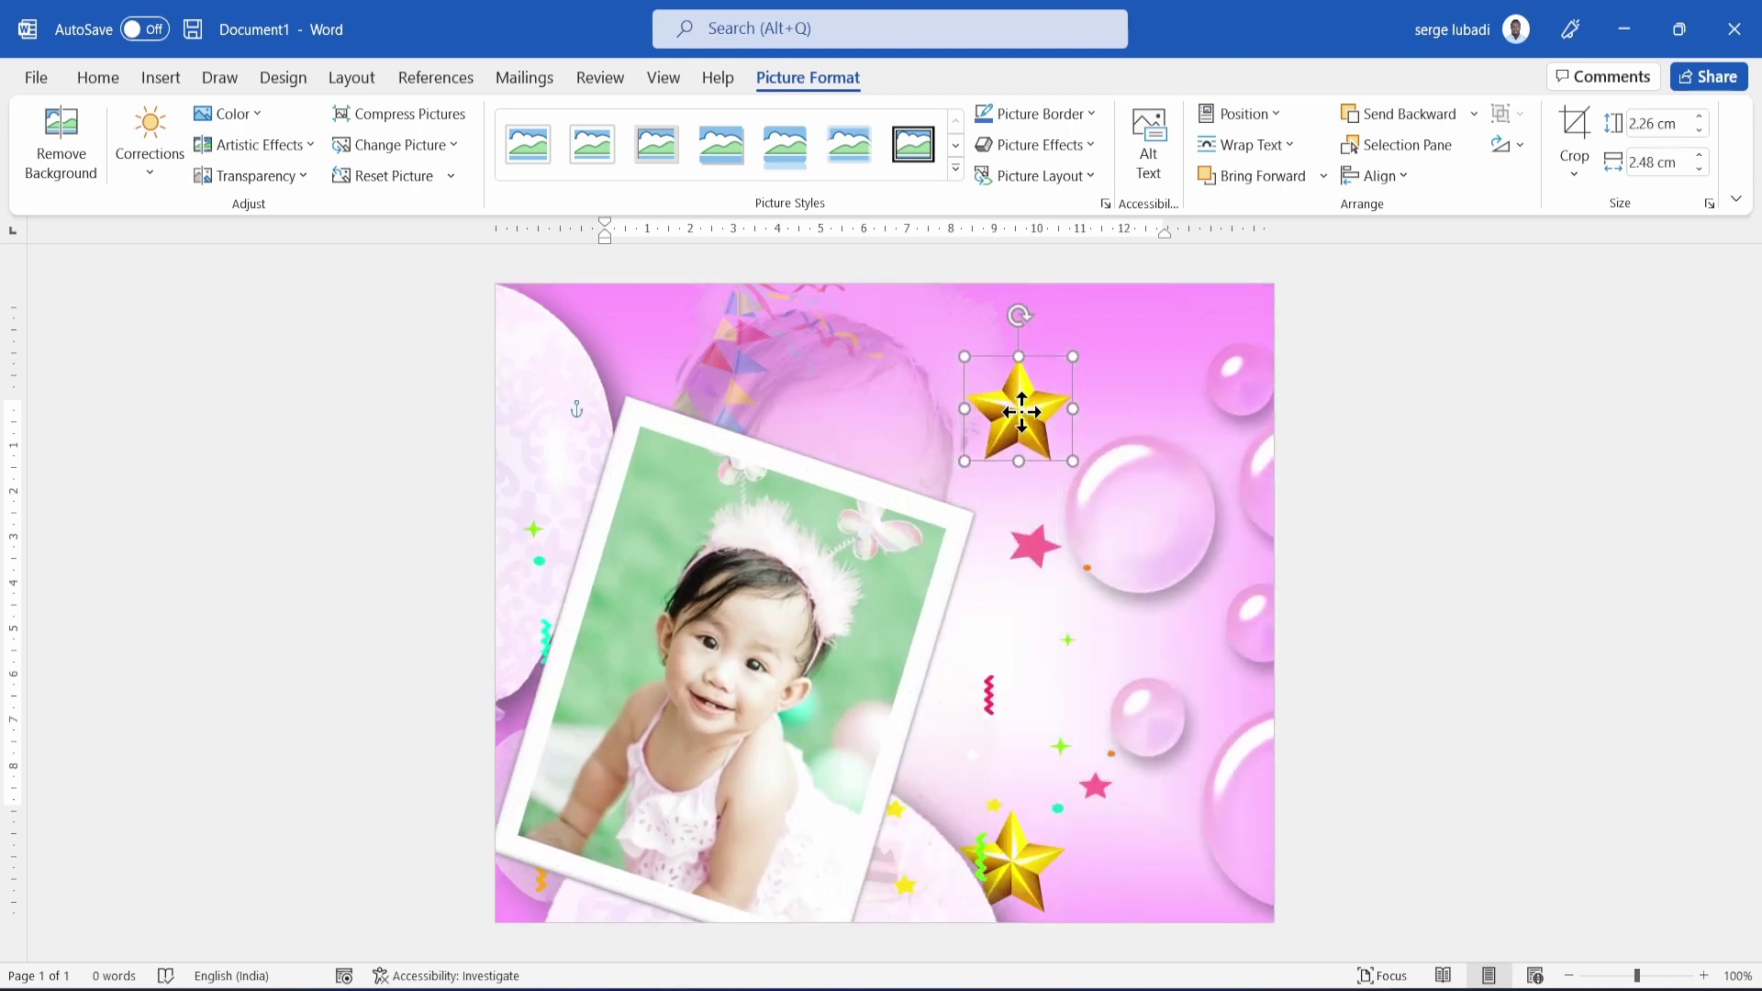
pyautogui.click(1022, 854)
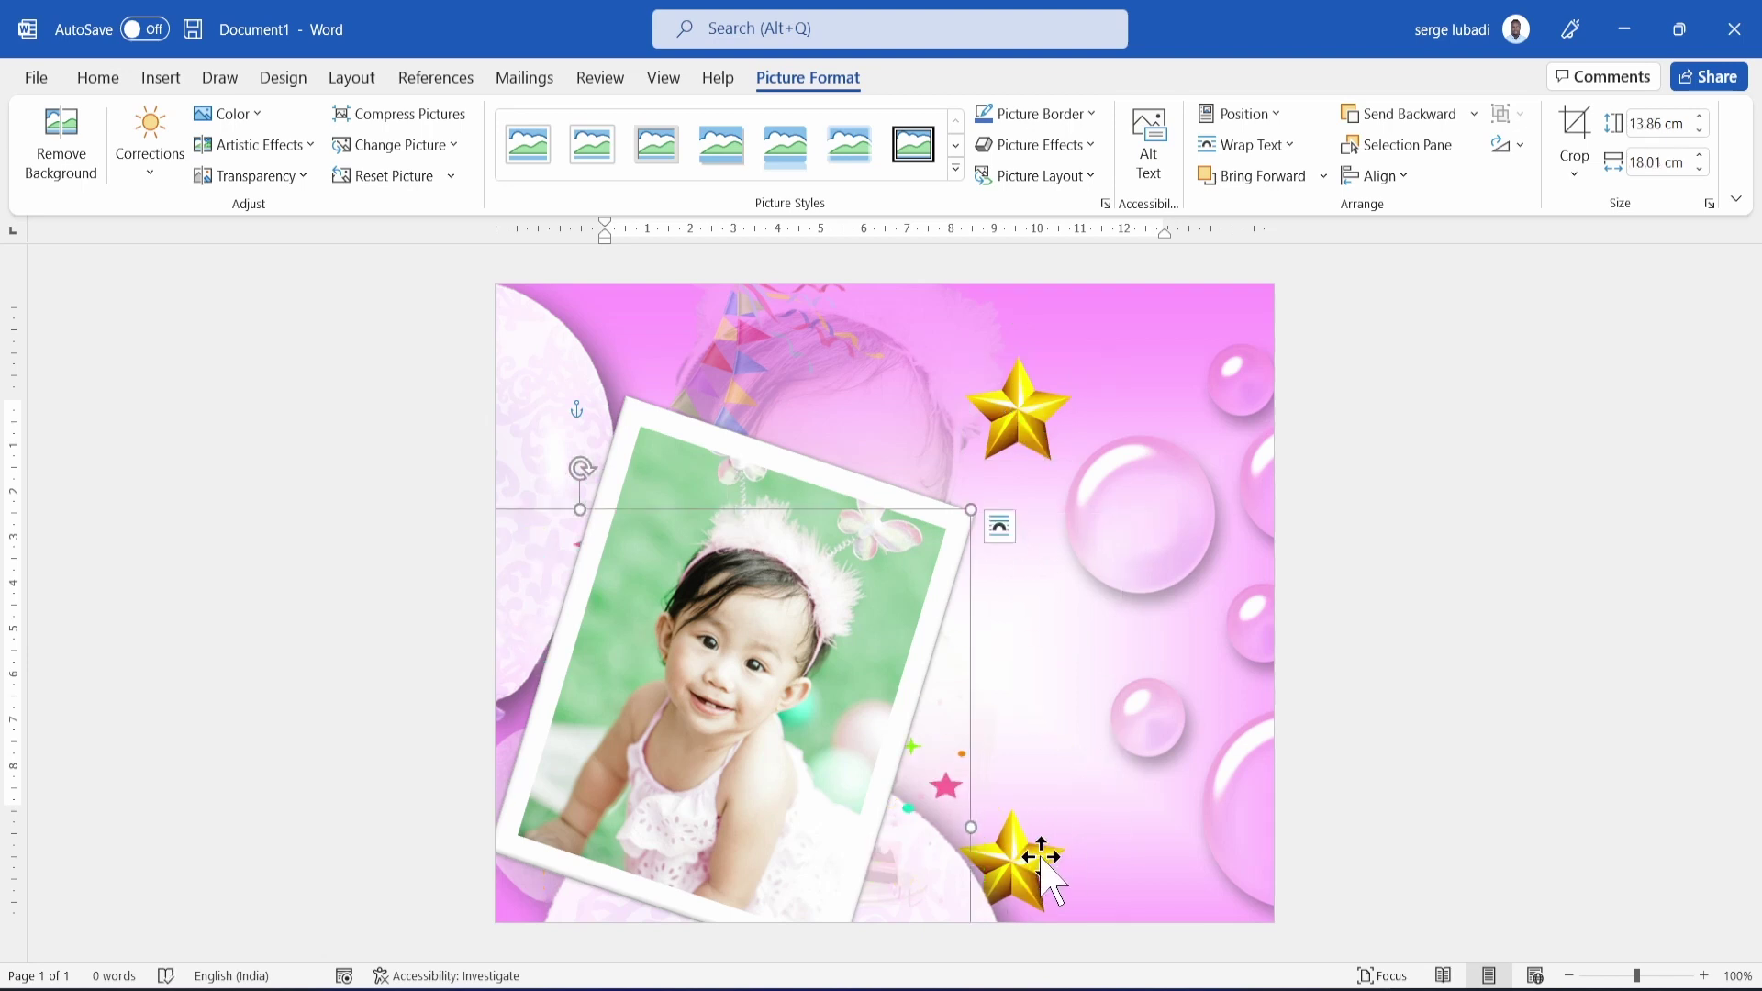
pyautogui.hotkey('ctrl', 'z')
pyautogui.click(830, 693)
pyautogui.moveTo(1185, 509); pyautogui.dragTo(1098, 515)
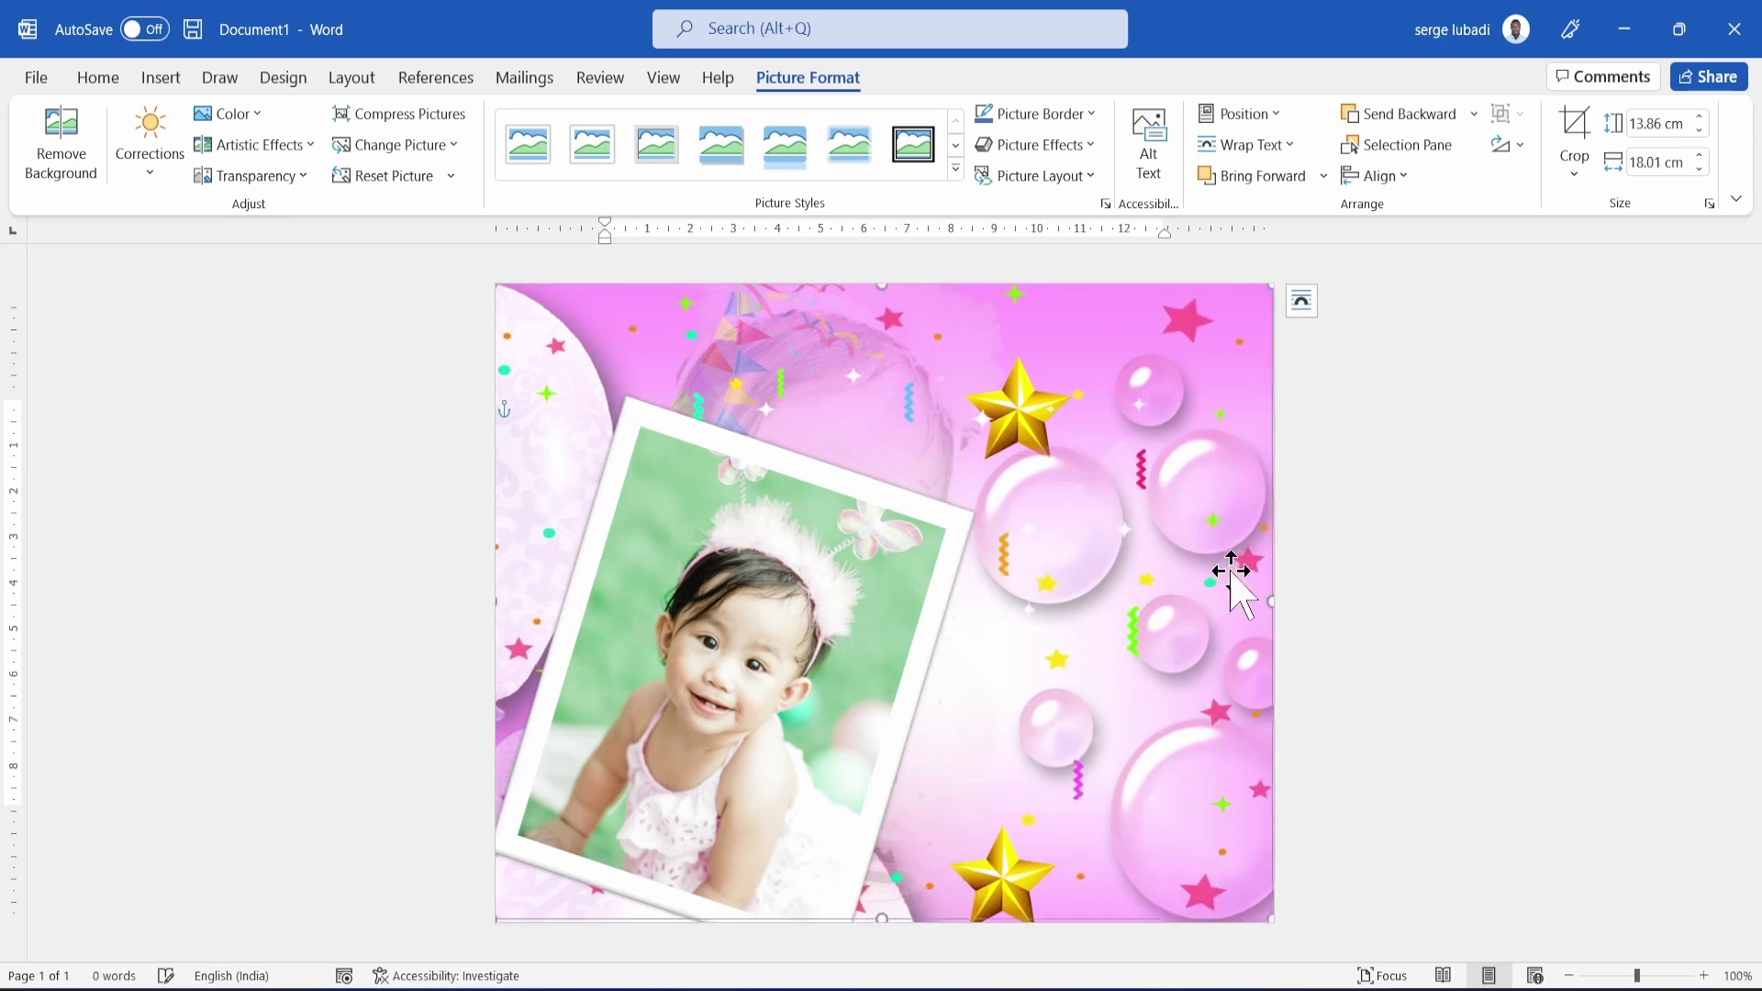
# Move the framed photo to the card's right side and reduce it to about 9.77 cm high by 7.82 cm wide.
pyautogui.moveTo(767, 578); pyautogui.dragTo(1089, 649)
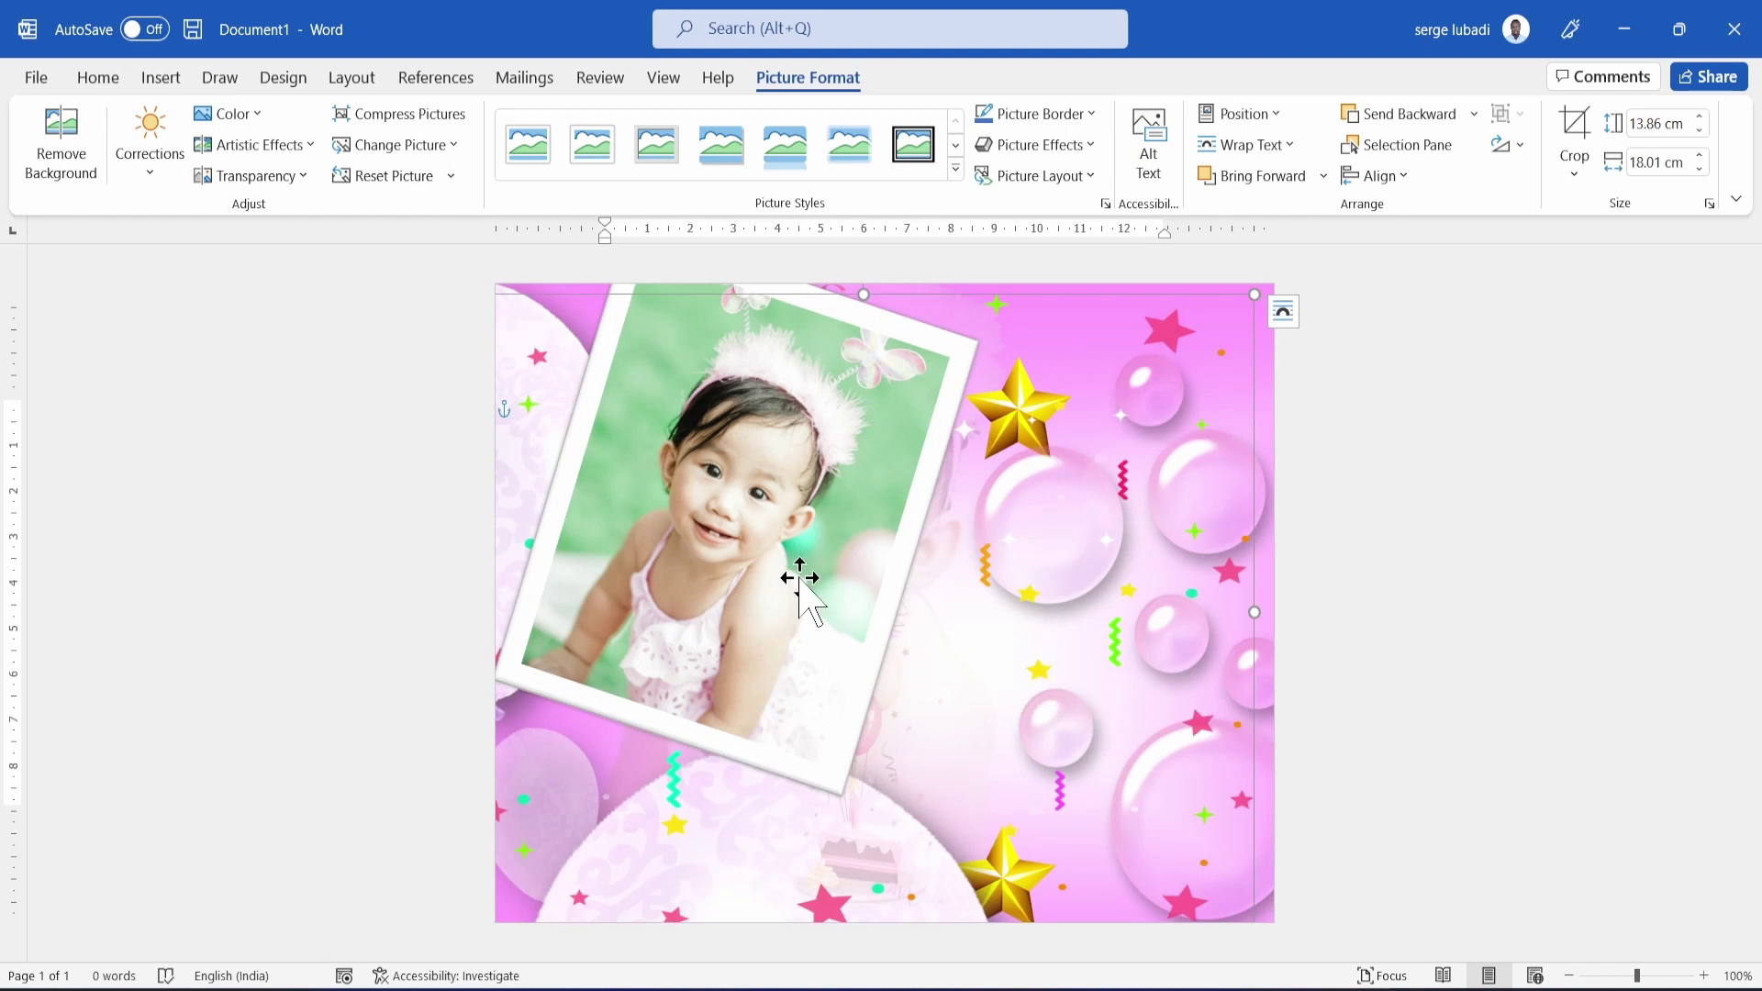
pyautogui.moveTo(812, 570); pyautogui.dragTo(961, 693)
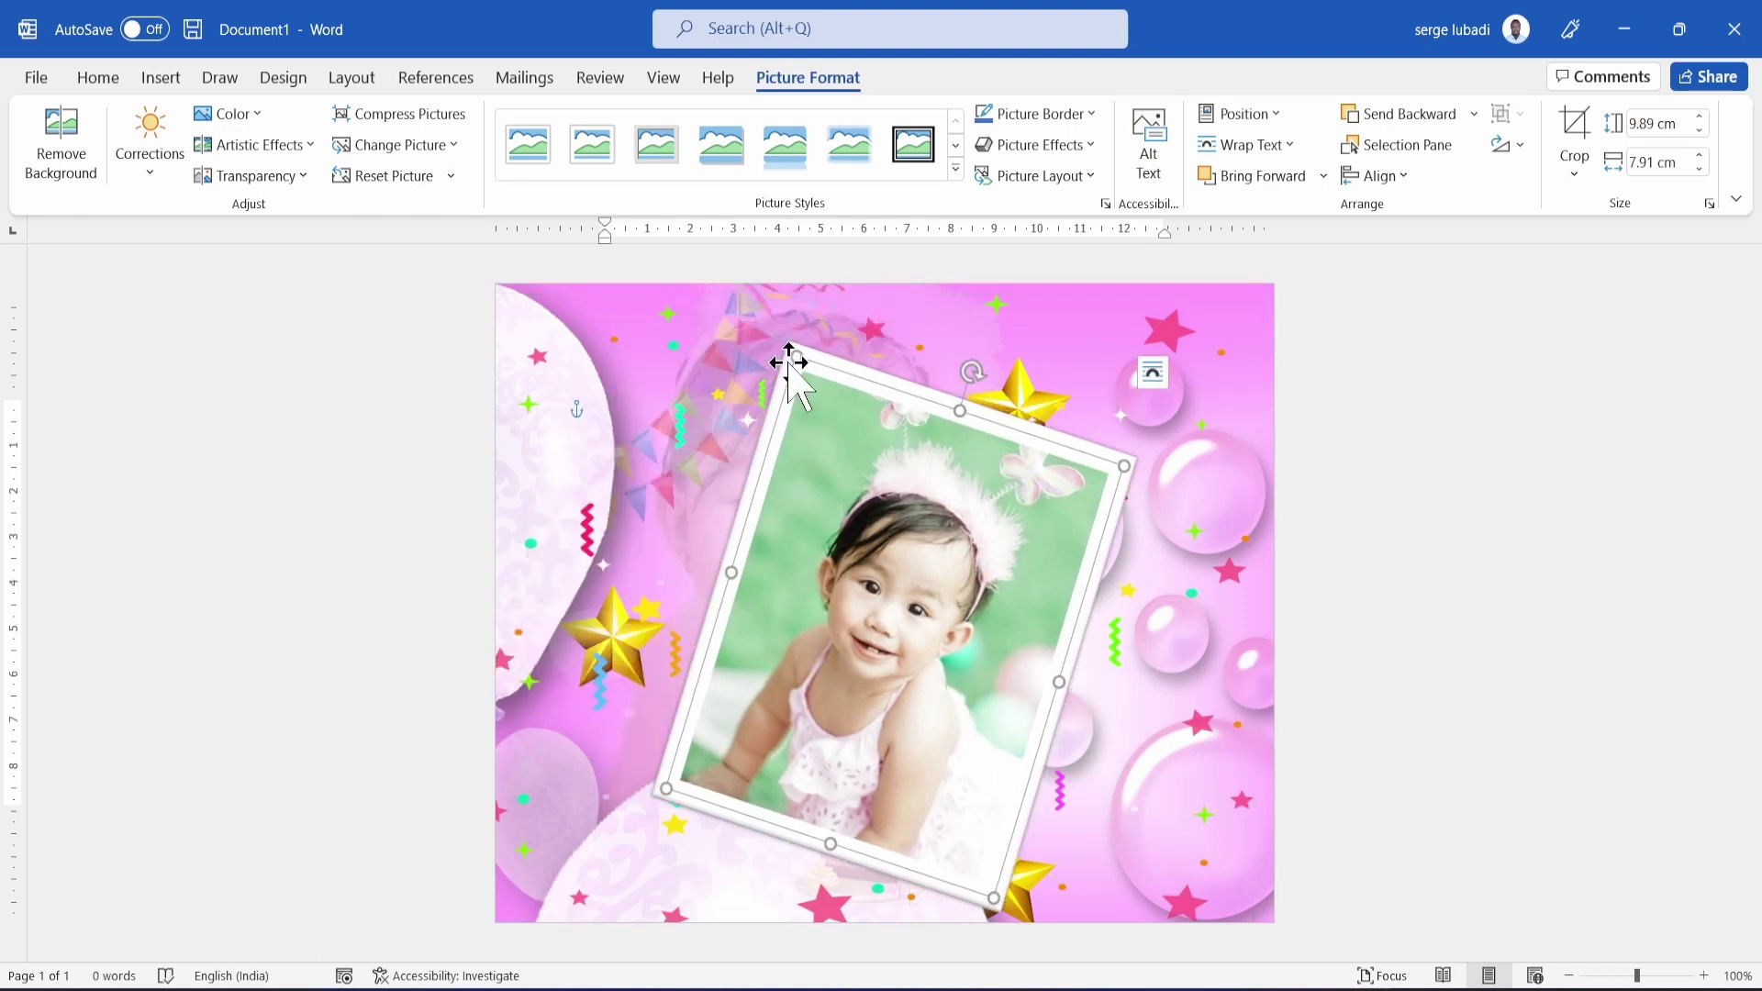
pyautogui.moveTo(795, 359); pyautogui.dragTo(817, 394)
pyautogui.moveTo(867, 510); pyautogui.dragTo(1029, 621)
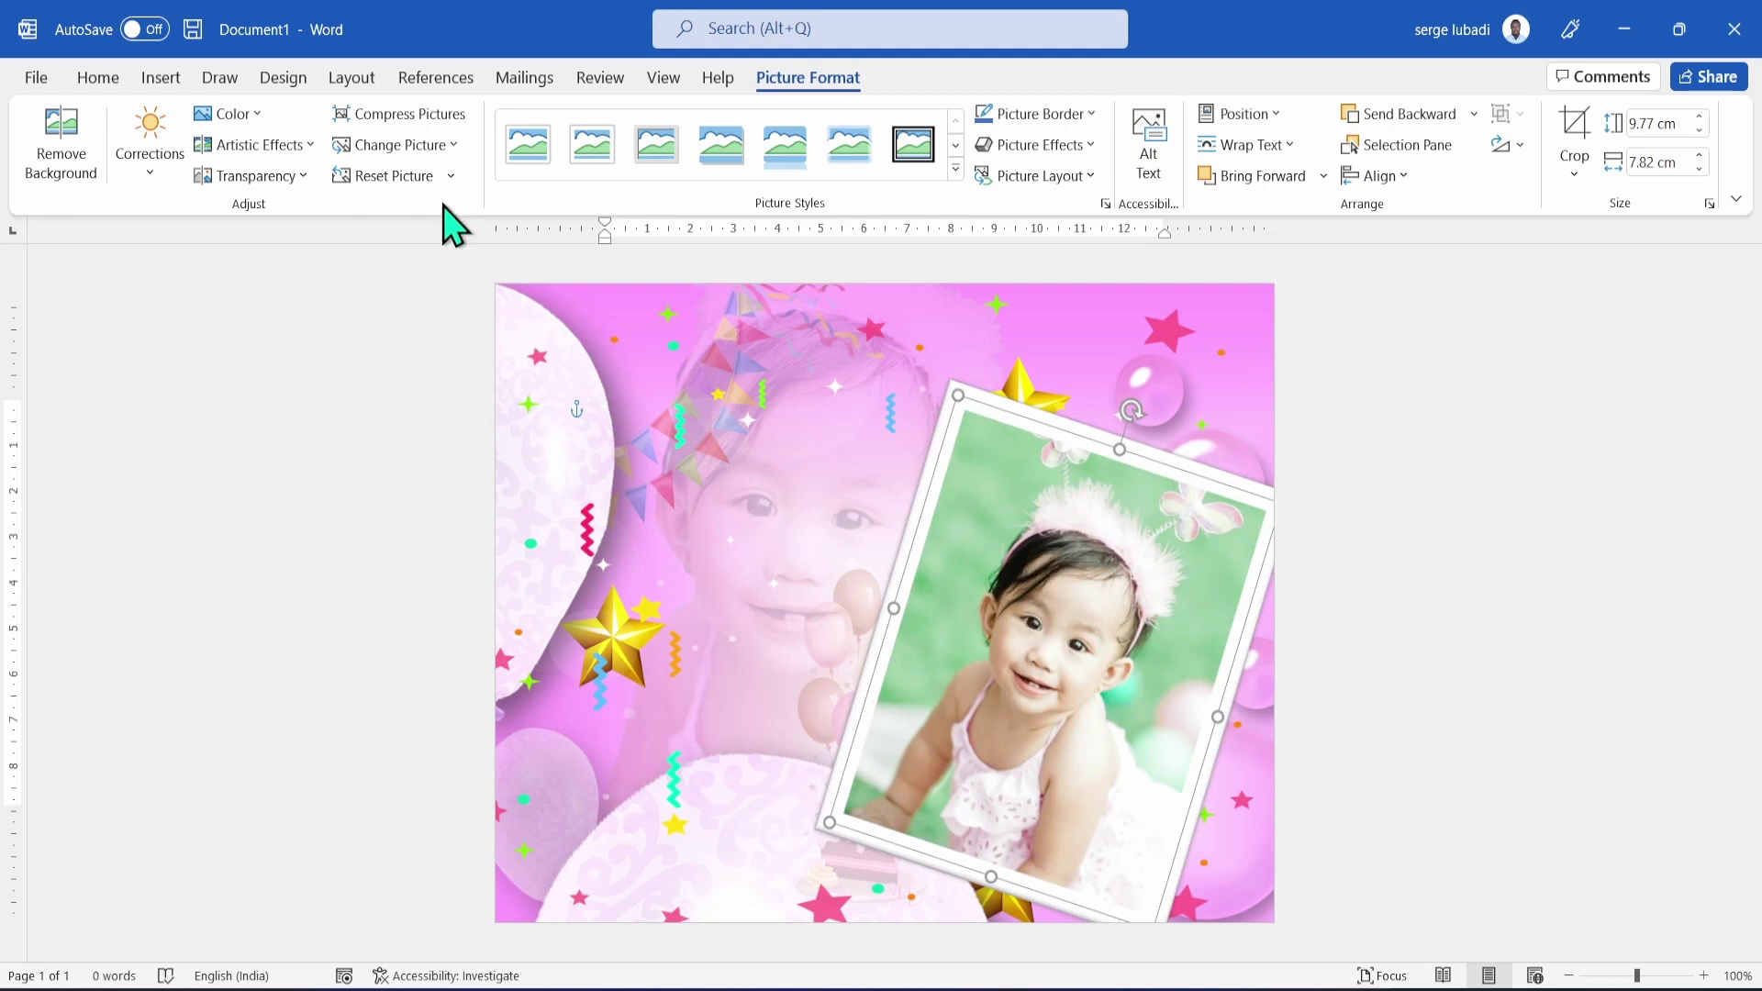
# Draw a text box about 1.88 cm high by 5.11 cm wide over the card's middle and enter the baby's name.
pyautogui.click(161, 78)
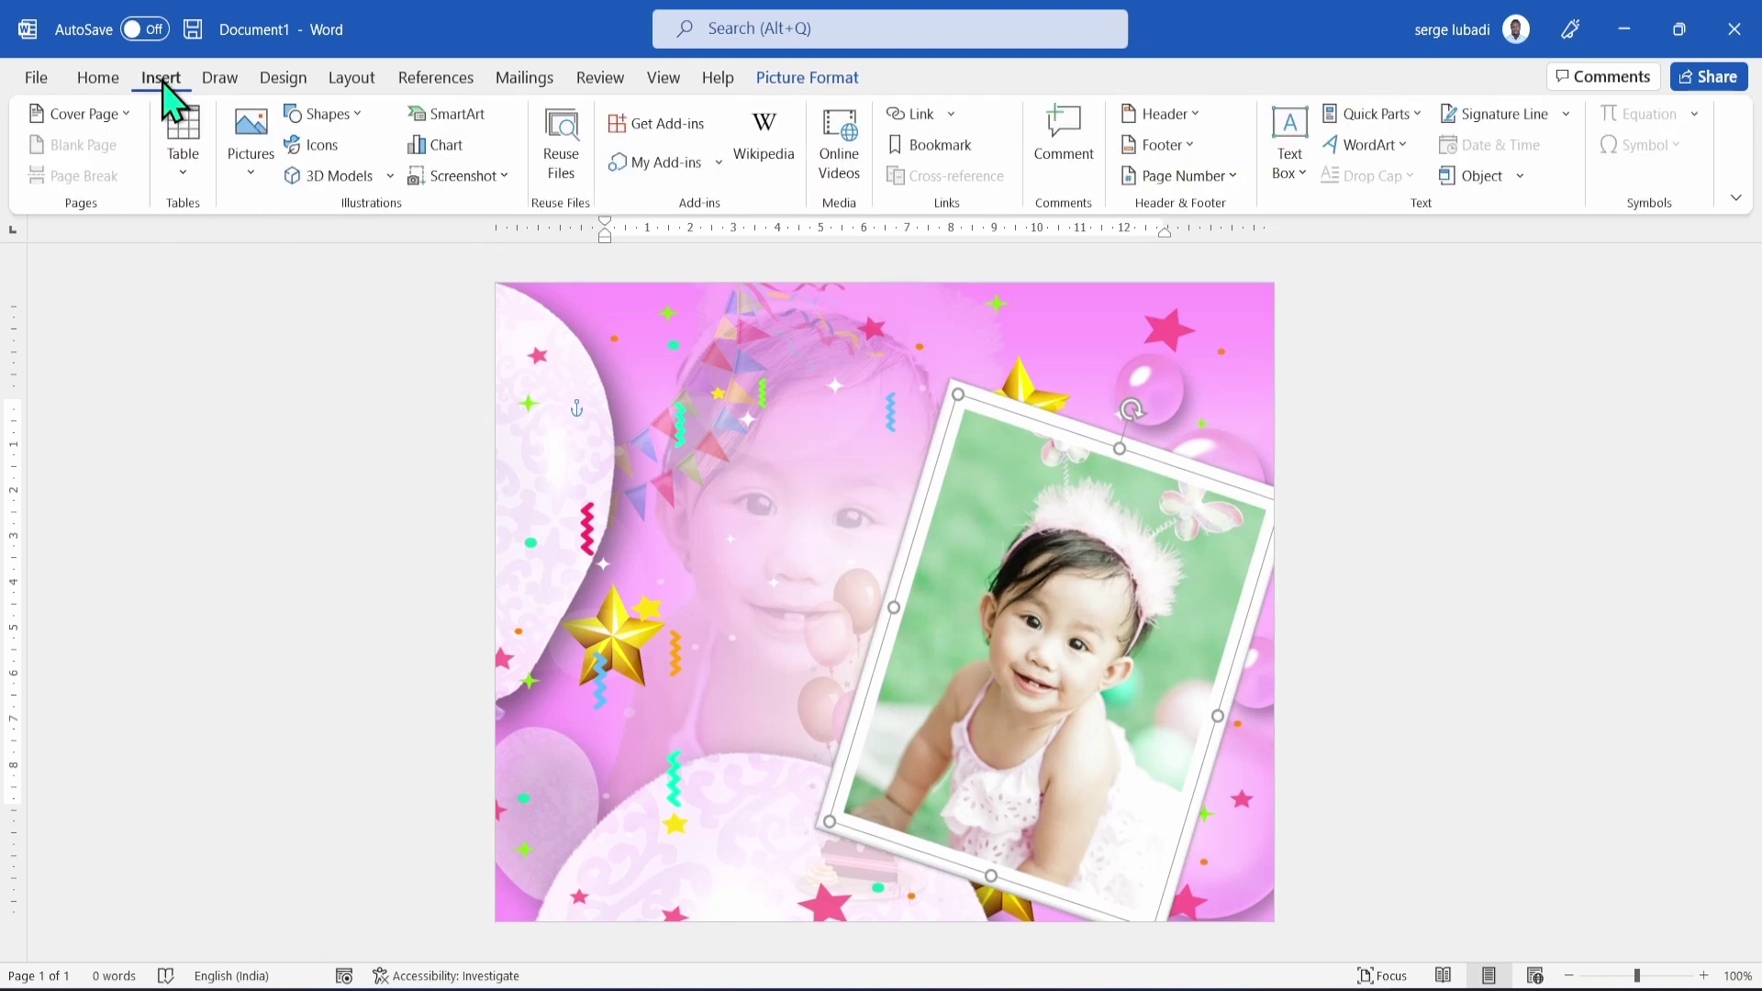
pyautogui.click(357, 115)
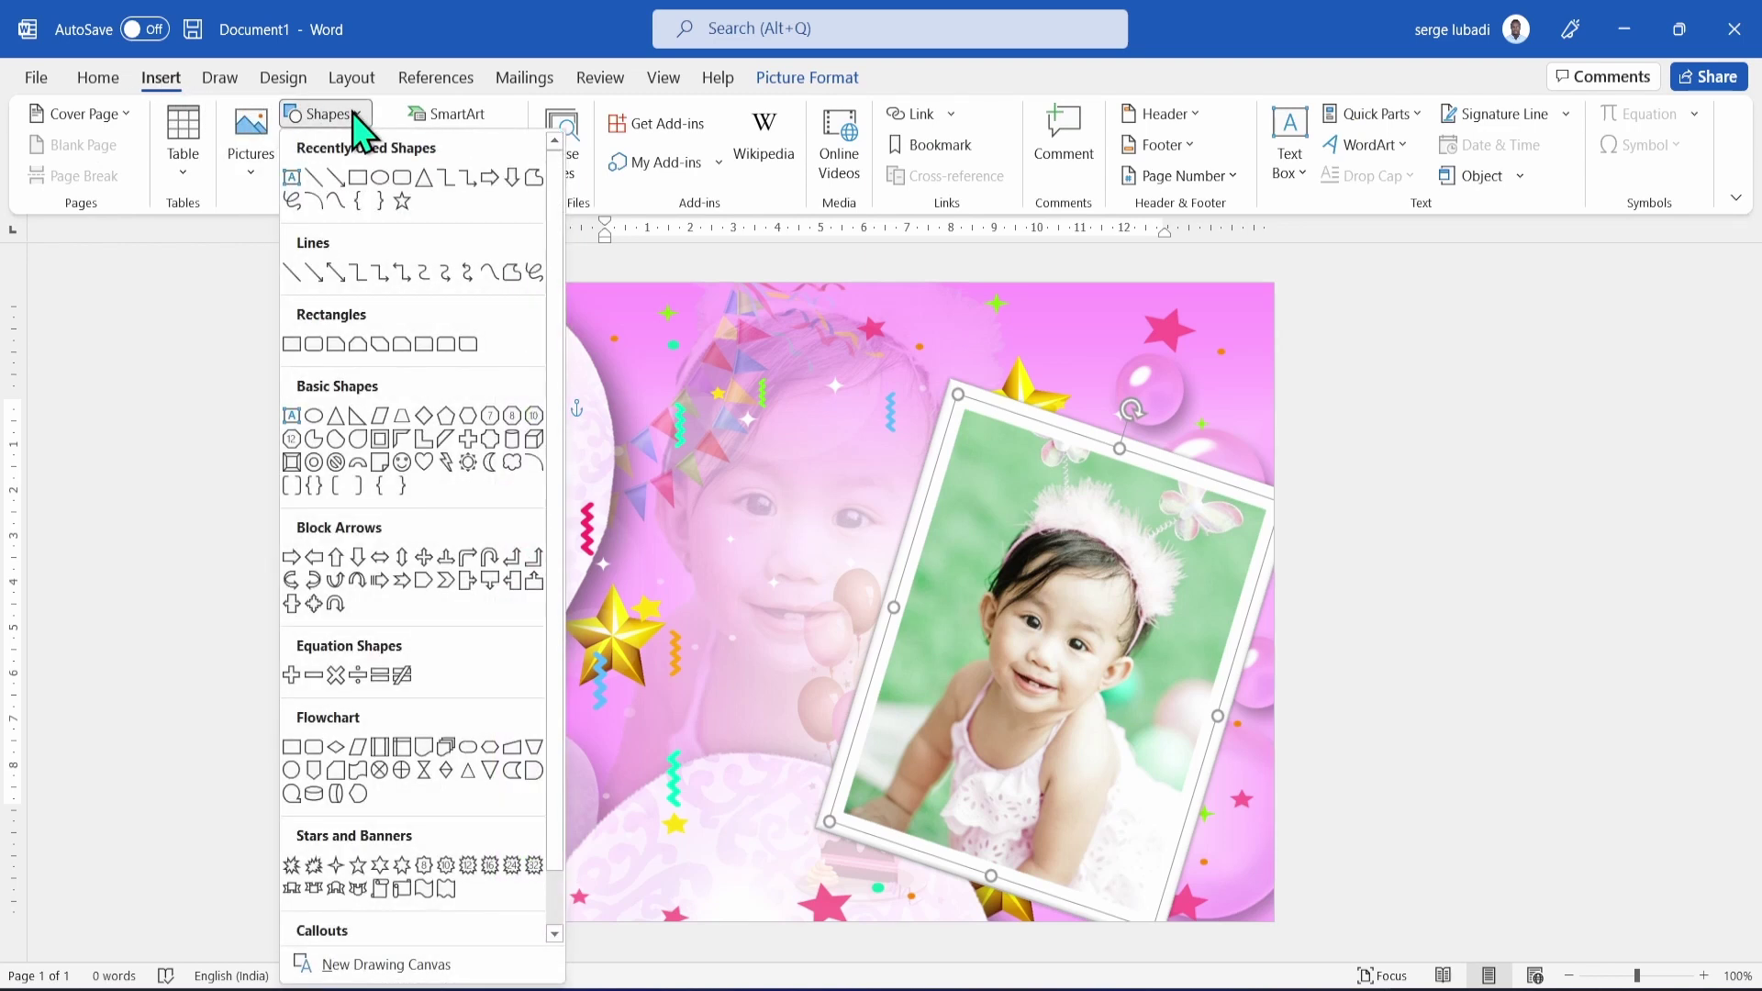
pyautogui.click(291, 178)
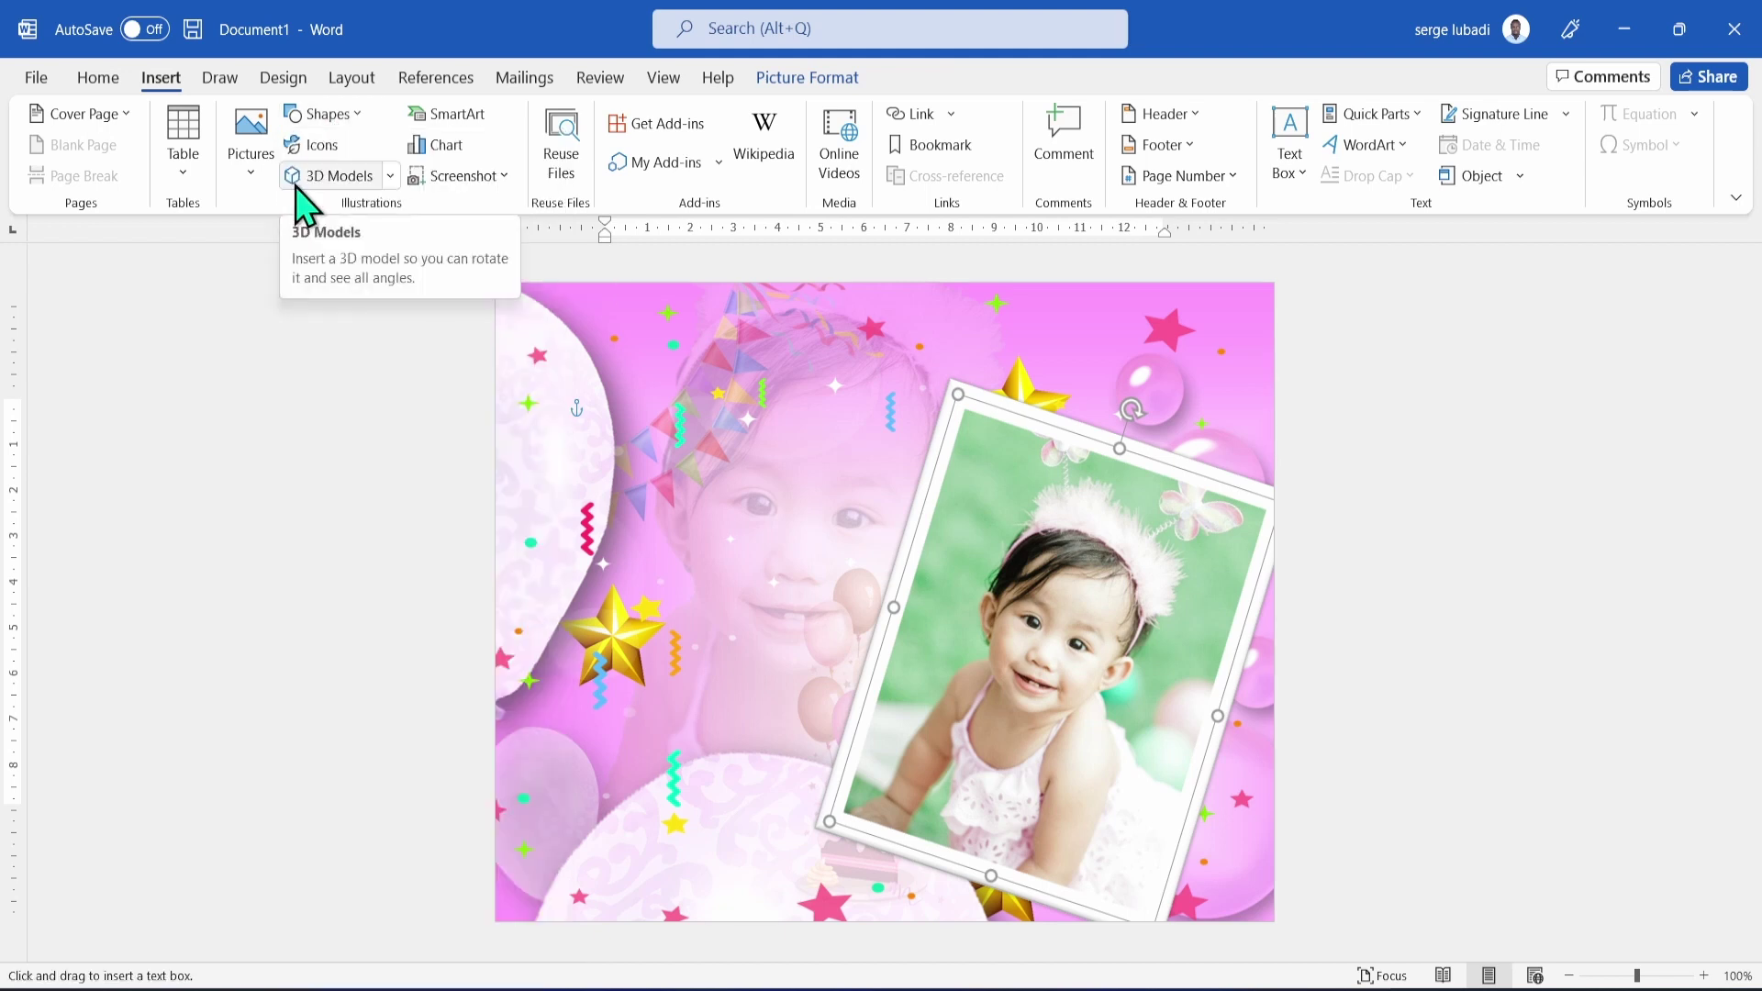
pyautogui.moveTo(786, 474); pyautogui.dragTo(1007, 560)
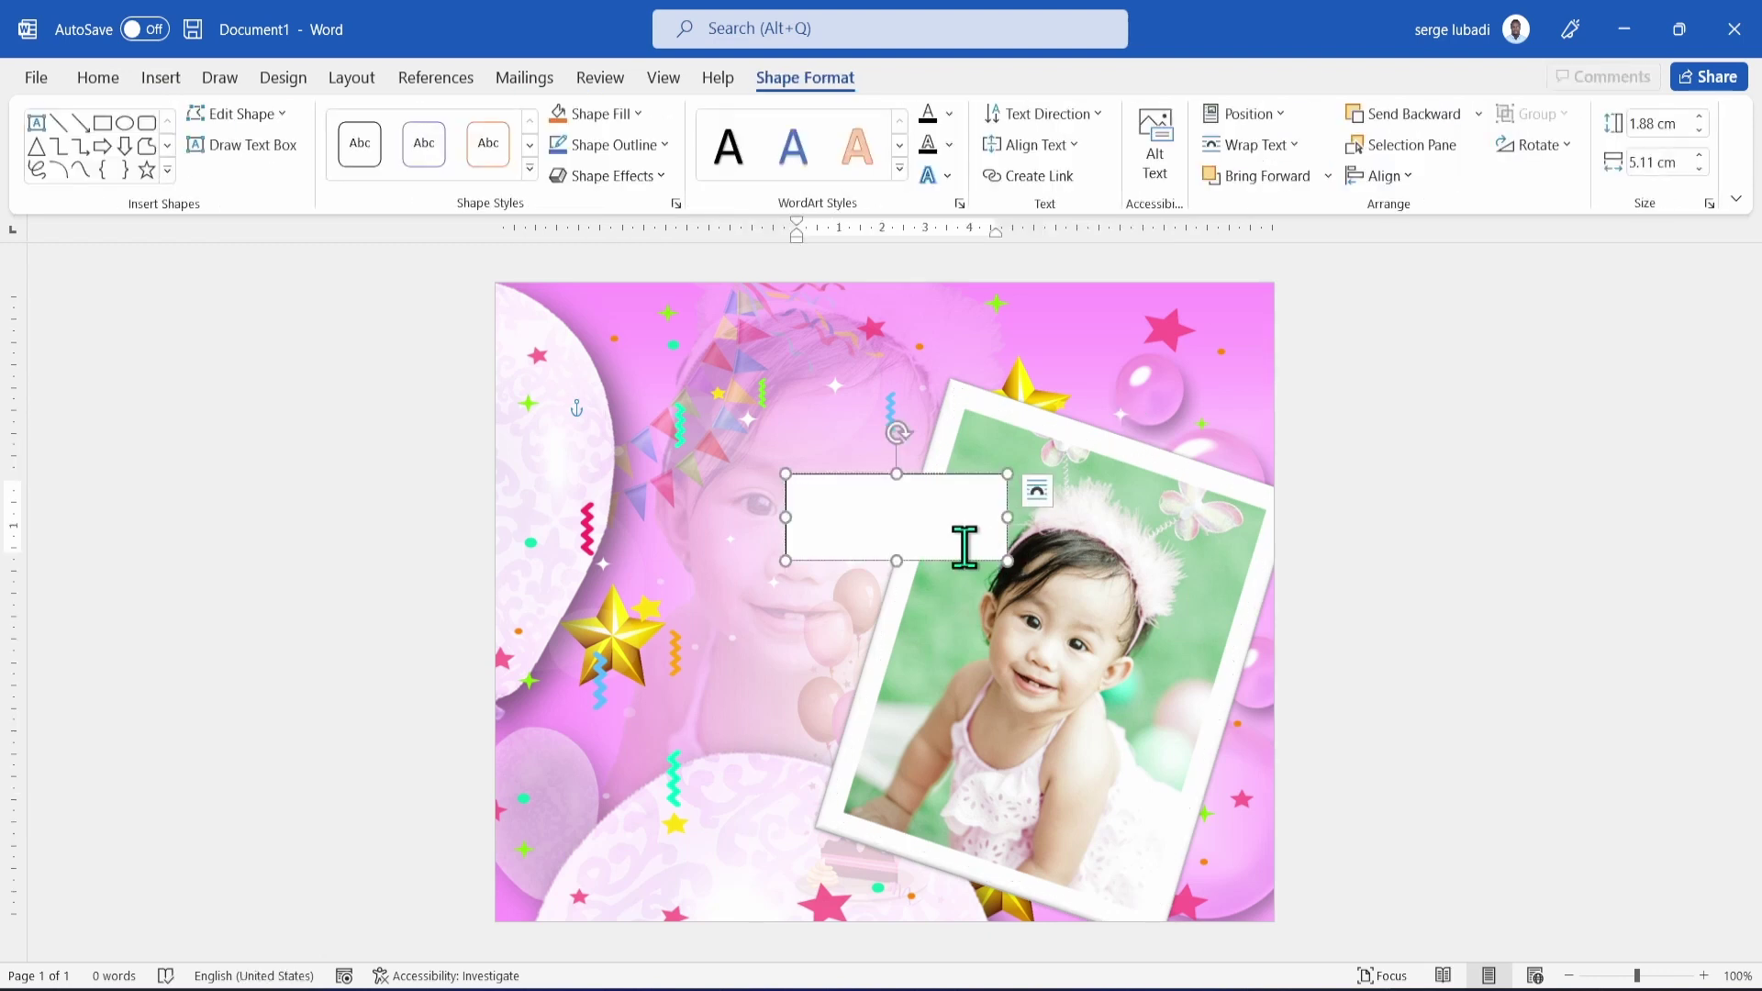
pyautogui.write('Baby Joyce')
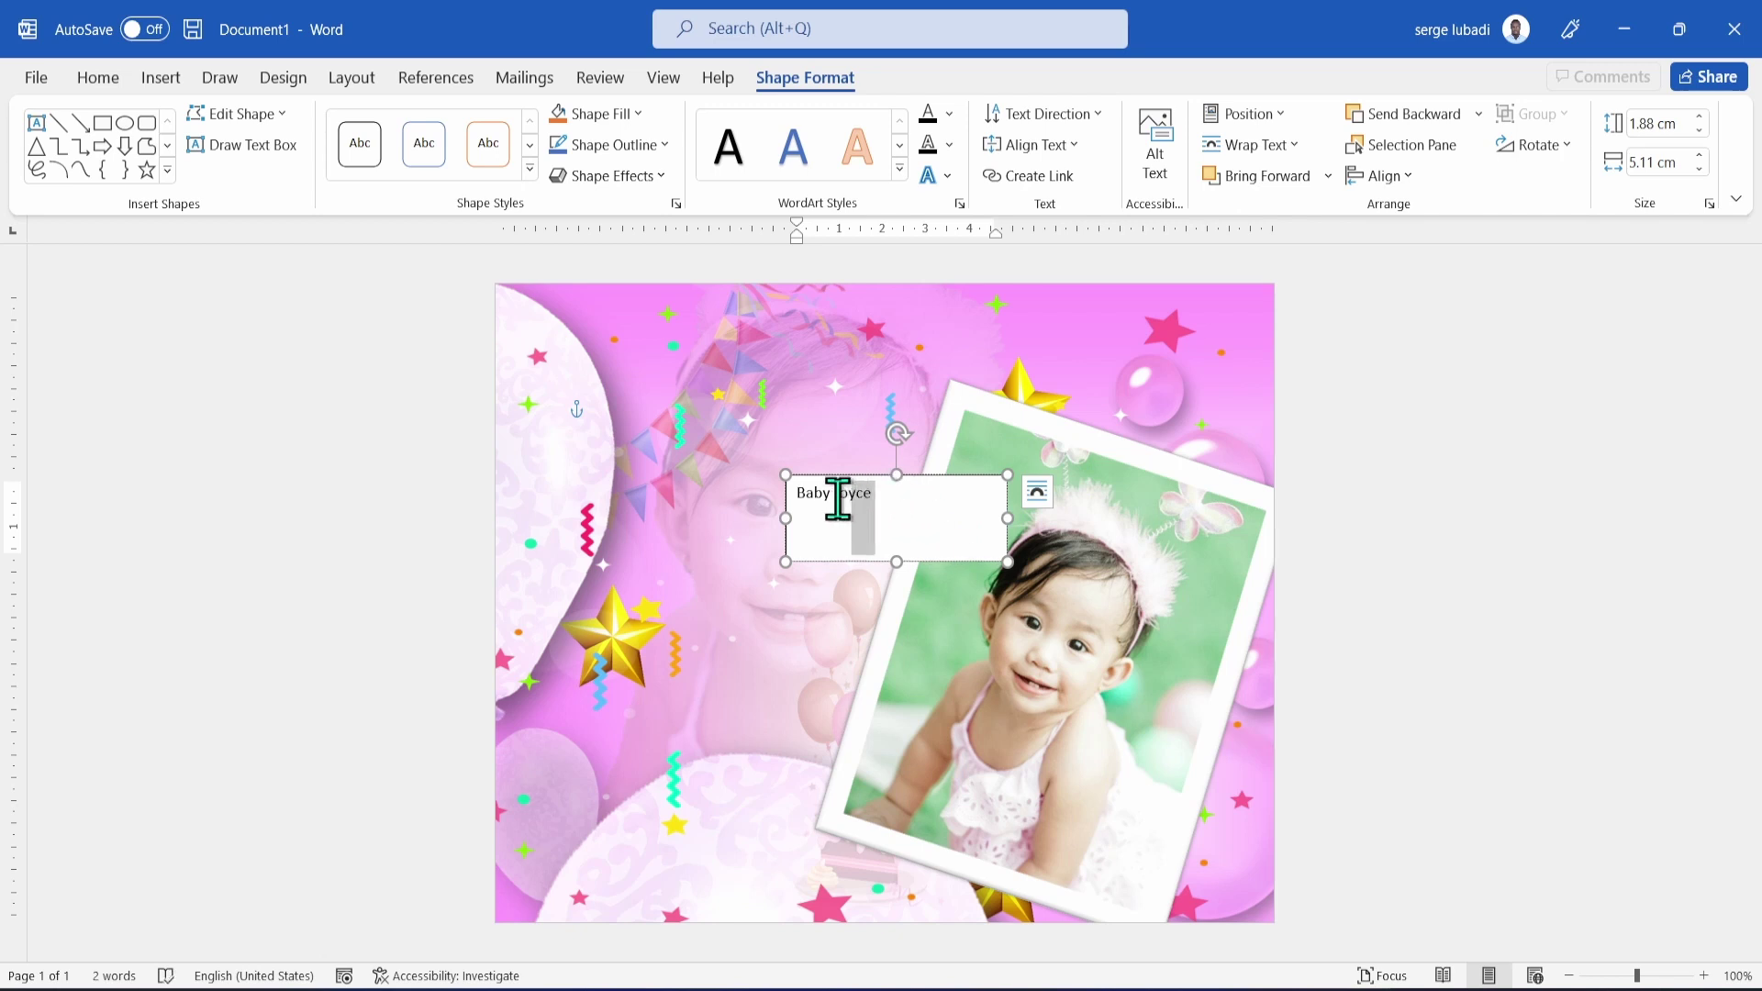
# Format the name in the text box in the ALS Script font at 24 pt.
pyautogui.moveTo(838, 498); pyautogui.dragTo(799, 501)
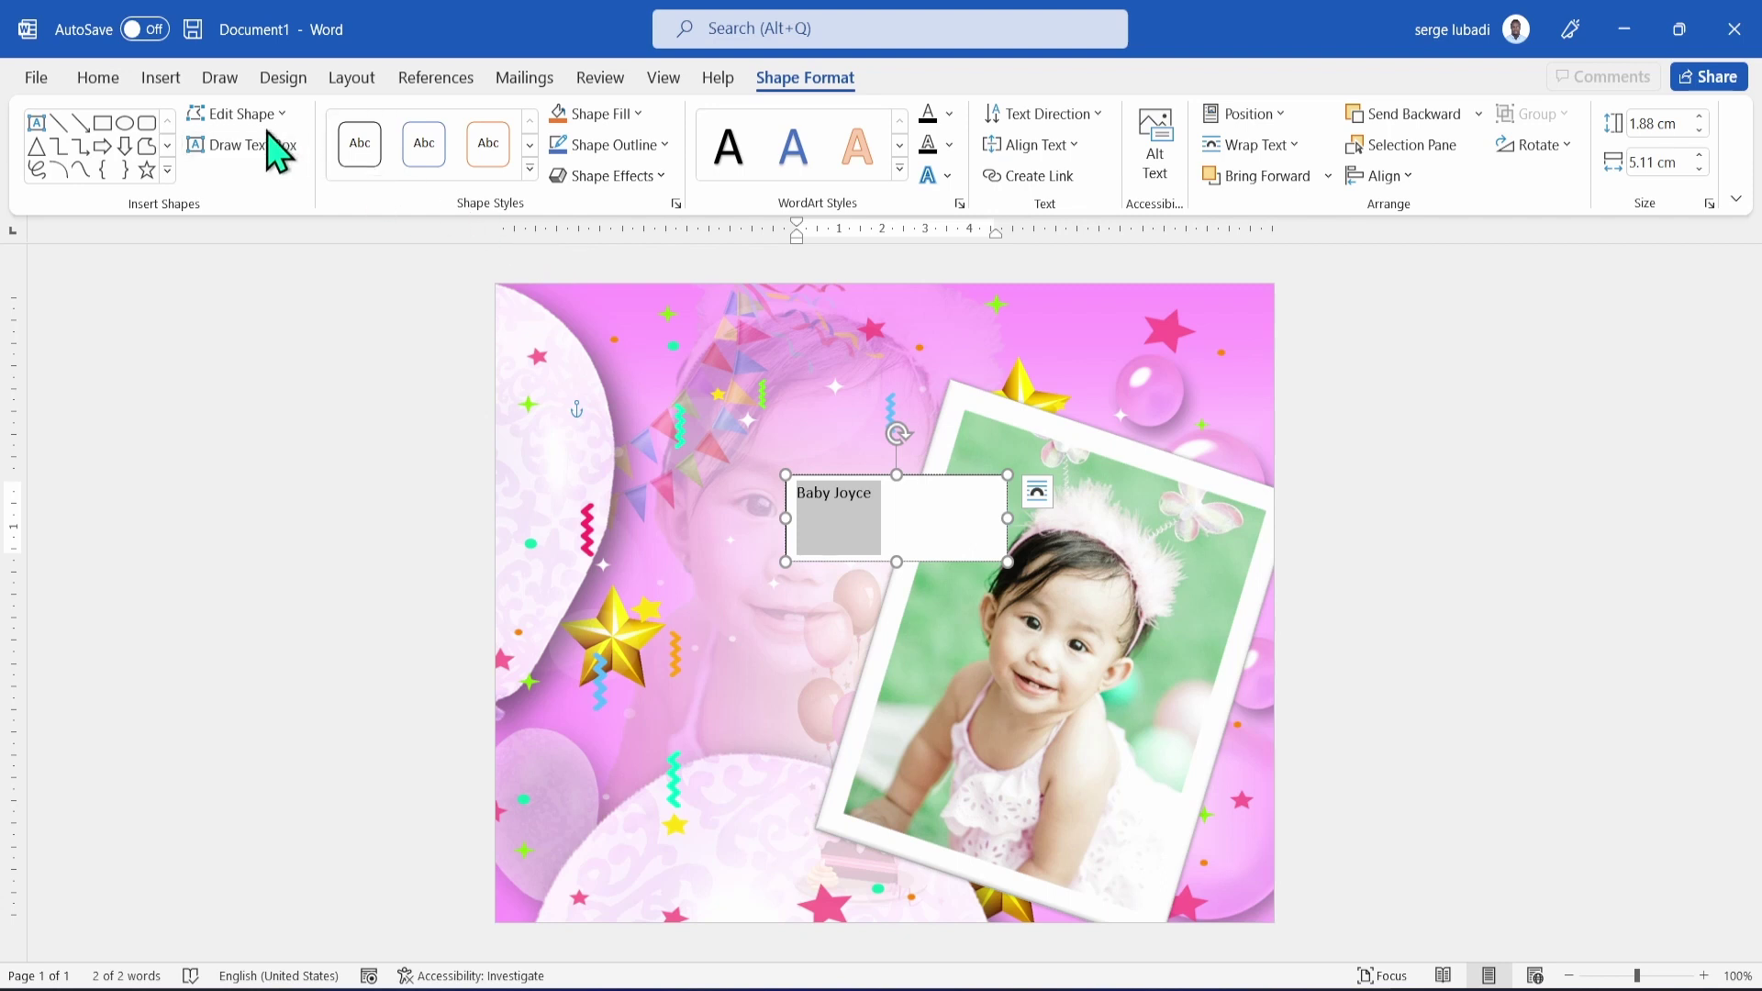
pyautogui.click(108, 83)
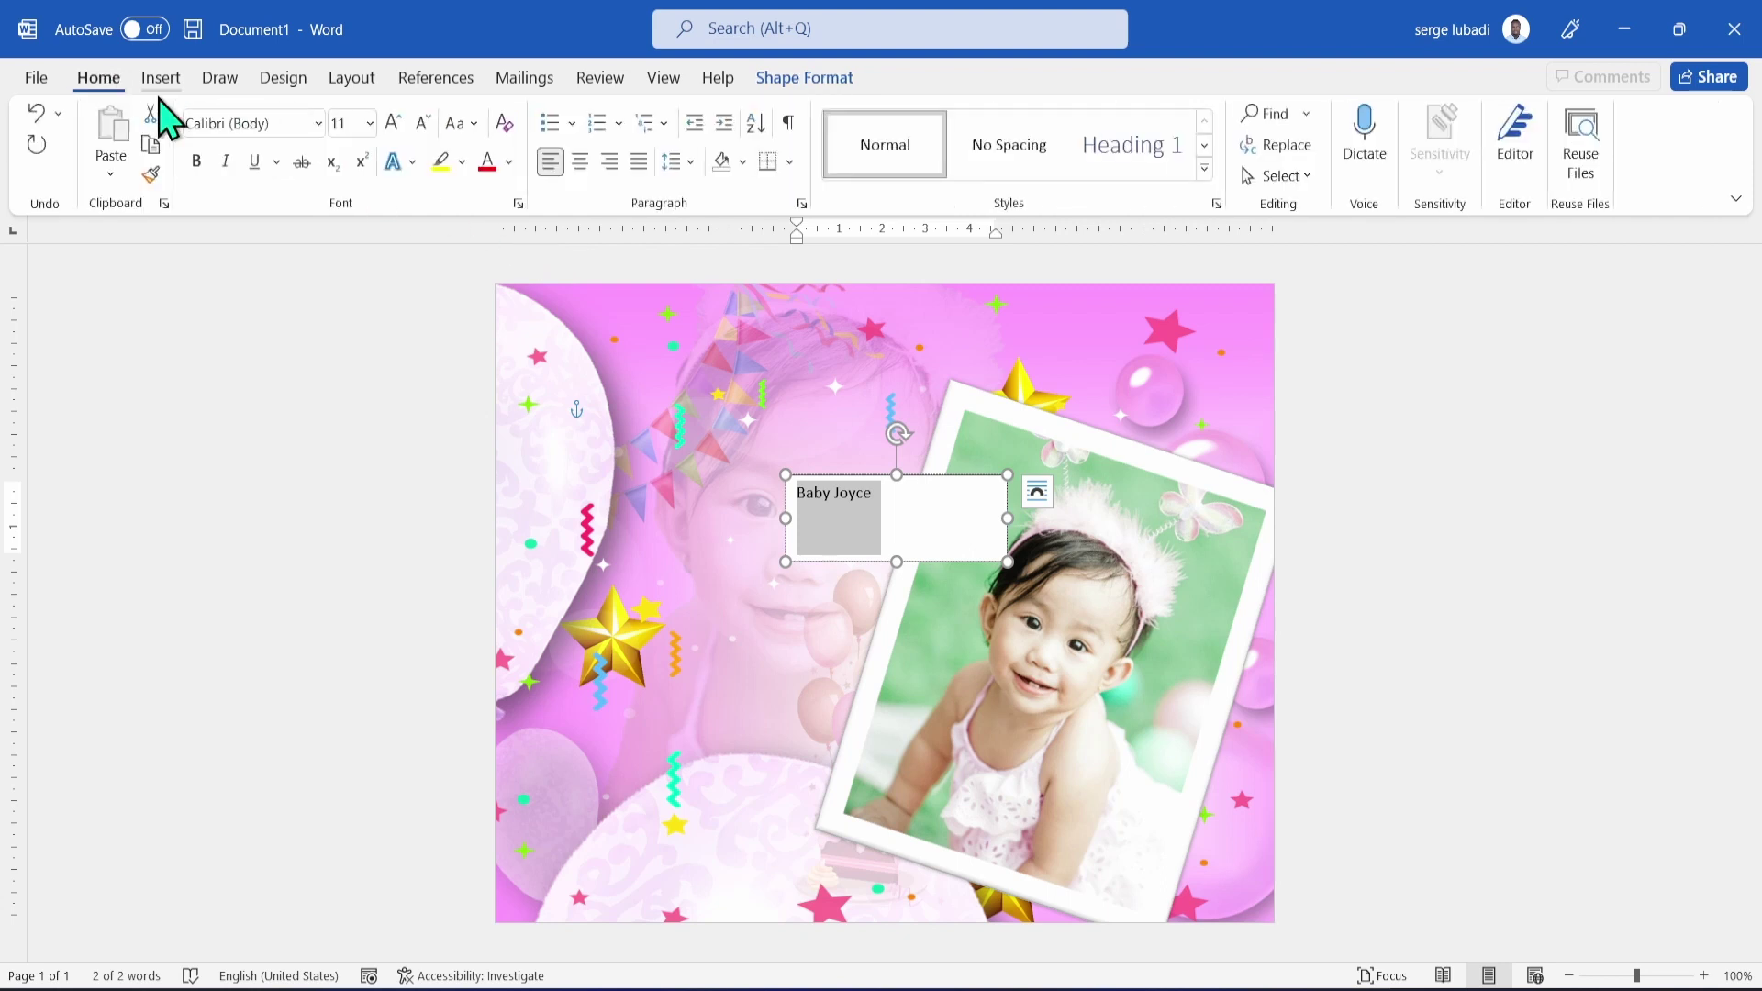
pyautogui.click(317, 123)
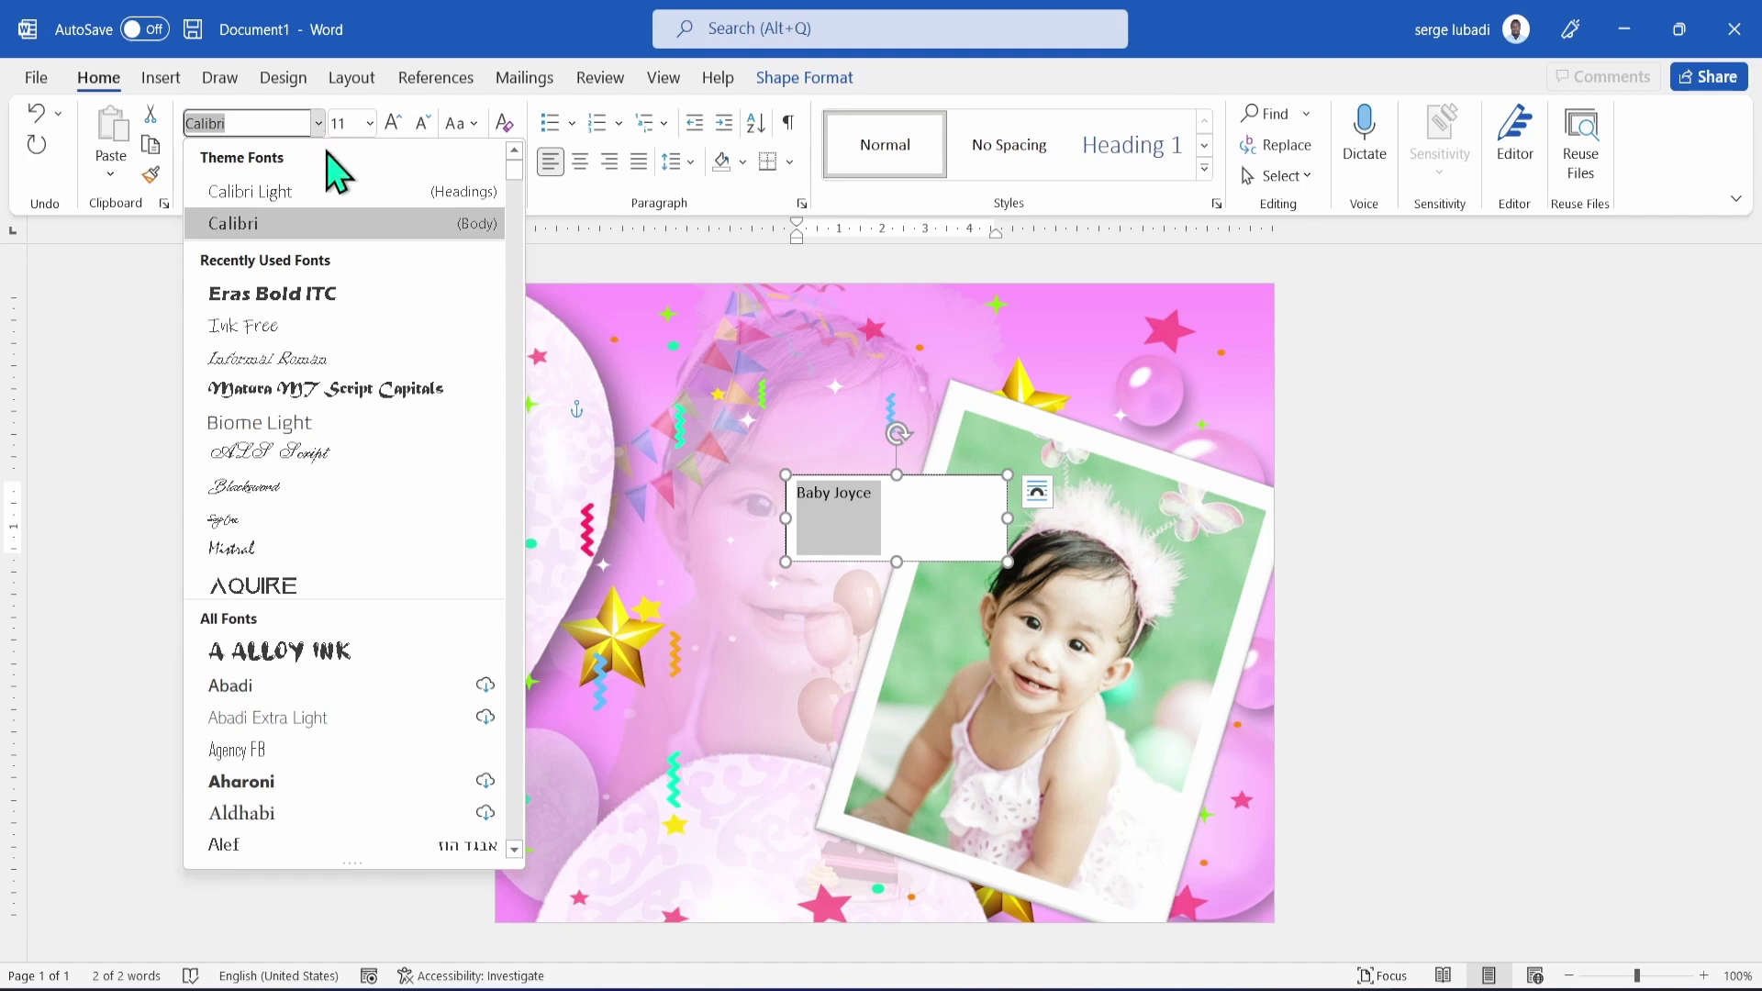
pyautogui.click(322, 455)
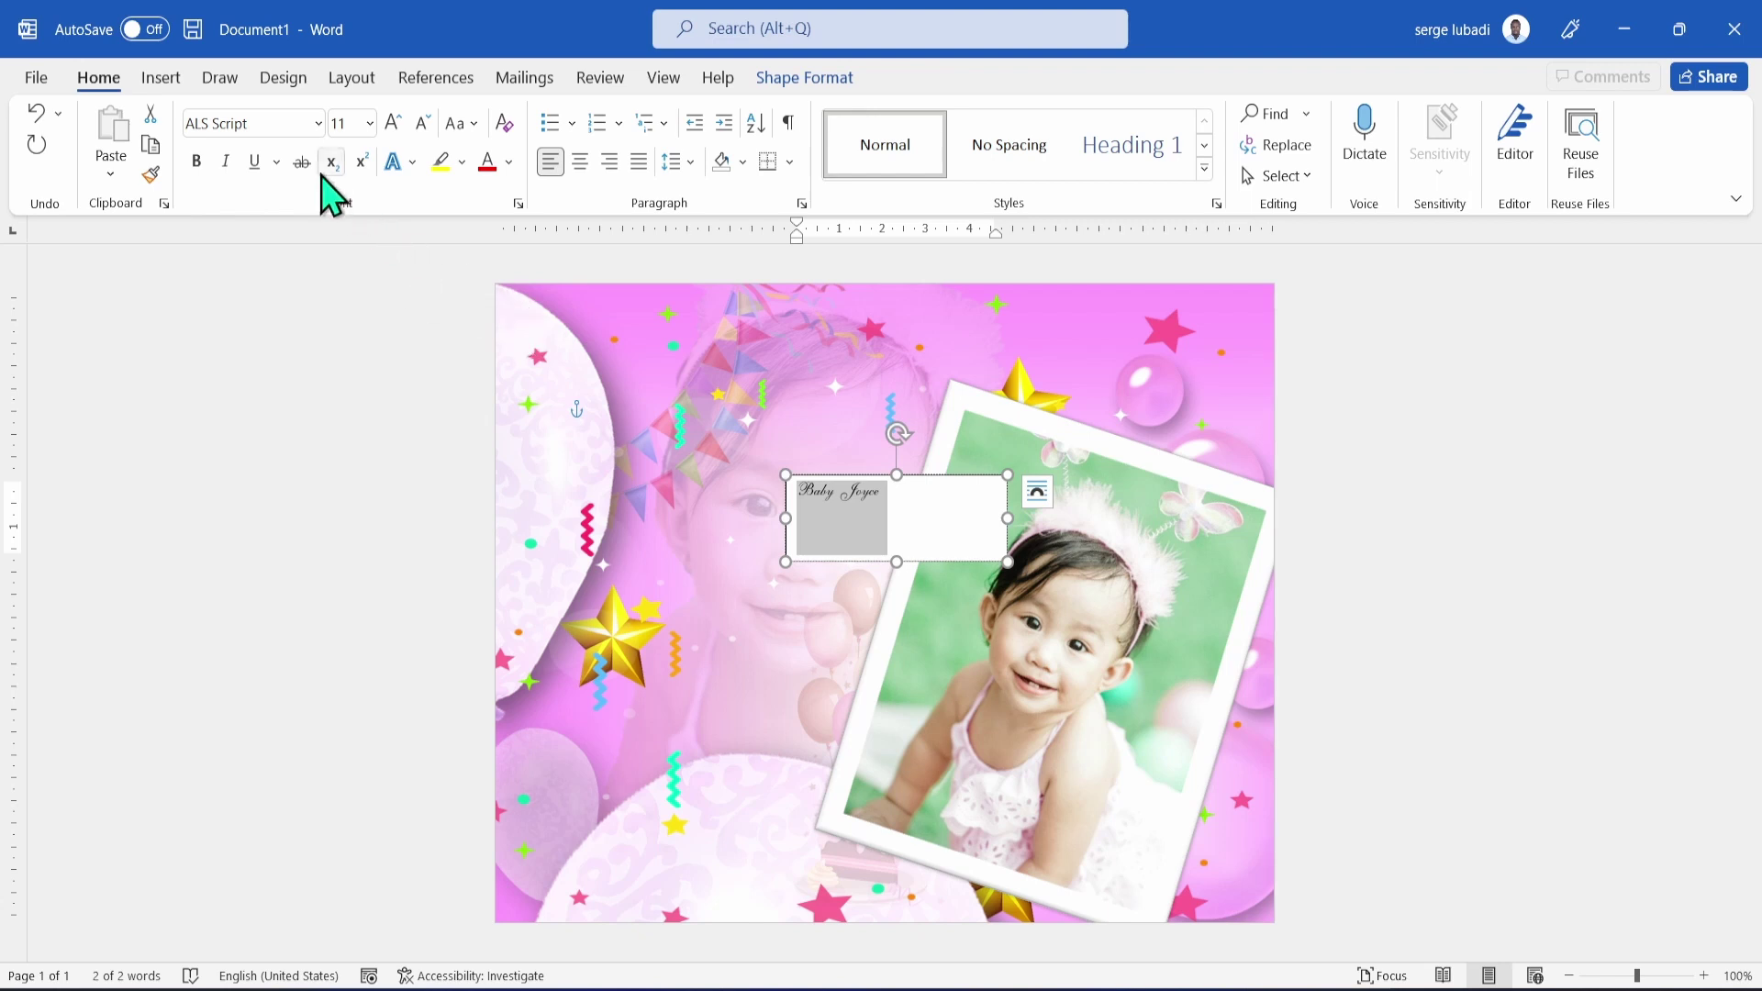
pyautogui.click(400, 121)
pyautogui.click(400, 121)
pyautogui.click(400, 121)
pyautogui.click(400, 121)
pyautogui.click(400, 121)
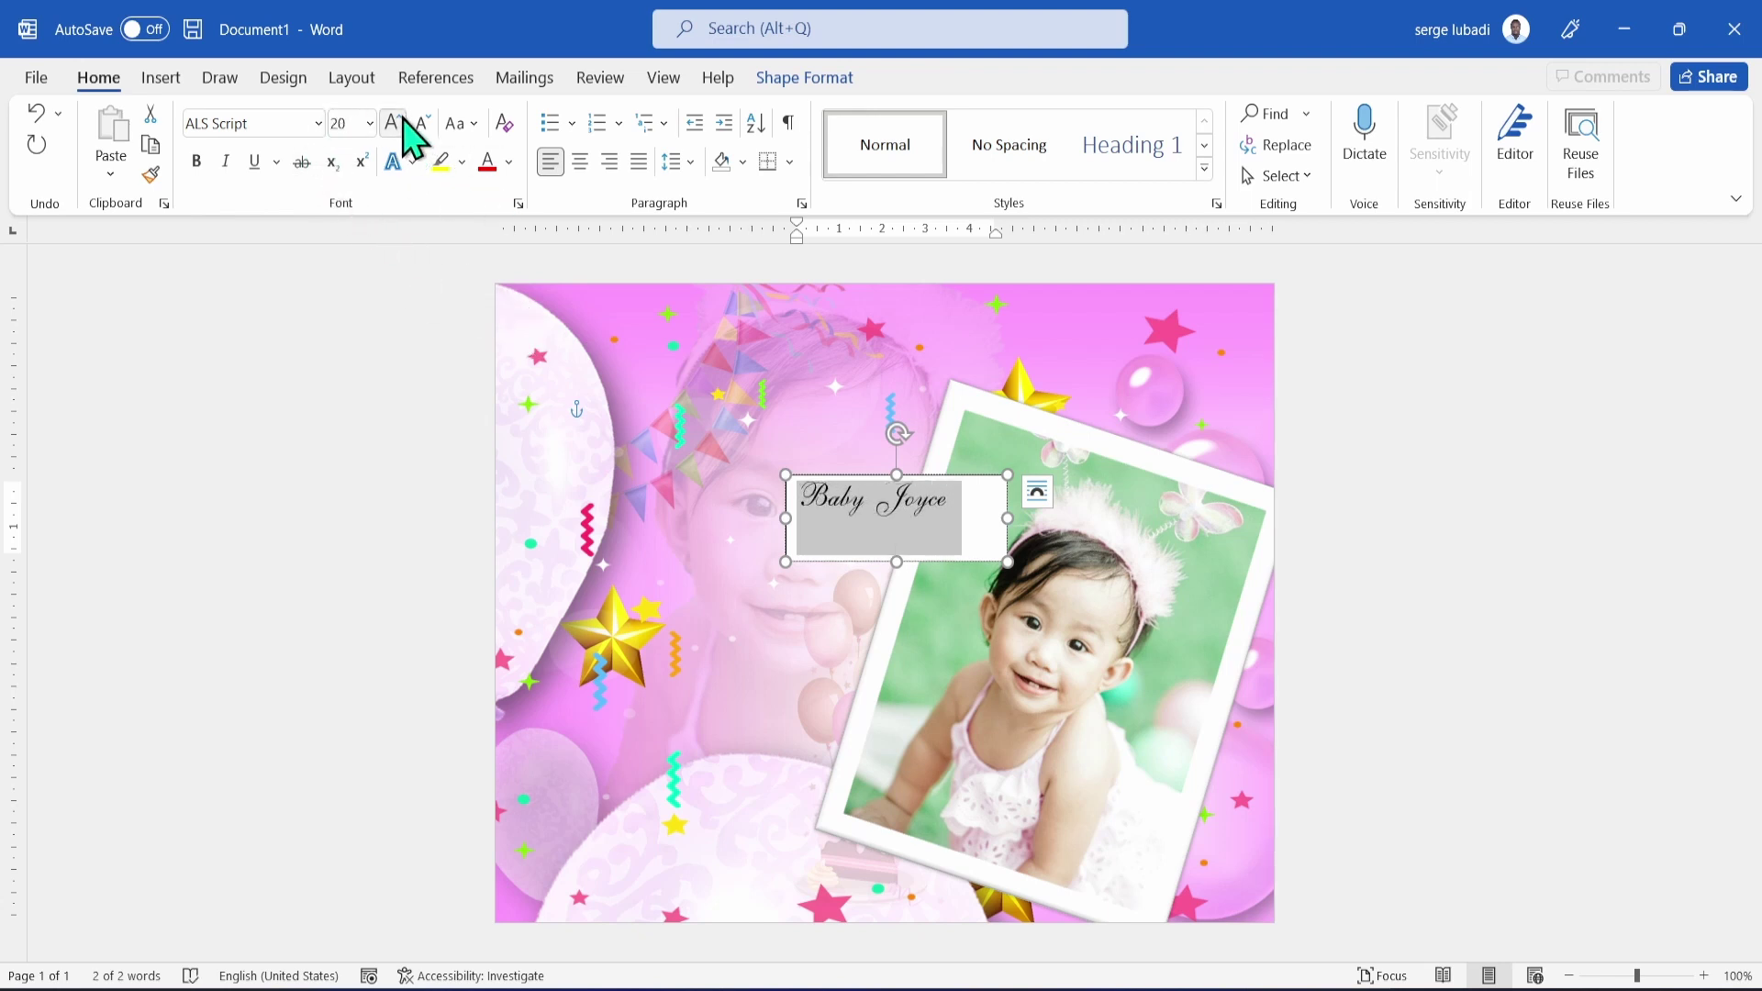
pyautogui.click(400, 122)
pyautogui.click(400, 121)
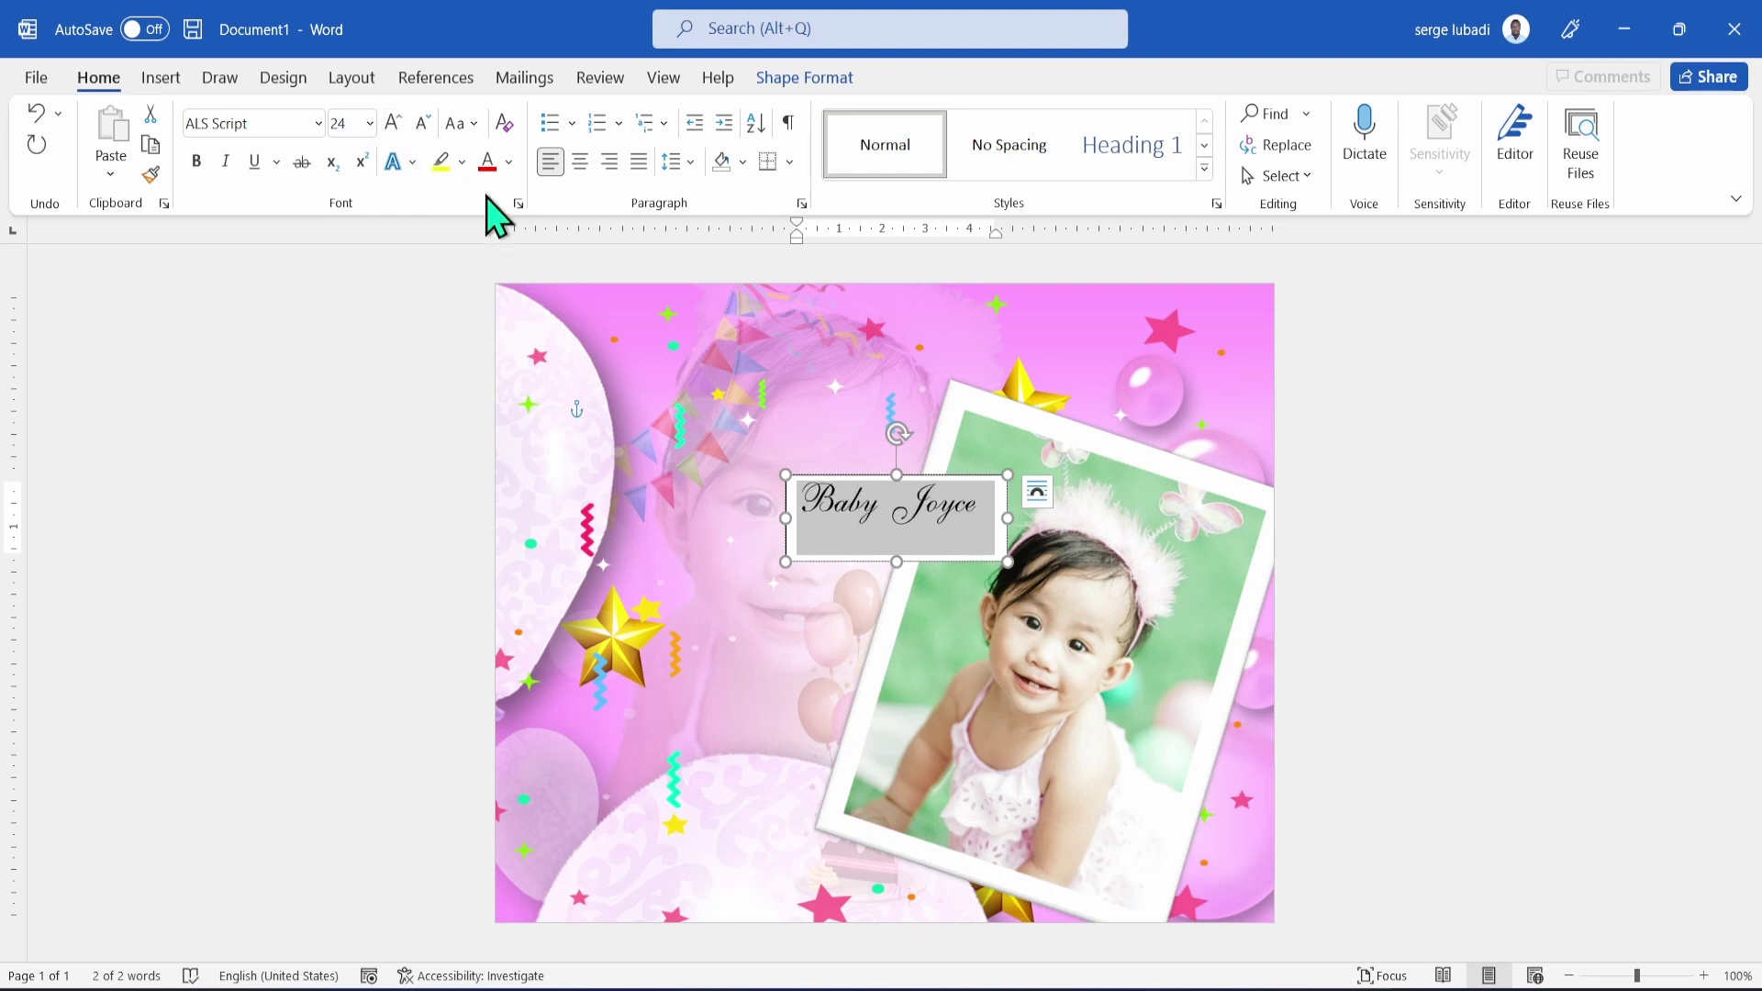
# Add a text shadow to the baby's name in the recently used light pink and set the shadow size to 105%.
pyautogui.click(509, 163)
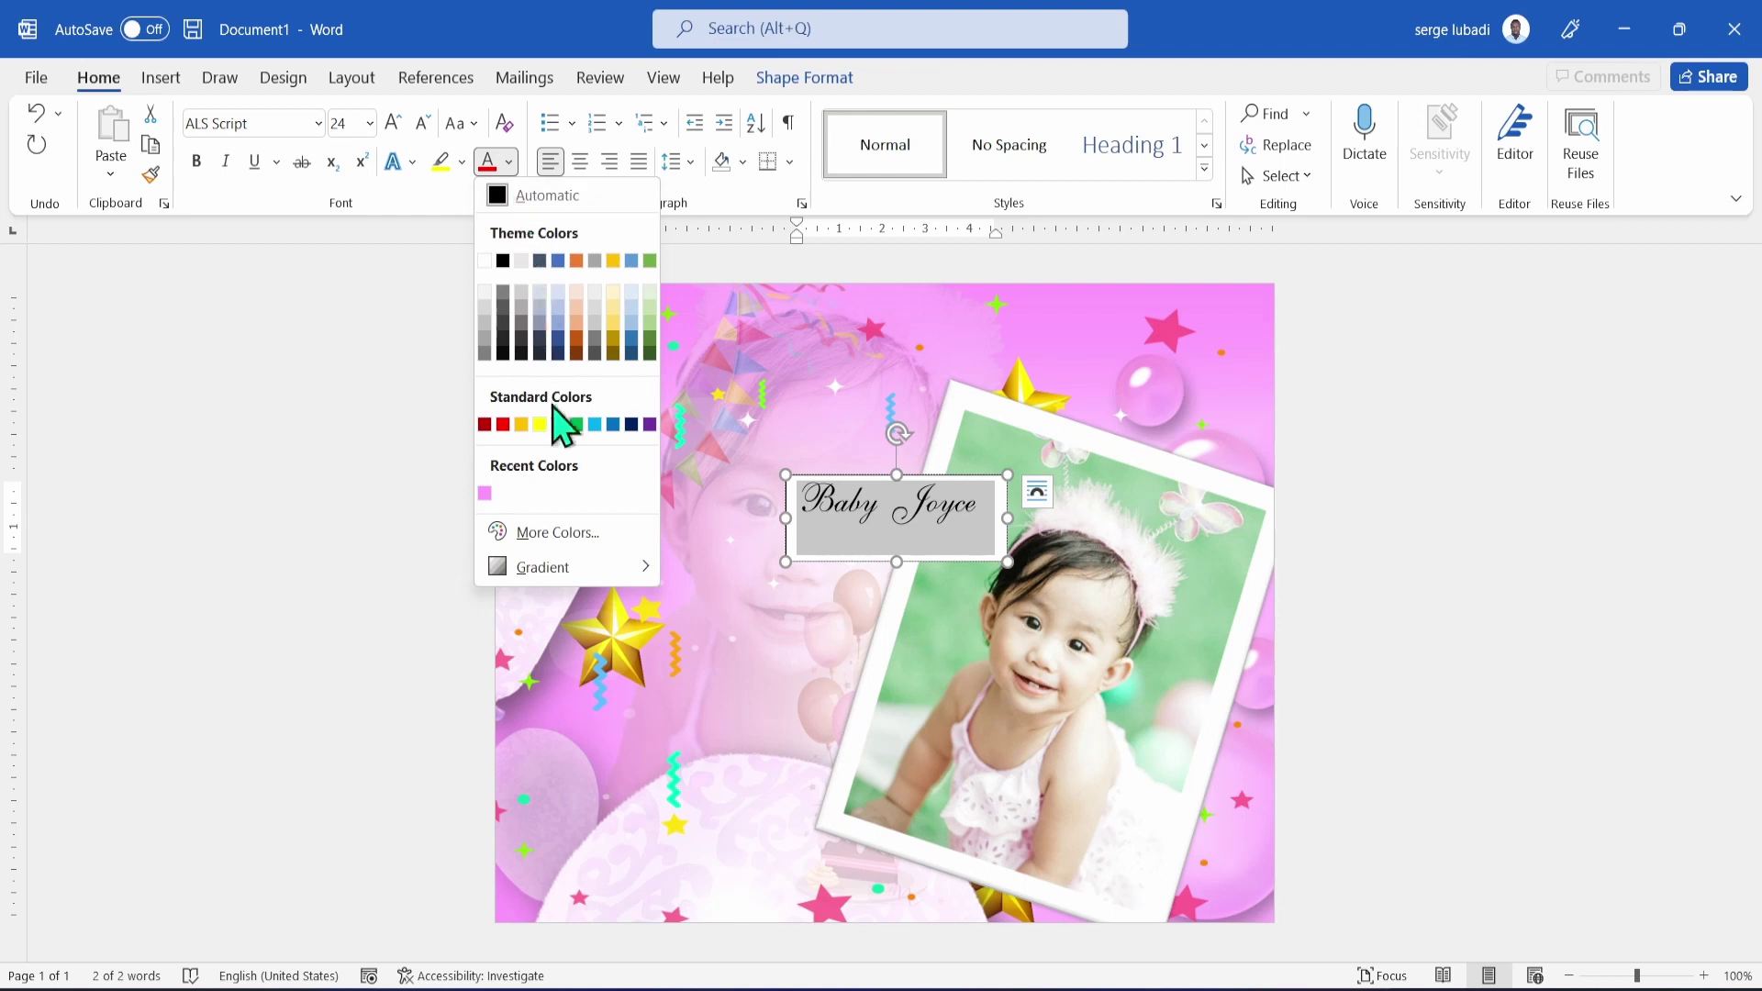
pyautogui.moveTo(566, 573)
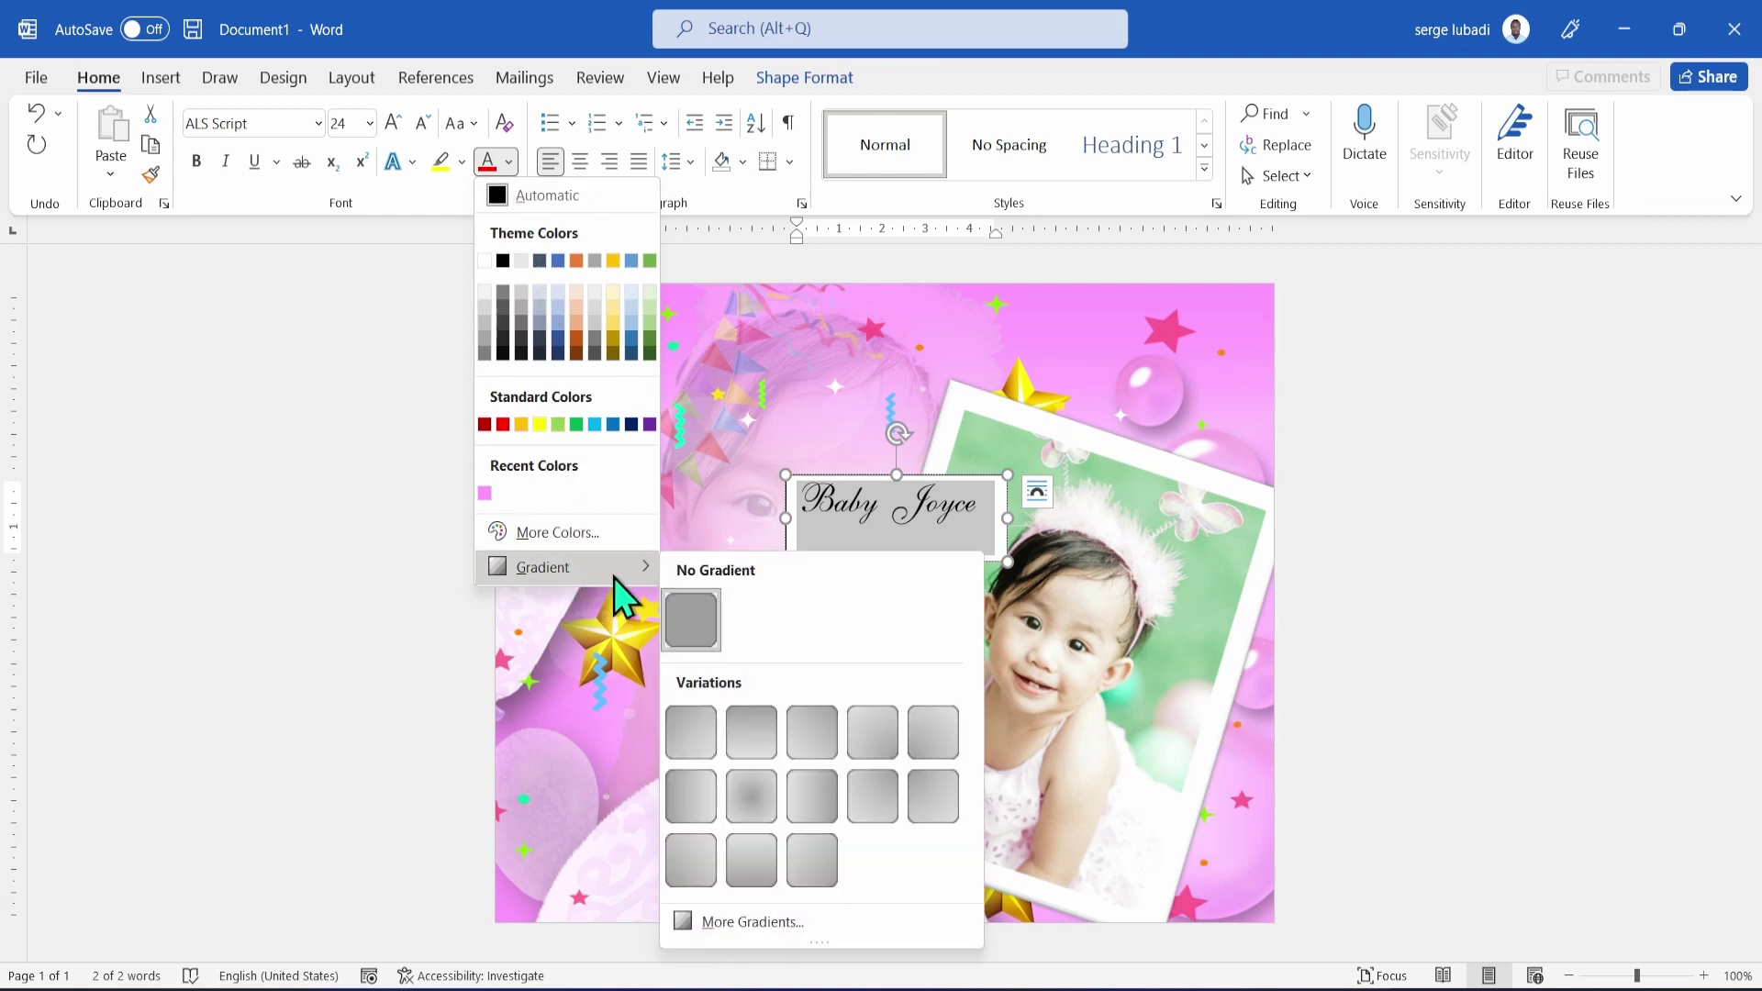
pyautogui.click(748, 922)
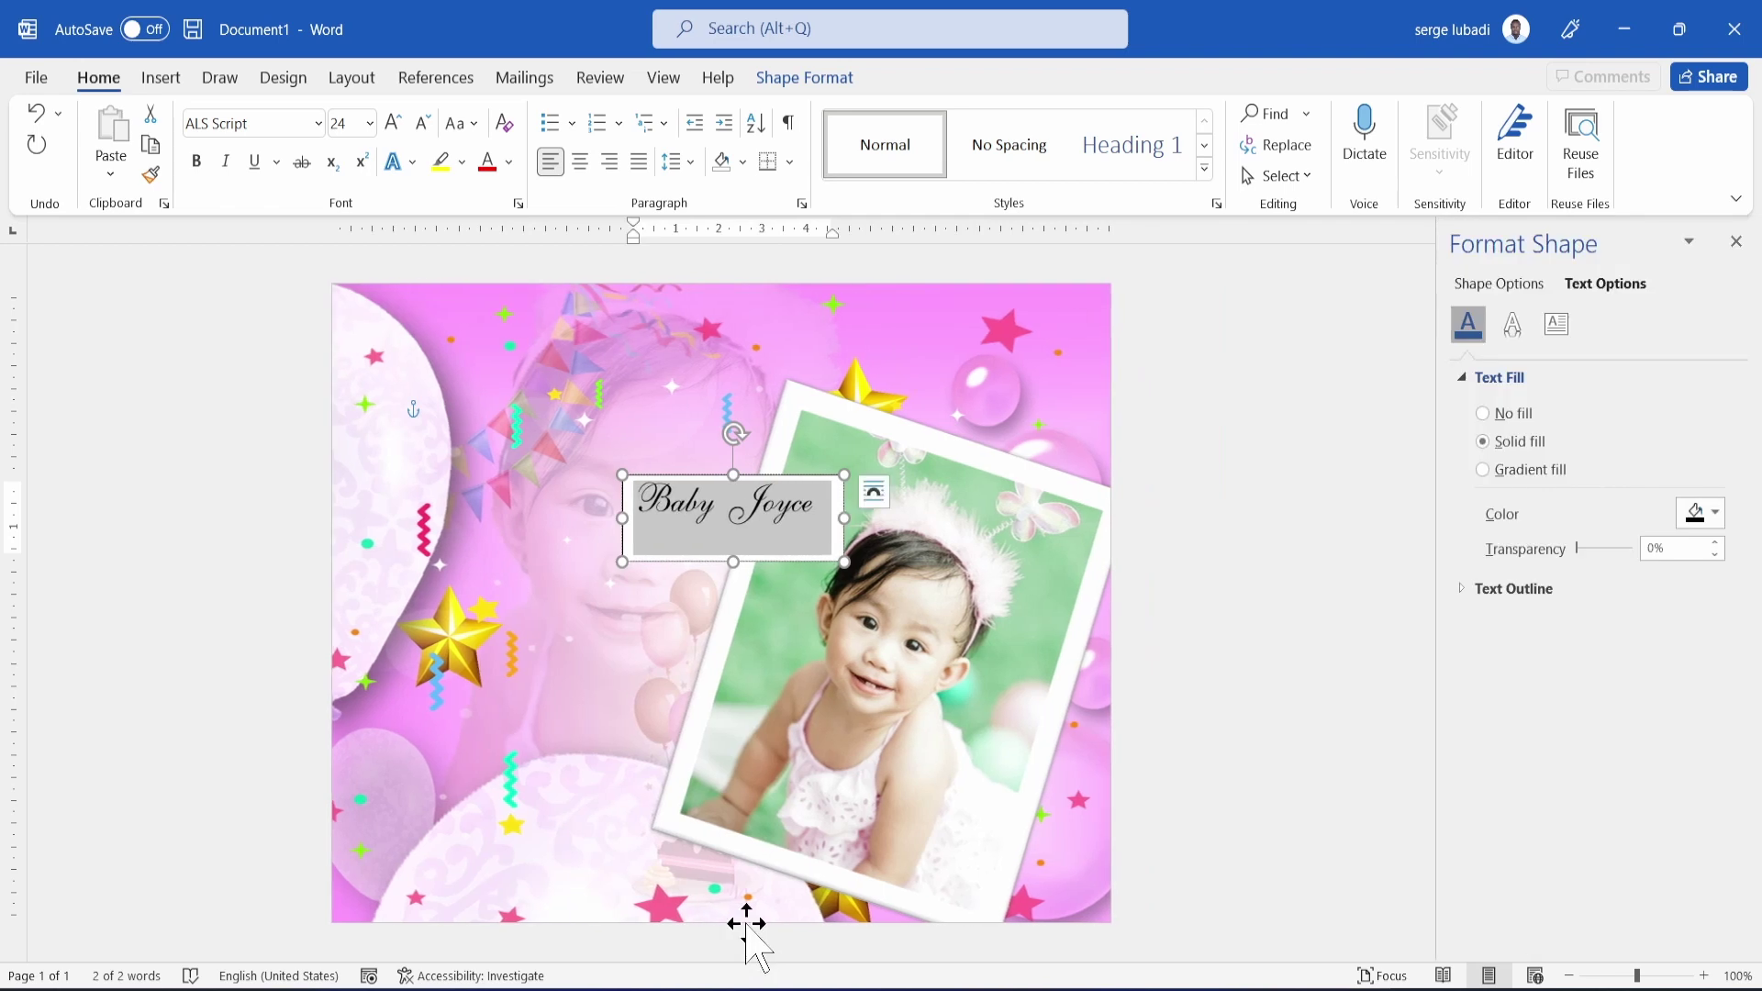
pyautogui.click(1510, 329)
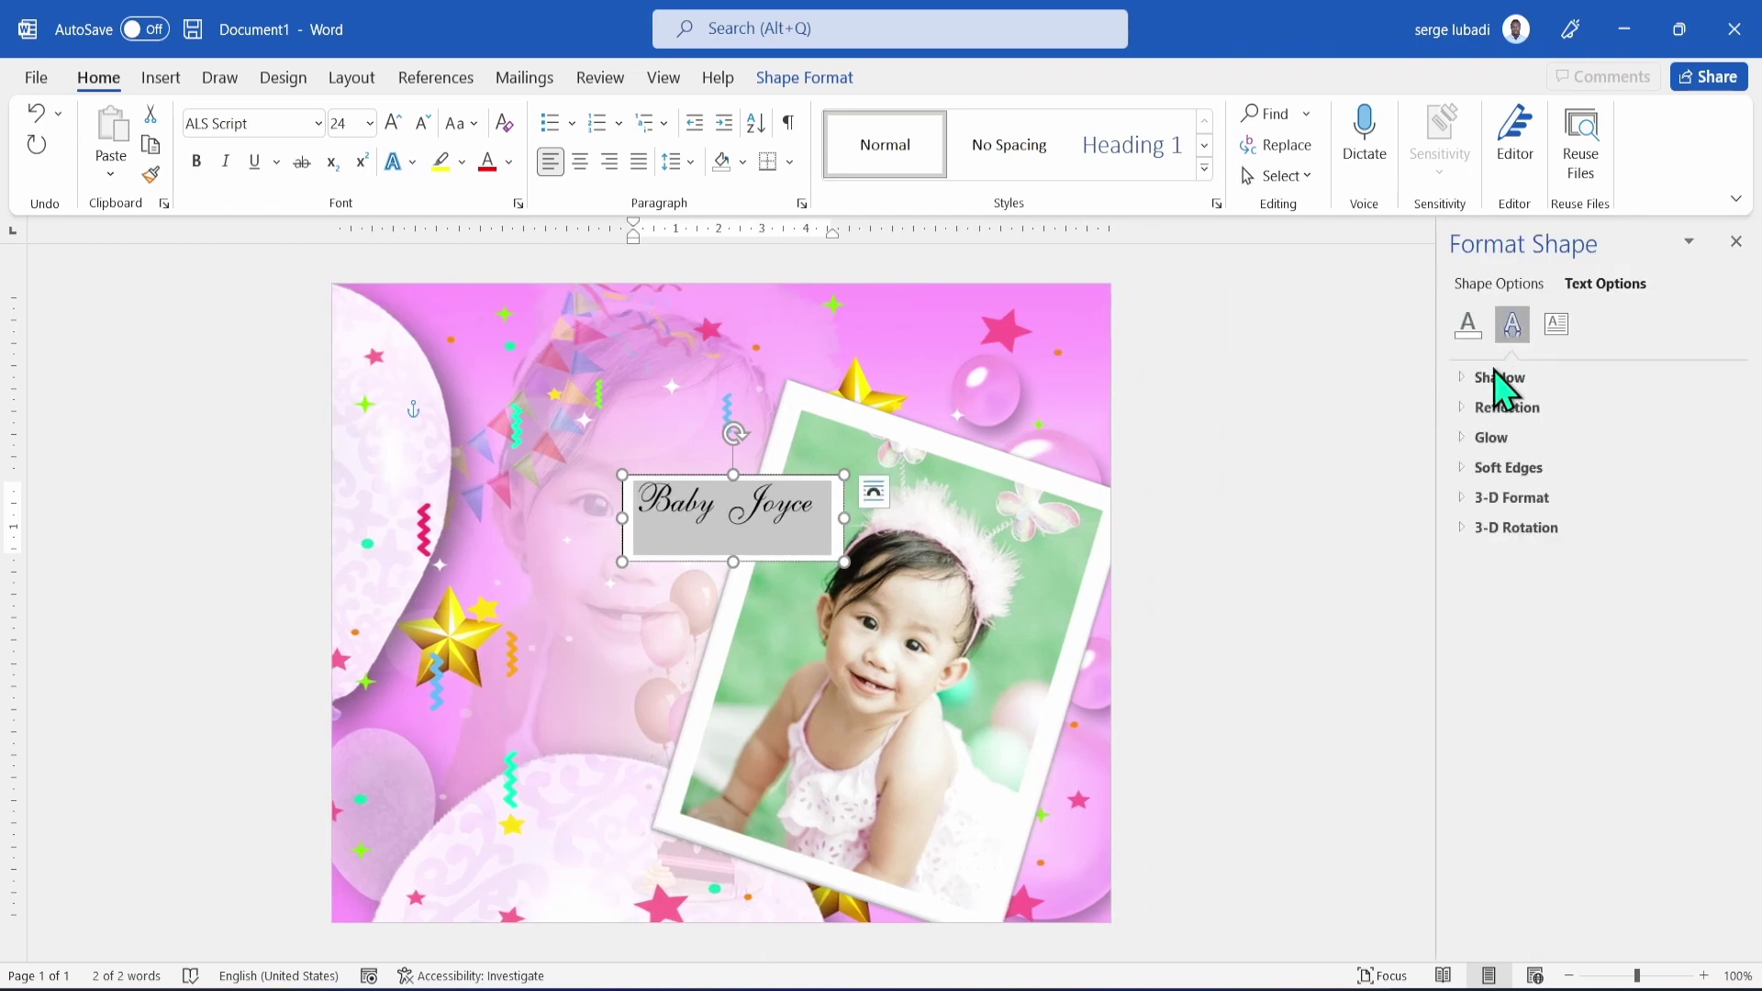
pyautogui.click(1460, 380)
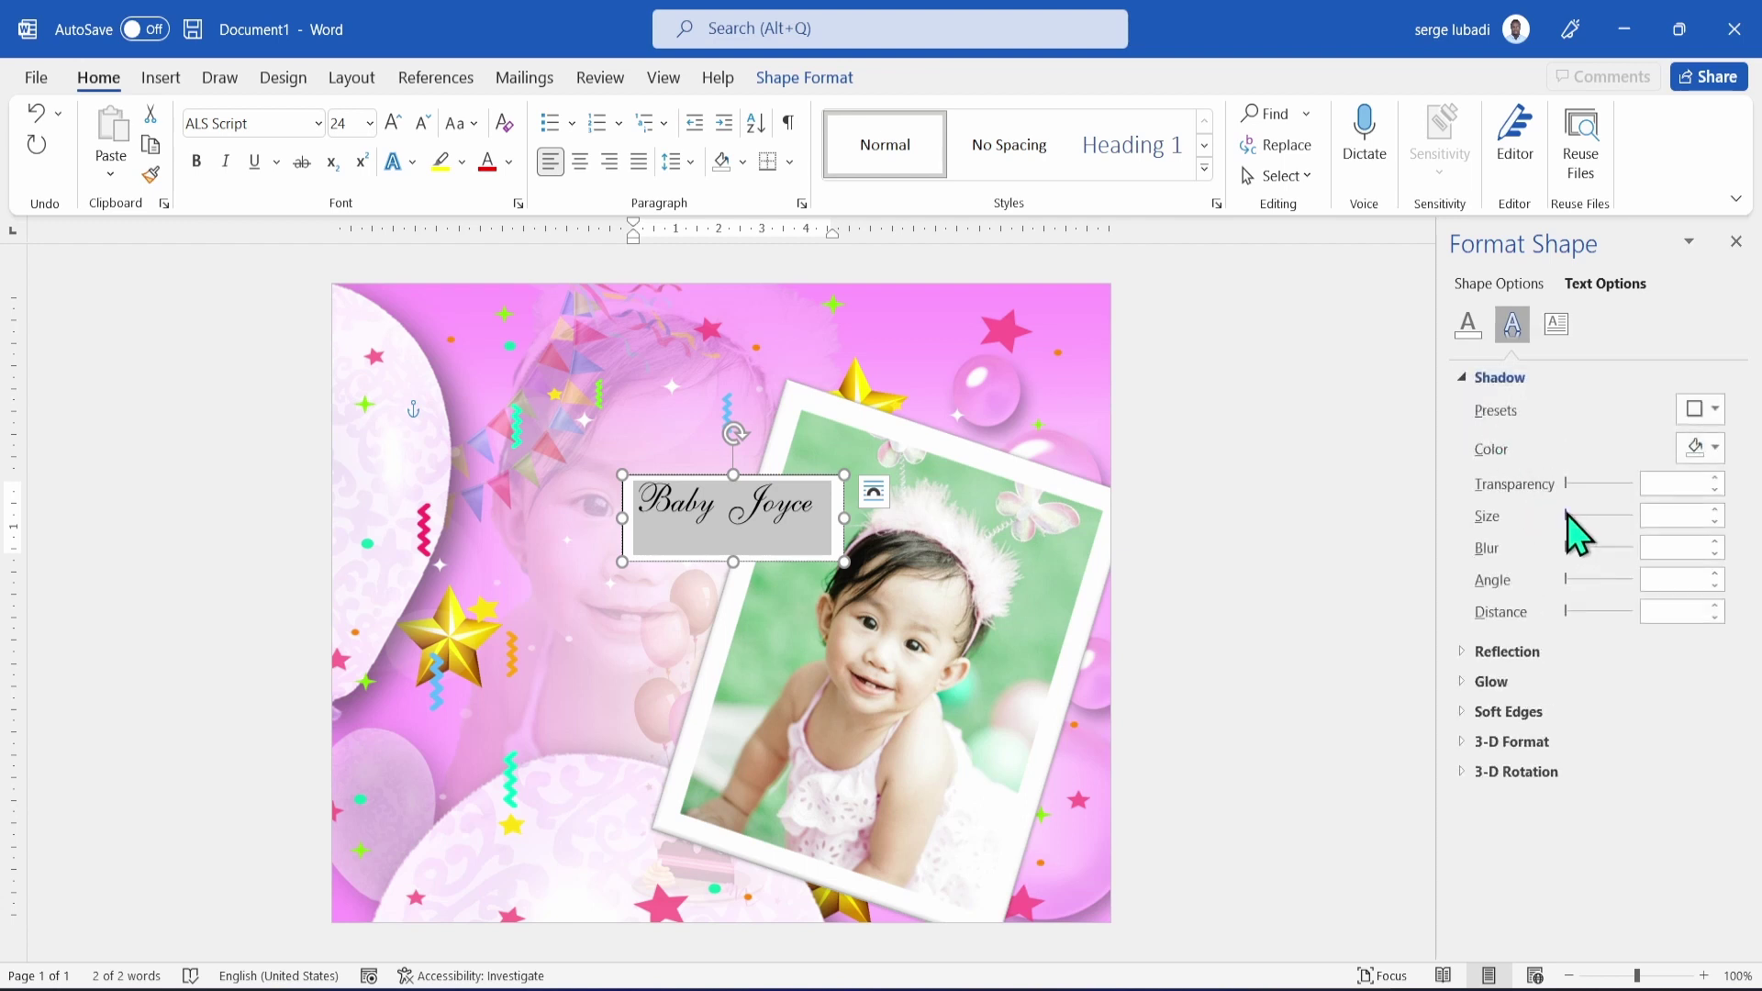
pyautogui.click(1712, 449)
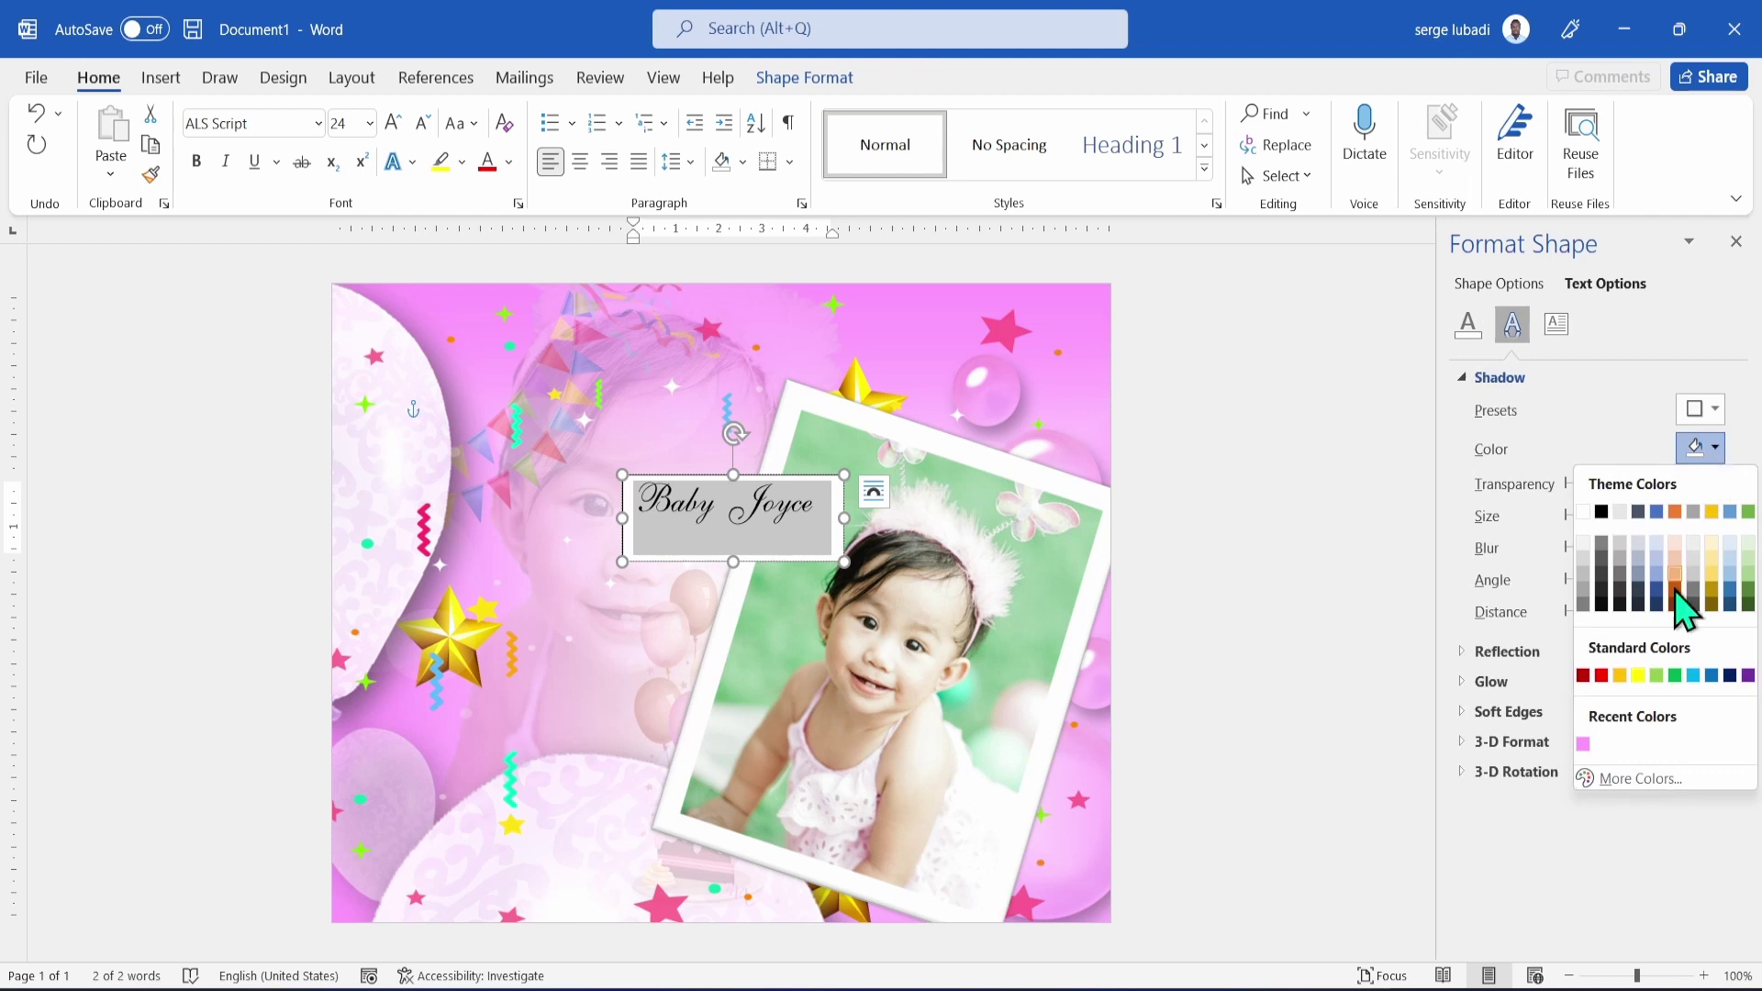
pyautogui.click(1584, 745)
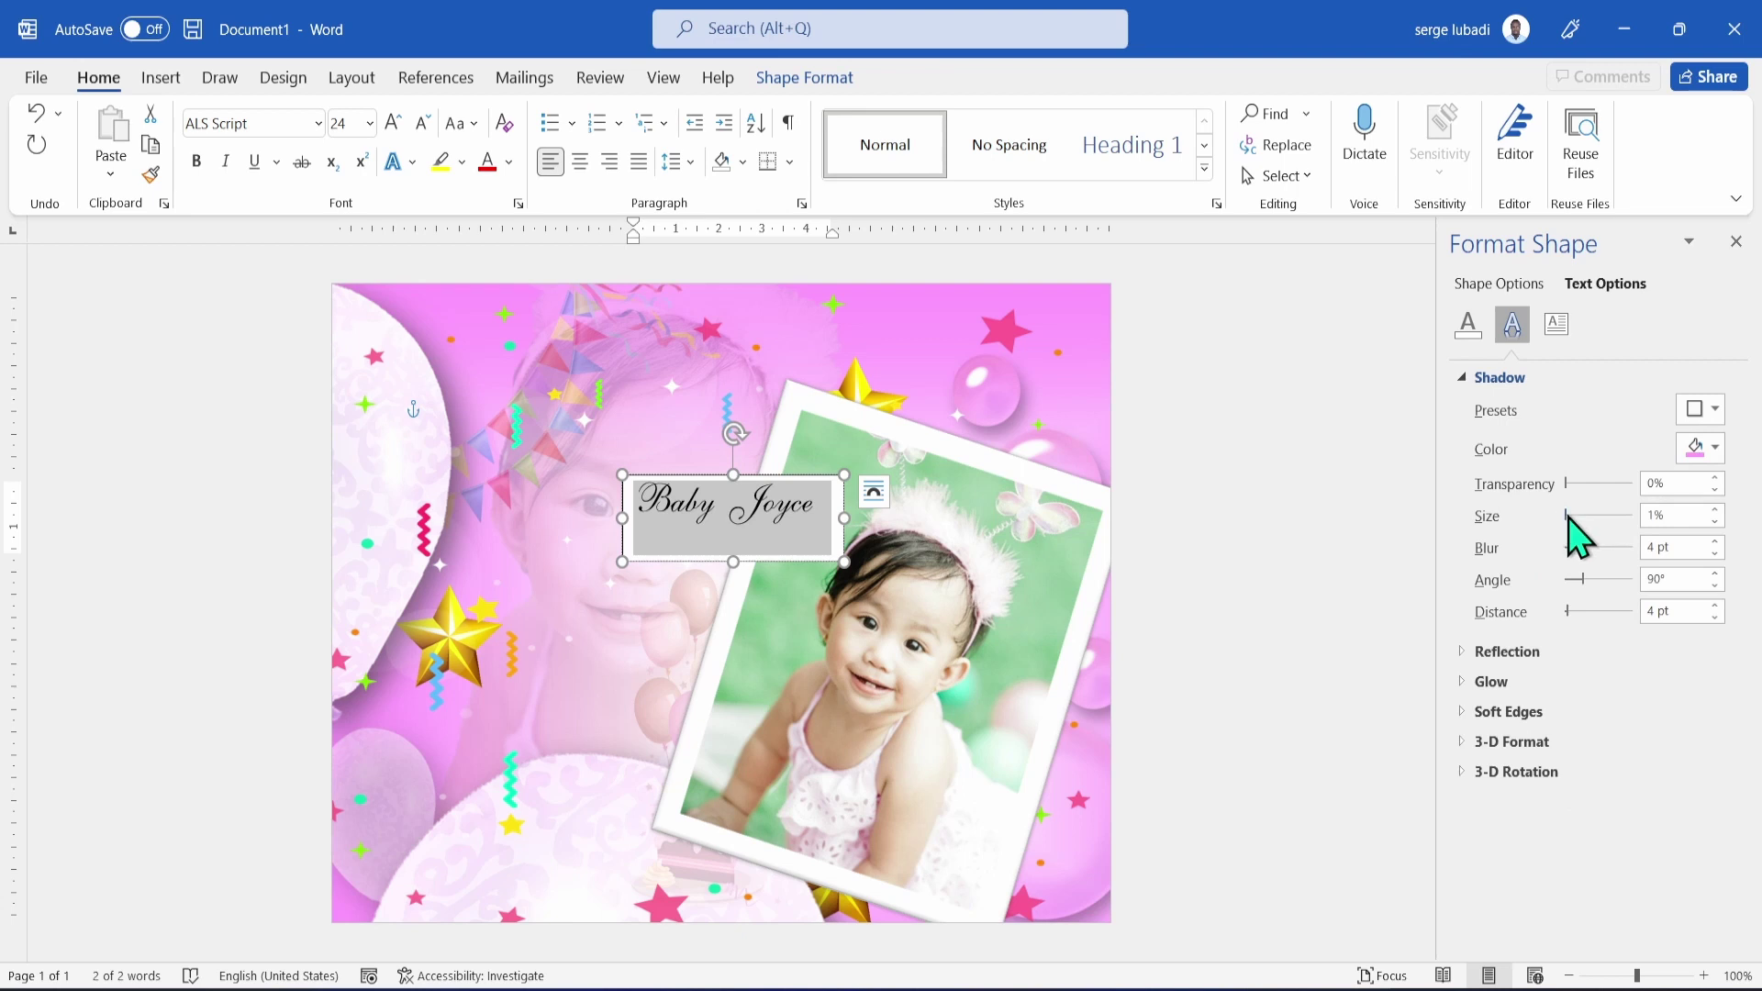
pyautogui.moveTo(1567, 517); pyautogui.dragTo(1615, 543)
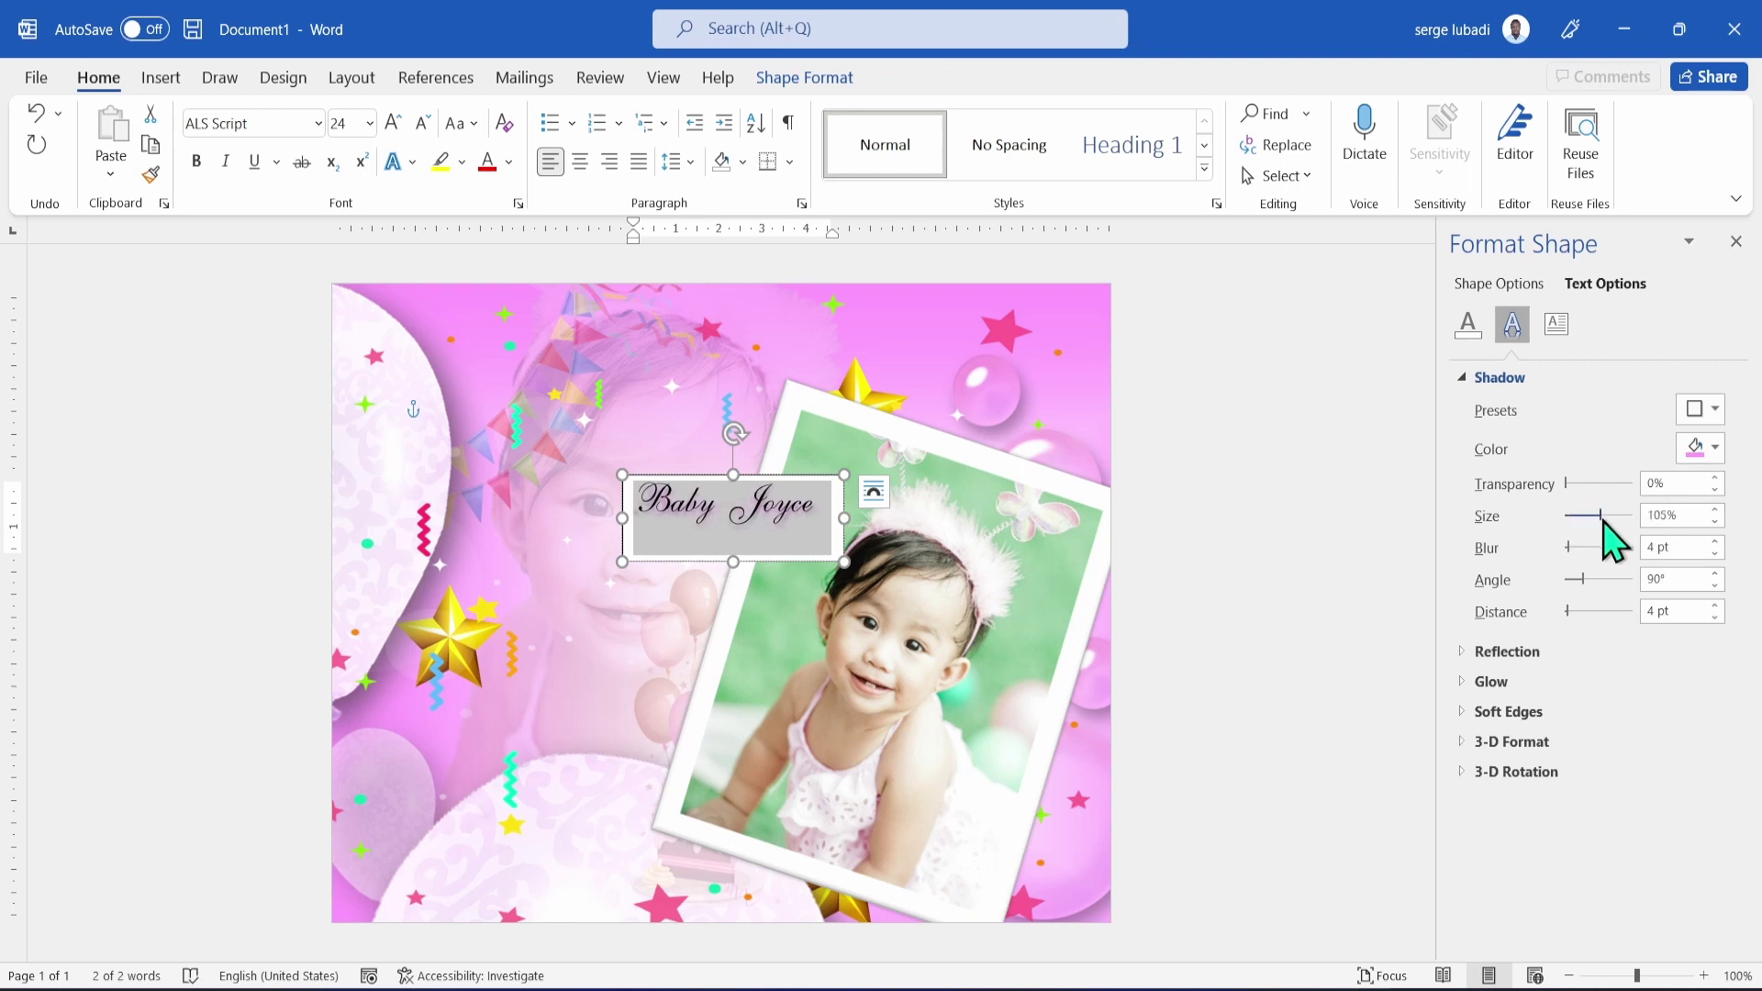
# Change the name's solid text fill color to white.
pyautogui.click(1466, 325)
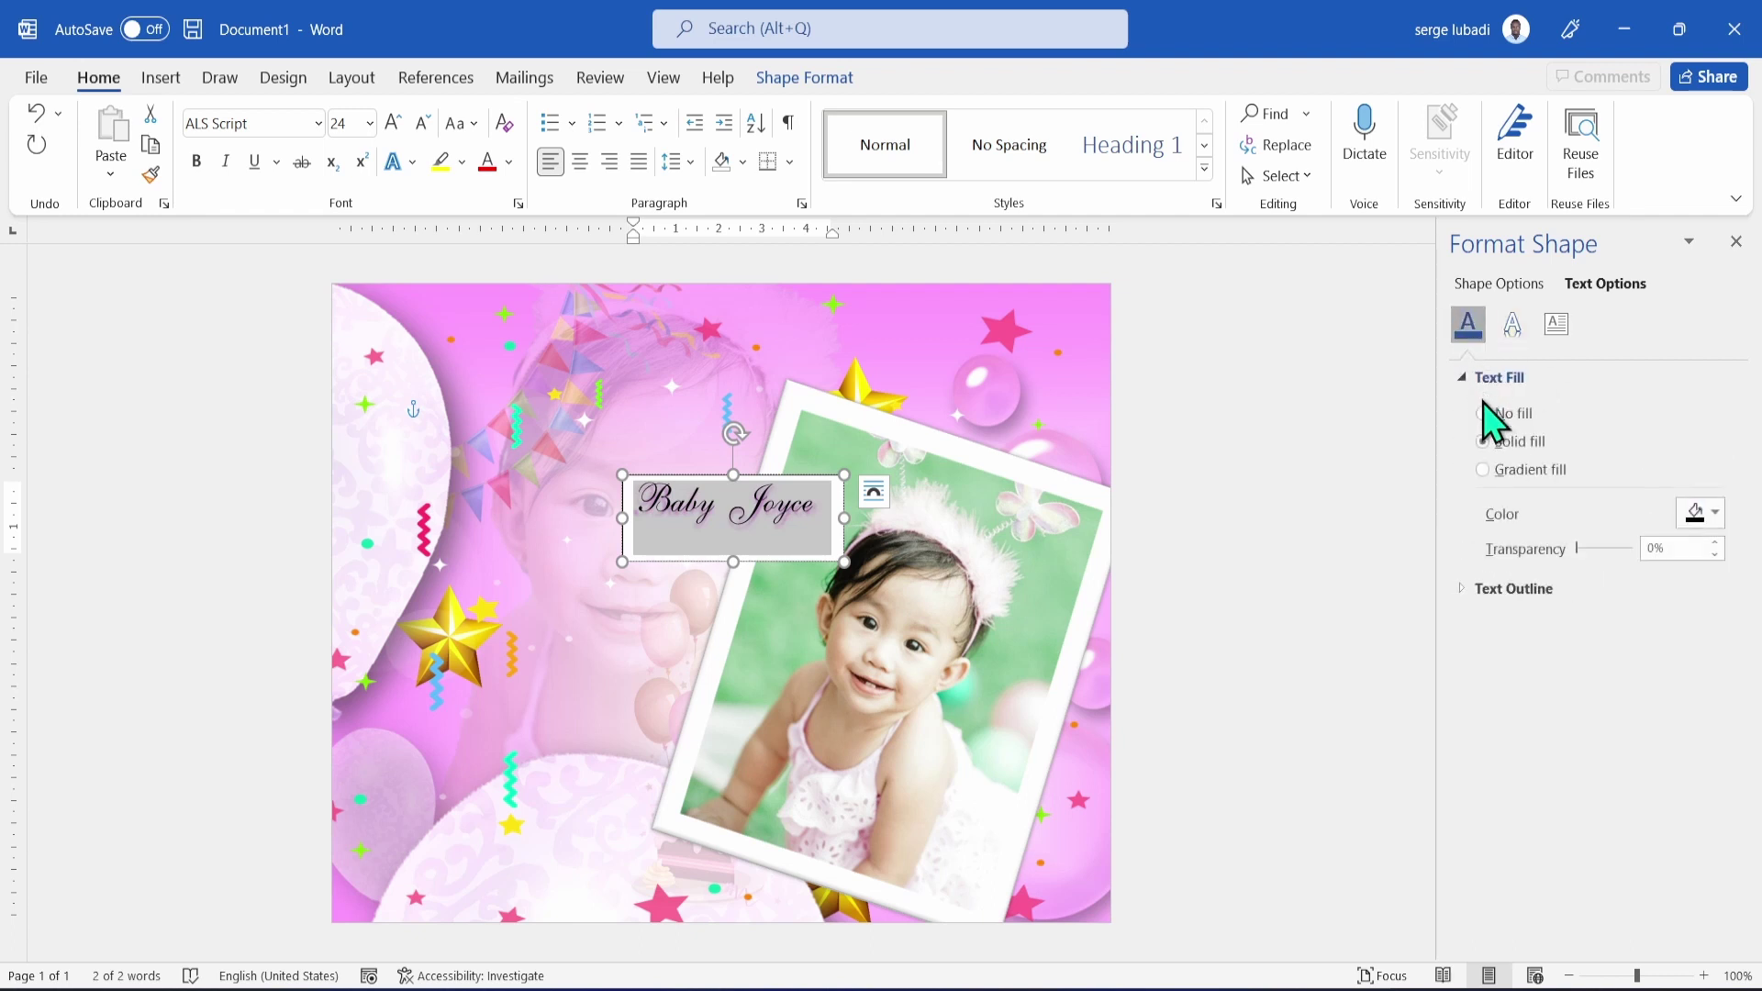
pyautogui.click(1708, 514)
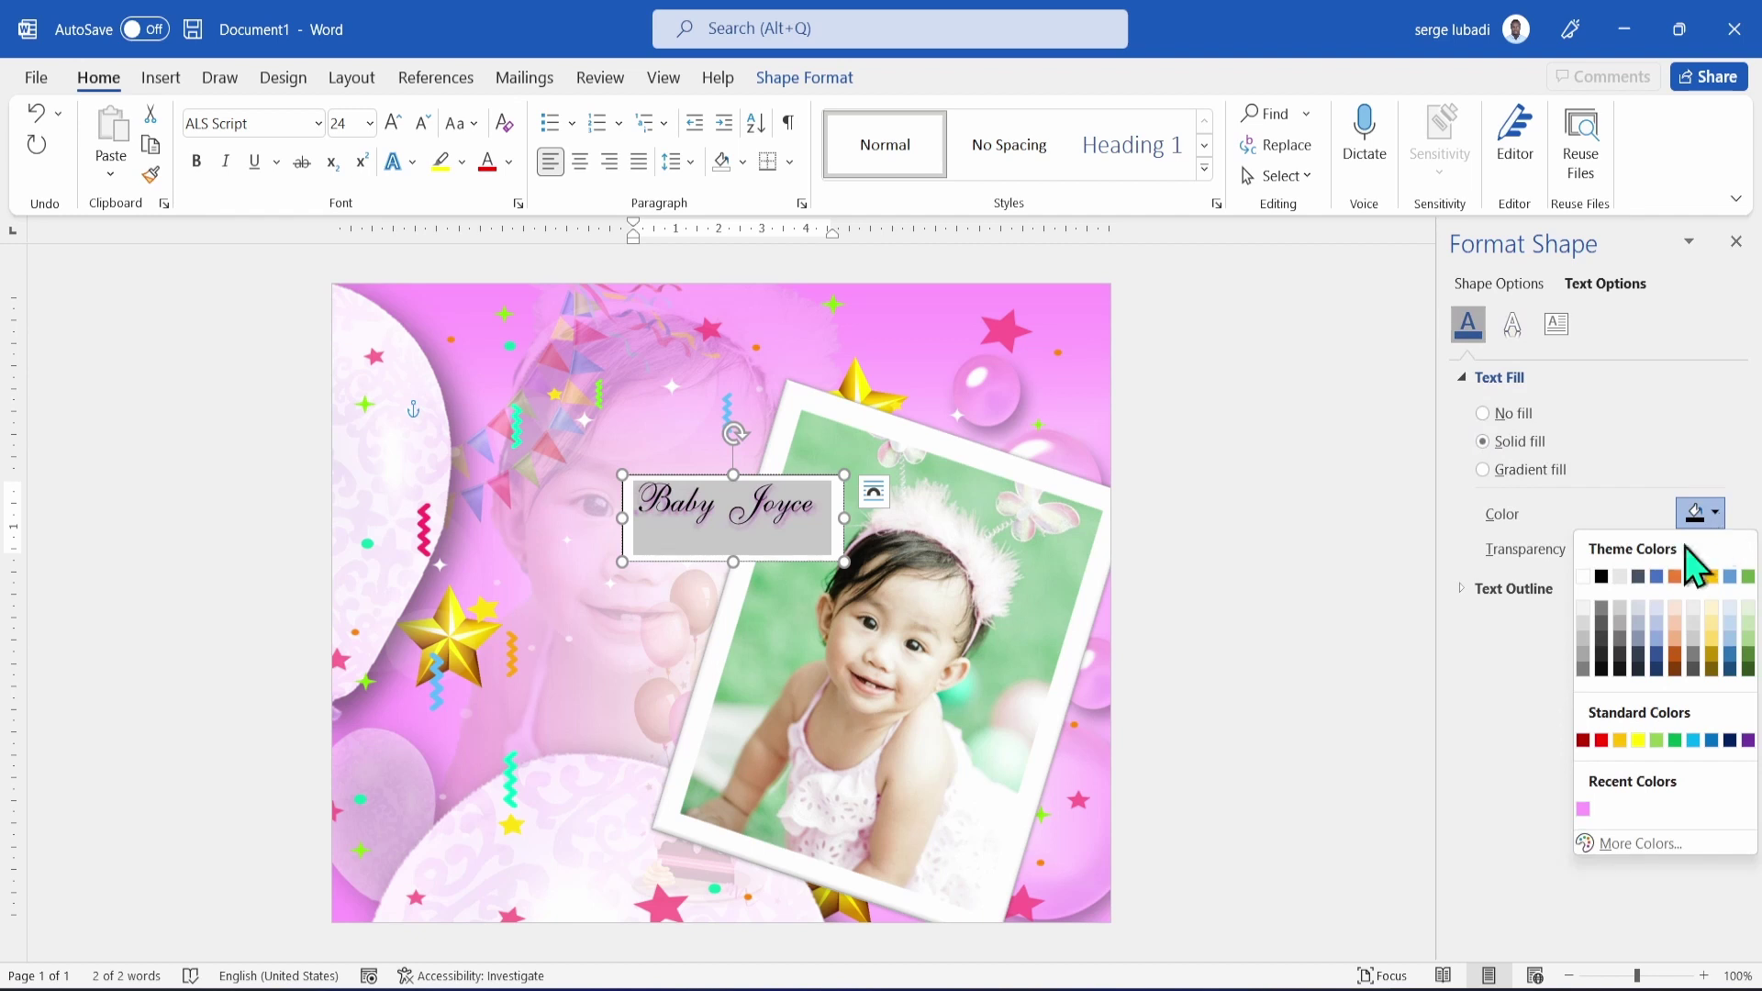
pyautogui.click(1584, 577)
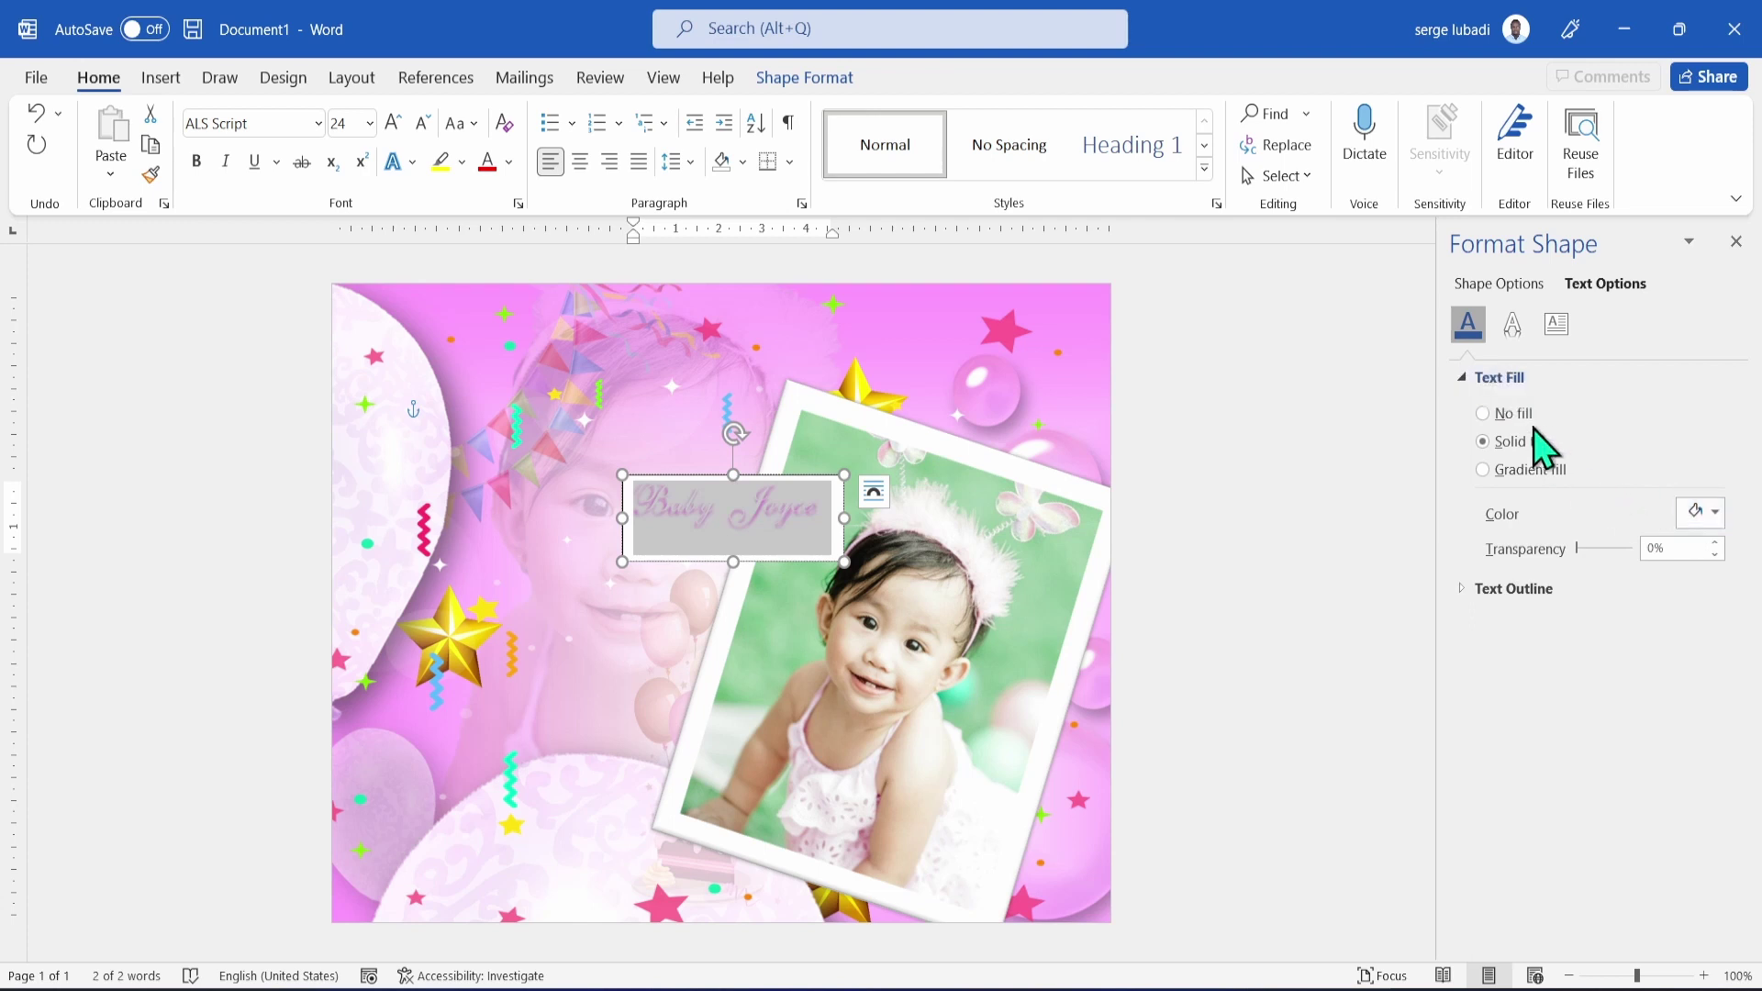
# Recolor the name's text shadow with a deep pink picked from the standard color honeycomb.
pyautogui.click(1512, 321)
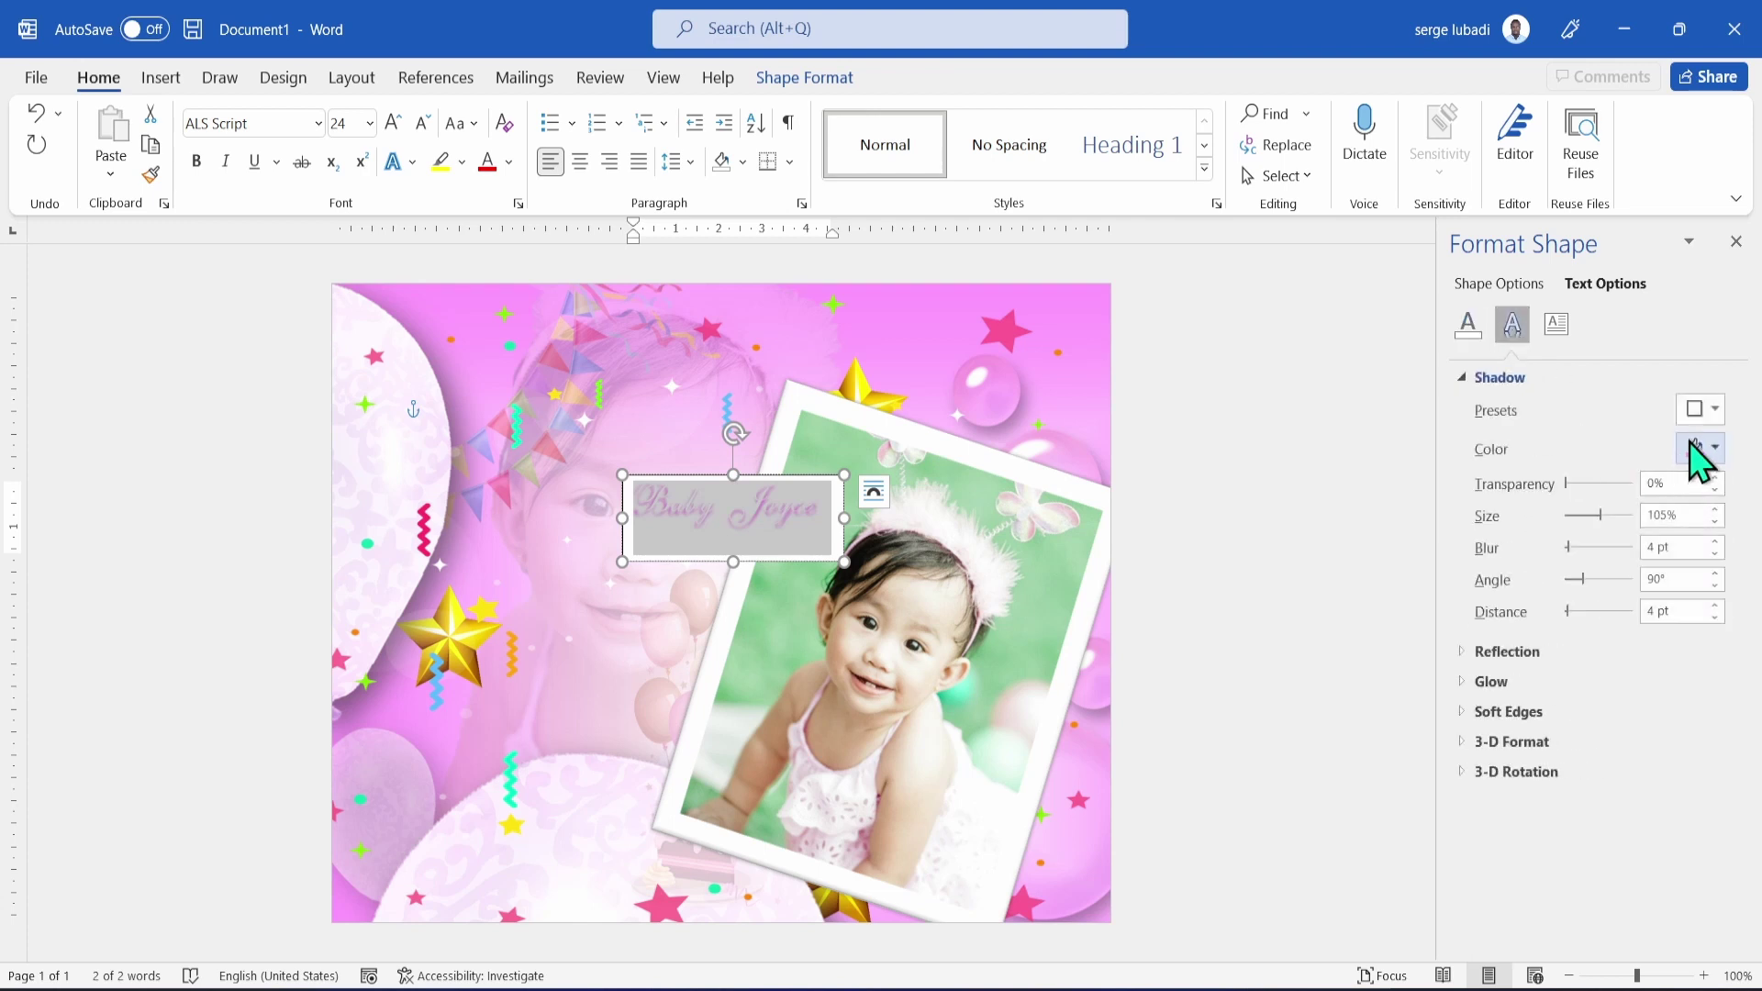
pyautogui.click(1715, 448)
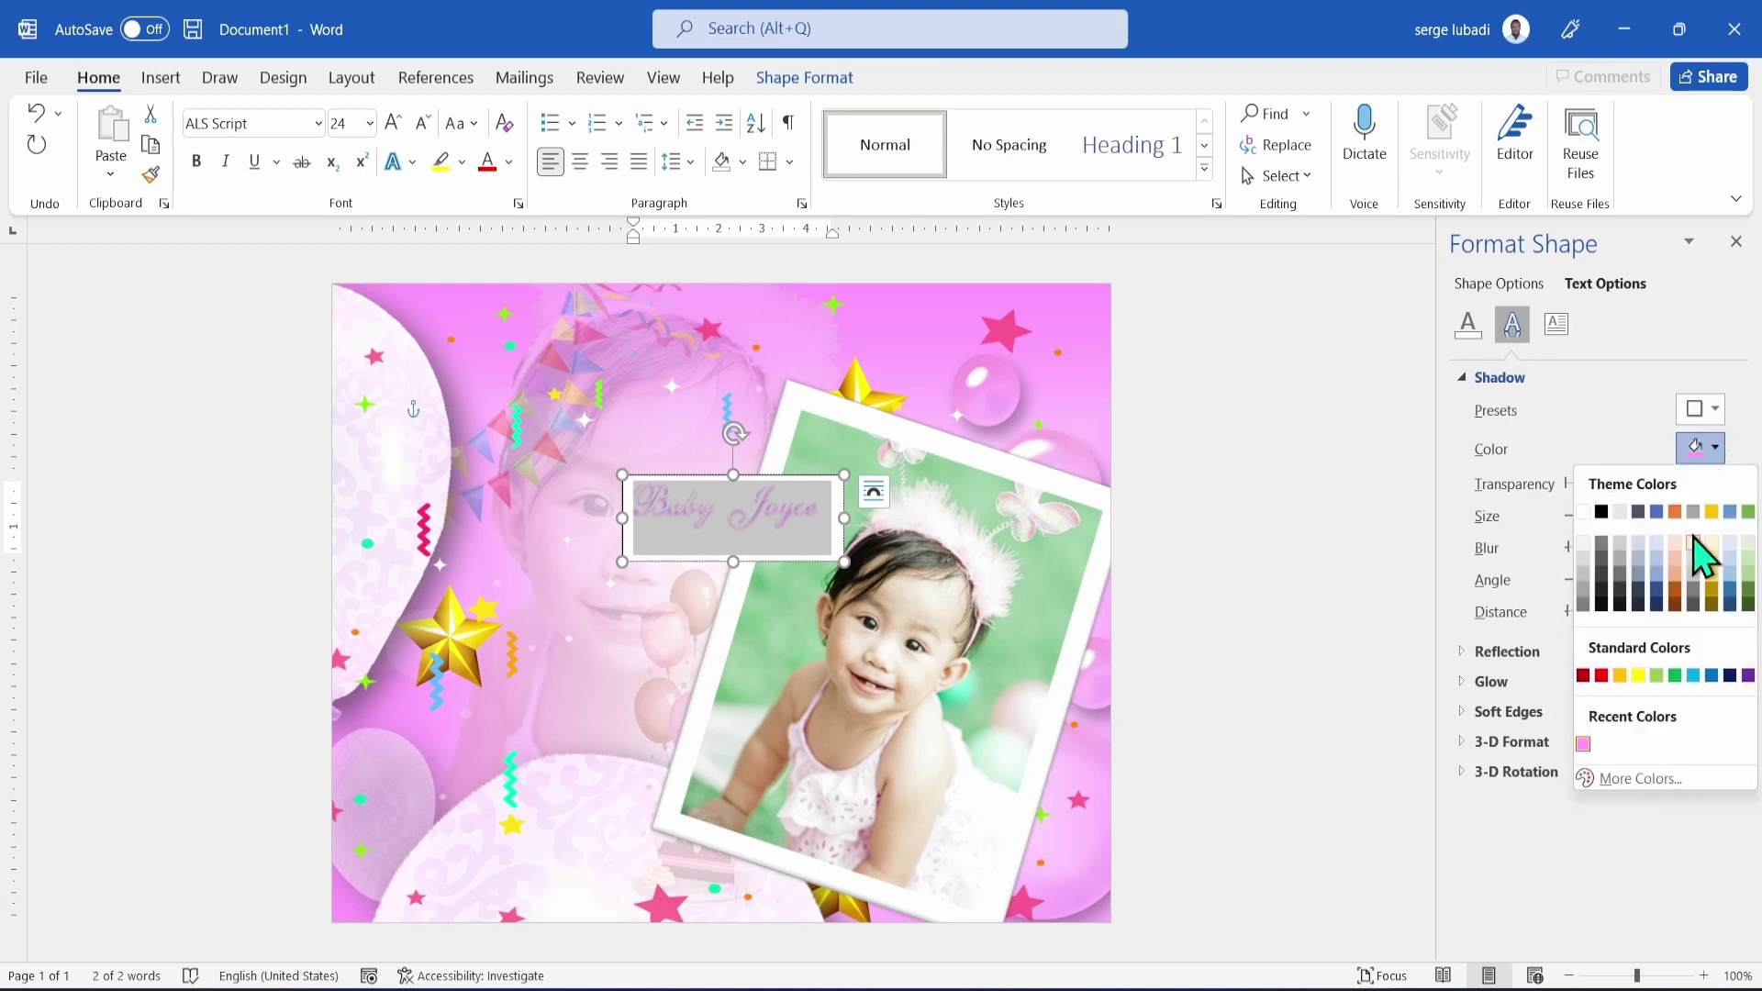
pyautogui.click(1619, 775)
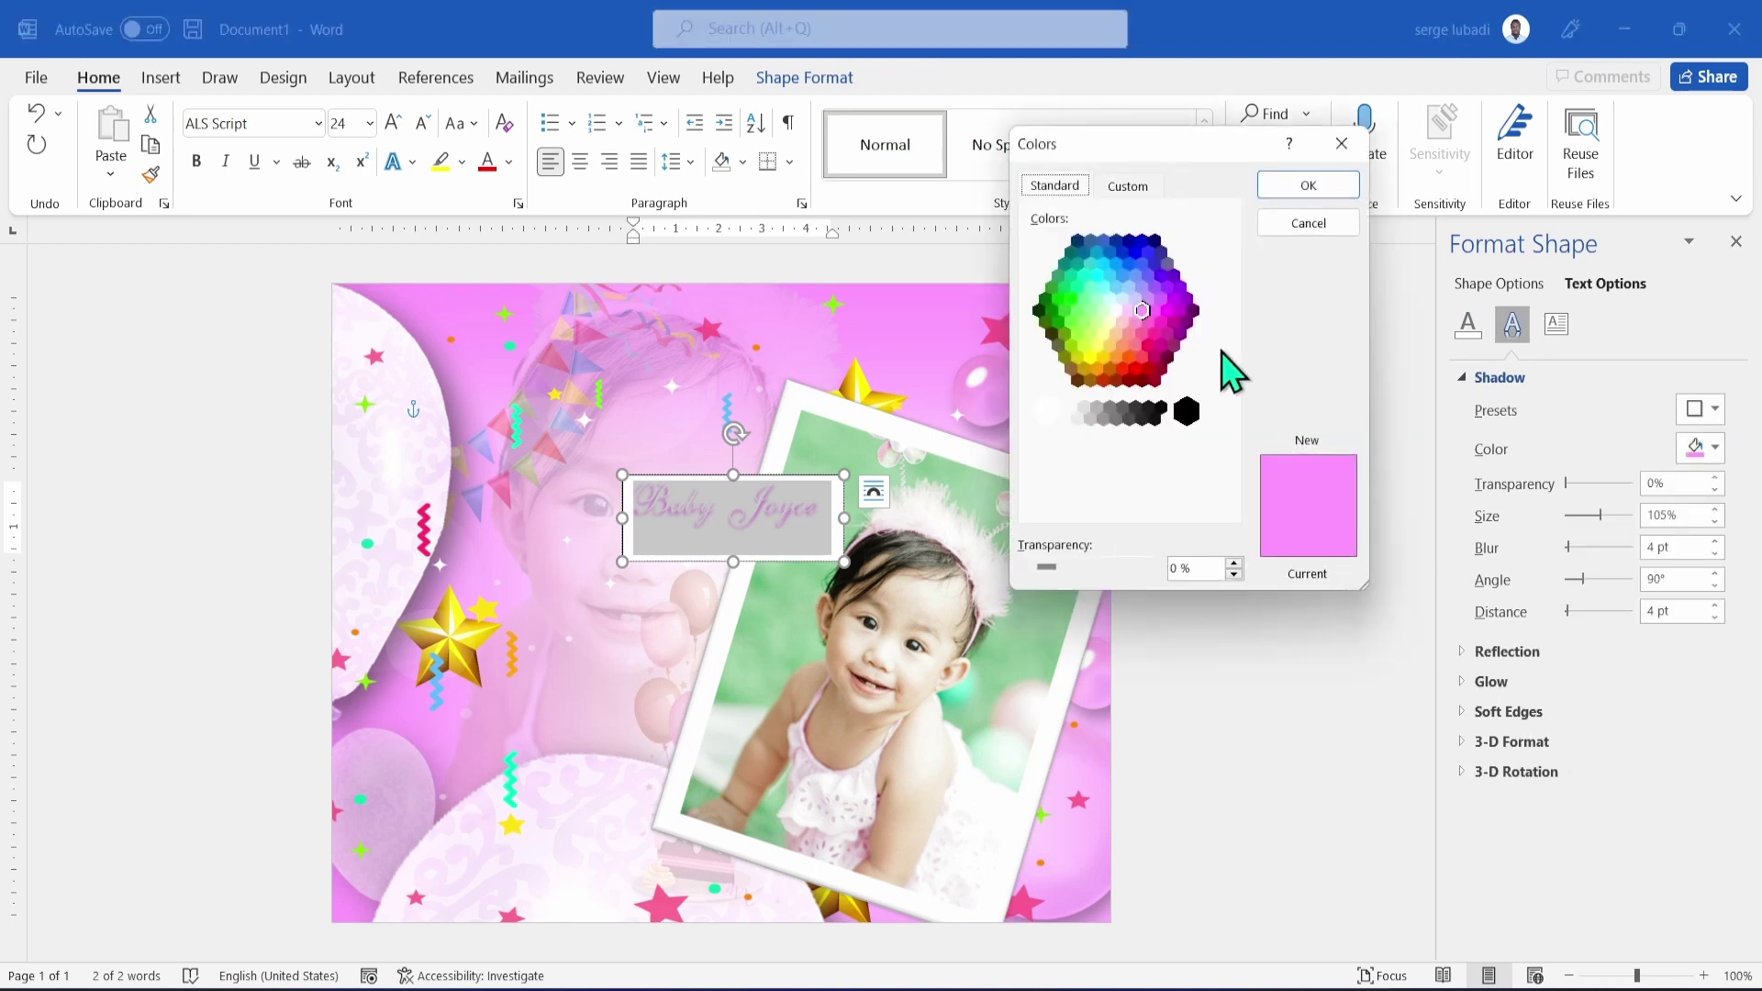
pyautogui.click(1144, 335)
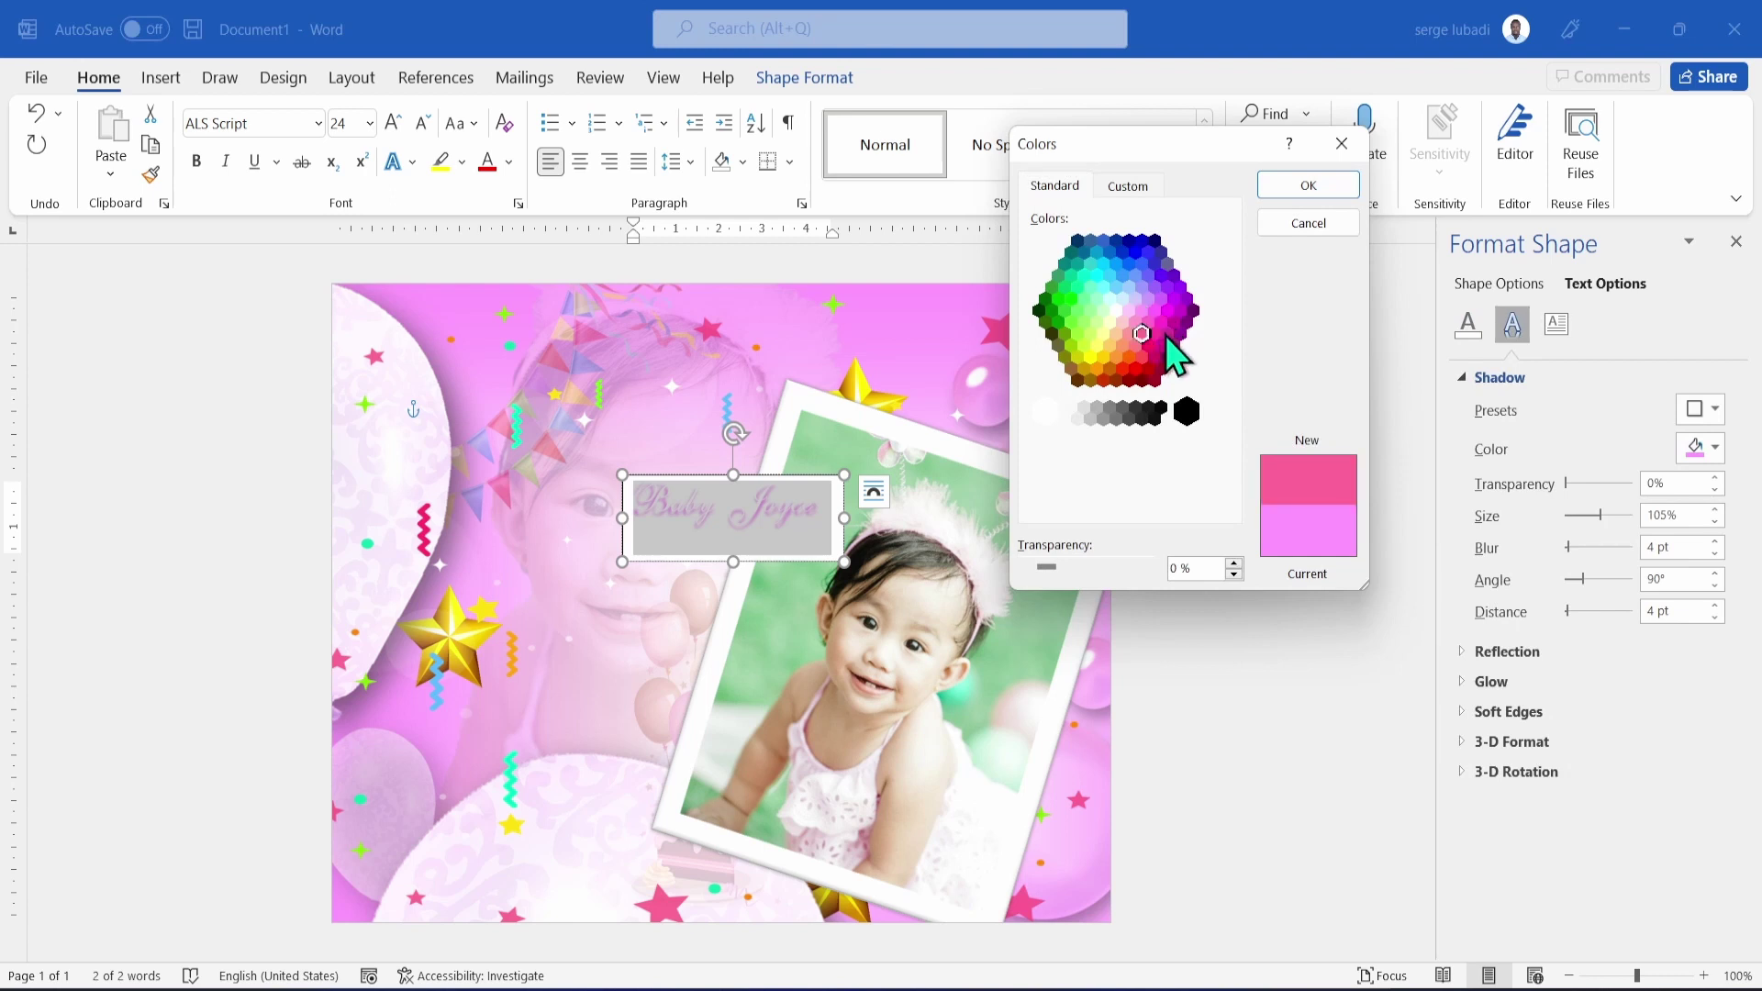
pyautogui.click(1158, 336)
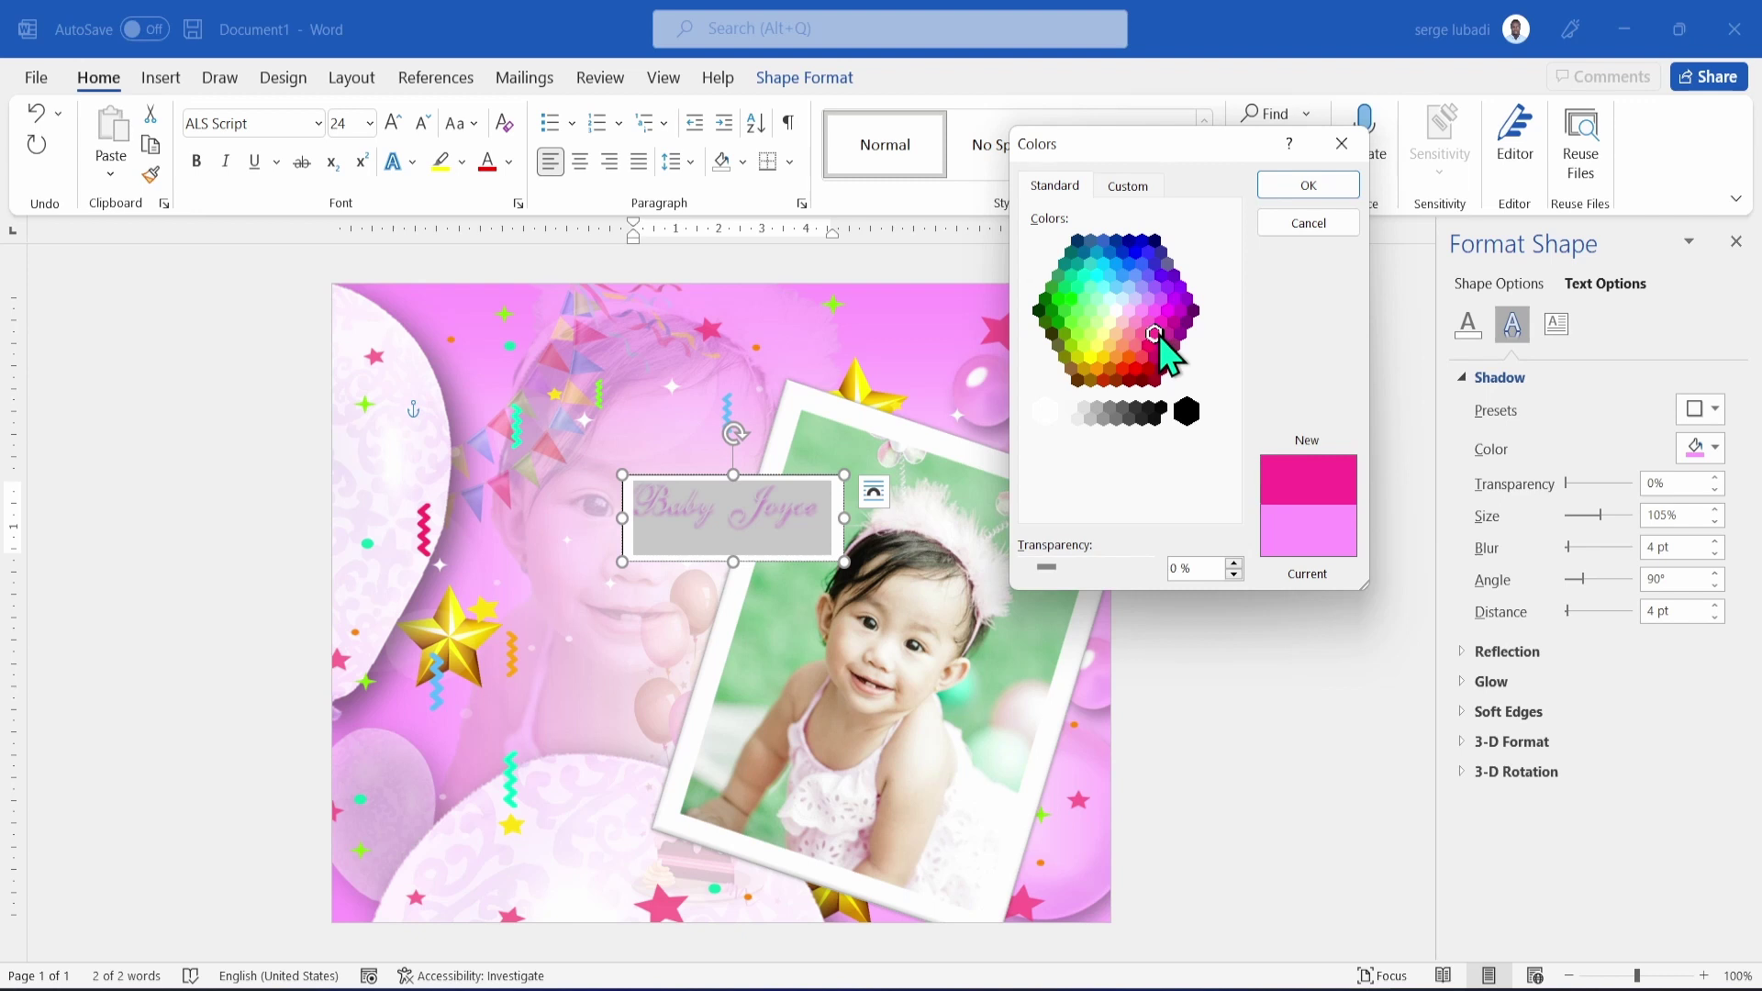
pyautogui.click(1307, 188)
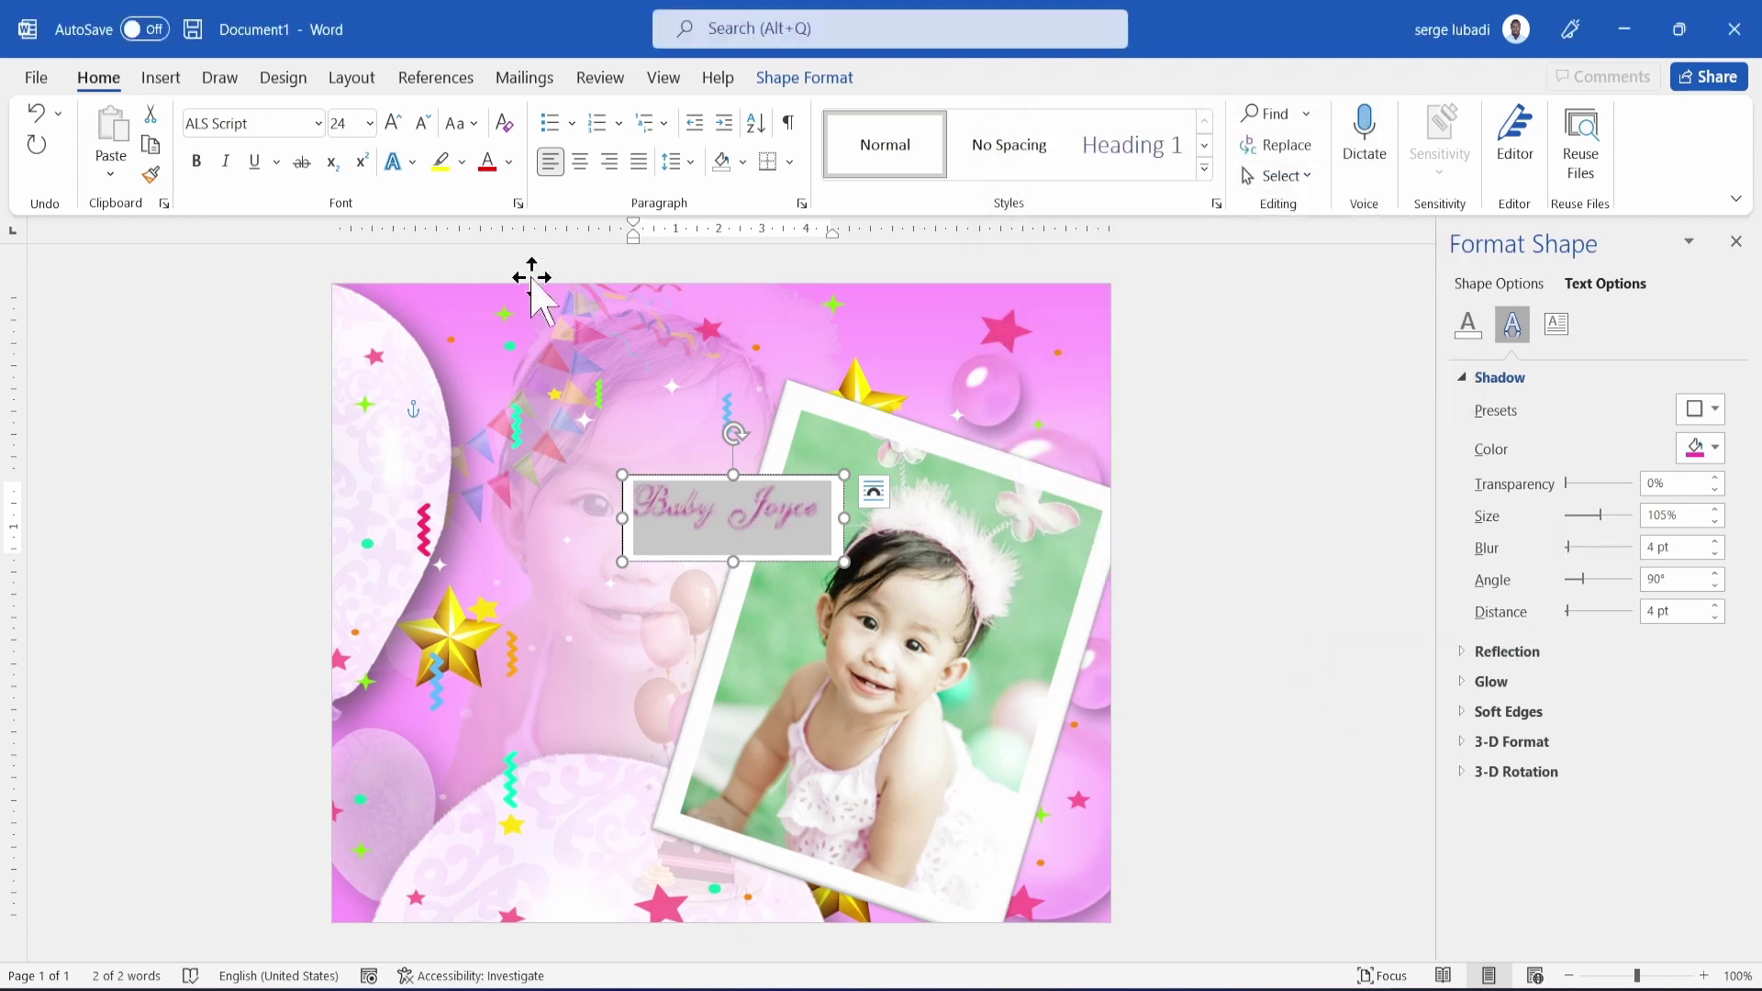
# Enlarge the name to 28 pt and widen its text box so the name fits on one line.
pyautogui.click(393, 123)
pyautogui.click(392, 122)
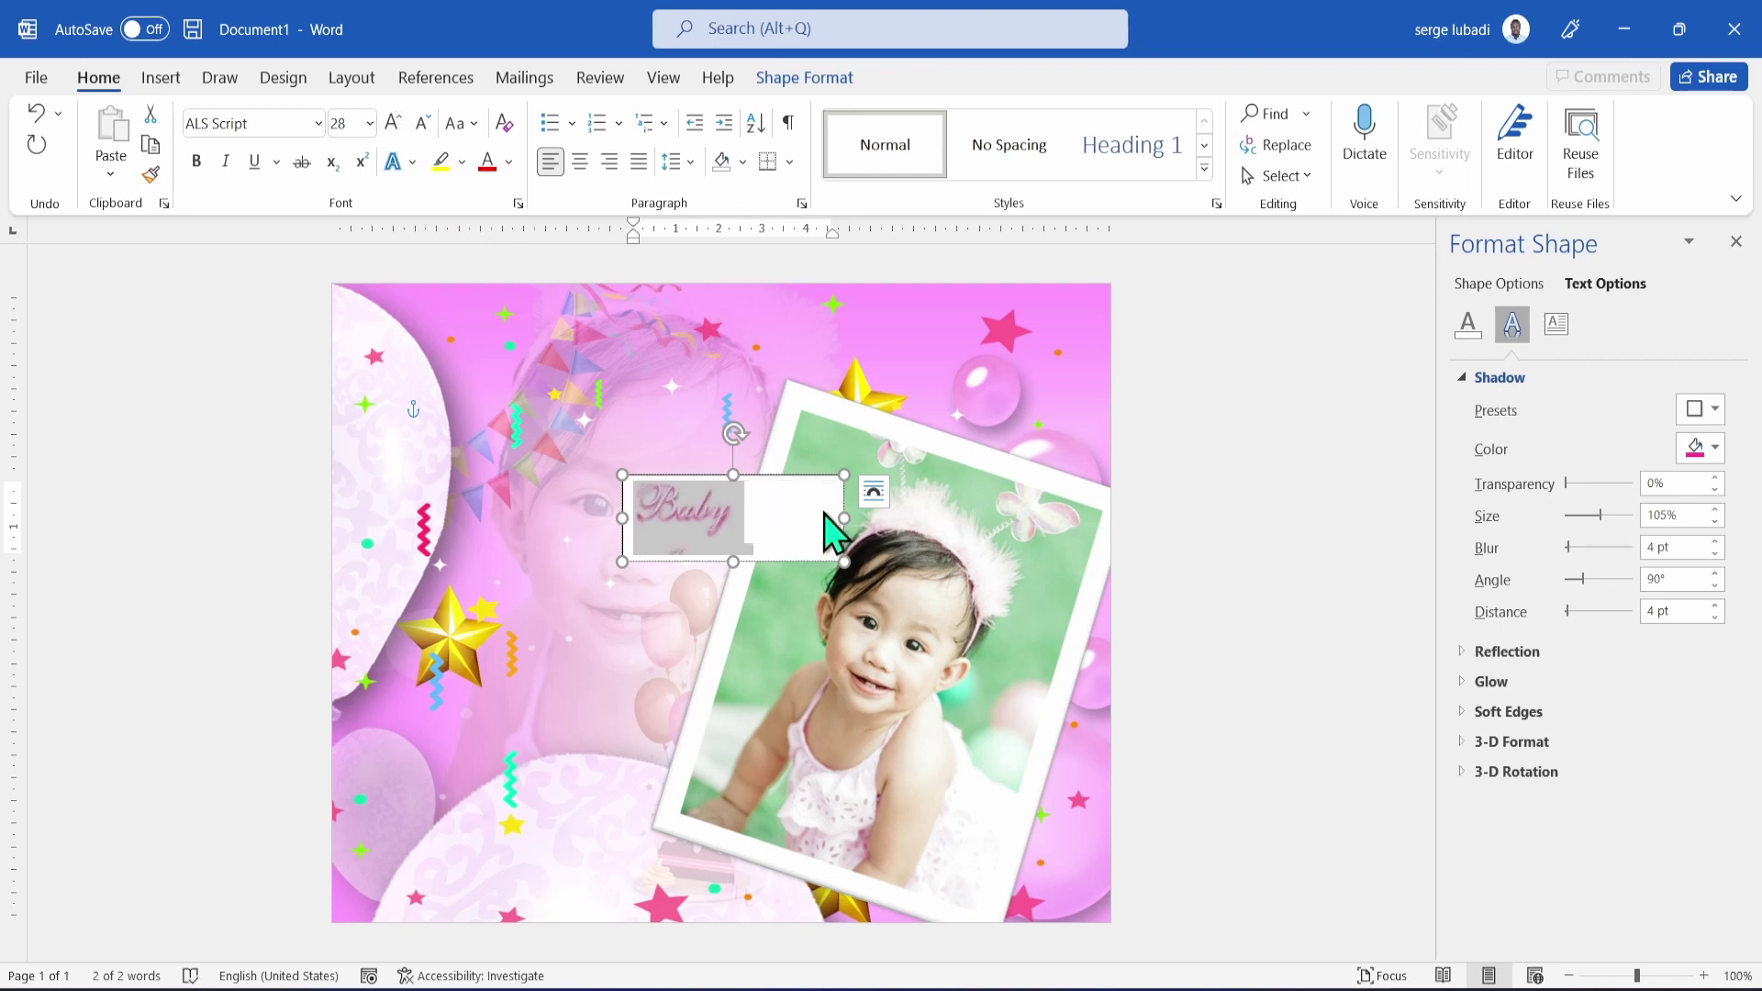
pyautogui.moveTo(844, 520); pyautogui.dragTo(894, 519)
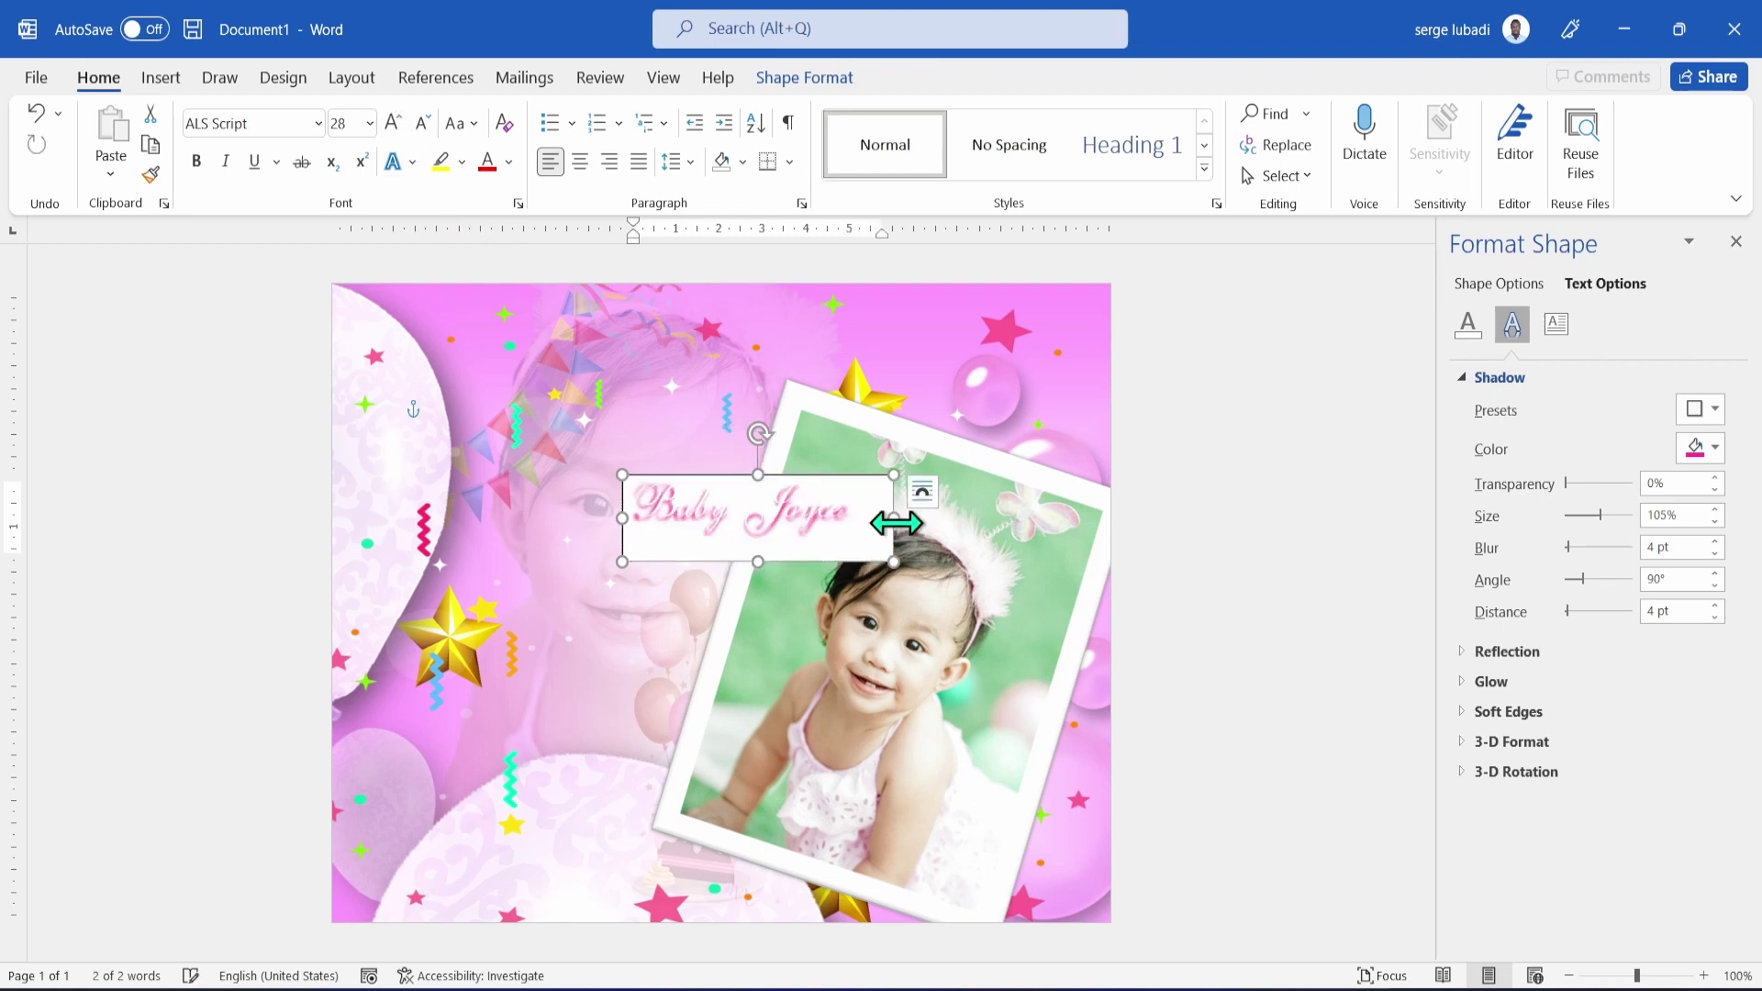
# Move the name box onto the framed photo's lower part, enlarge the name to 36 pt and widen the box to about 7.2 cm.
pyautogui.moveTo(818, 460); pyautogui.dragTo(737, 791)
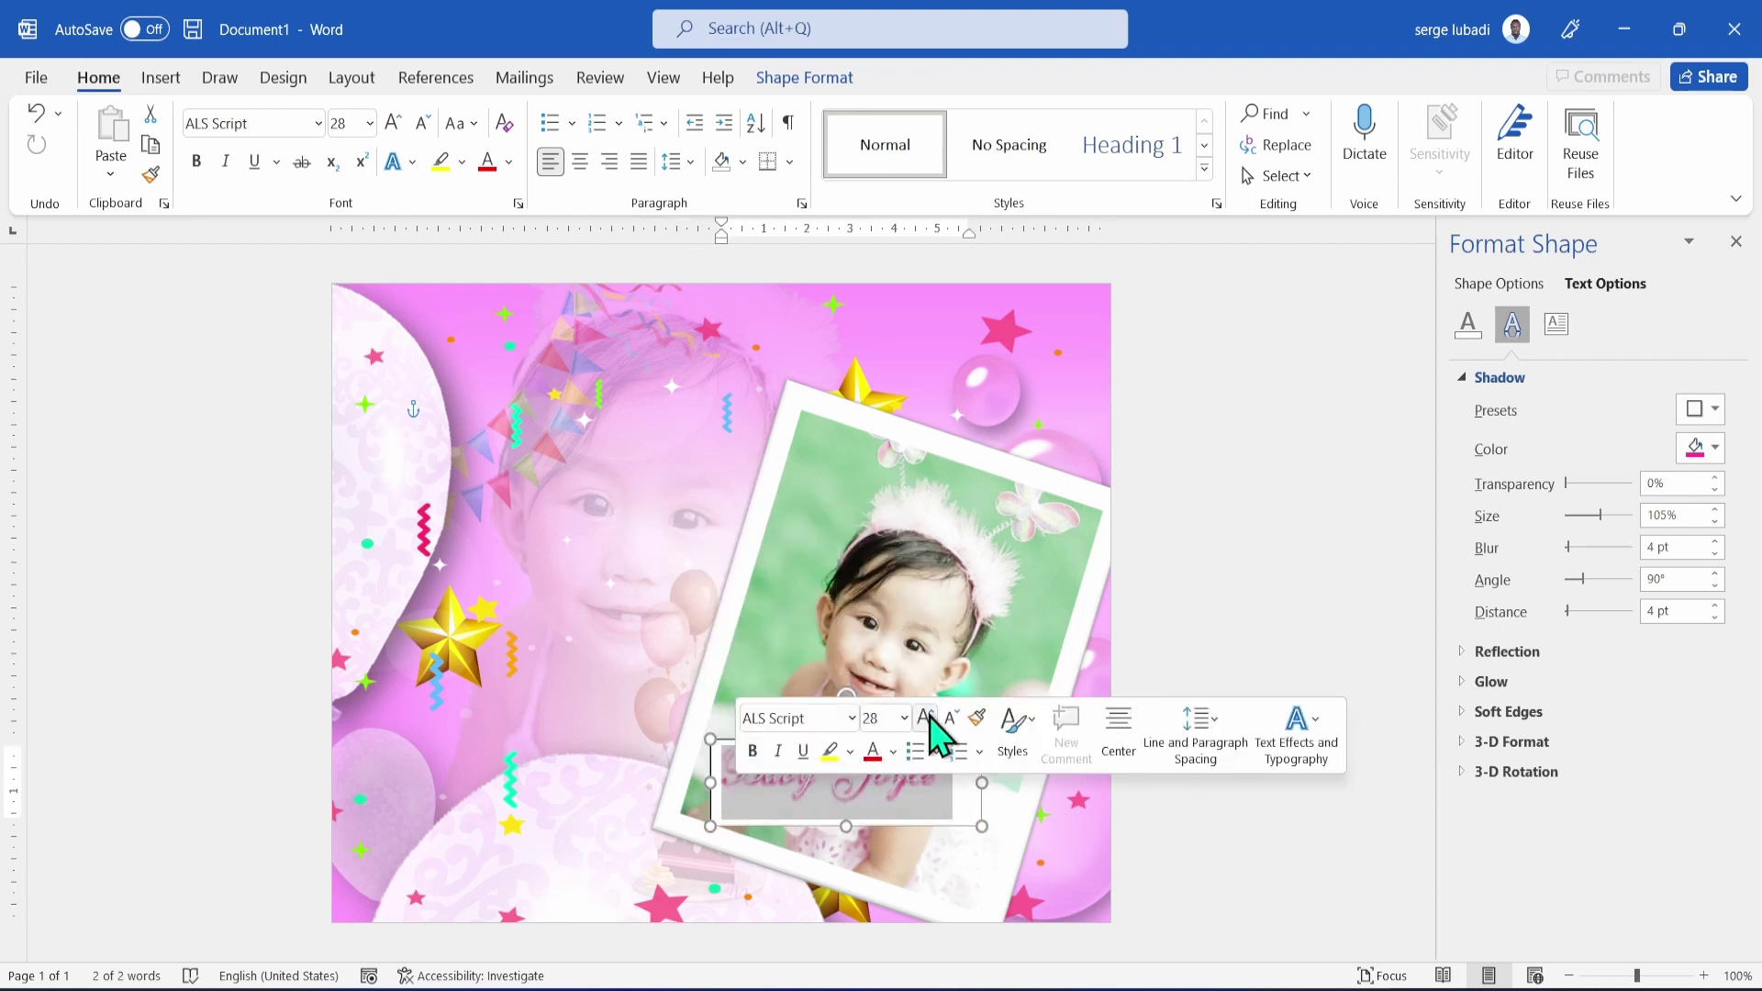
pyautogui.click(925, 716)
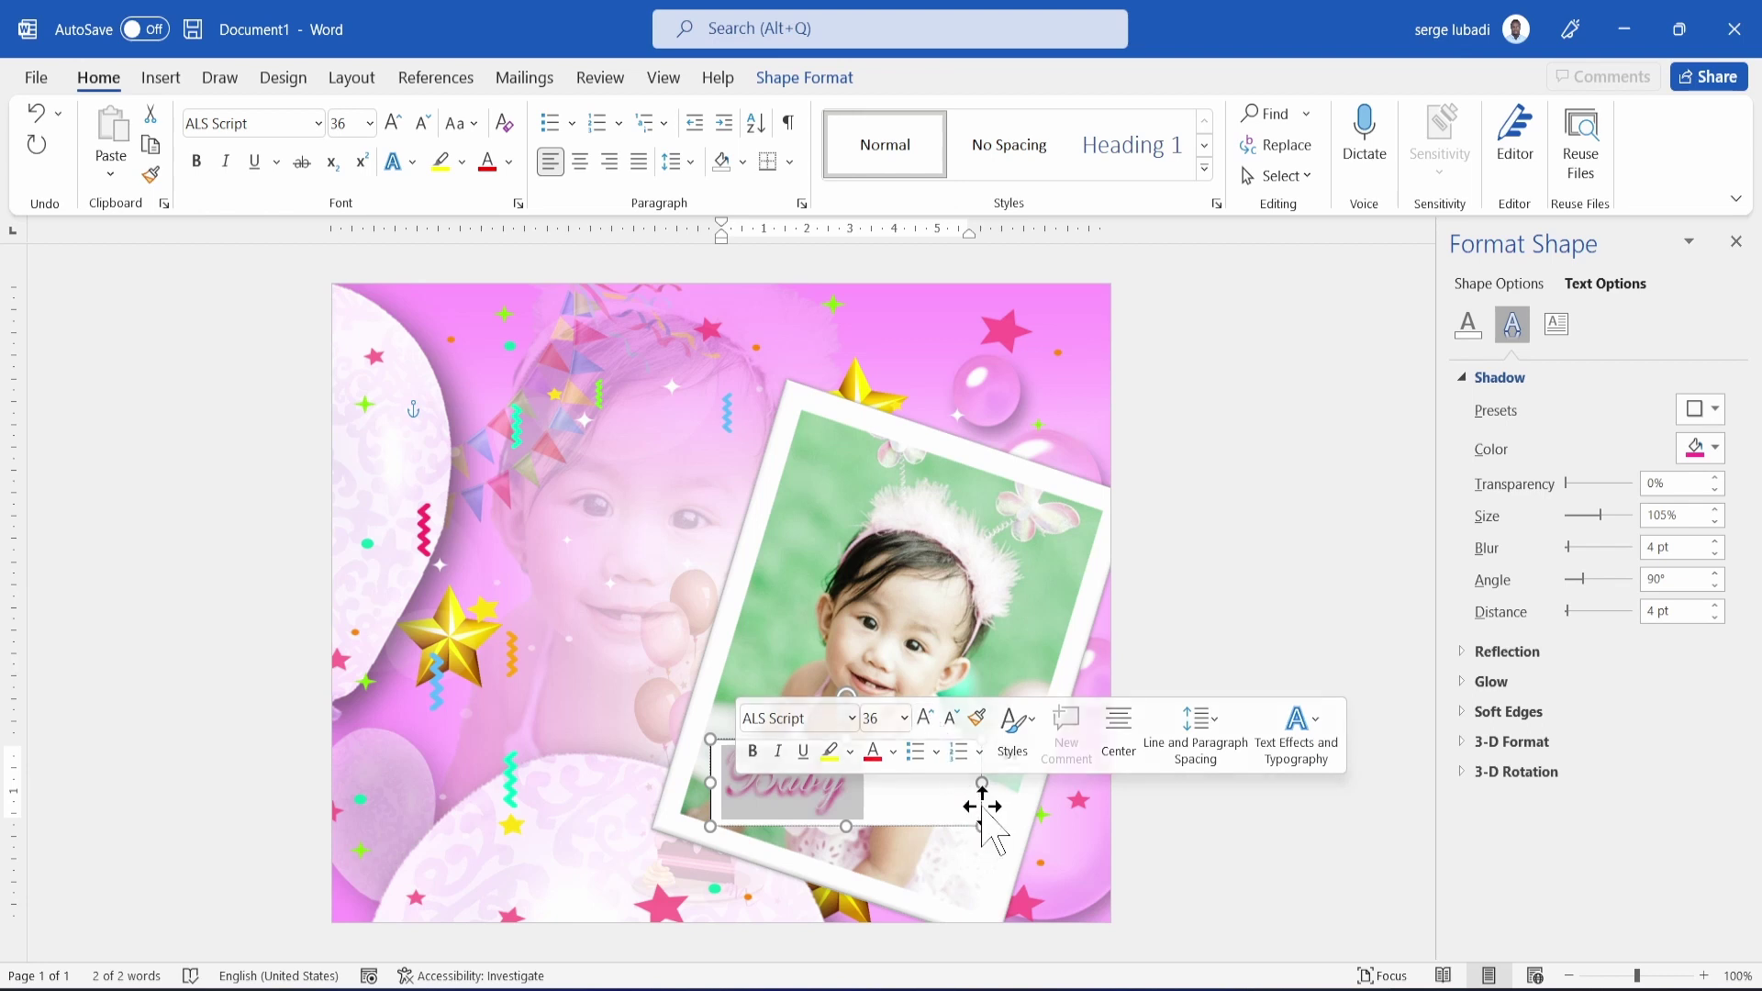
pyautogui.moveTo(982, 782); pyautogui.dragTo(1023, 789)
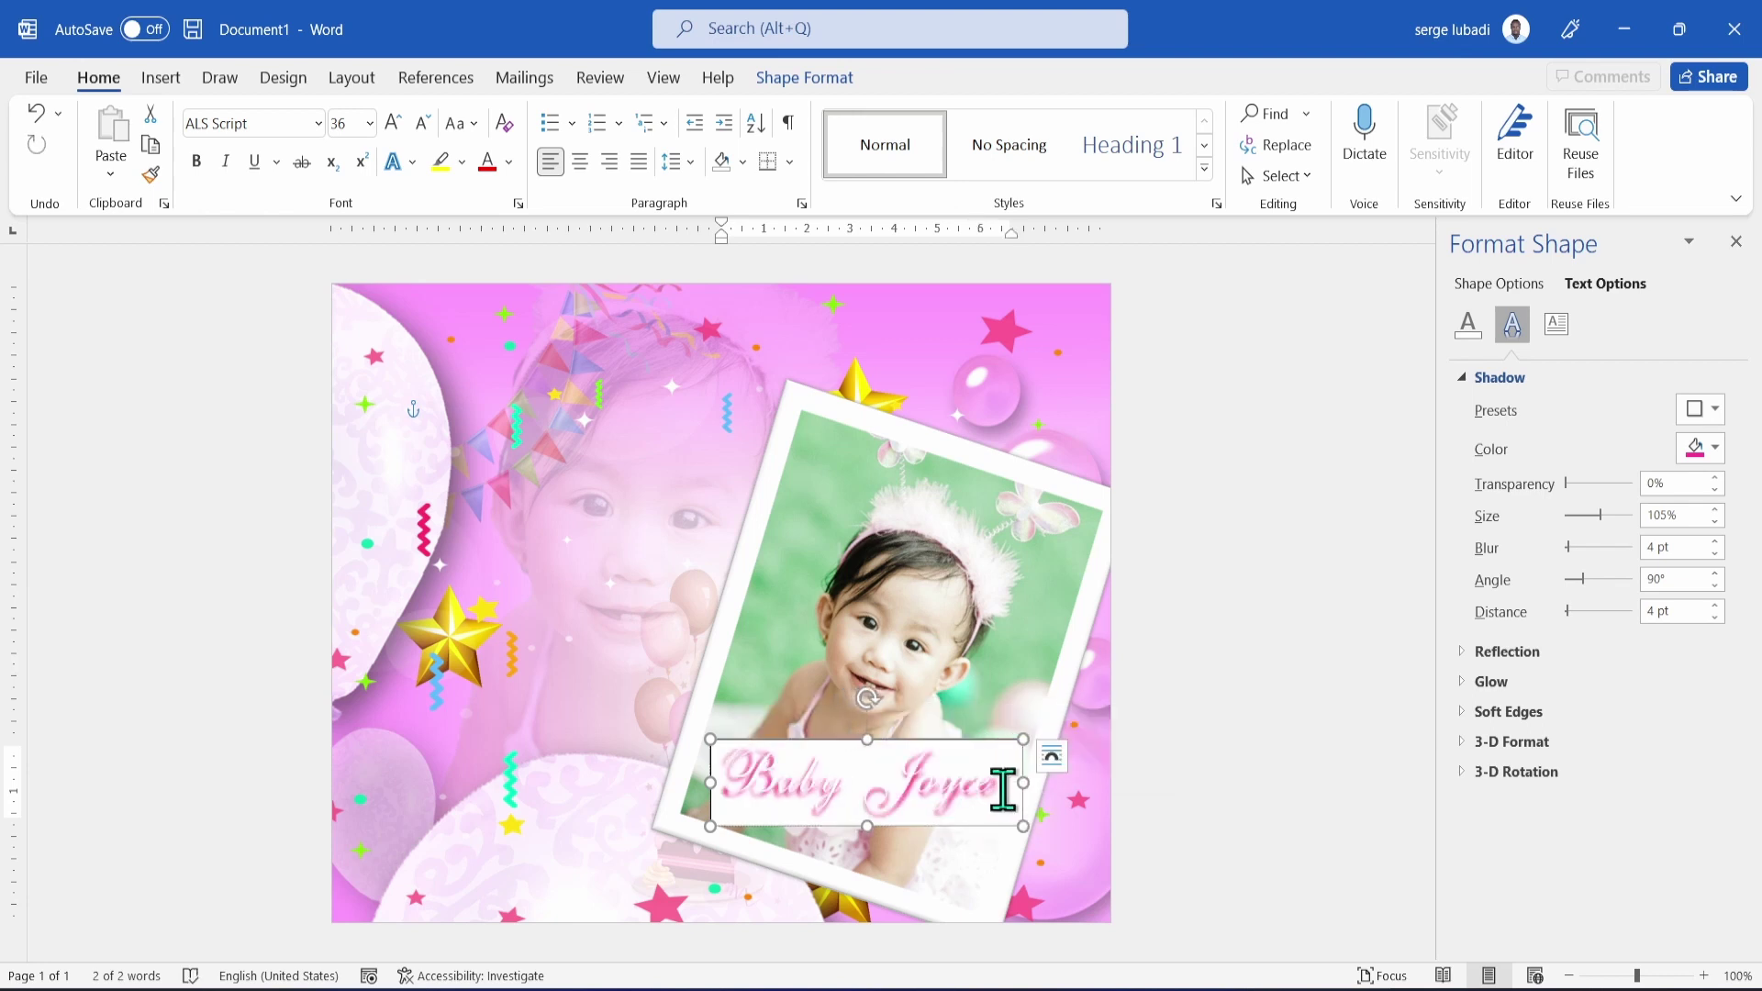
# Make the name bold and rotate its text box clockwise to match the tilt of the framed photo.
pyautogui.moveTo(1003, 789); pyautogui.dragTo(734, 789)
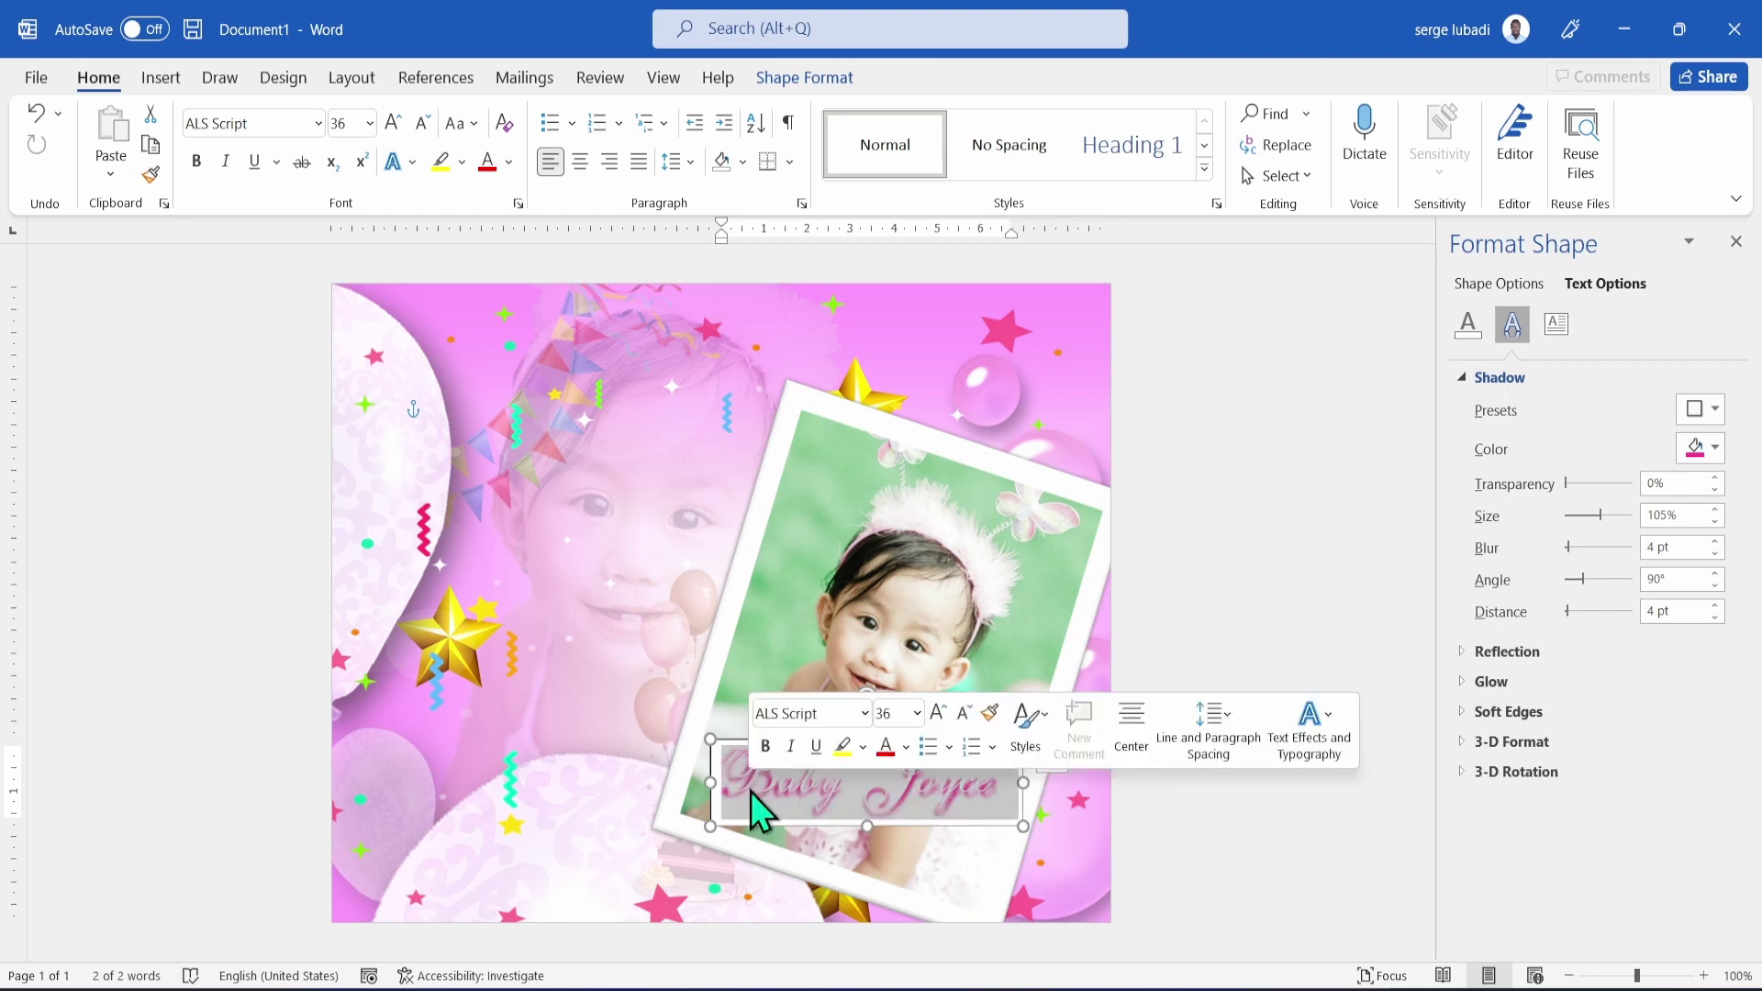
pyautogui.click(205, 172)
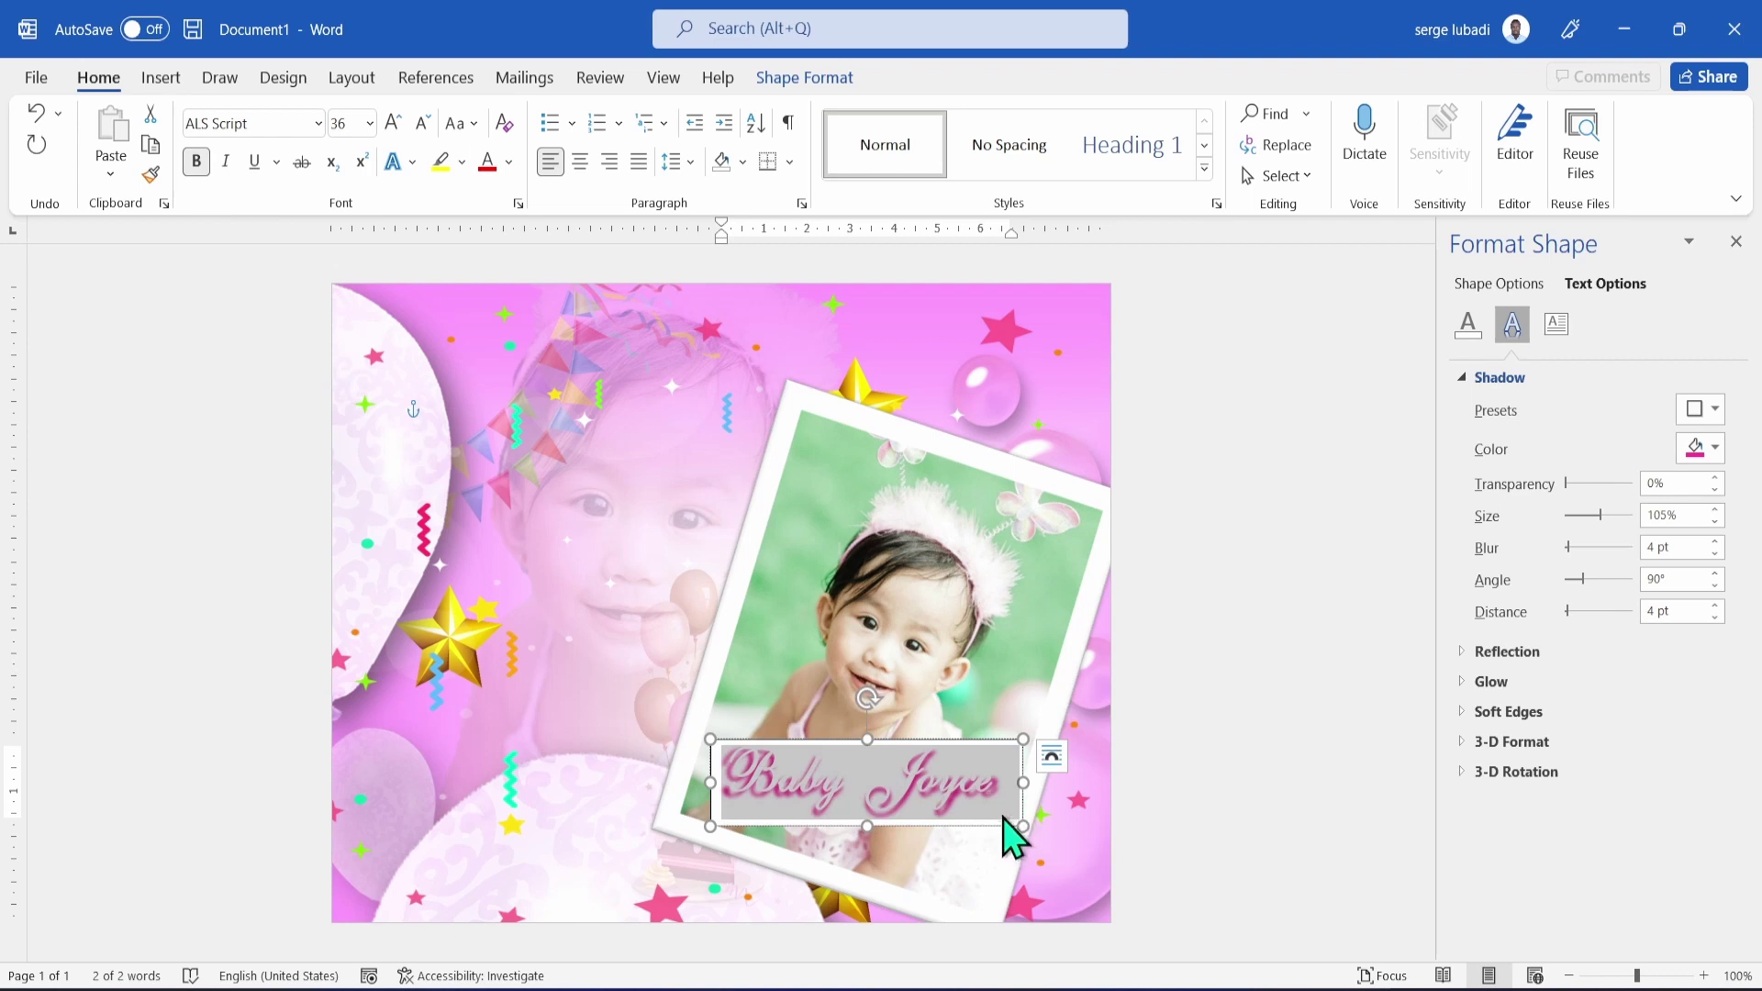
pyautogui.moveTo(877, 696); pyautogui.dragTo(898, 791)
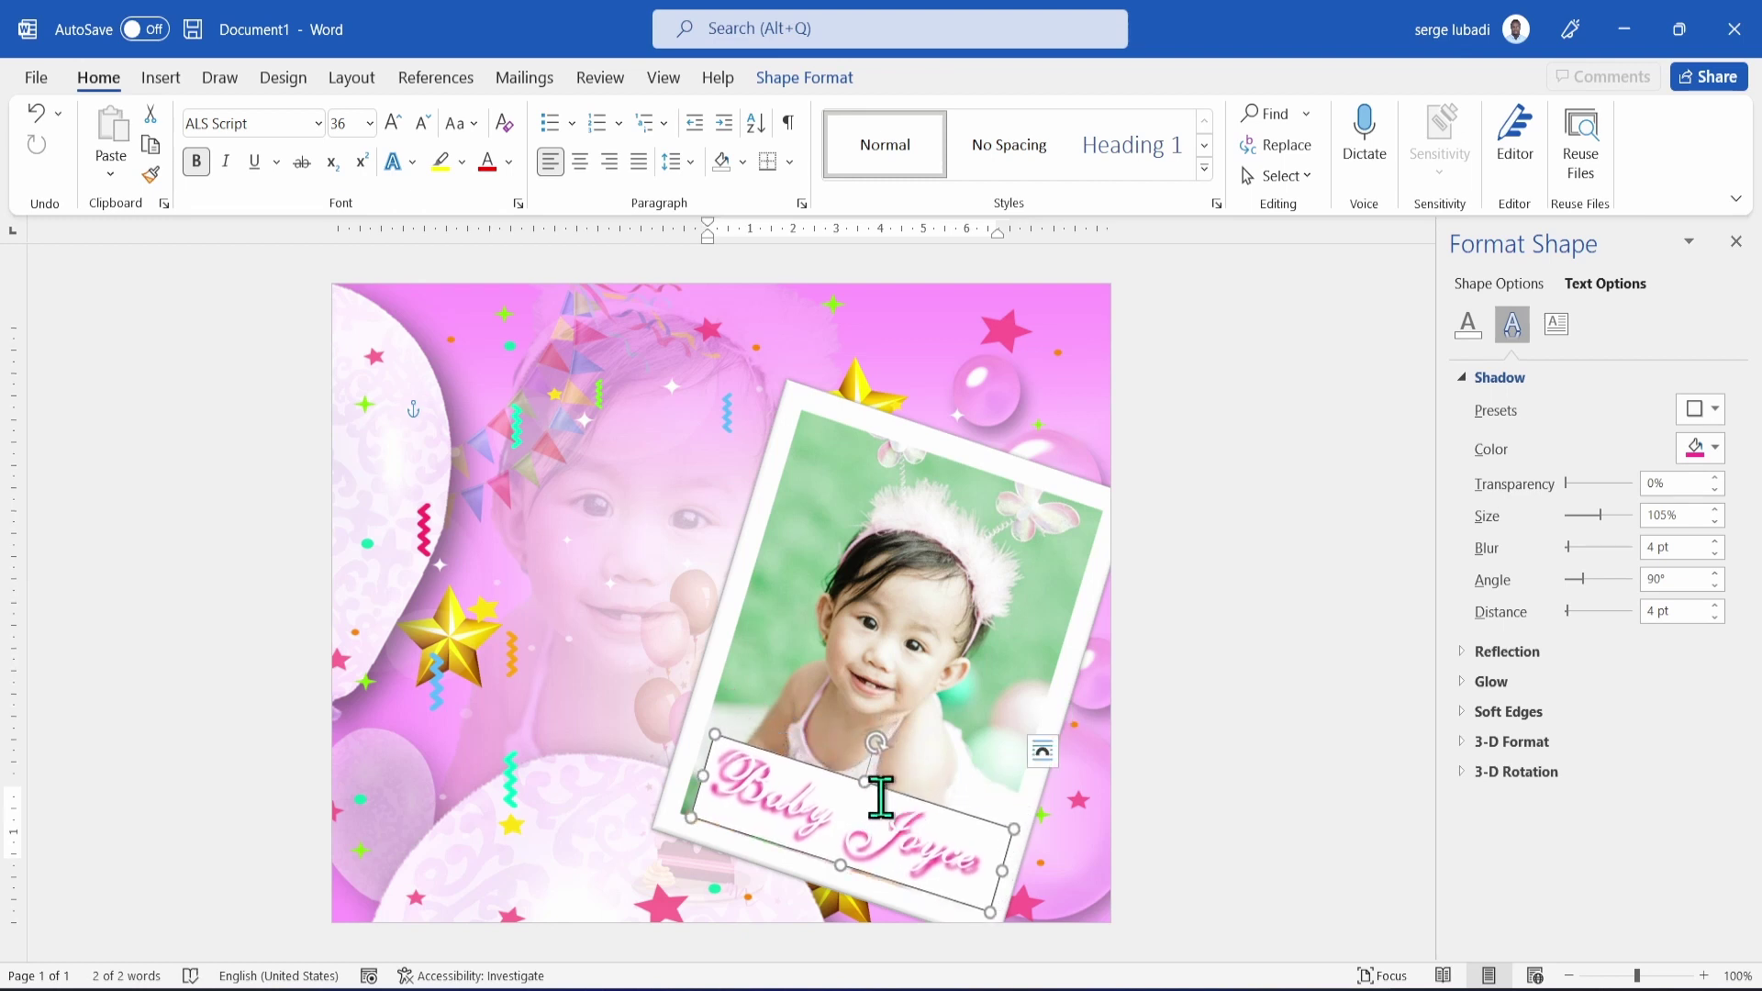
# Remove the fill and the outline from the name text box.
pyautogui.click(801, 80)
pyautogui.click(640, 117)
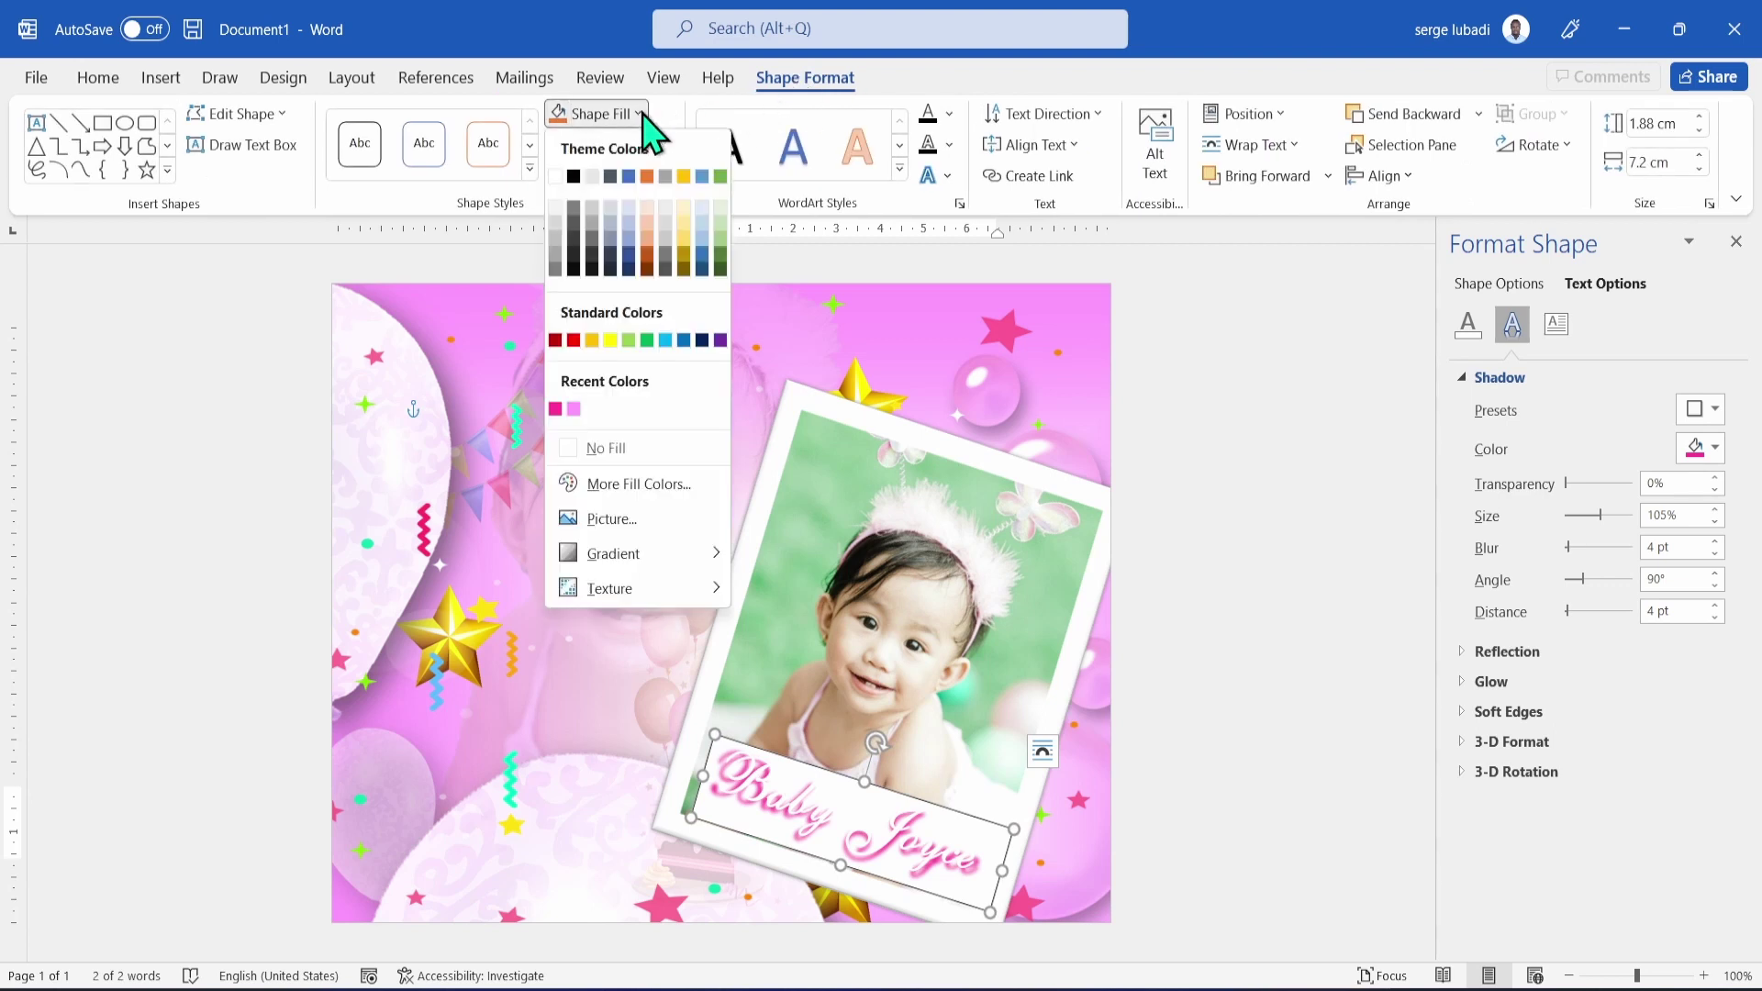
pyautogui.click(613, 449)
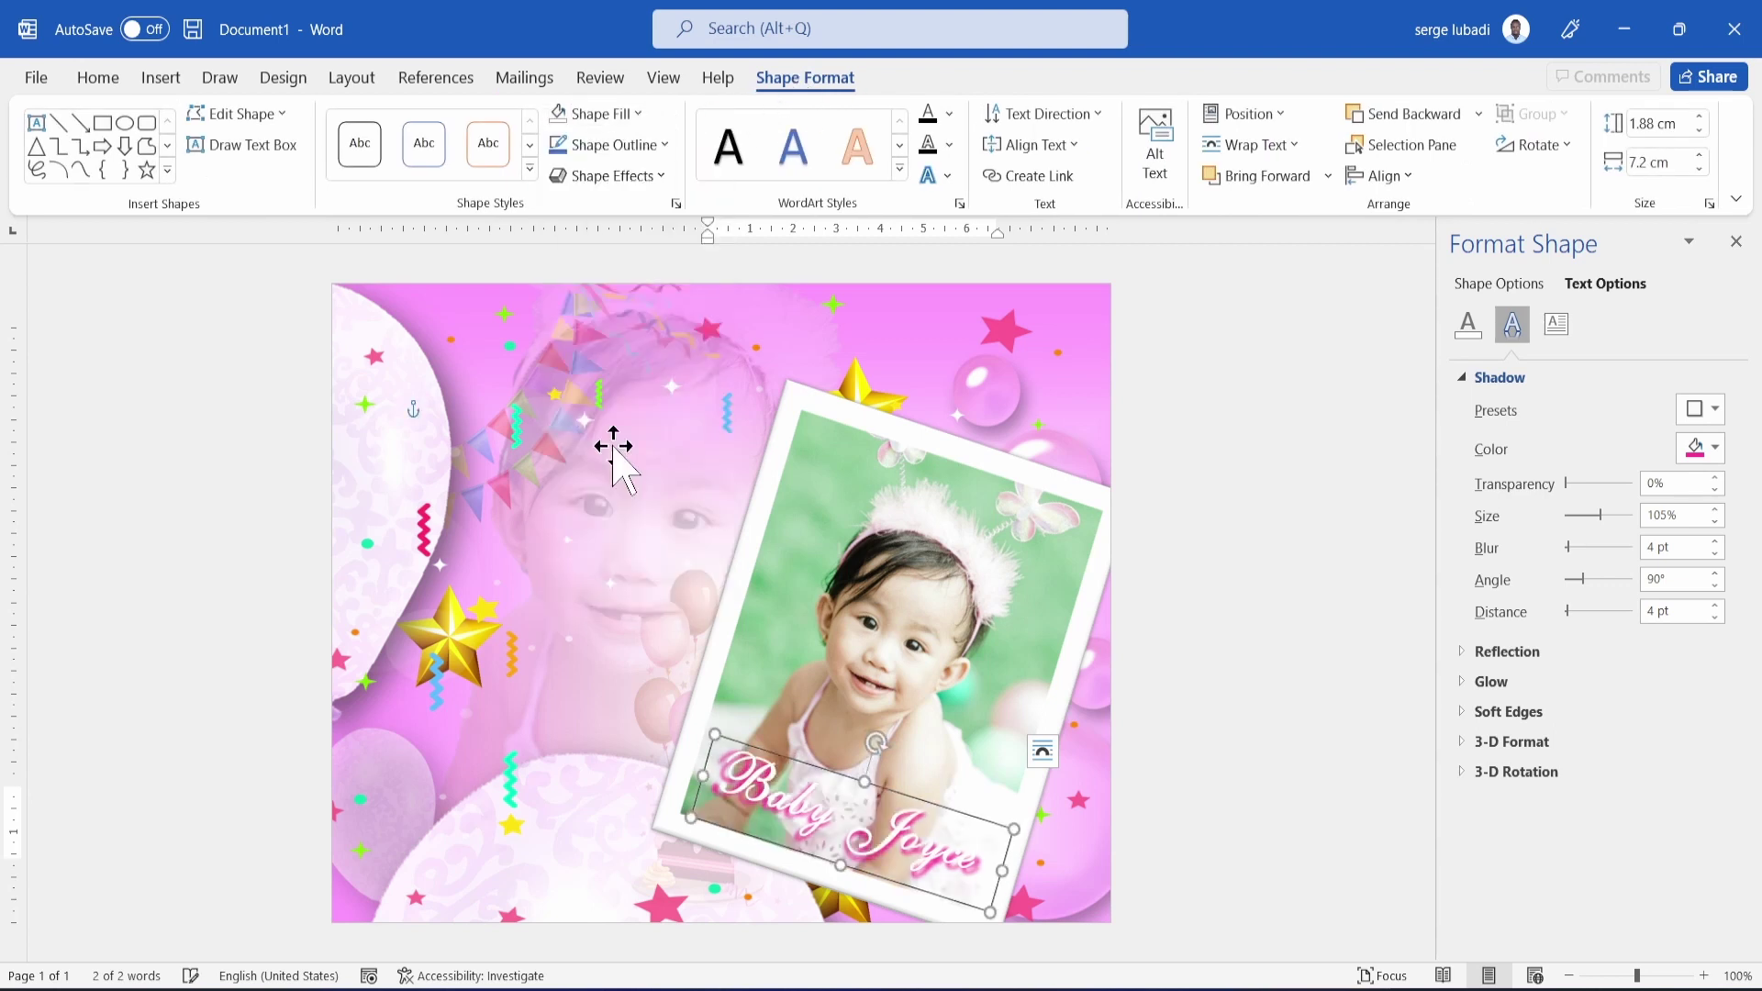
pyautogui.click(664, 147)
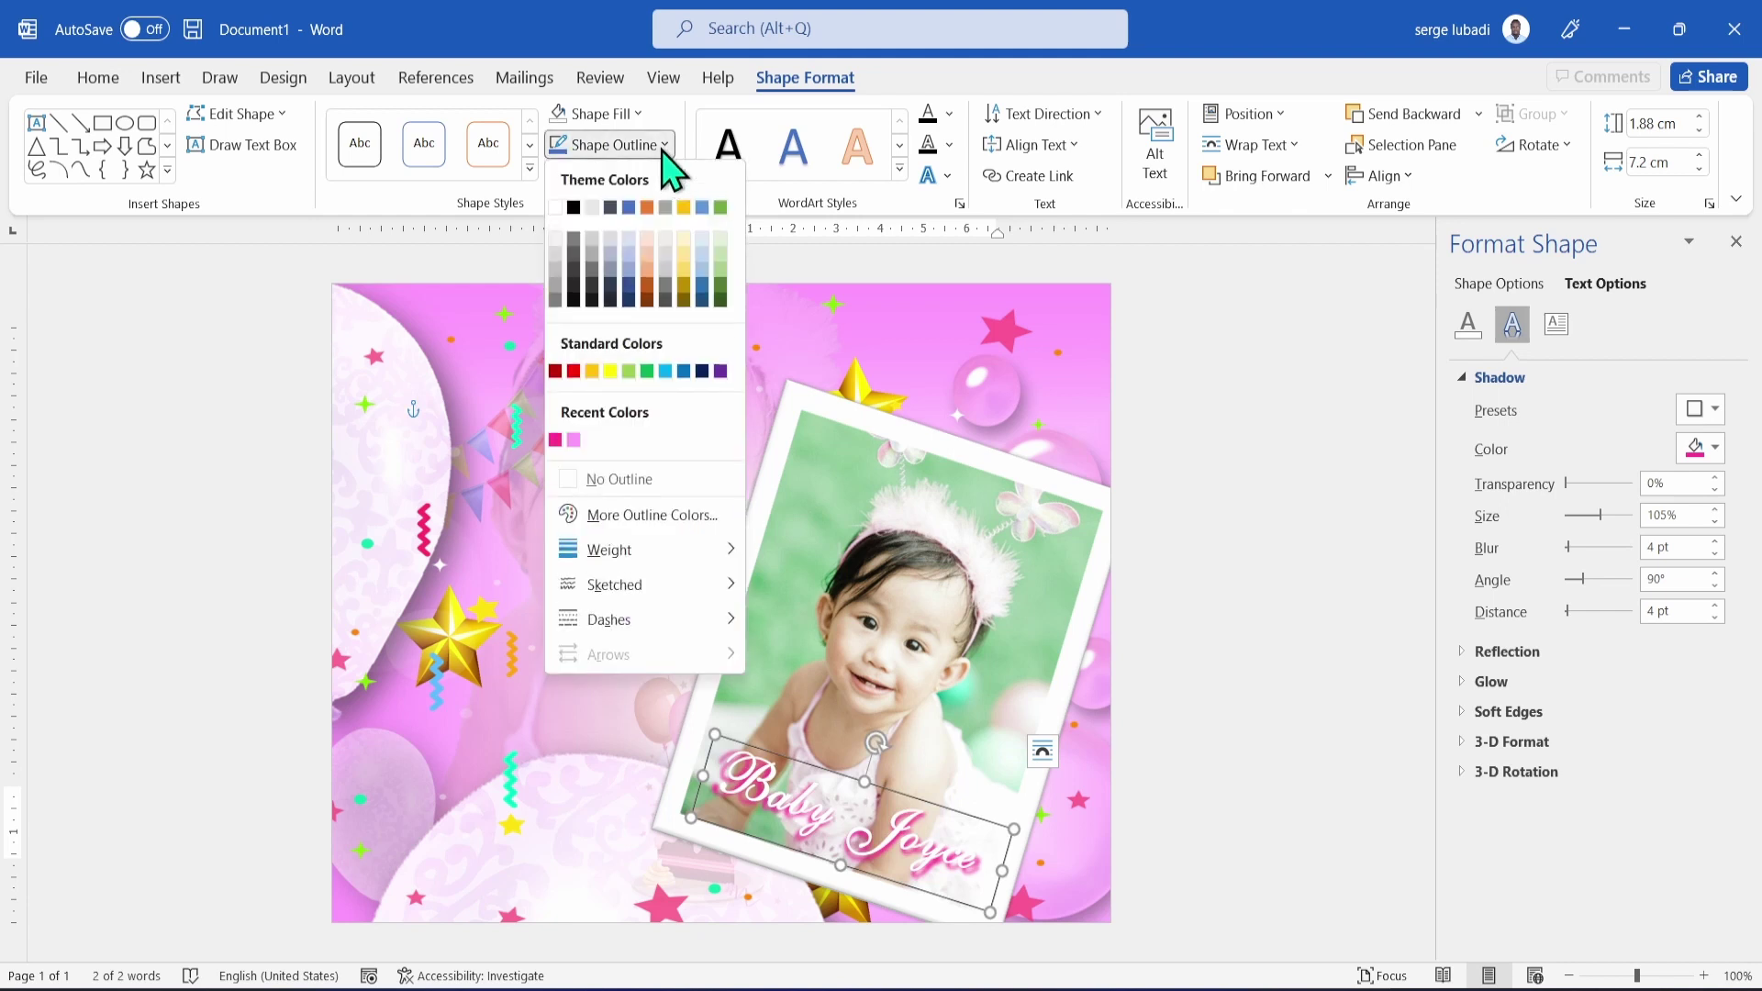
pyautogui.click(609, 486)
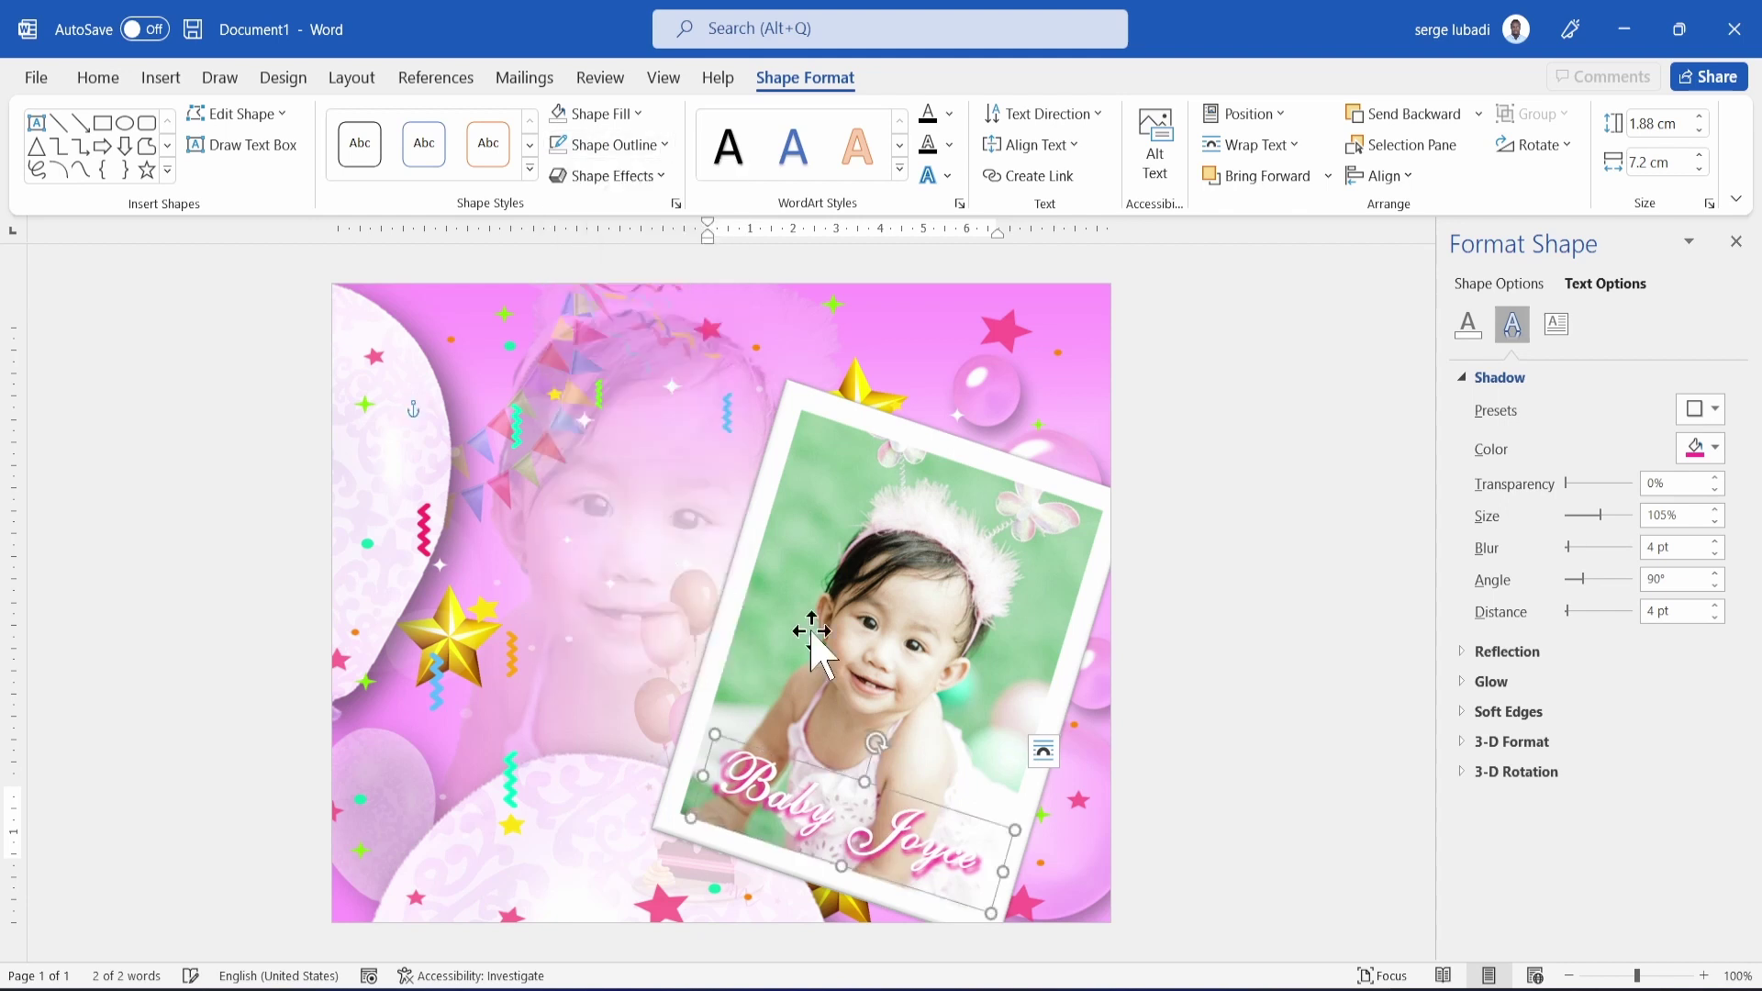
# Duplicate the name text box with the copy level, and place the copy over the faded portrait beside the framed photo.
pyautogui.click(998, 729)
pyautogui.click(807, 830)
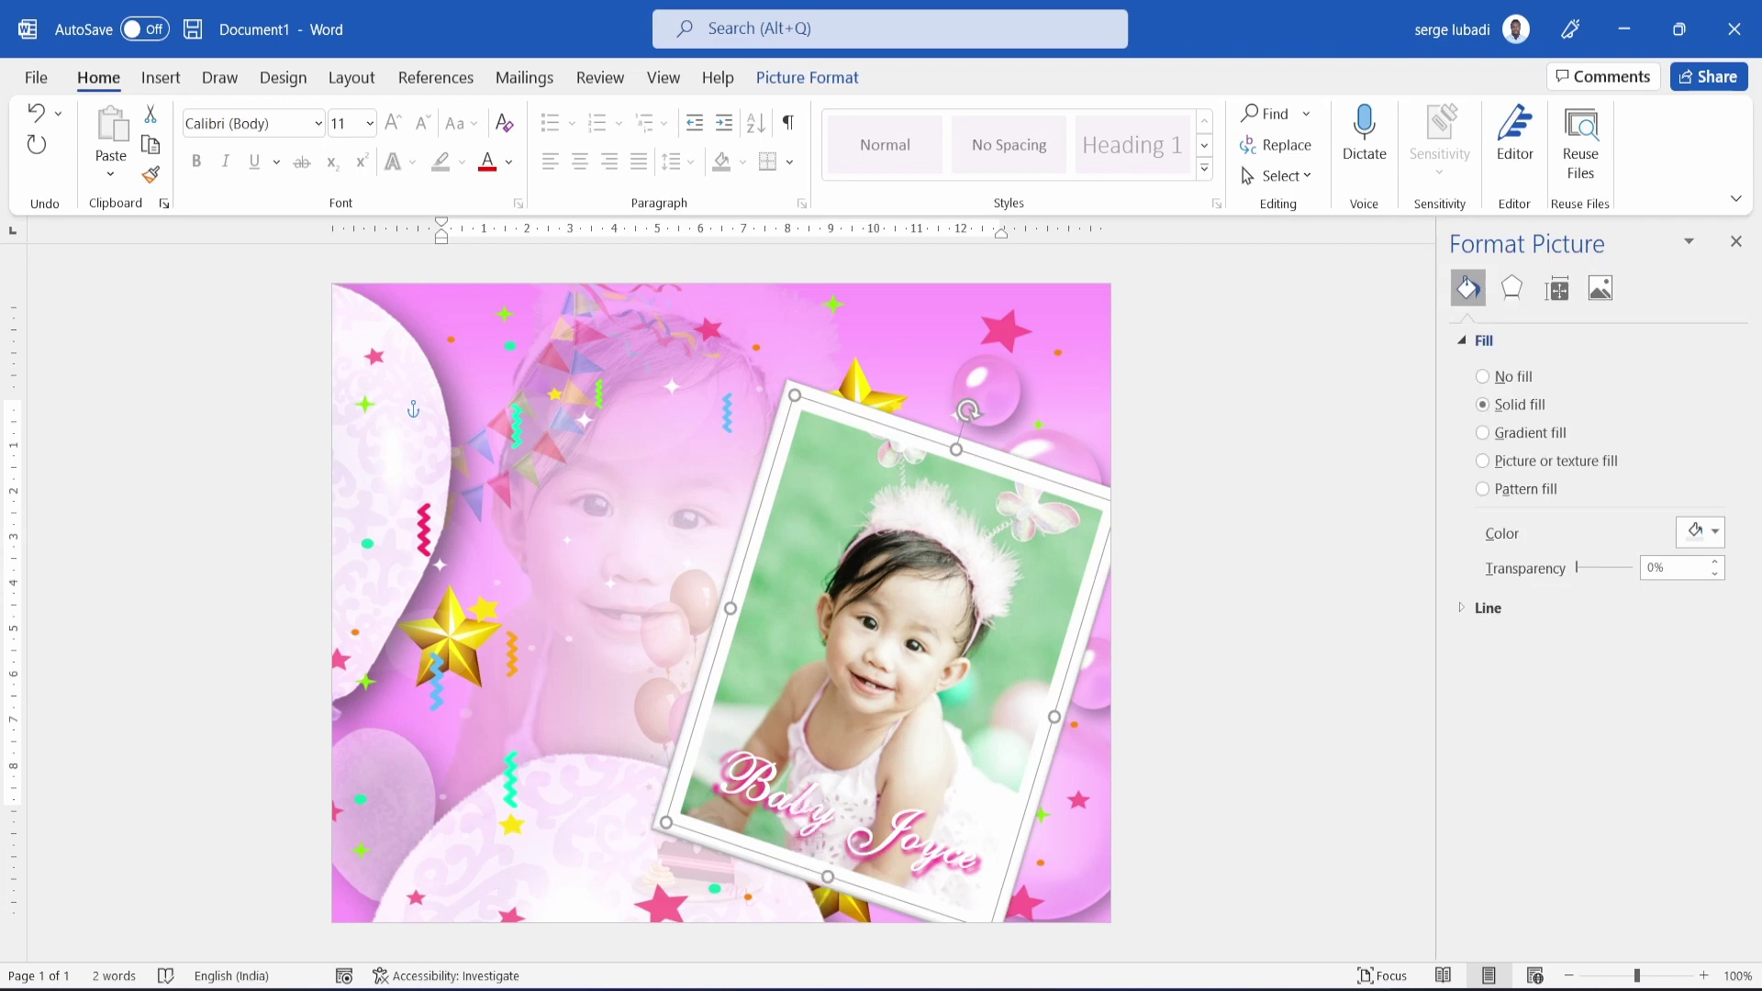
pyautogui.click(818, 807)
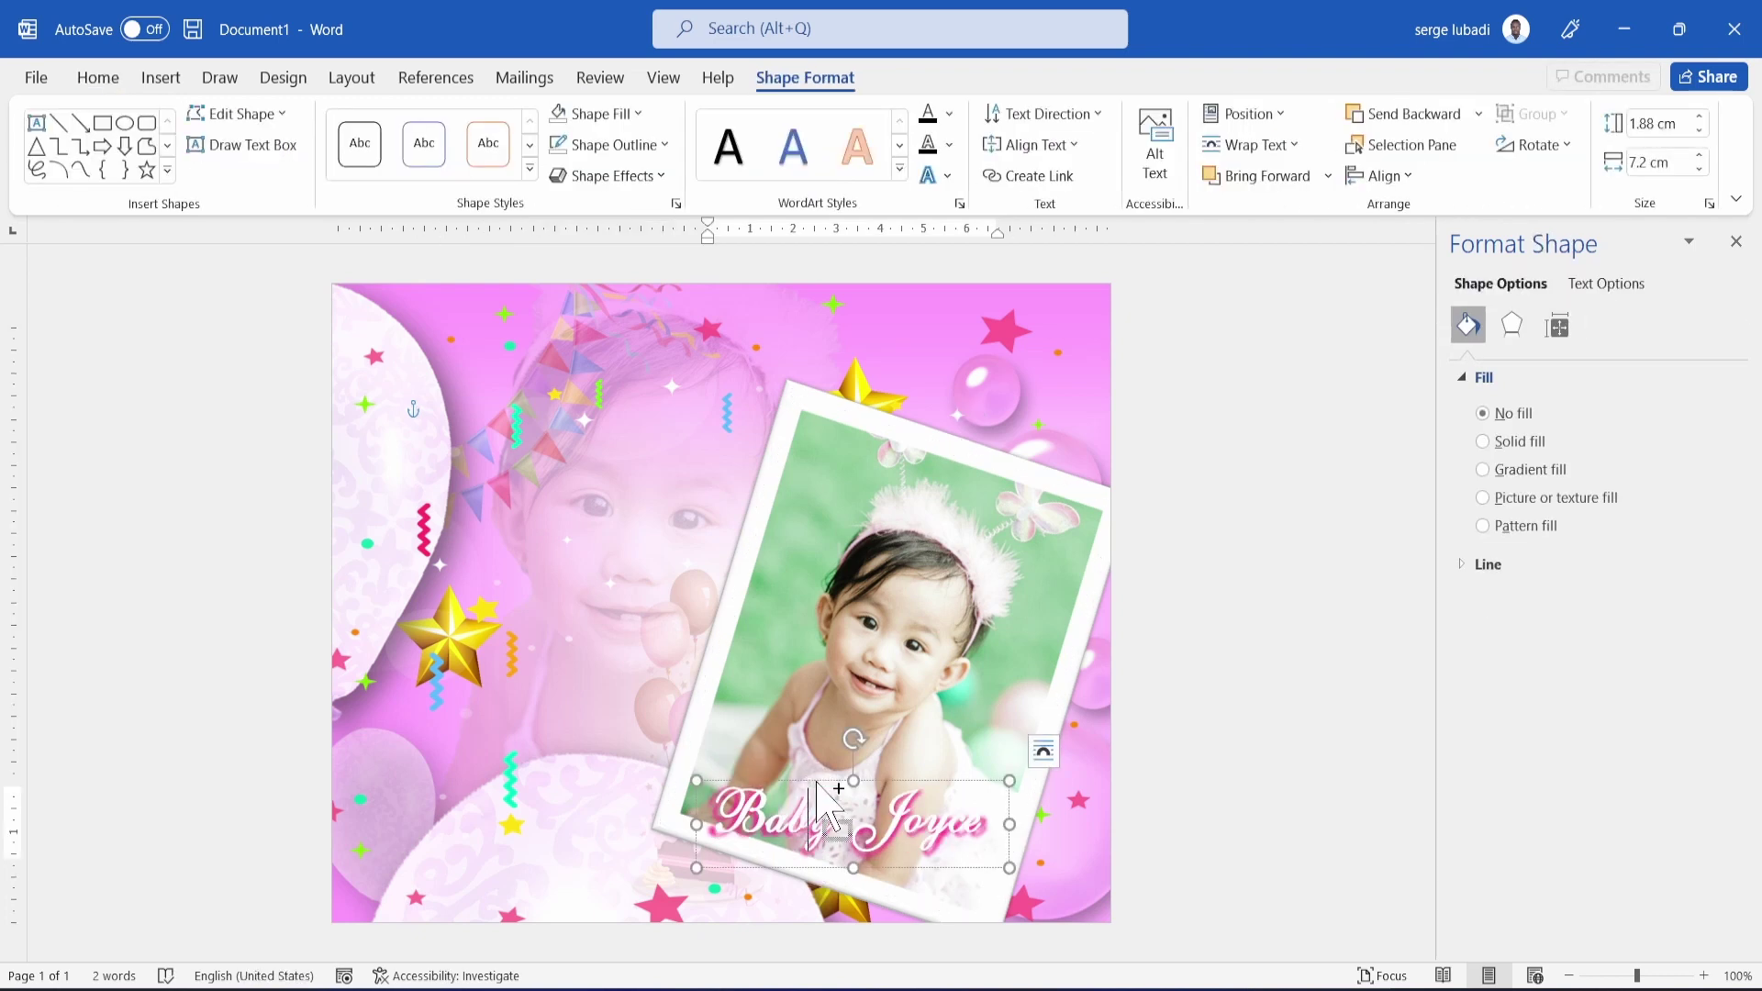
pyautogui.moveTo(831, 807); pyautogui.dragTo(669, 669)
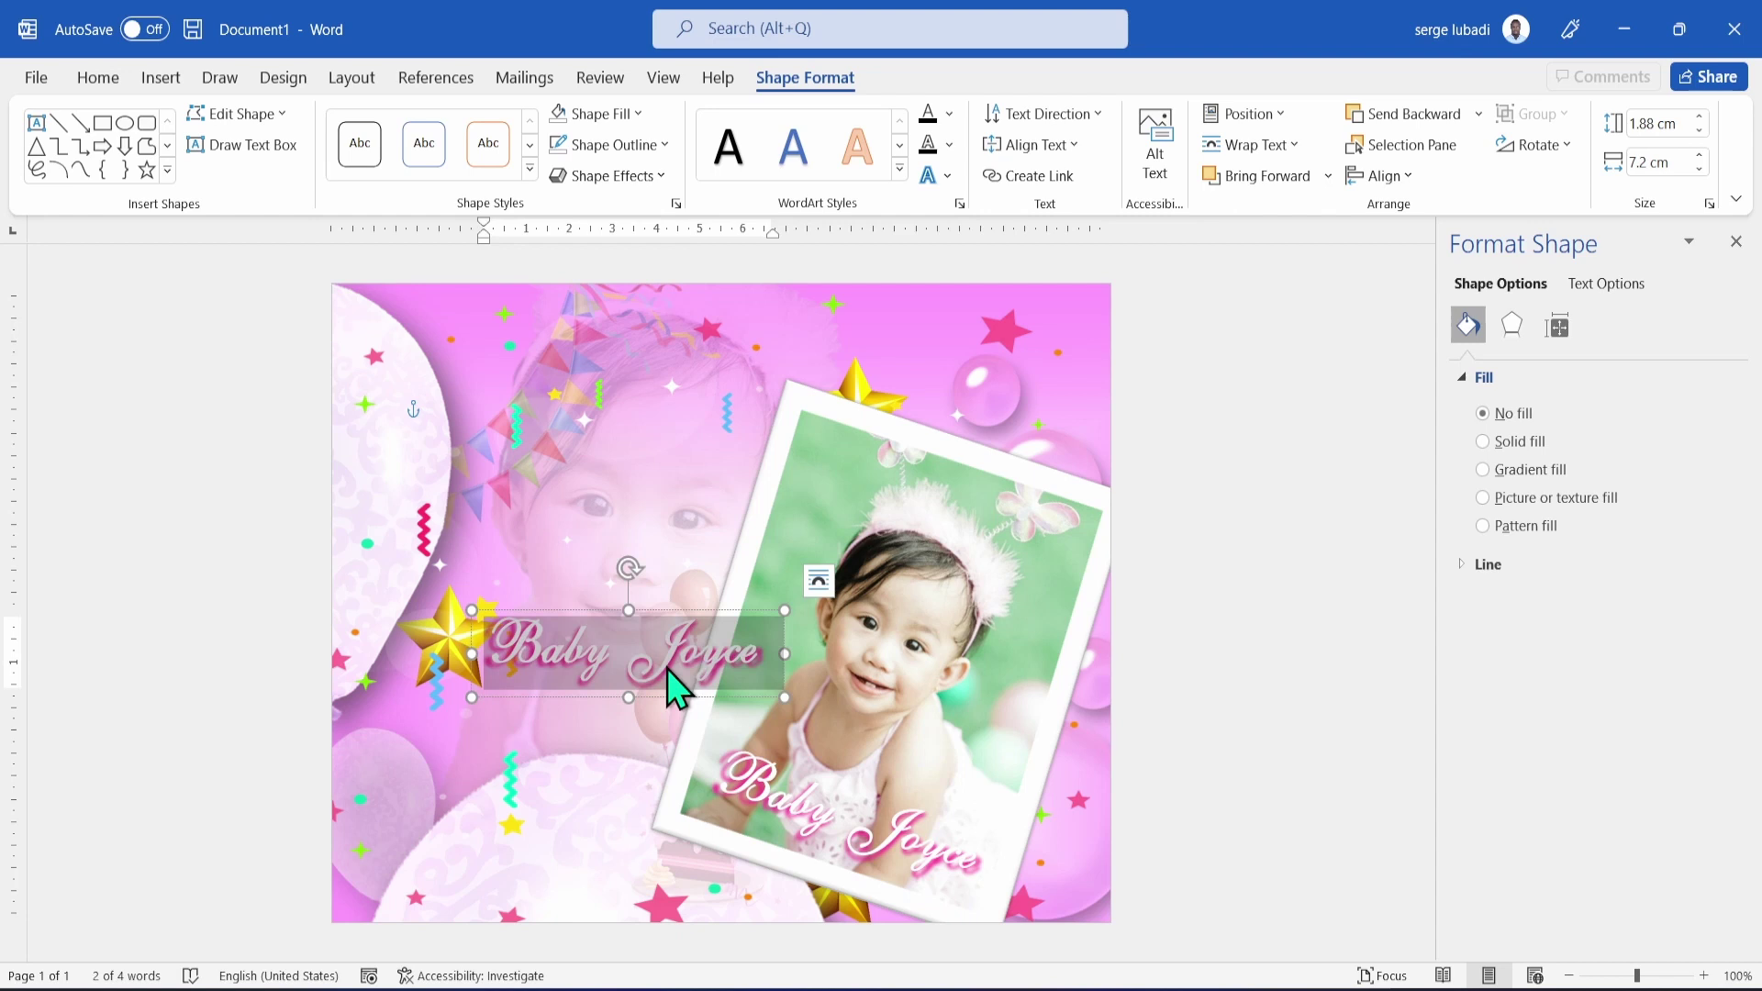
# Replace the text in the duplicated text box with "Happy".
pyautogui.write('Hap')
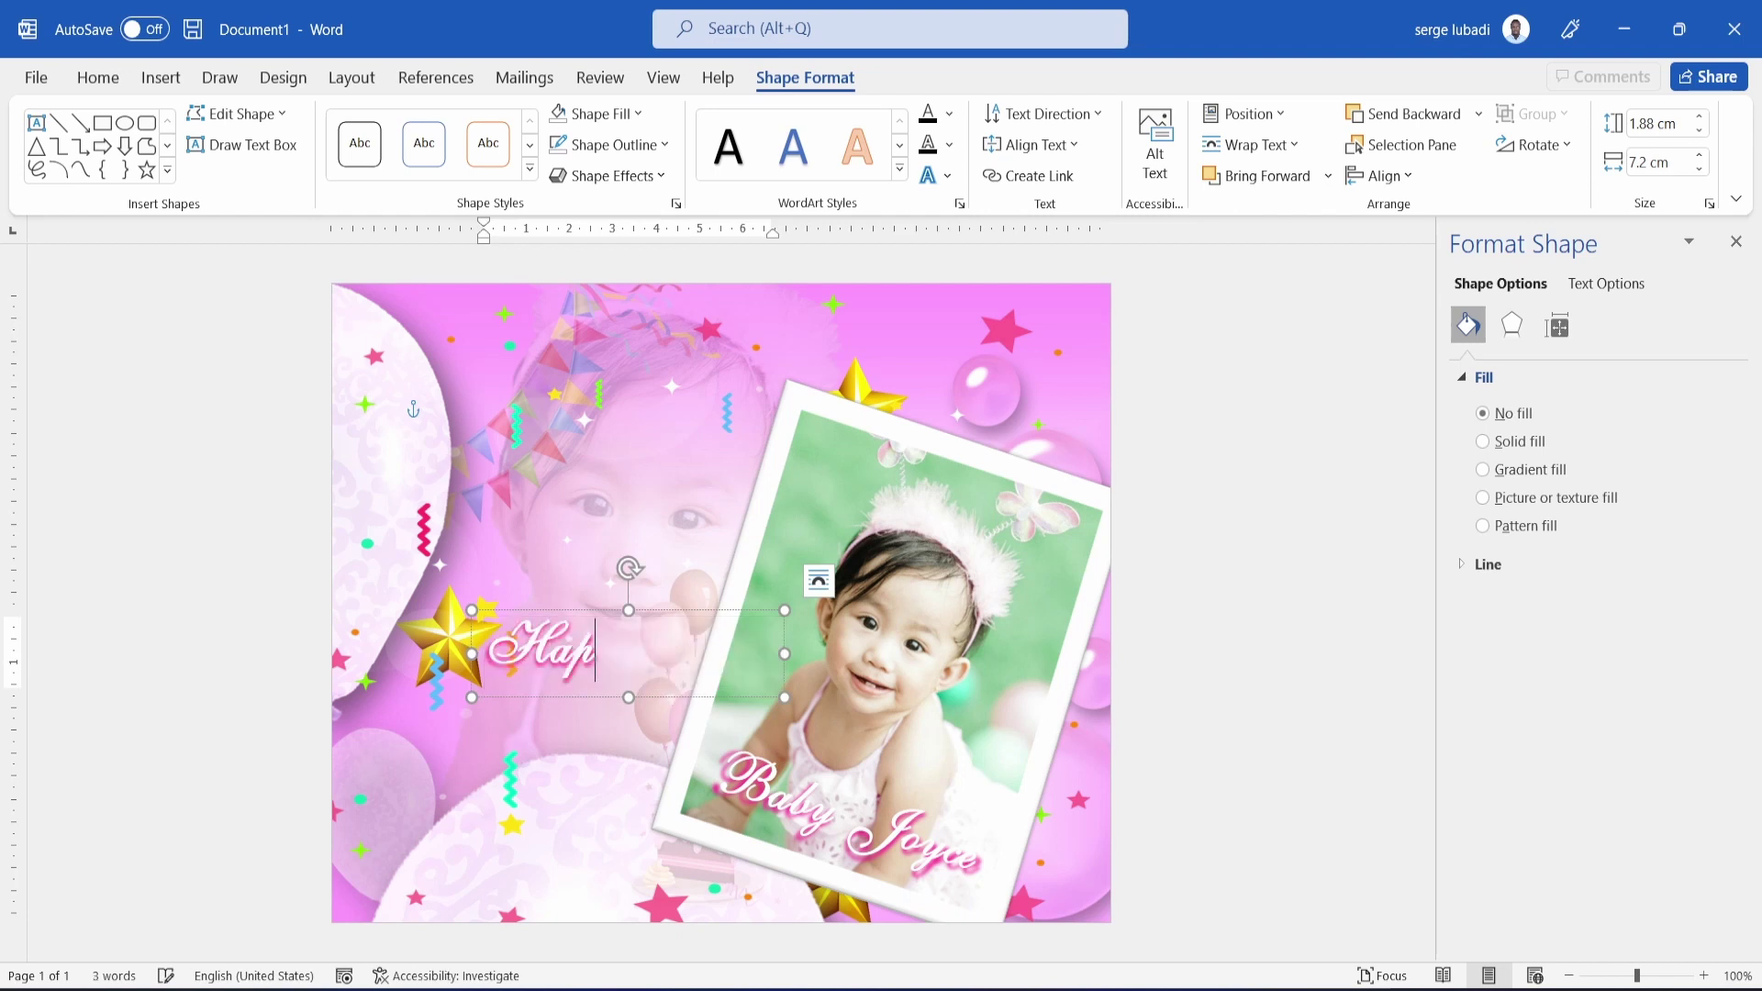
pyautogui.write('py bi')
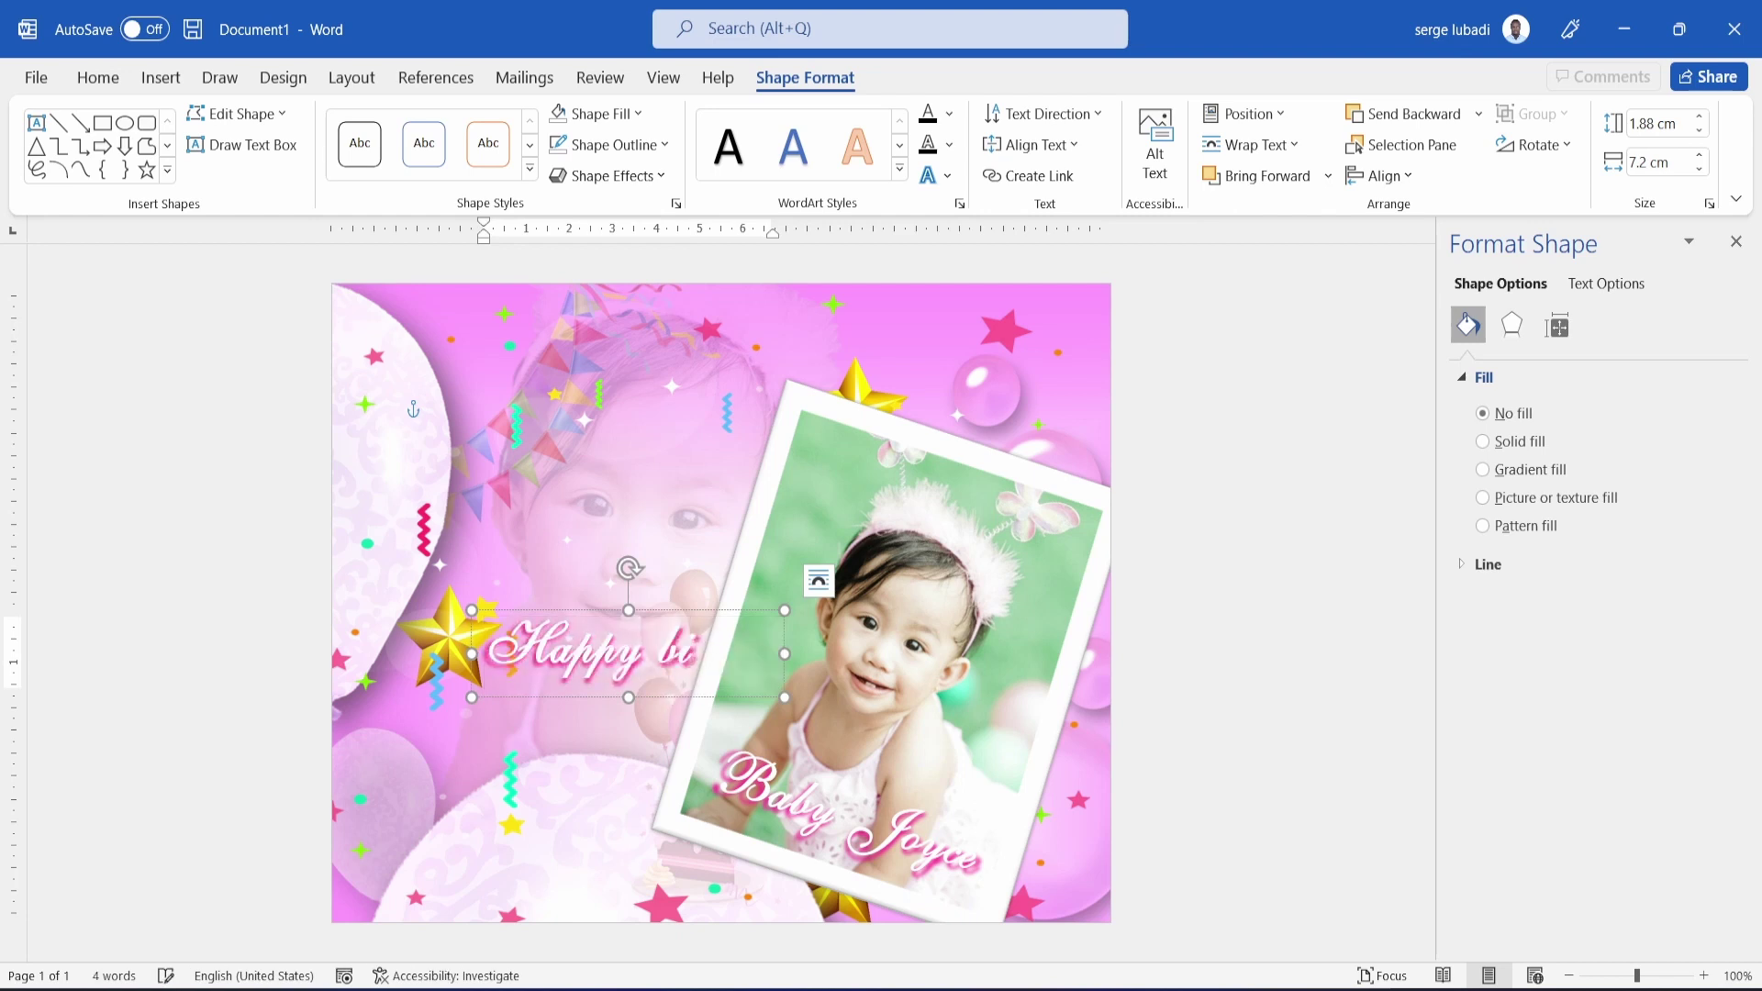
pyautogui.write('rthd')
pyautogui.hotkey('ctrl', 'BackSpace')
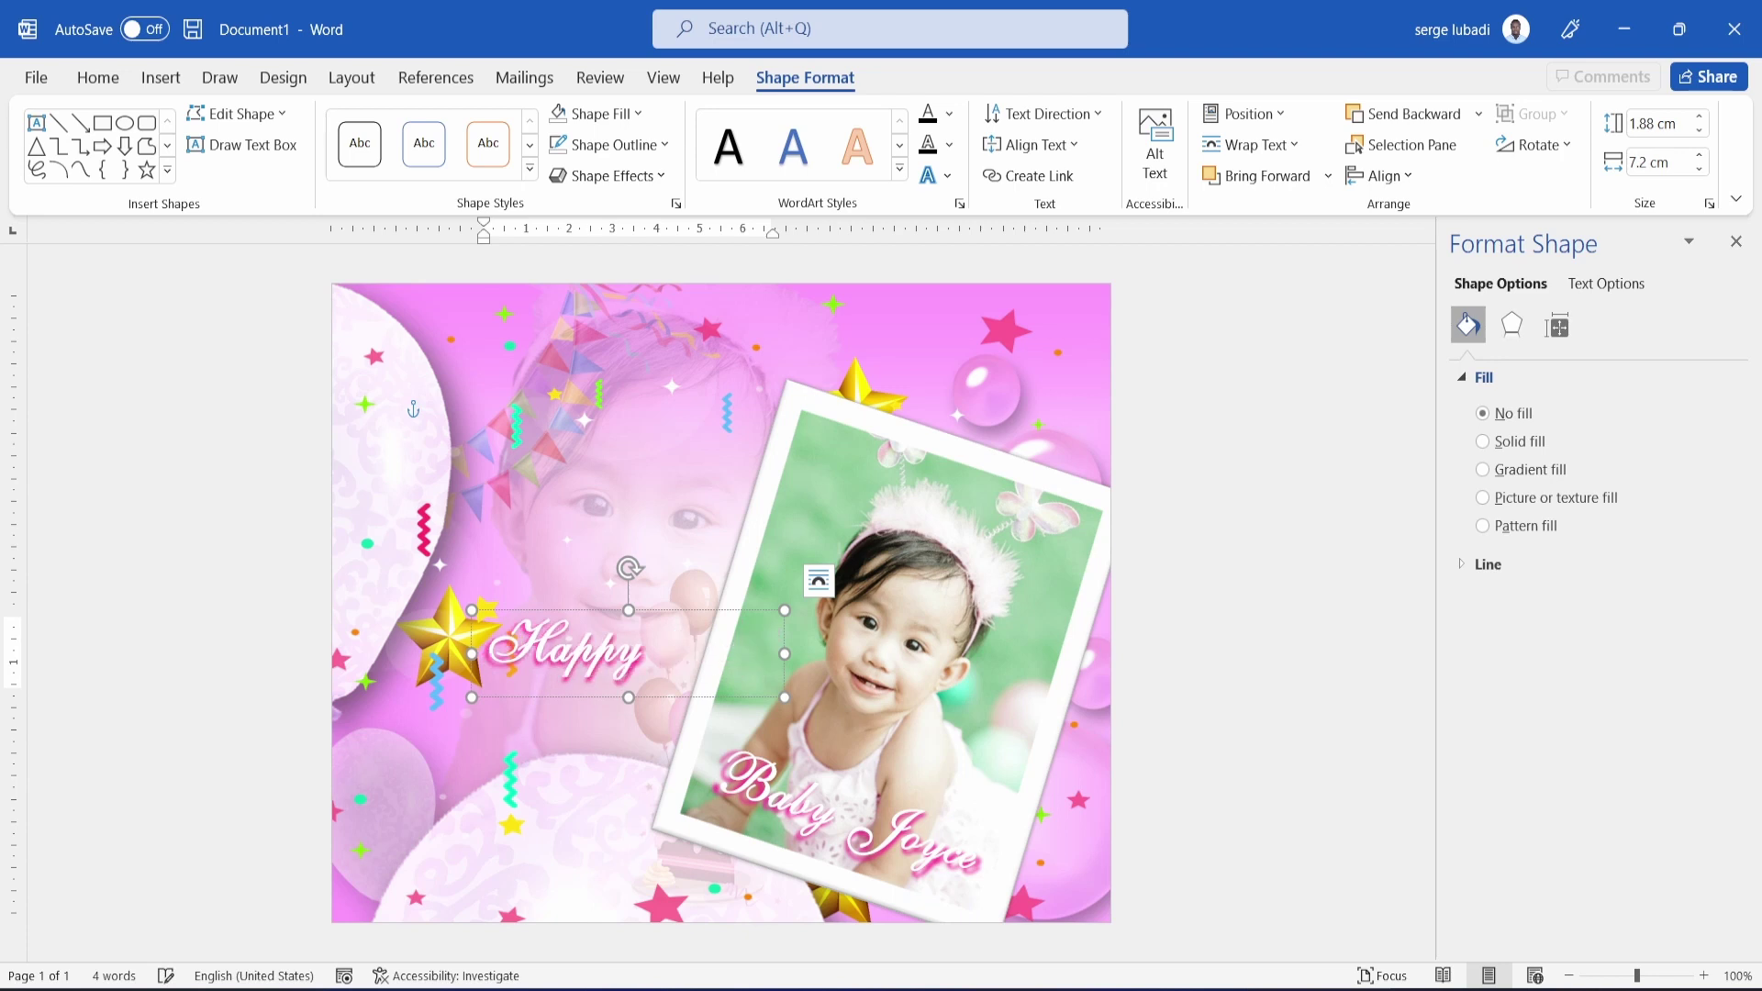
# Complete the duplicated text box's wording as "Happy birthday" and colour the text yellow.
pyautogui.hotkey('ctrl', 'z')
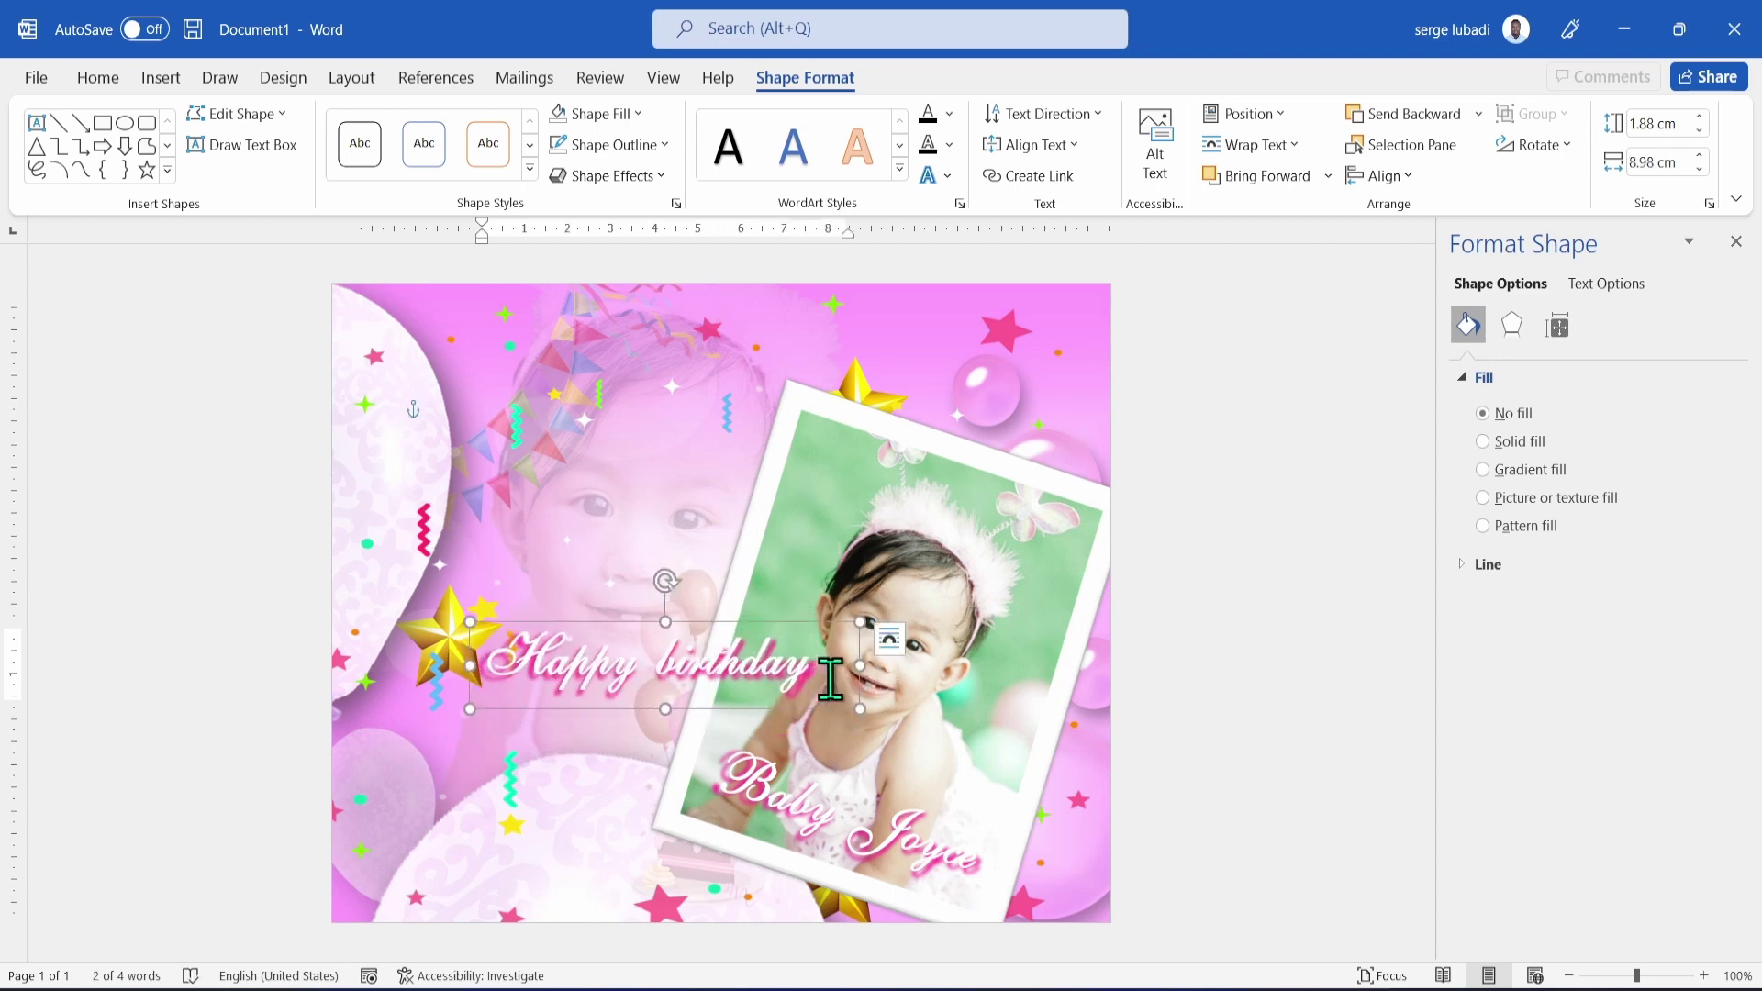
pyautogui.moveTo(826, 679); pyautogui.dragTo(508, 706)
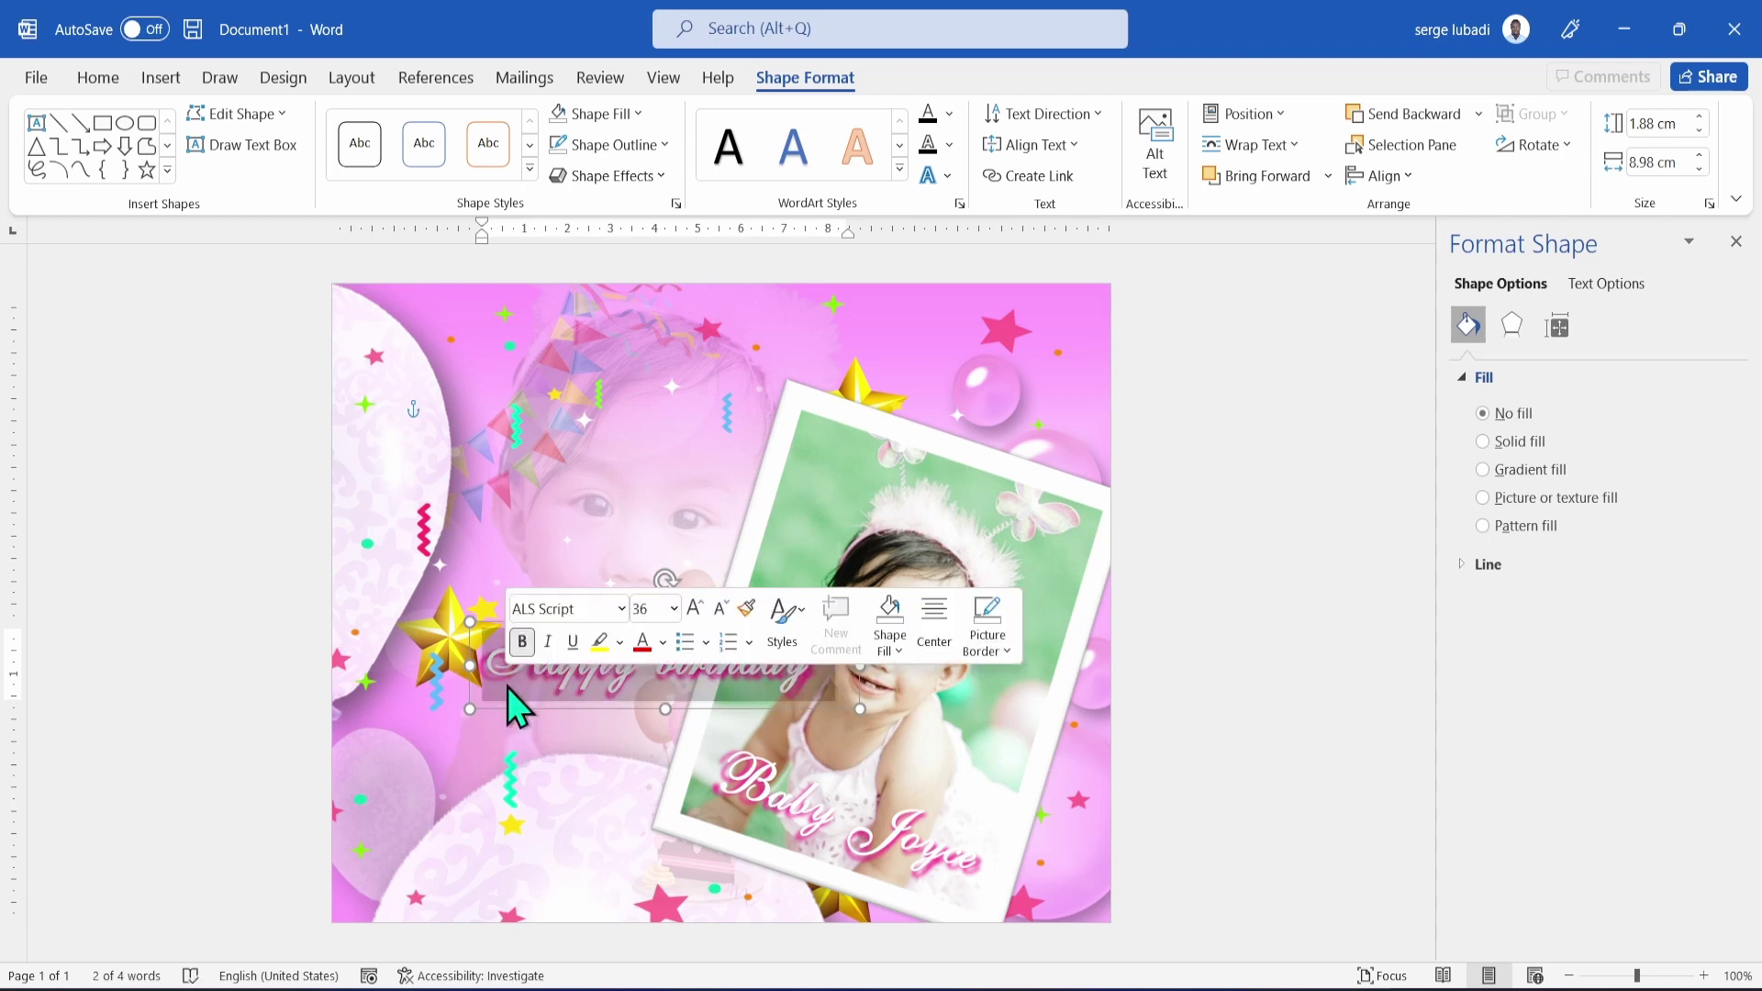
pyautogui.click(98, 79)
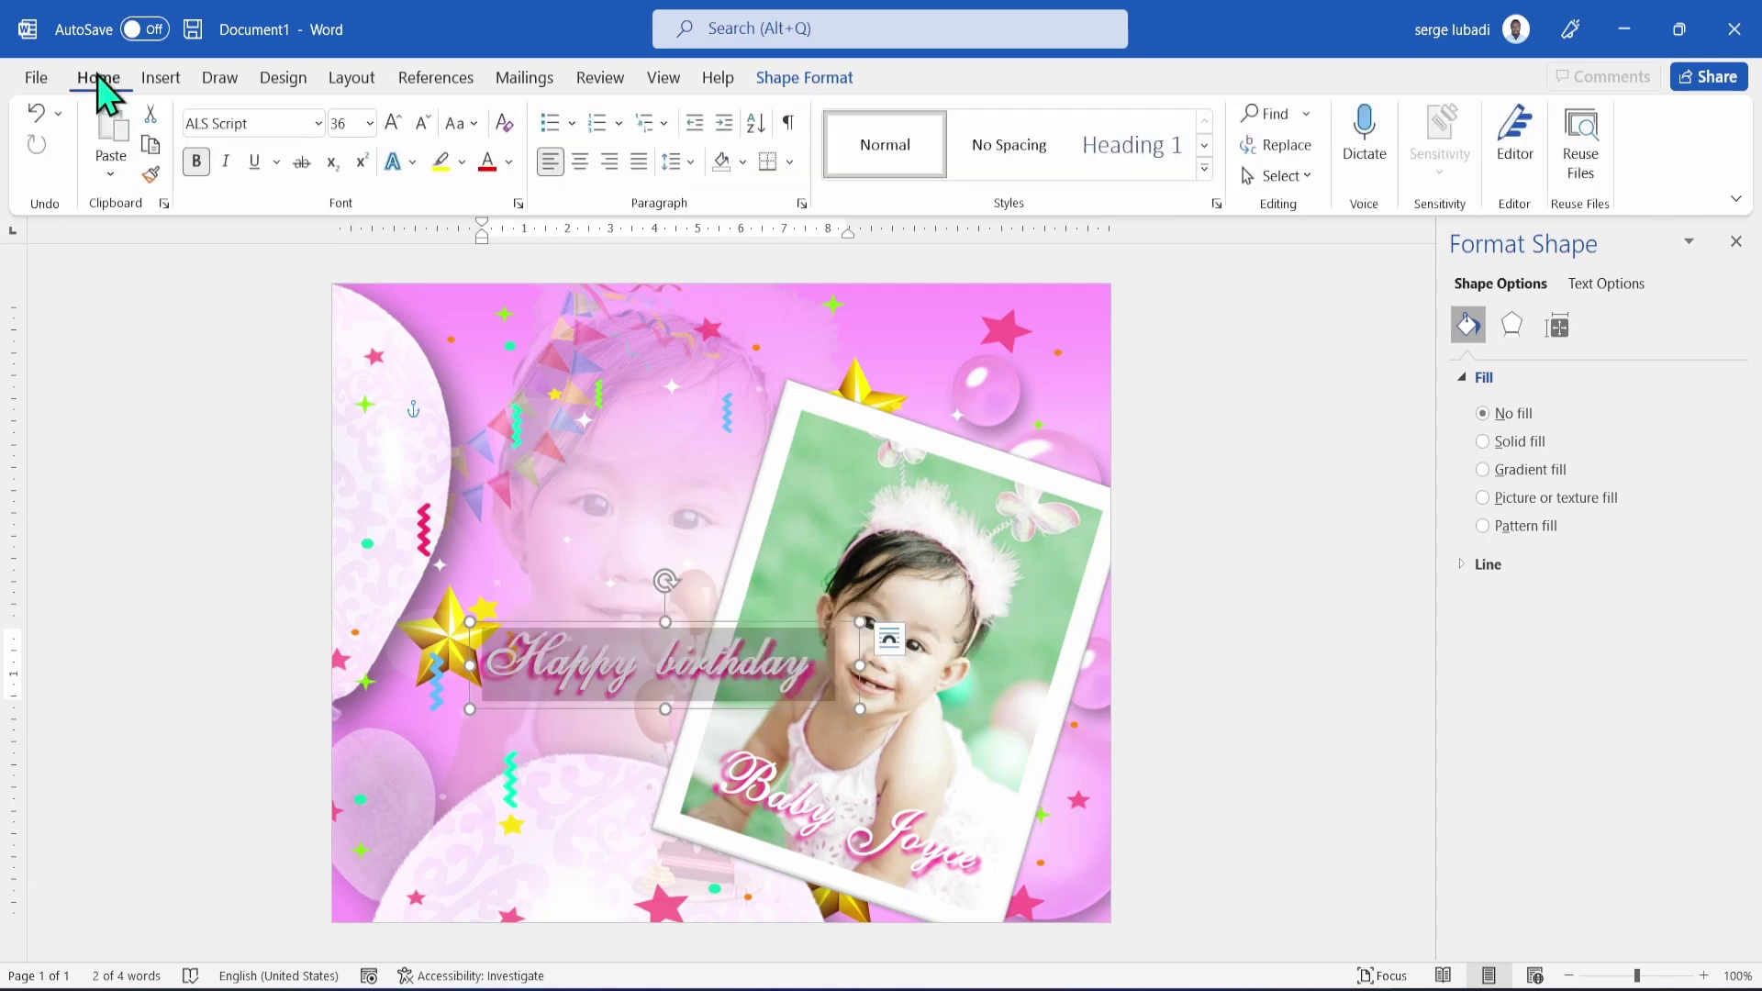
pyautogui.click(509, 163)
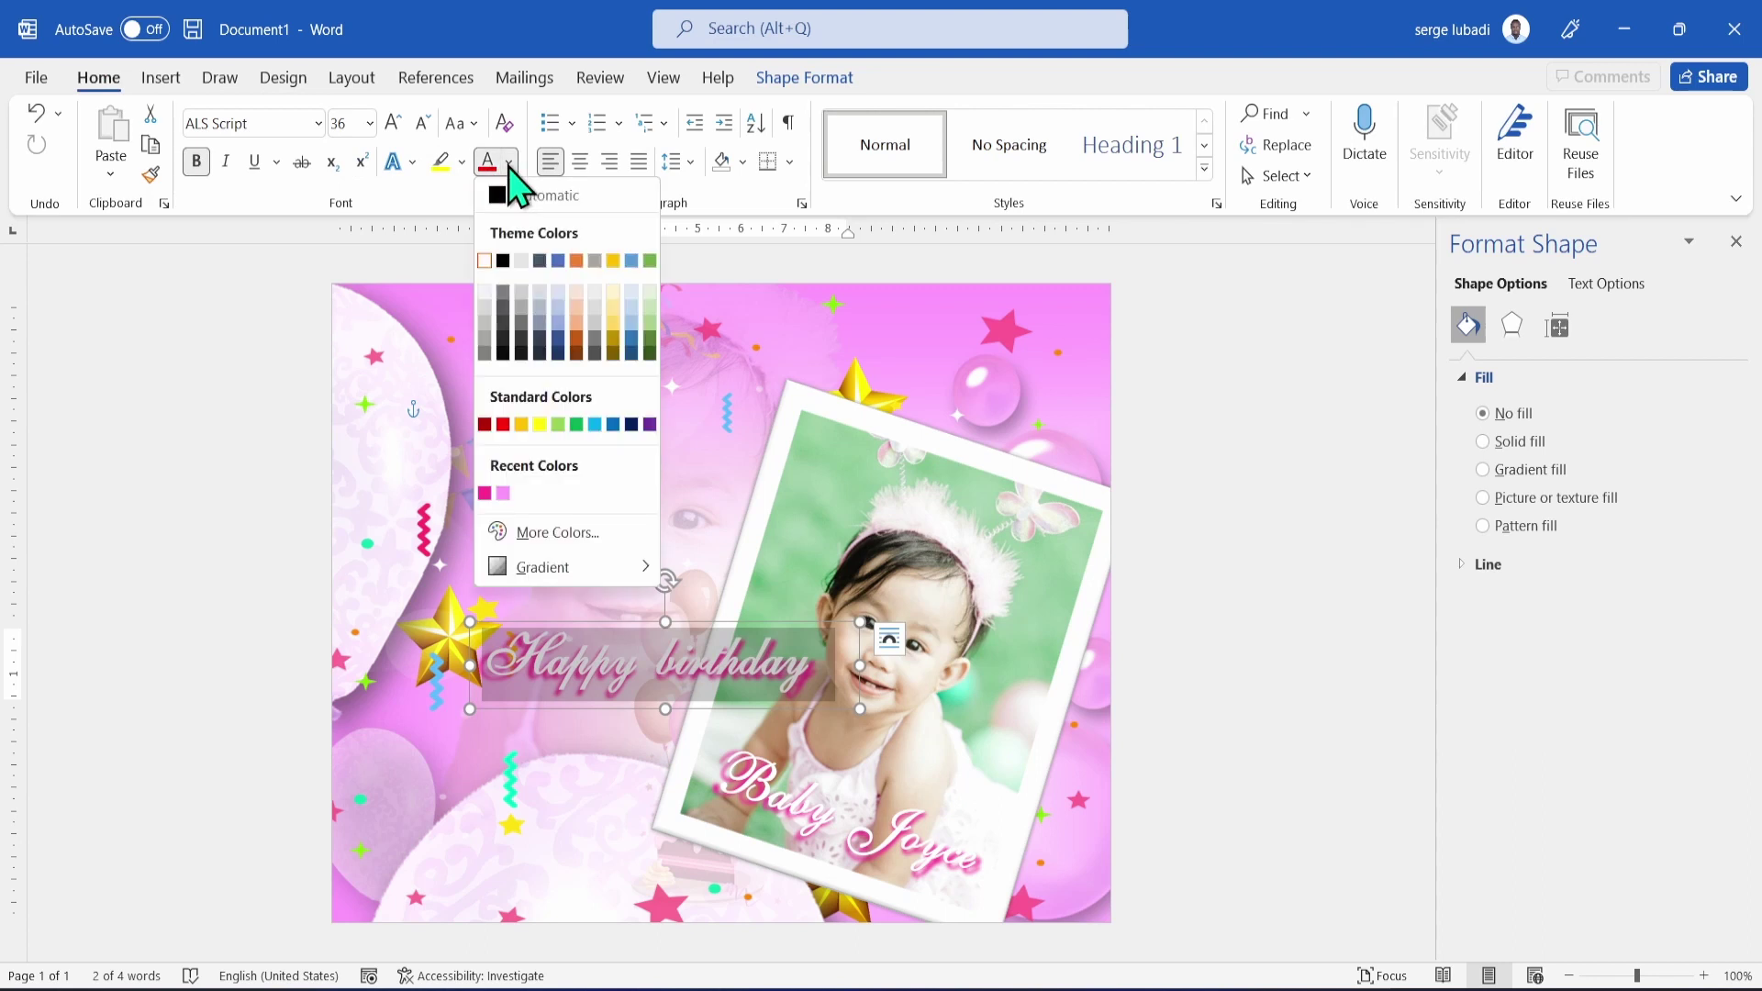
pyautogui.click(541, 424)
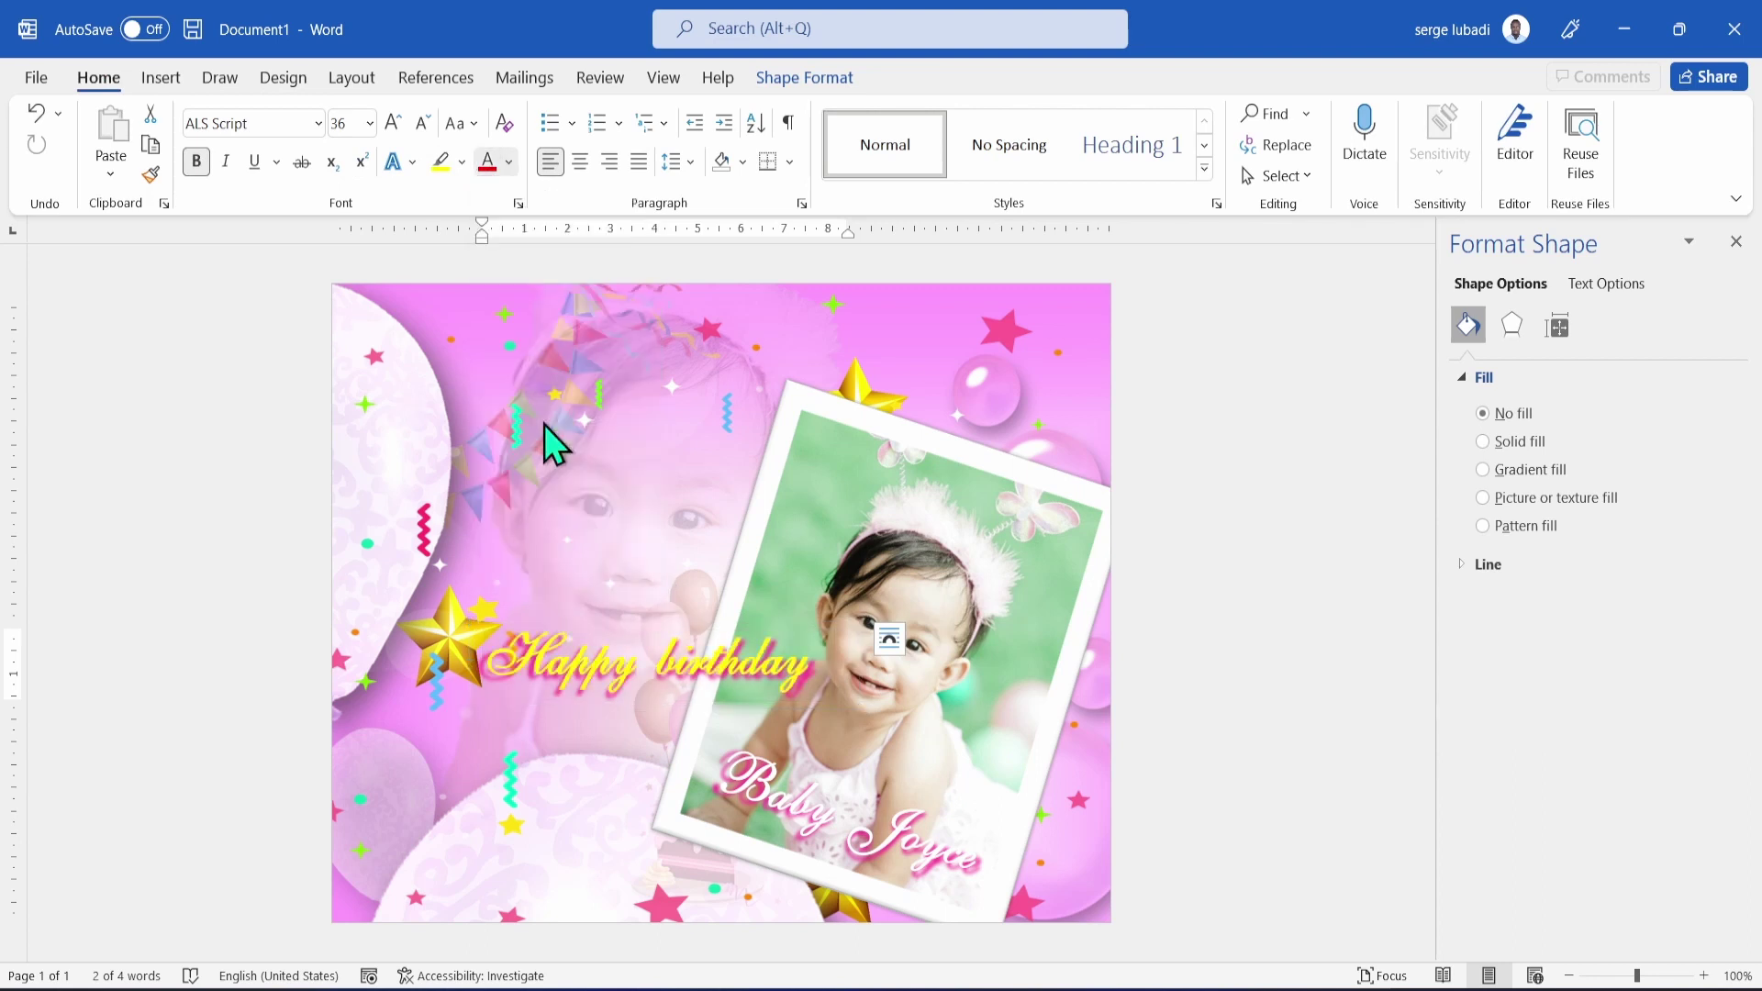
# Enlarge "Happy birthday" to 48 pt, fit its text box to one line, and move it up across the faded portrait.
pyautogui.click(393, 122)
pyautogui.click(393, 122)
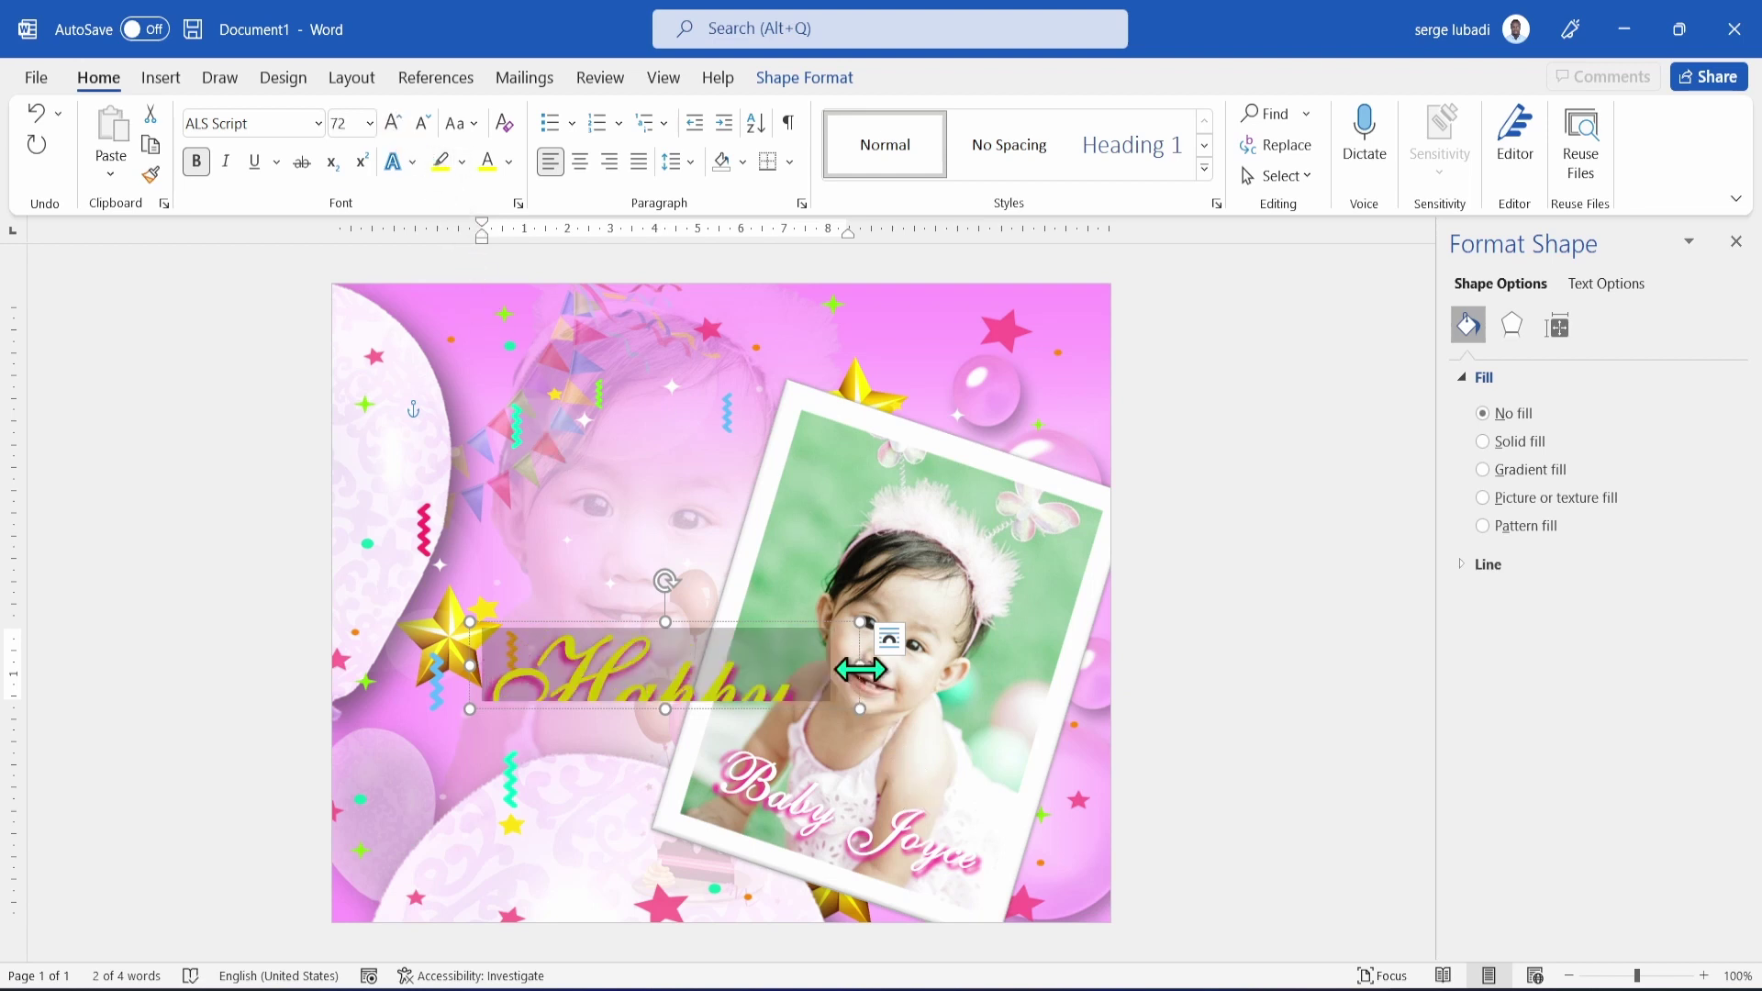
pyautogui.moveTo(860, 669); pyautogui.dragTo(1121, 743)
pyautogui.moveTo(897, 597); pyautogui.dragTo(731, 439)
pyautogui.moveTo(1019, 514); pyautogui.dragTo(587, 496)
pyautogui.click(563, 465)
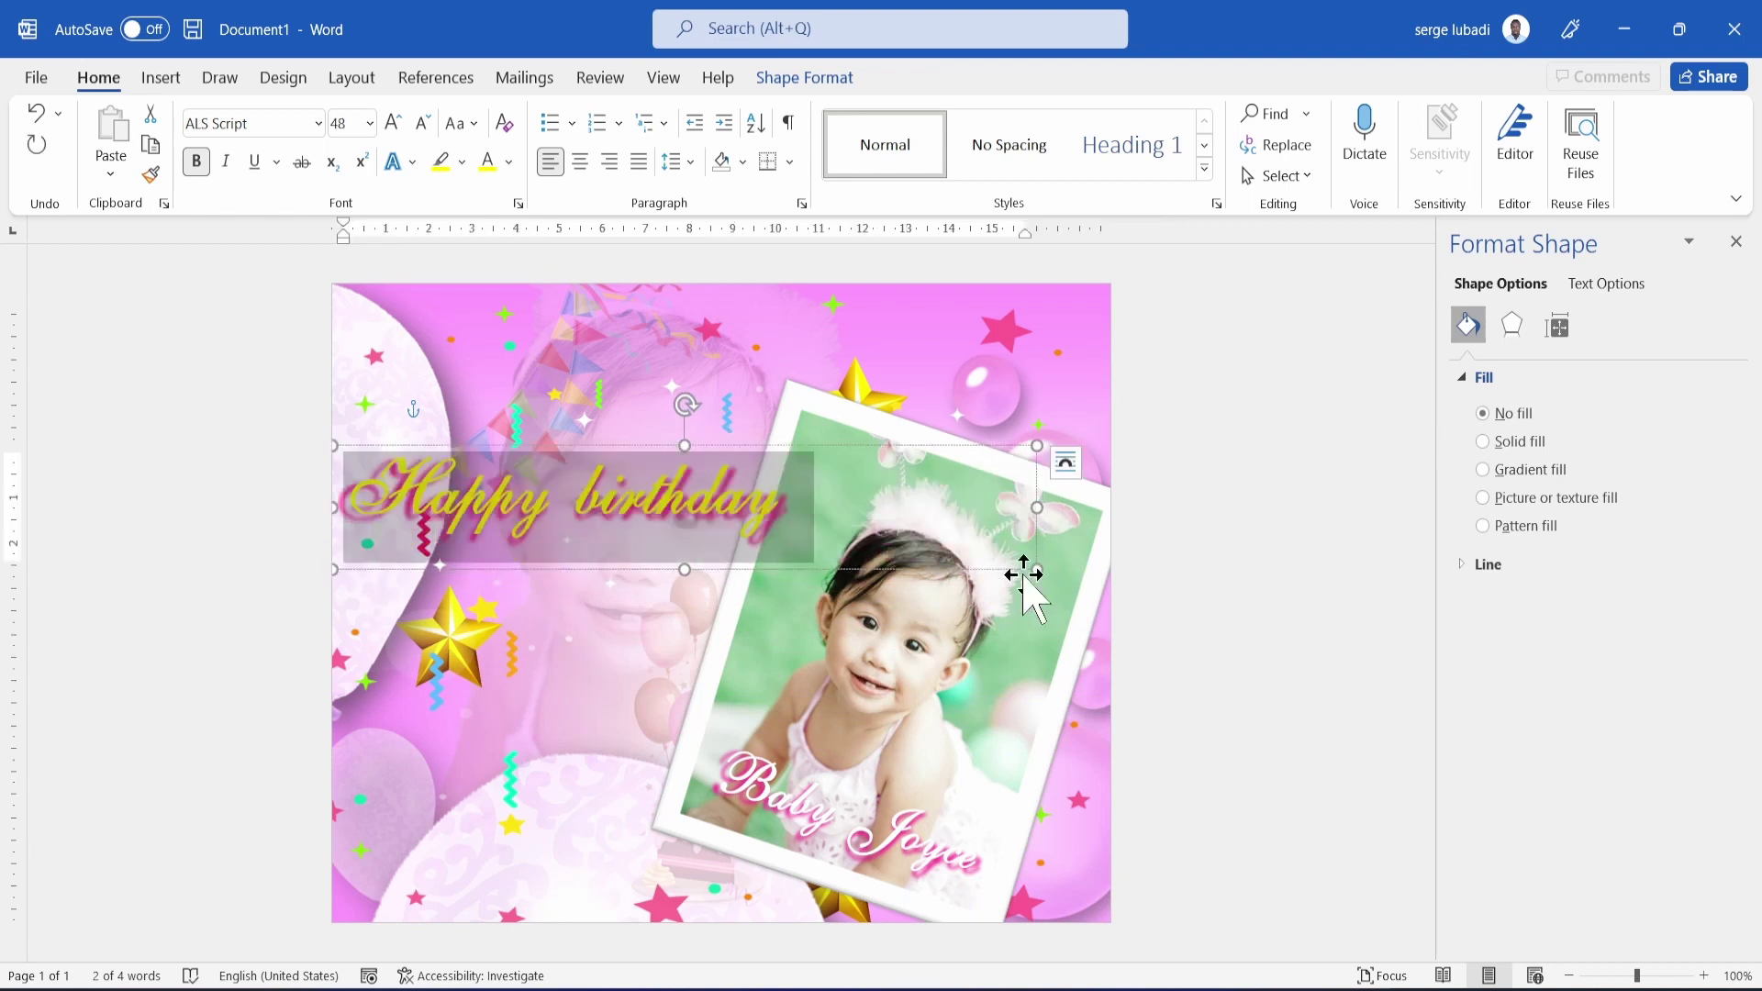
pyautogui.moveTo(1023, 574); pyautogui.dragTo(809, 551)
pyautogui.moveTo(658, 445); pyautogui.dragTo(719, 433)
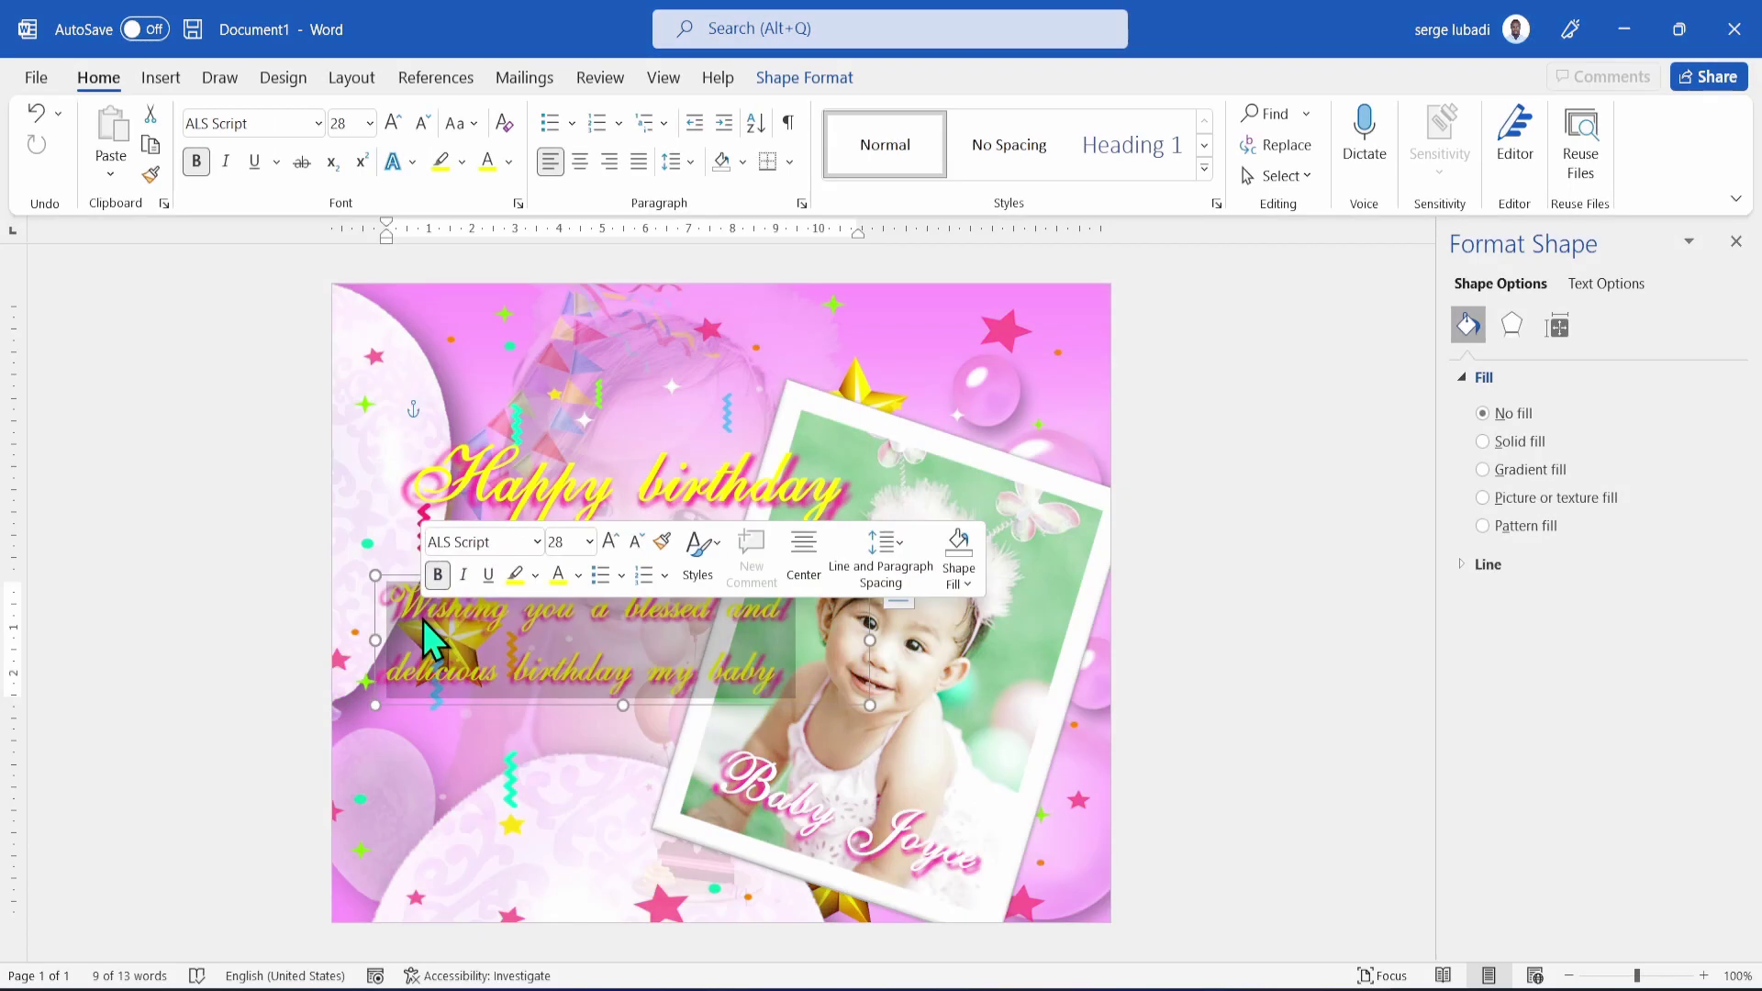
# Set the "Wishing you a blessed and delicious birthday my baby" message in Matura MT Script Capitals at 26 pt and enlarge its text box.
pyautogui.click(538, 542)
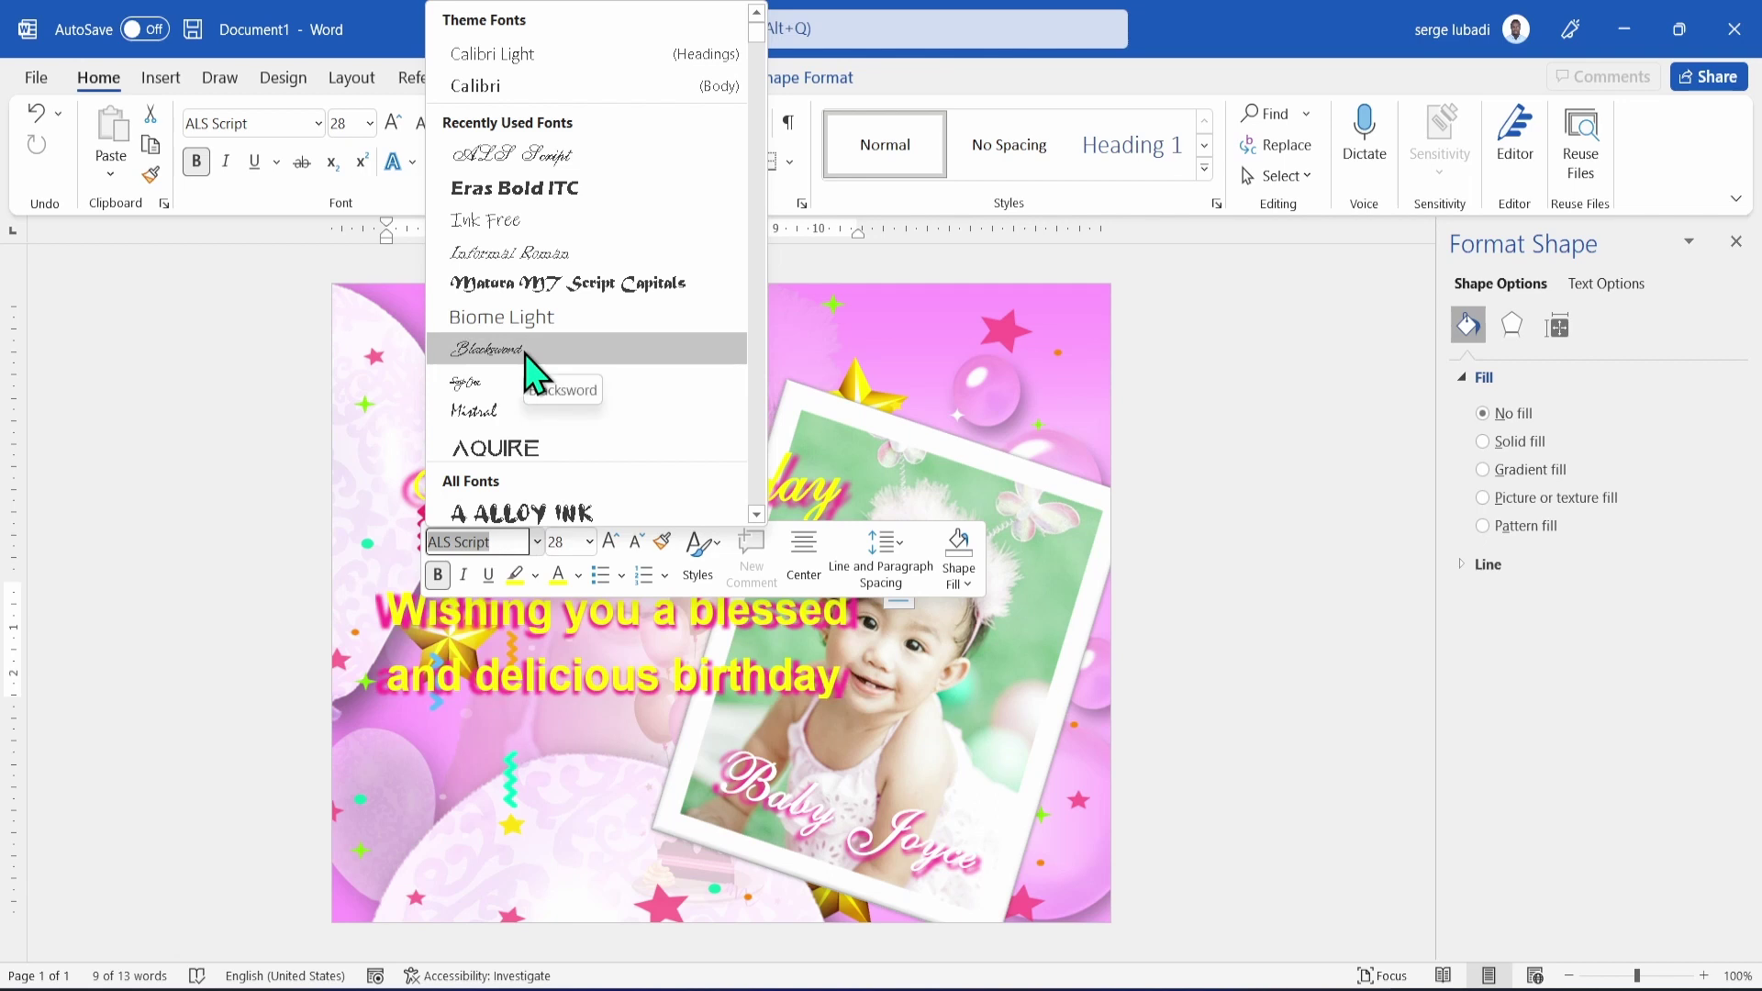
pyautogui.click(615, 284)
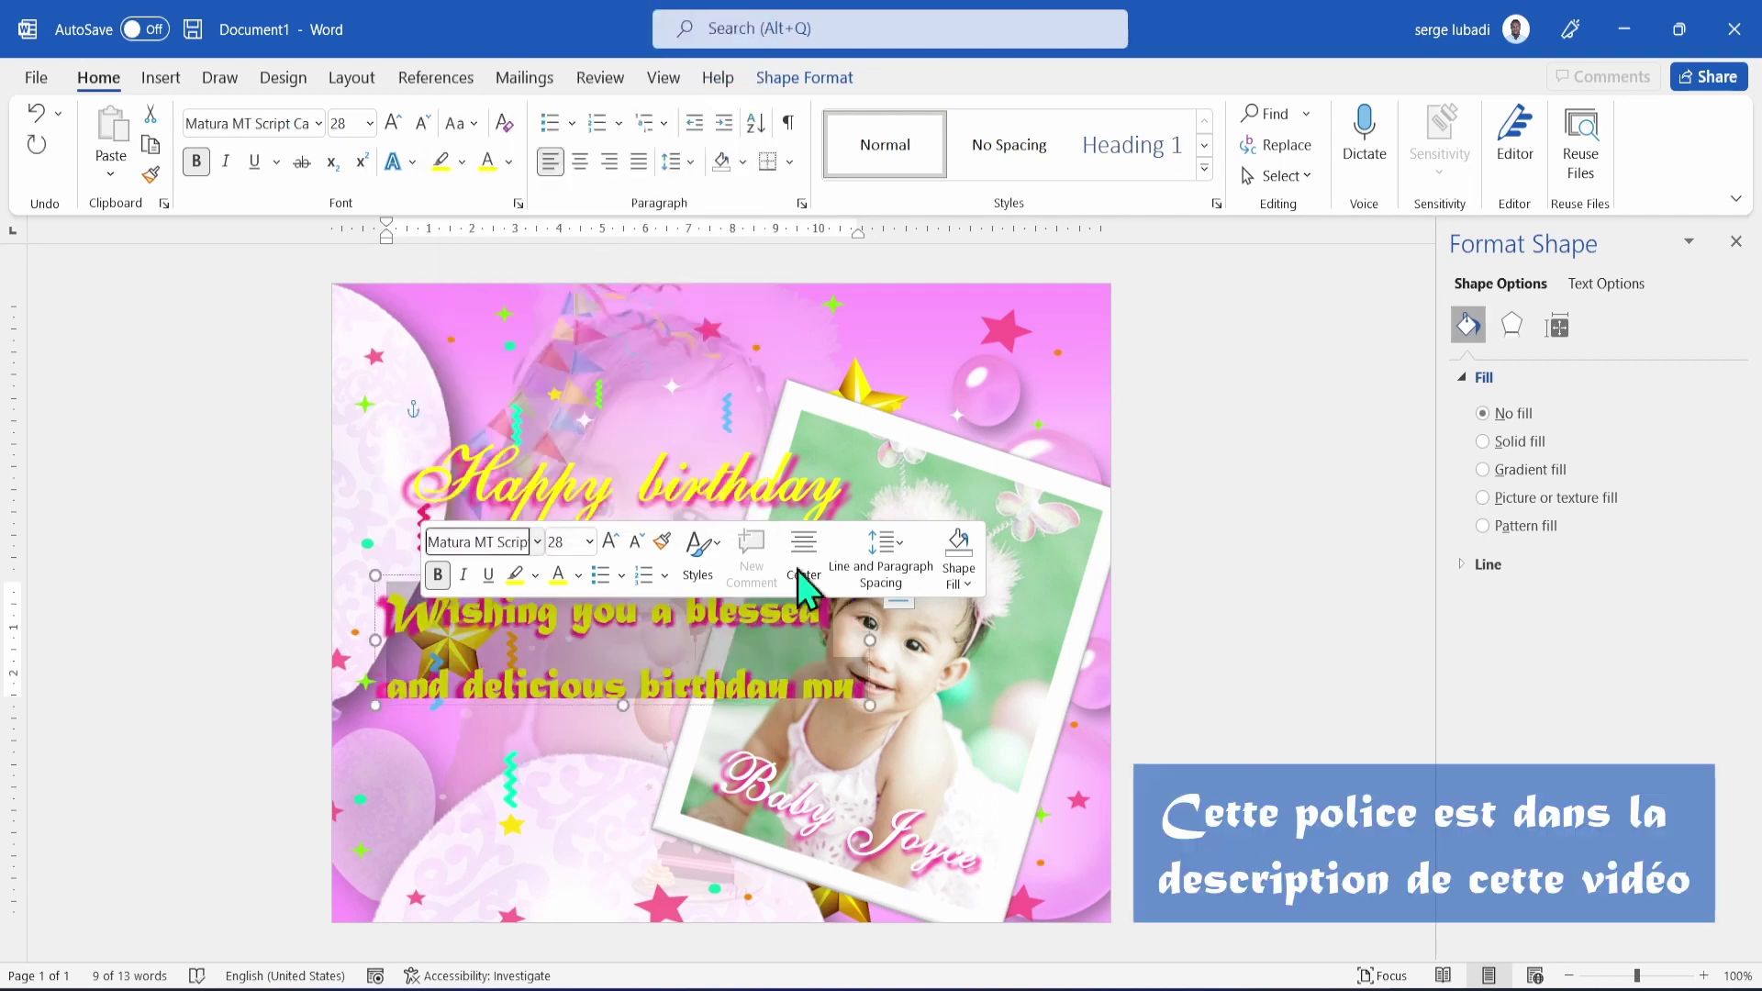
pyautogui.moveTo(621, 703); pyautogui.dragTo(621, 714)
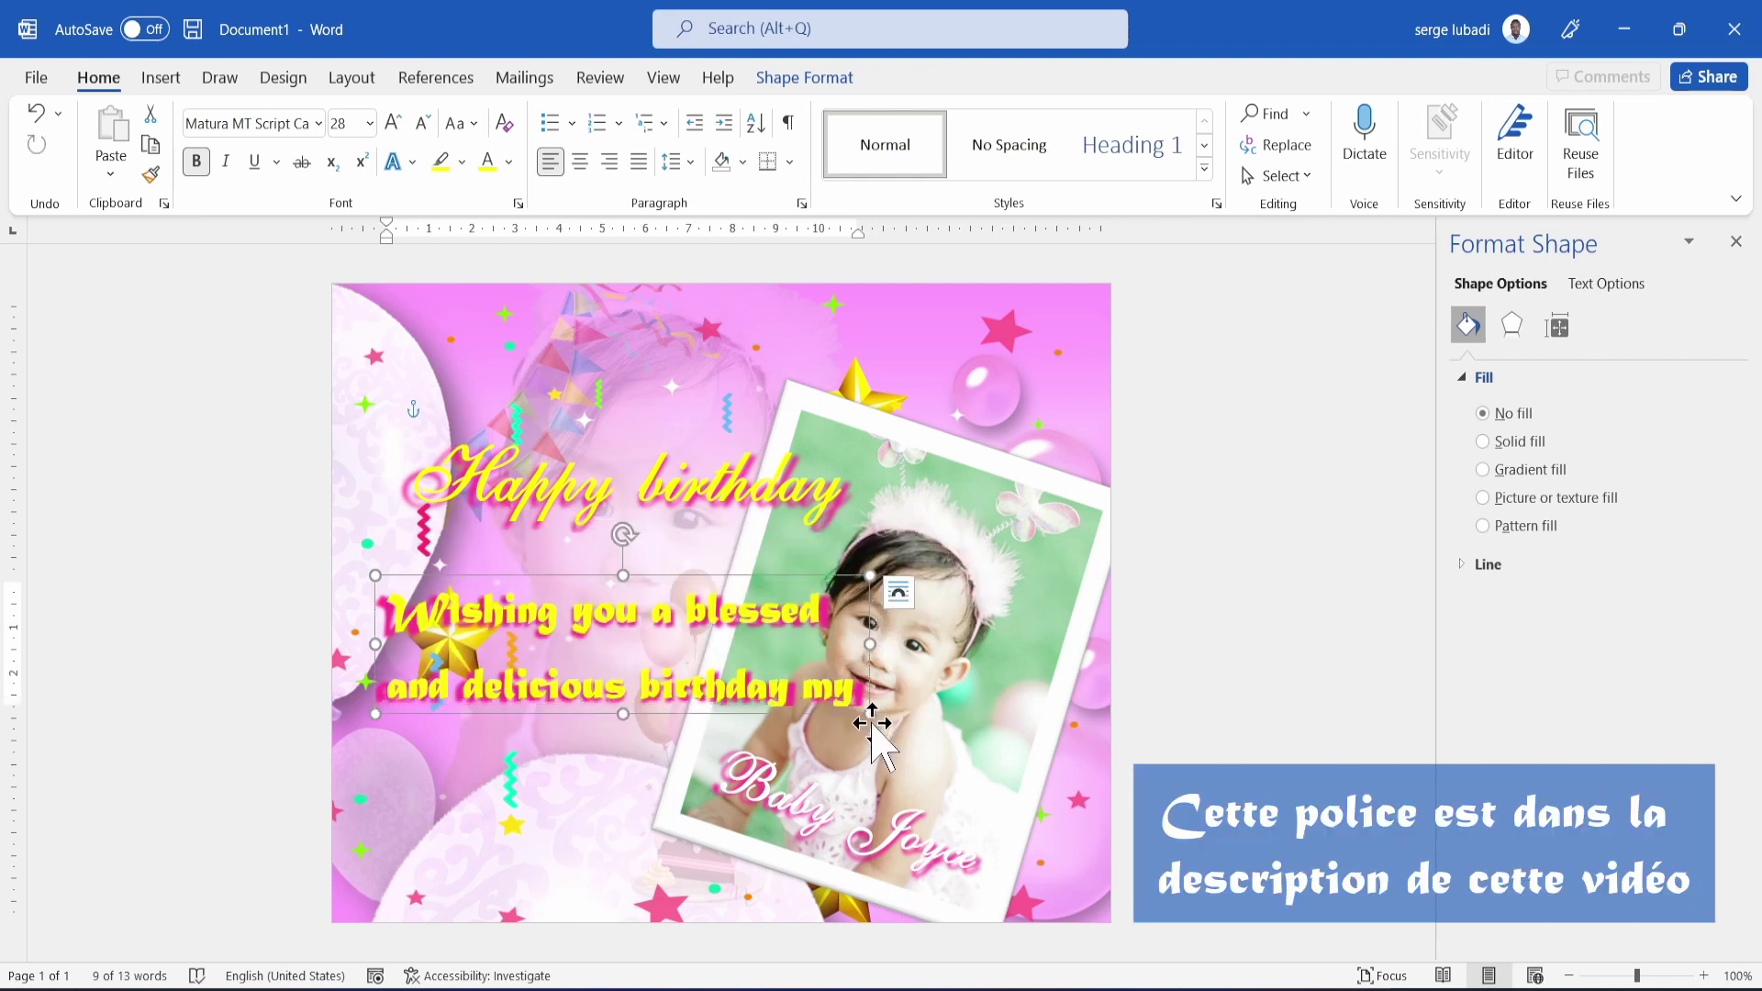
pyautogui.moveTo(865, 714); pyautogui.dragTo(898, 739)
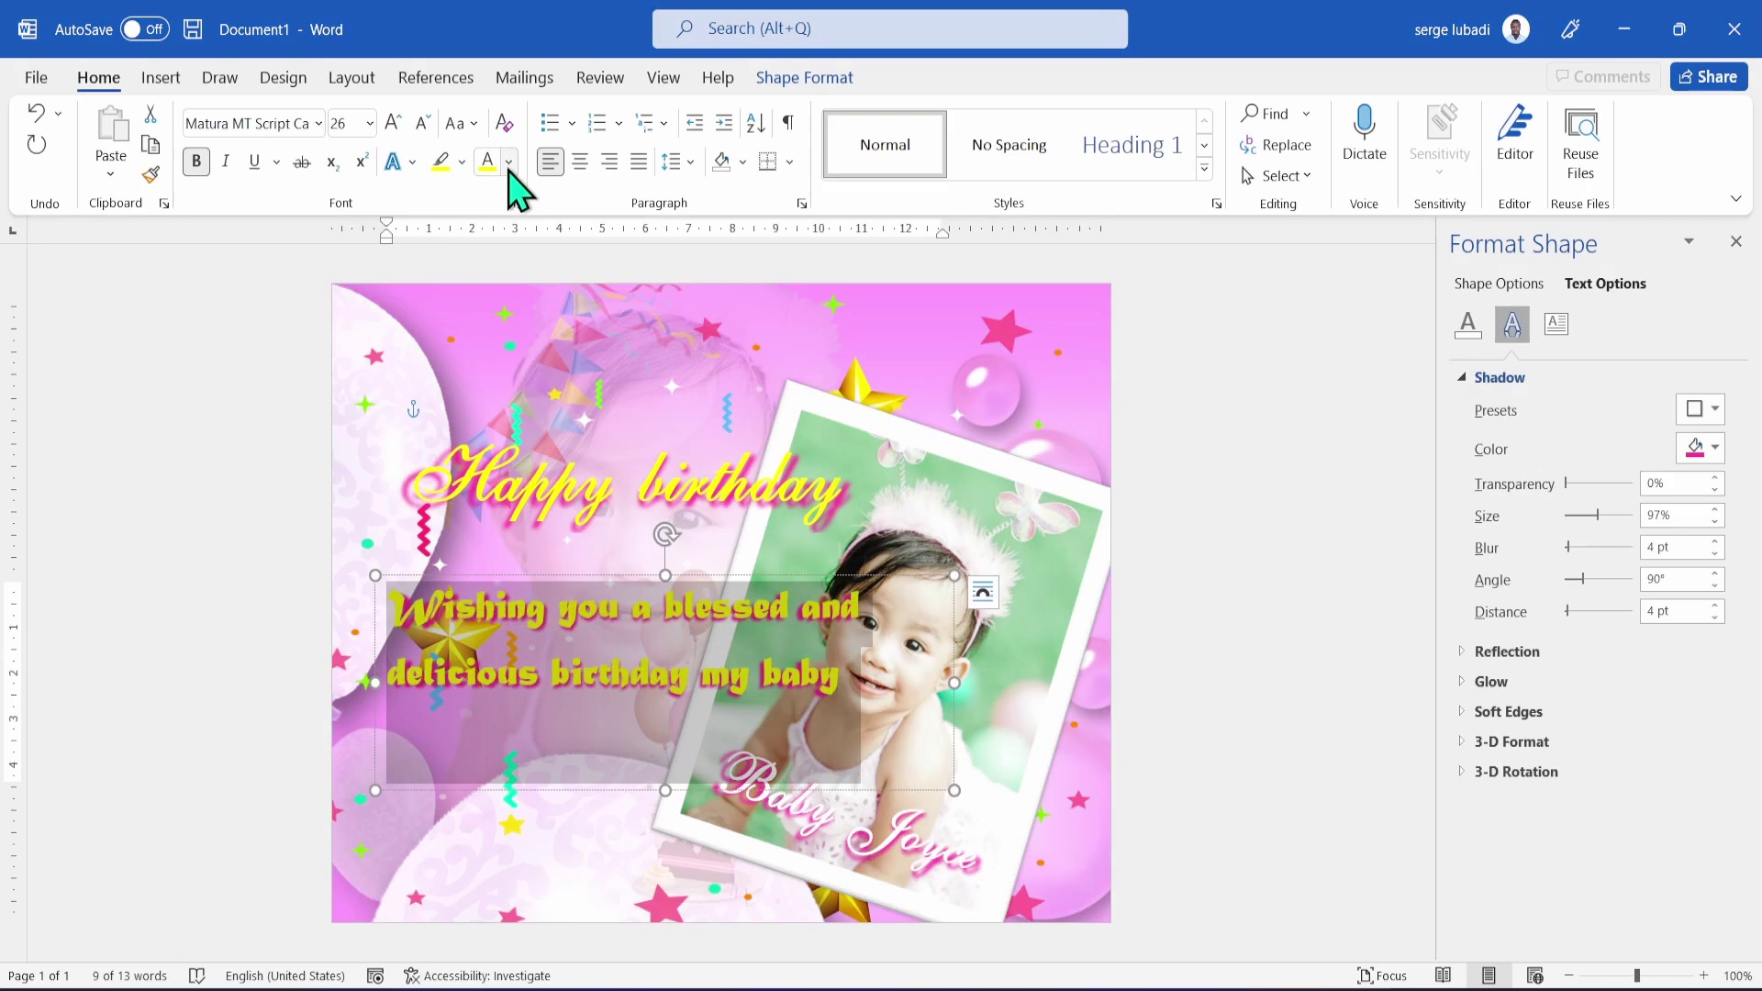
# Fill the greeting message text with standard dark red and shift its text box down toward the card's left edge.
pyautogui.click(1469, 326)
pyautogui.click(1713, 512)
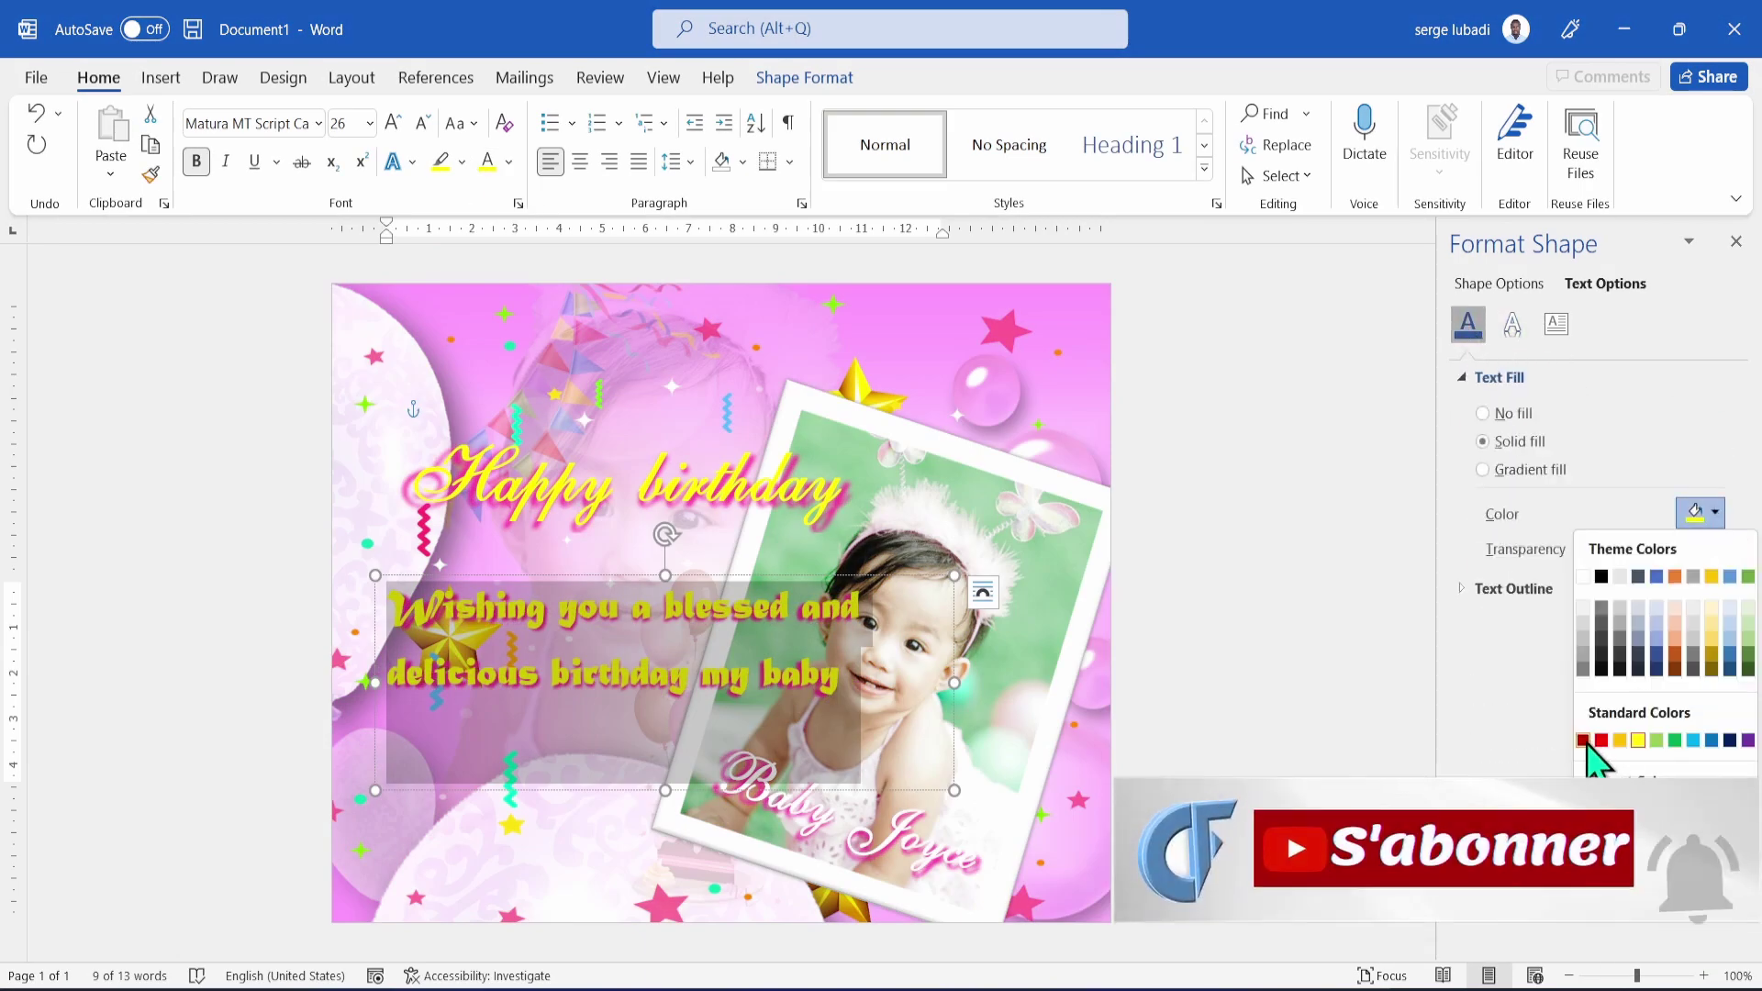
pyautogui.click(1585, 742)
pyautogui.moveTo(863, 679); pyautogui.dragTo(828, 723)
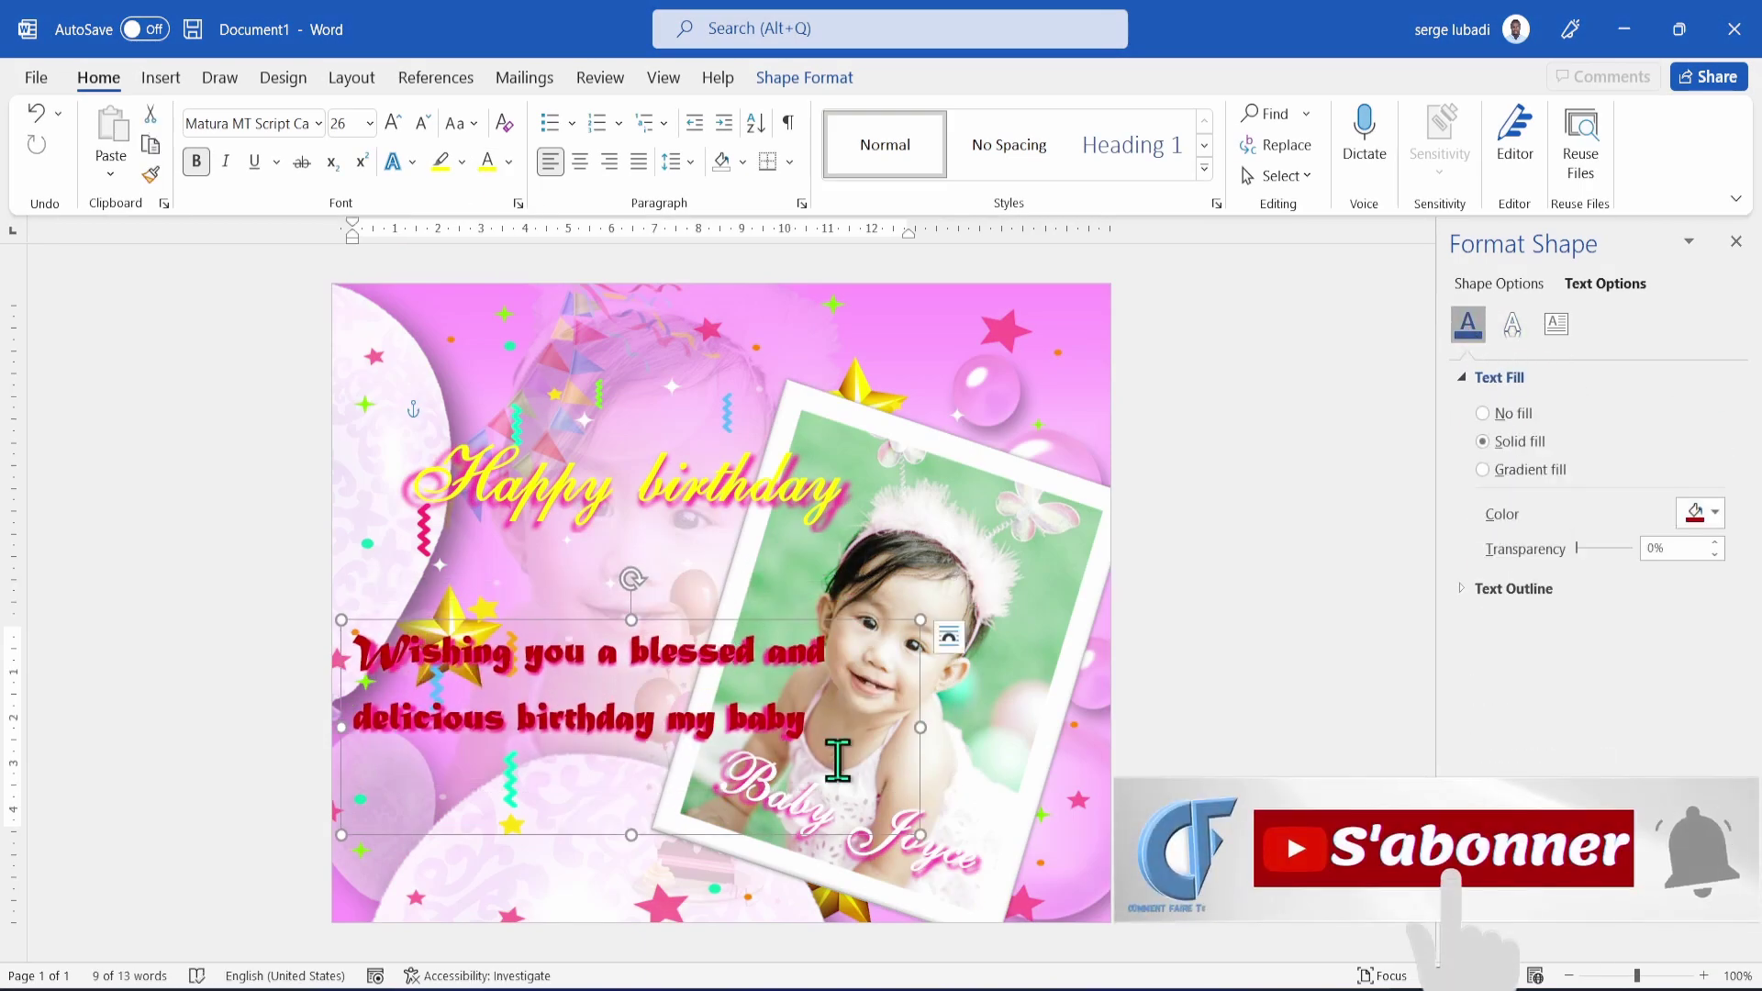
# Duplicate the "Happy birthday" text box below the greeting message and replace its text with "mum".
pyautogui.click(761, 578)
pyautogui.click(688, 807)
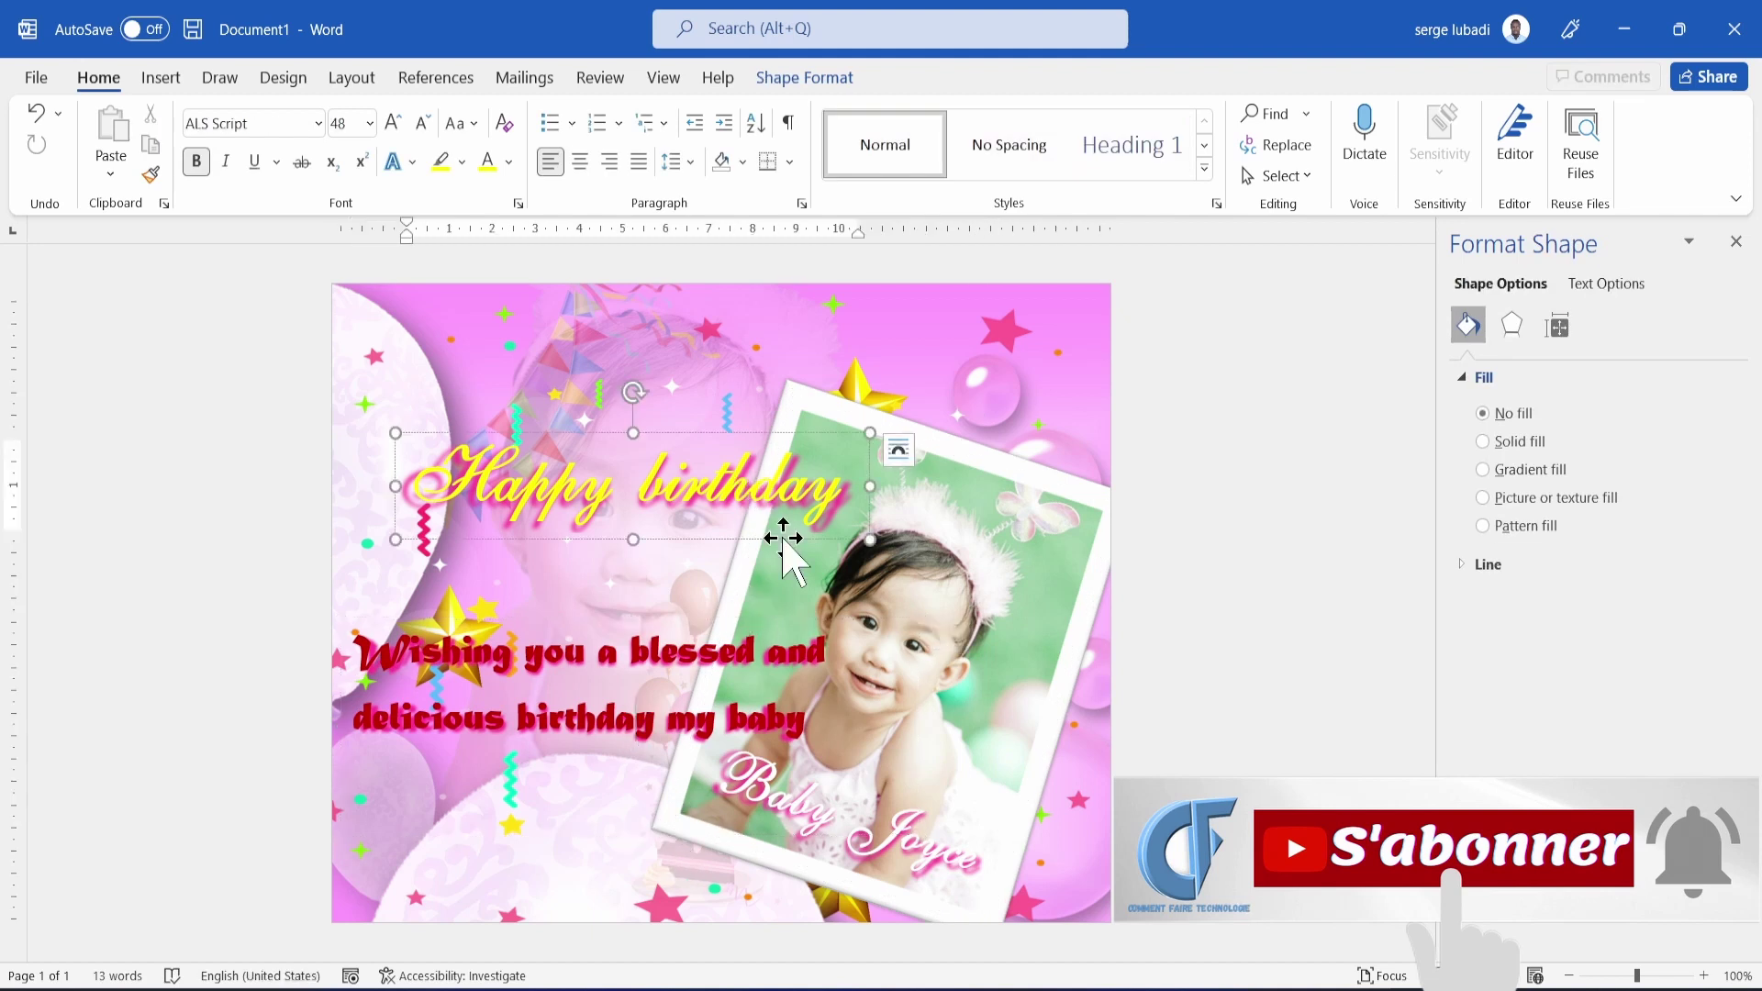
pyautogui.moveTo(780, 534); pyautogui.dragTo(775, 867)
pyautogui.click(622, 819)
pyautogui.tripleClick(622, 819)
pyautogui.write('maman')
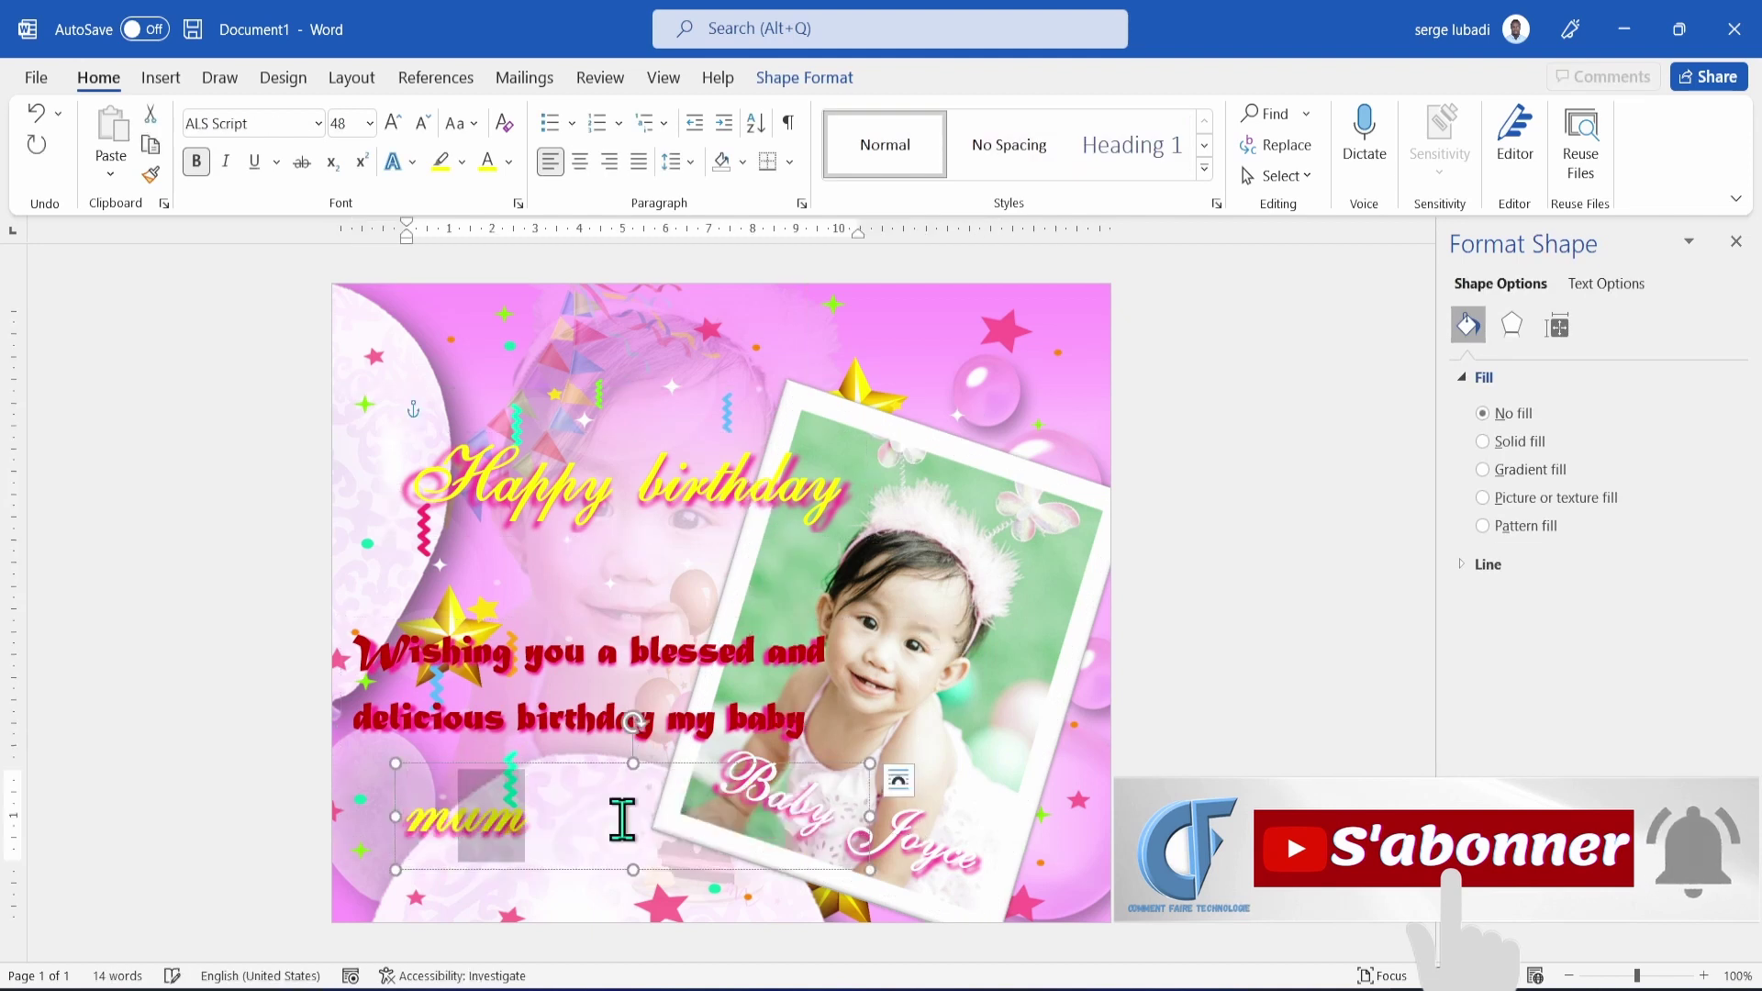
# Set "mum" in Eras Bold ITC at 28 pt, shrink its text box and centre it under the greeting message.
pyautogui.doubleClick(621, 817)
pyautogui.click(318, 123)
pyautogui.click(294, 358)
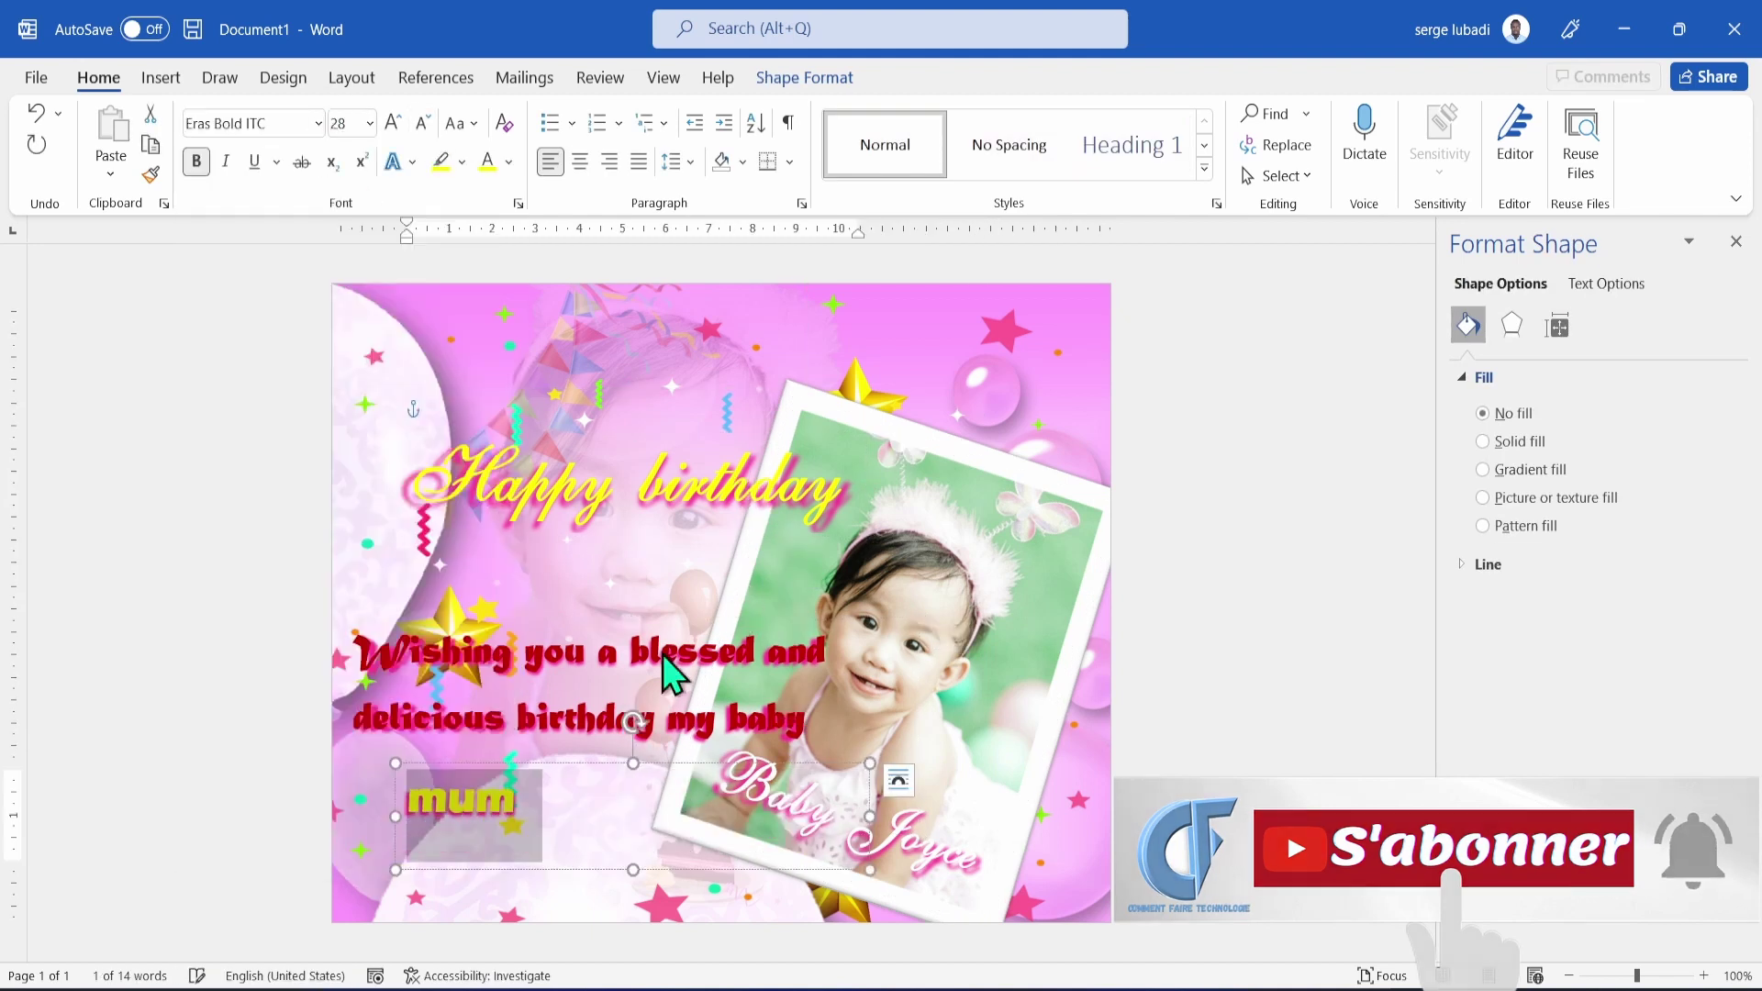
pyautogui.moveTo(562, 825); pyautogui.dragTo(679, 801)
# Arrange the texts with "Happy birthday" above the framed photo, the greeting message higher at the card's left edge, and "mum" beneath its end.
pyautogui.click(706, 630)
pyautogui.moveTo(704, 622); pyautogui.dragTo(700, 578)
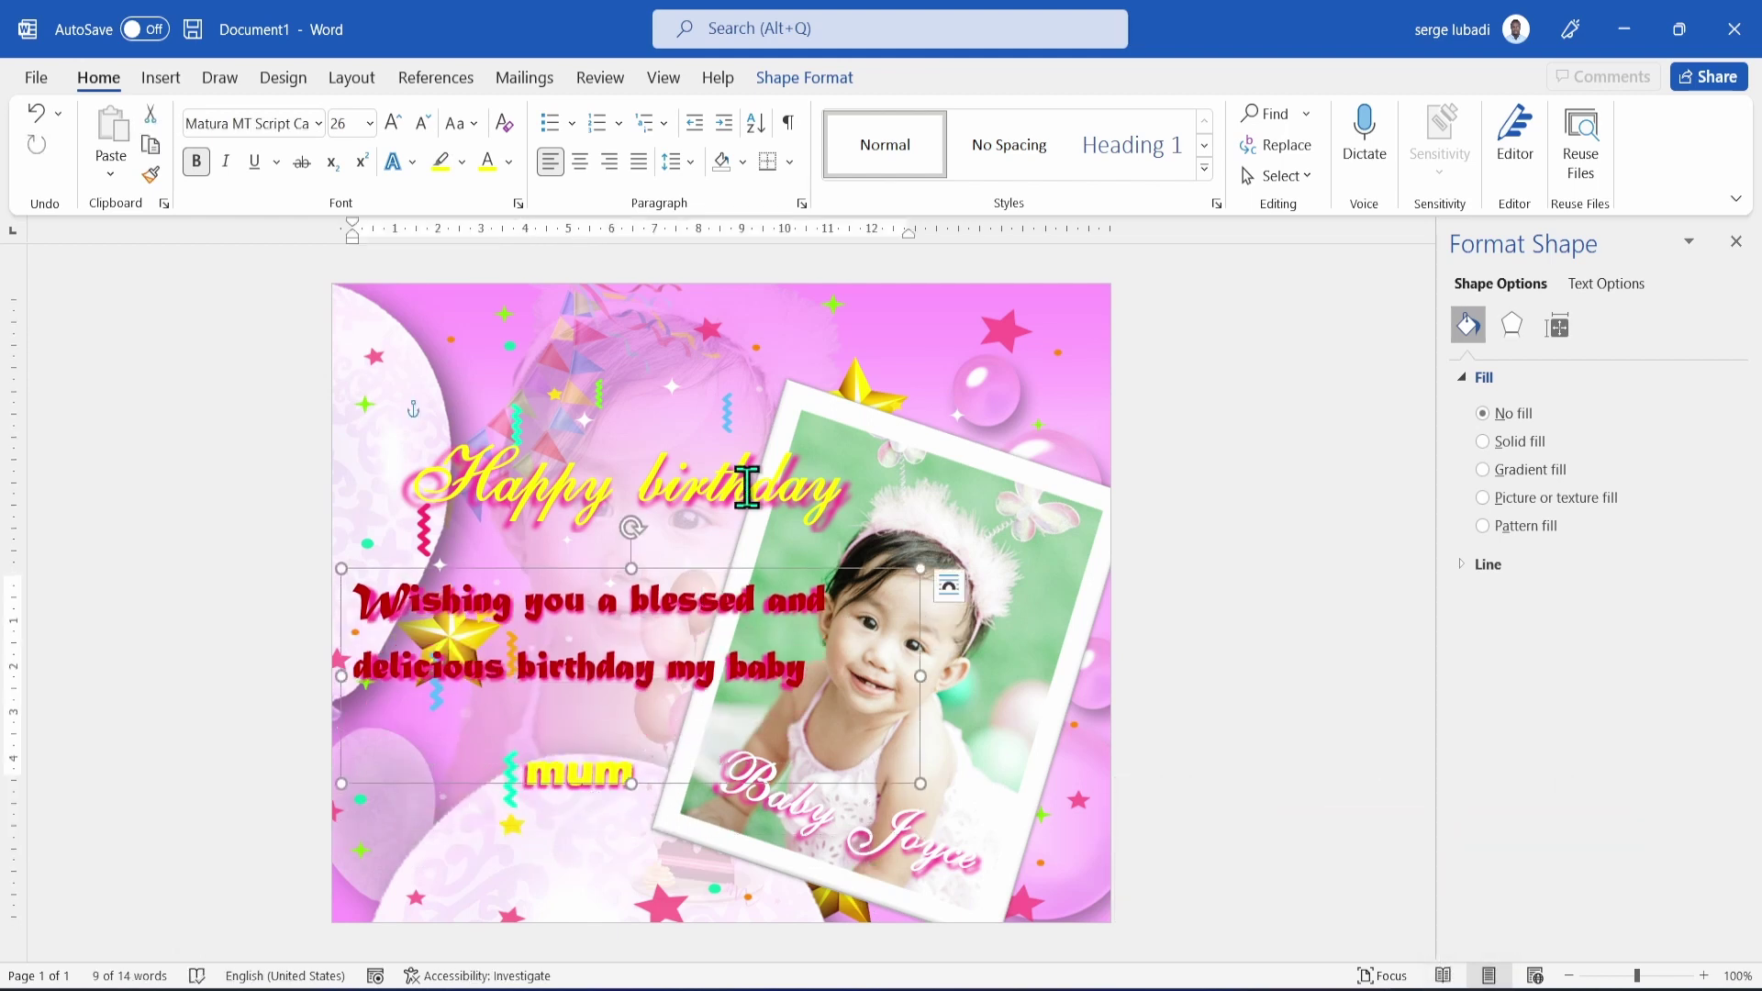
pyautogui.click(767, 437)
pyautogui.moveTo(767, 437); pyautogui.dragTo(1012, 302)
pyautogui.moveTo(648, 570); pyautogui.dragTo(629, 485)
pyautogui.click(645, 737)
pyautogui.moveTo(645, 736); pyautogui.dragTo(795, 596)
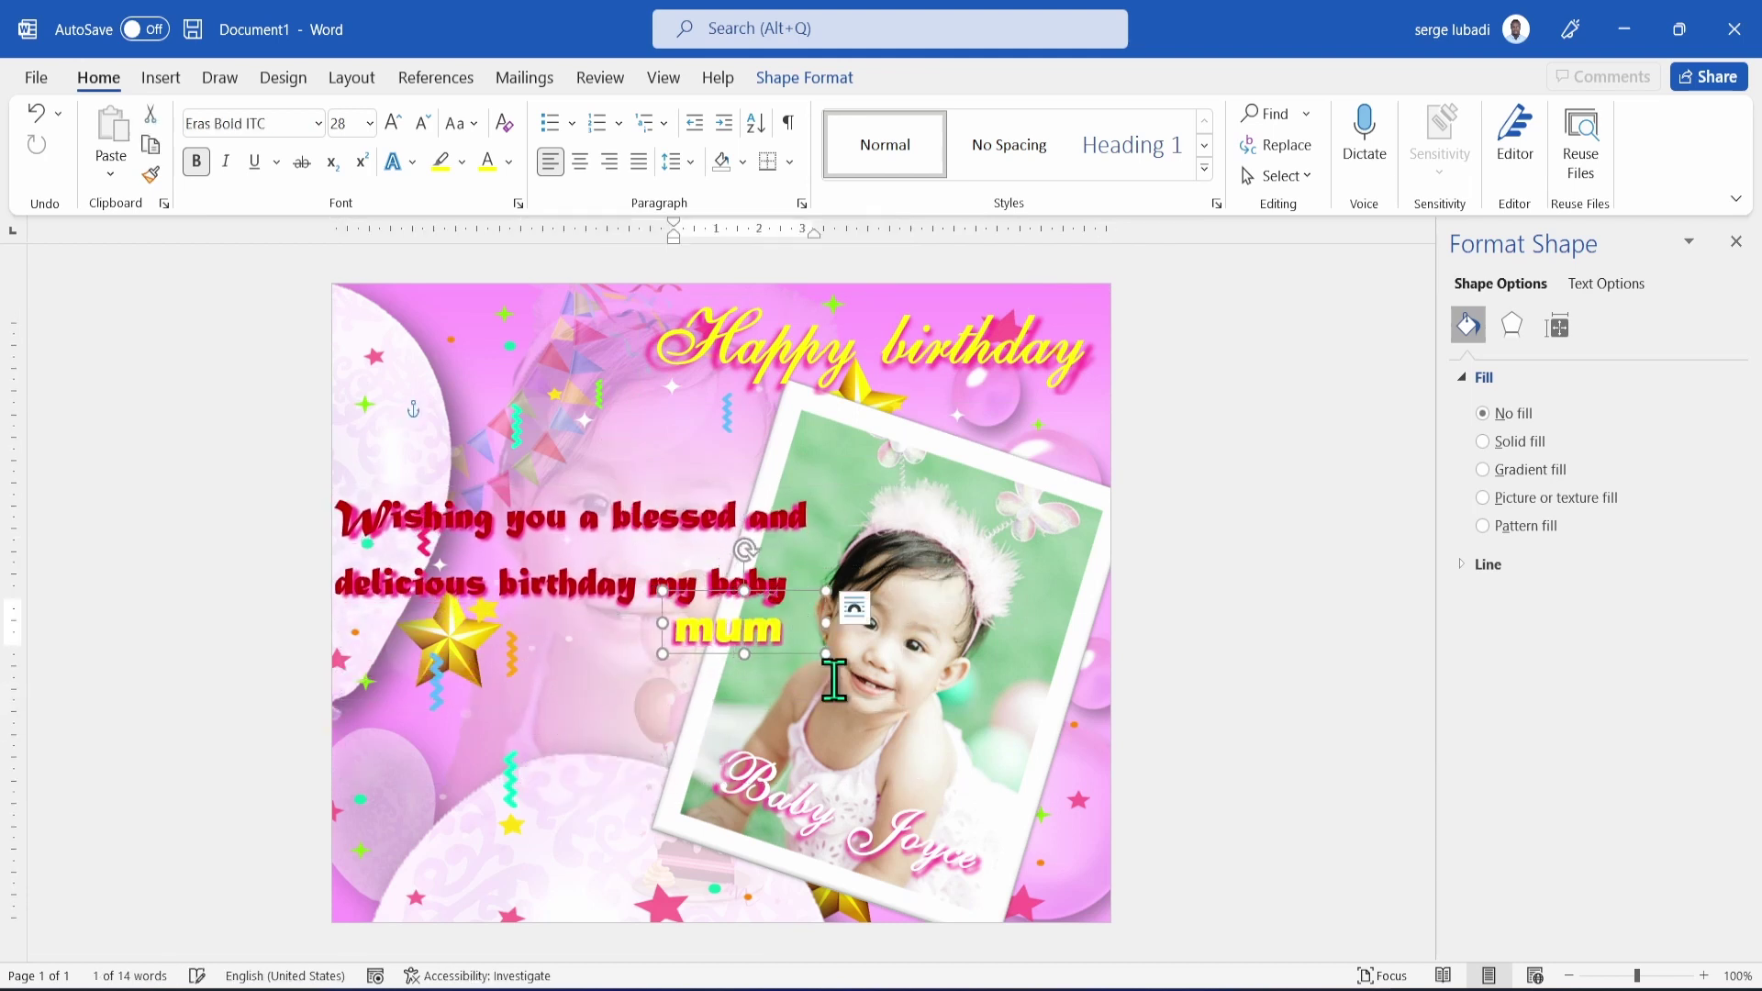
pyautogui.click(1107, 815)
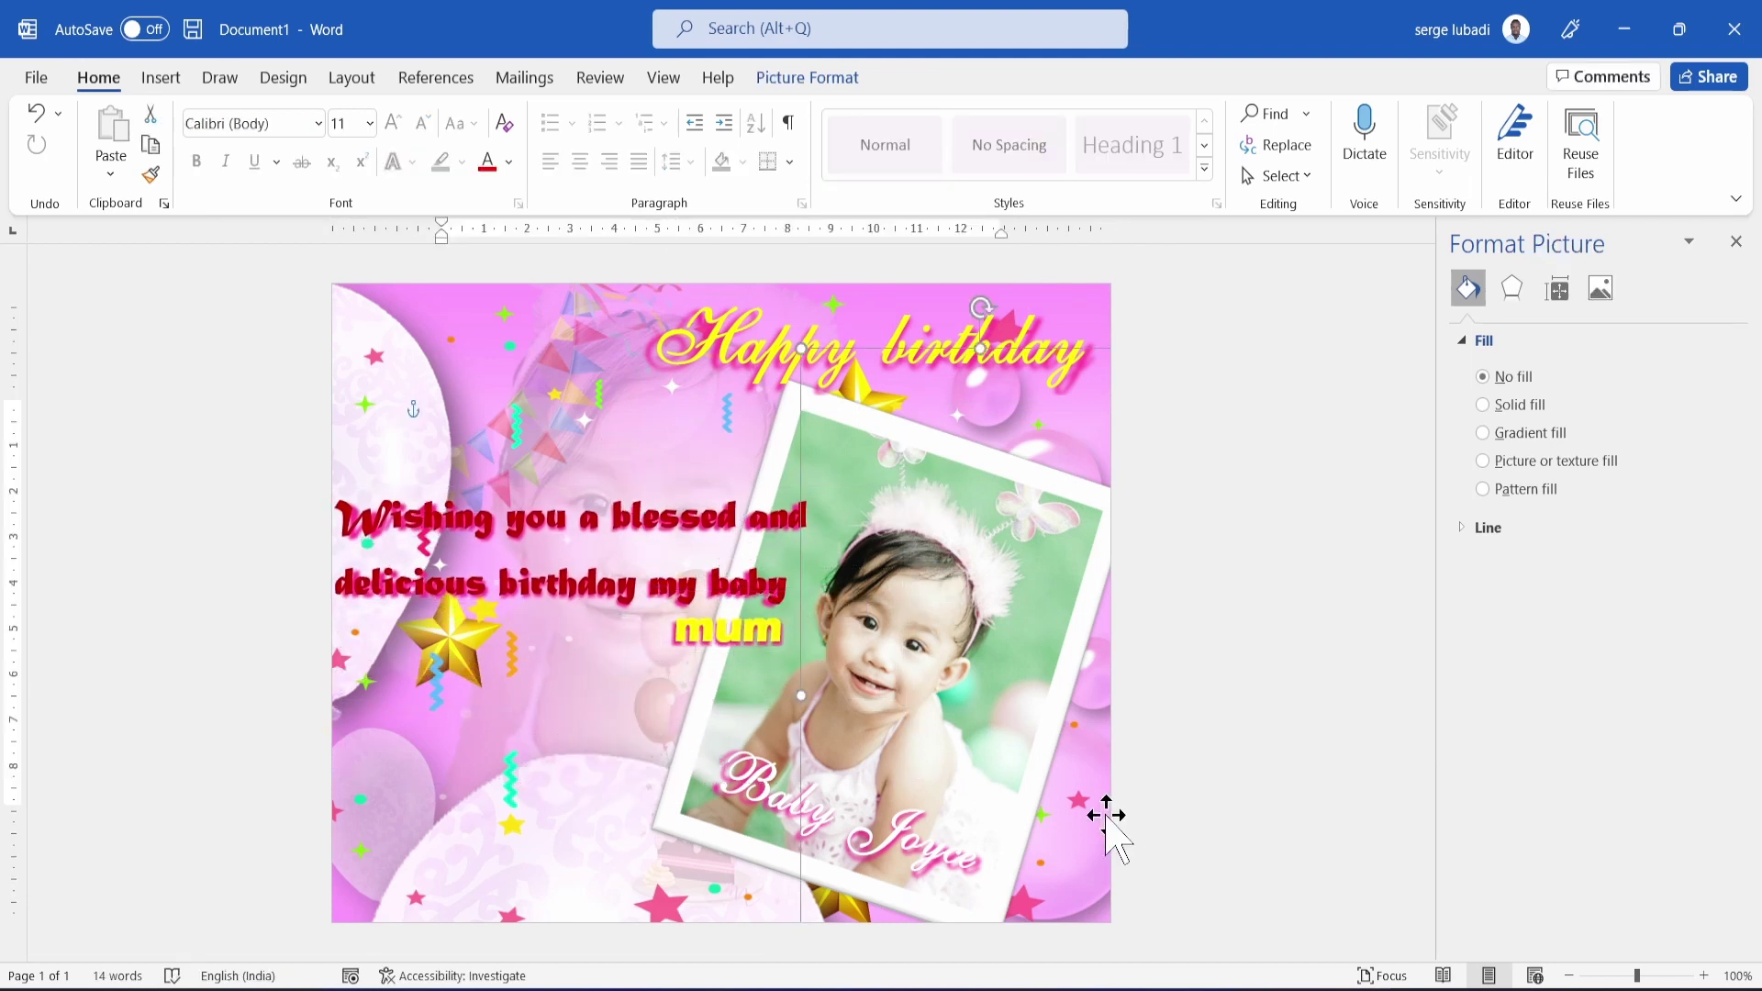